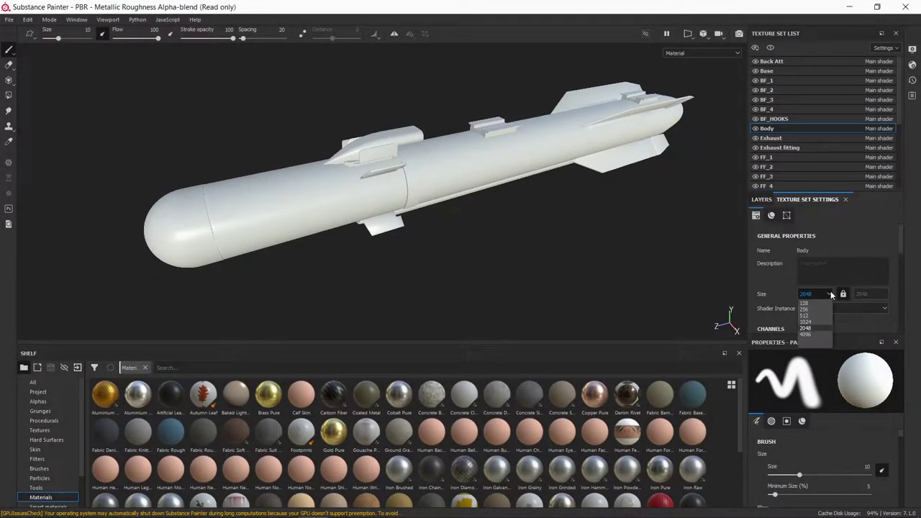
# Open Bake Mesh Maps and bake the selected texture sets with the dialog's default parameters.
pyautogui.scroll(-5, 828, 288)
pyautogui.scroll(-5, 828, 288)
pyautogui.click(862, 310)
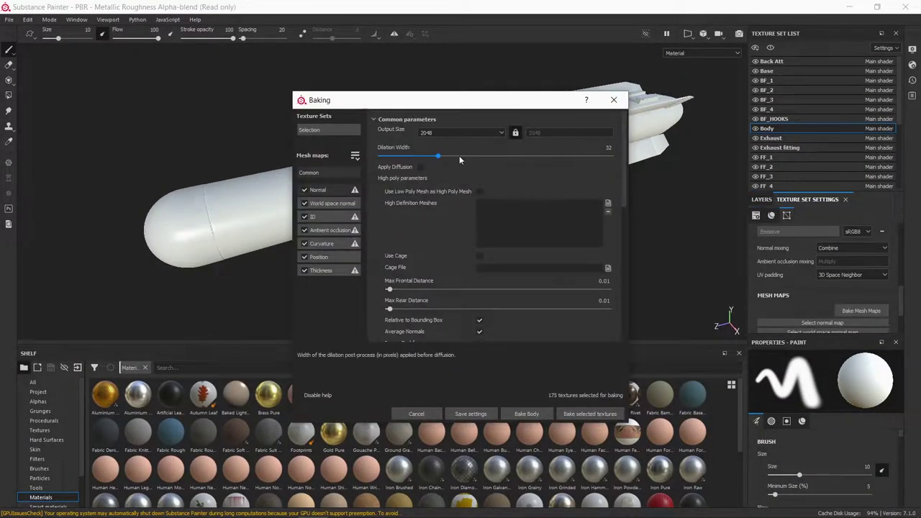
pyautogui.scroll(-10, 496, 274)
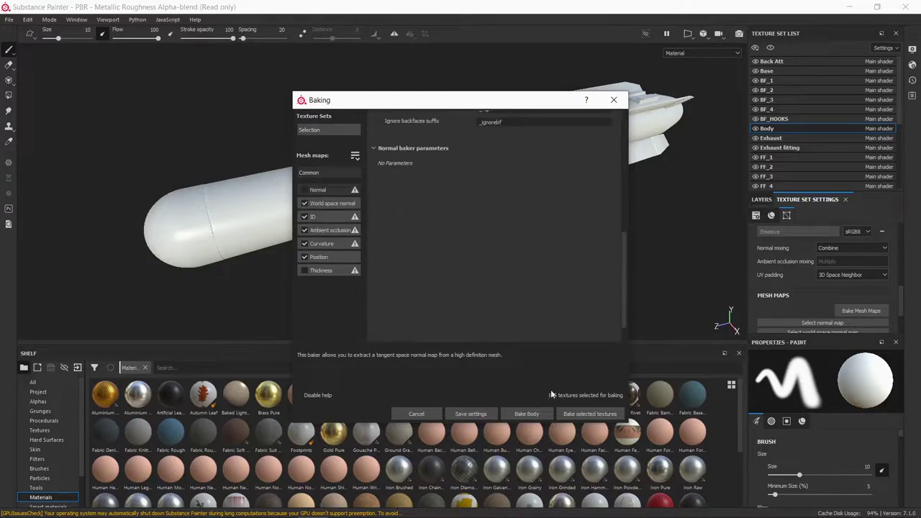
pyautogui.click(597, 416)
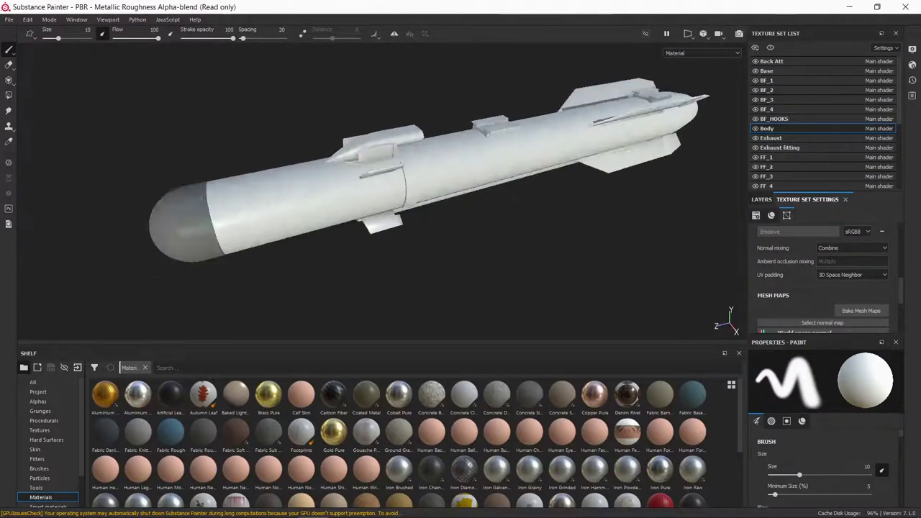
# Filter the material shelf to 'metal' and Google what missiles are made of.
pyautogui.moveTo(475, 216)
pyautogui.keyDown('alt'); pyautogui.mouseDown()
pyautogui.moveTo(590, 218)
pyautogui.moveTo(475, 201)
pyautogui.mouseUp(); pyautogui.keyUp('alt')
pyautogui.write('metal')
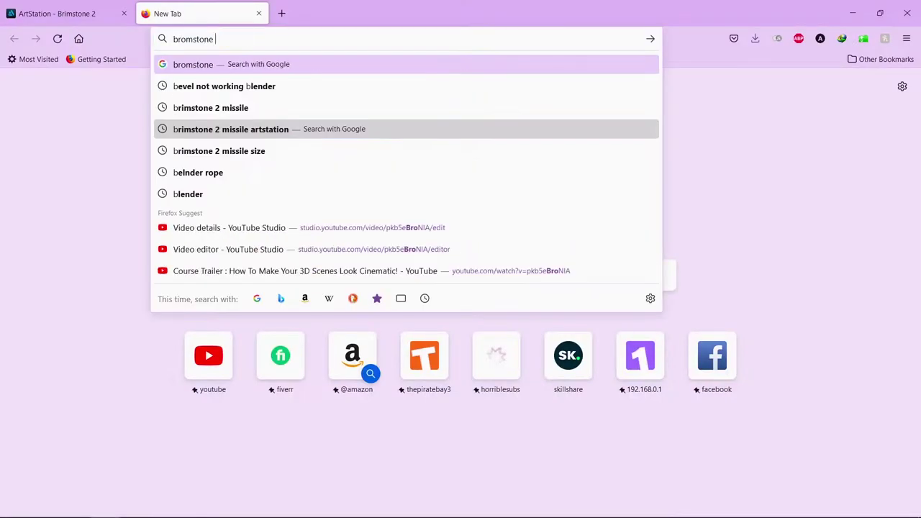
pyautogui.press('Return')
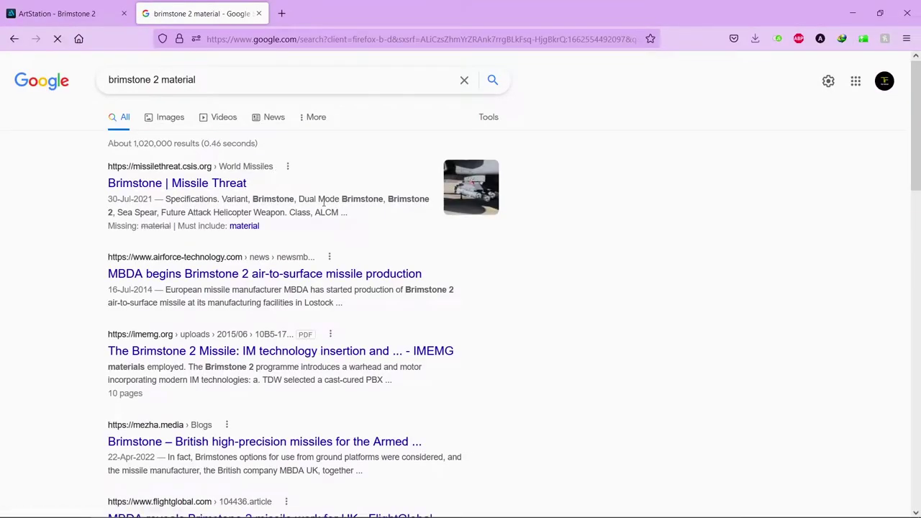
pyautogui.write('wha')
pyautogui.write('d eof')
pyautogui.press('Return')
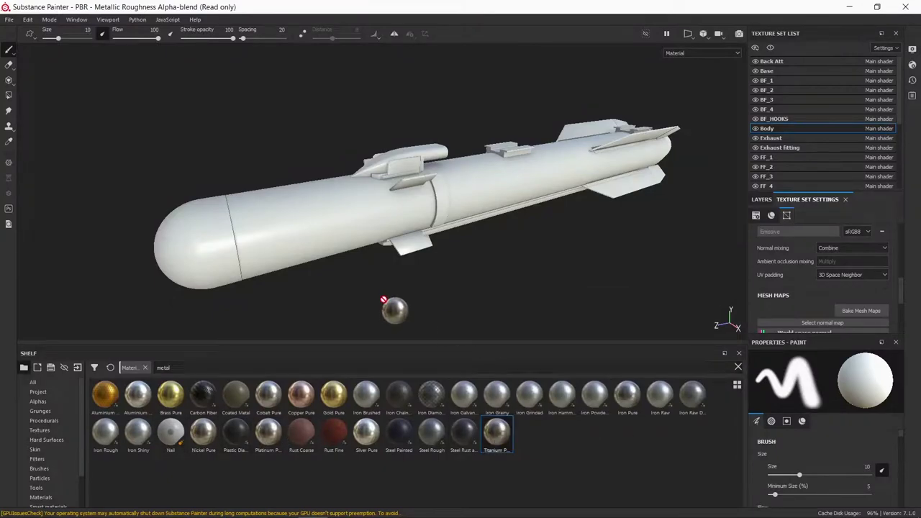
# Drop Titanium Pure, Steel Rough and Steel Painted materials onto the missile body.
pyautogui.moveTo(384, 299); pyautogui.dragTo(407, 262)
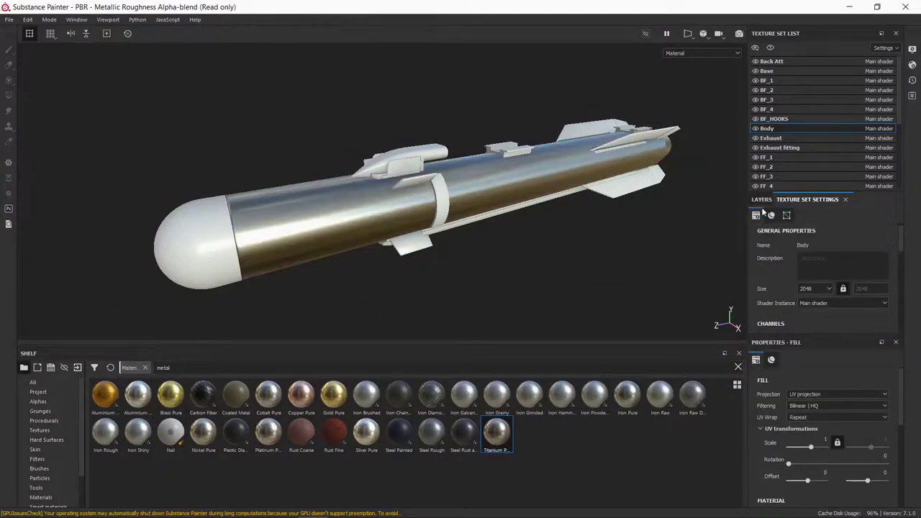
pyautogui.scroll(5, 415, 177)
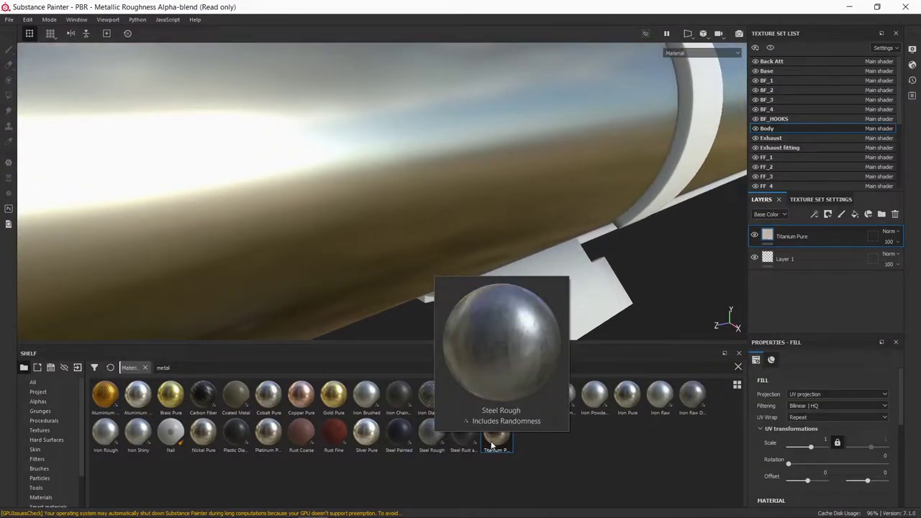
pyautogui.moveTo(431, 435)
pyautogui.mouseDown()
pyautogui.moveTo(423, 230)
pyautogui.moveTo(374, 238)
pyautogui.mouseUp()
pyautogui.scroll(-3, 343, 212)
pyautogui.scroll(4, 374, 237)
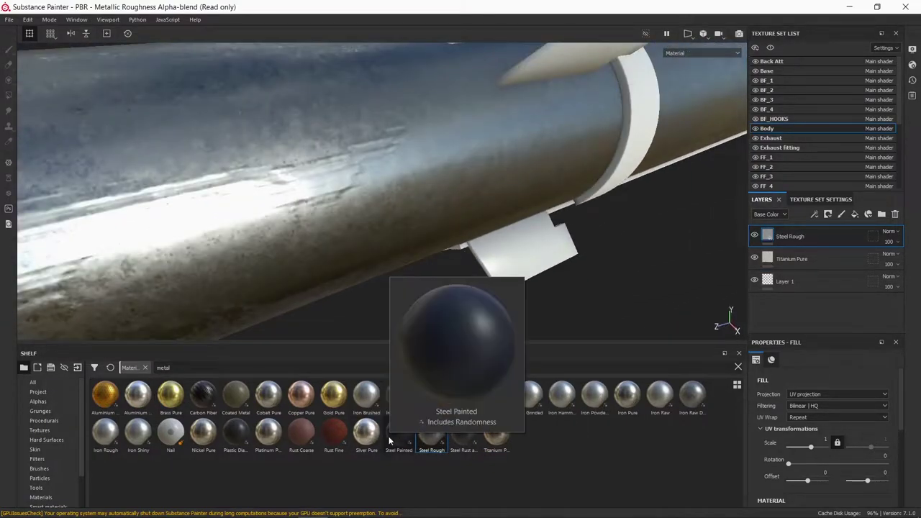
pyautogui.moveTo(400, 435); pyautogui.dragTo(380, 235)
# Delete the extra Steel Rough layer so only the blue Steel Painted fill remains.
pyautogui.scroll(3, 380, 235)
pyautogui.moveTo(380, 175)
pyautogui.keyDown('alt'); pyautogui.mouseDown()
pyautogui.moveTo(516, 193)
pyautogui.moveTo(418, 206)
pyautogui.mouseUp(); pyautogui.keyUp('alt')
pyautogui.press('Delete')
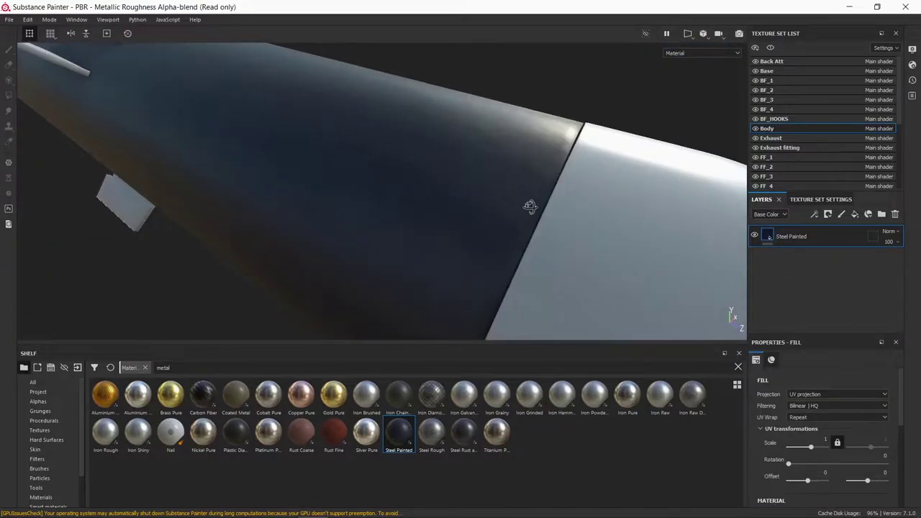
pyautogui.moveTo(530, 205)
pyautogui.keyDown('alt'); pyautogui.mouseDown()
pyautogui.moveTo(334, 155)
pyautogui.moveTo(302, 216)
pyautogui.mouseUp(); pyautogui.keyUp('alt')
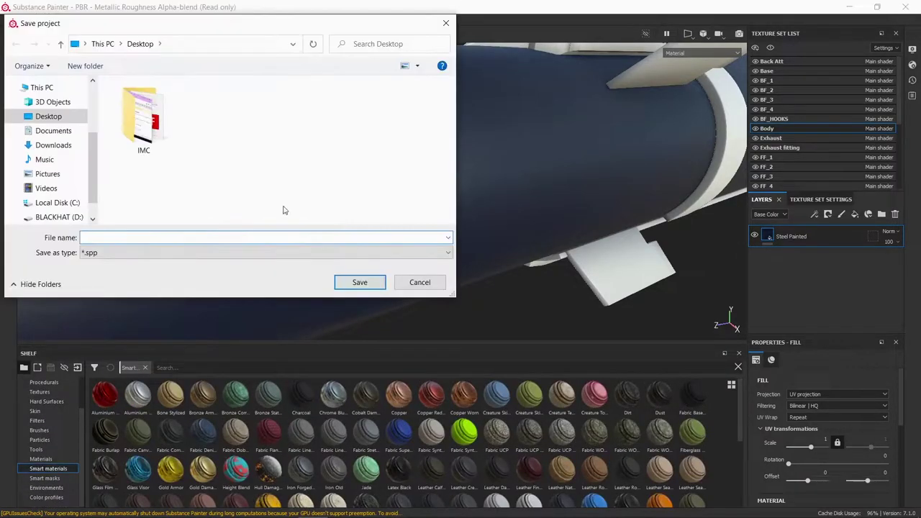
# Save the project as Project_Missile and filter the smart materials shelf to 'steel'.
pyautogui.click(356, 282)
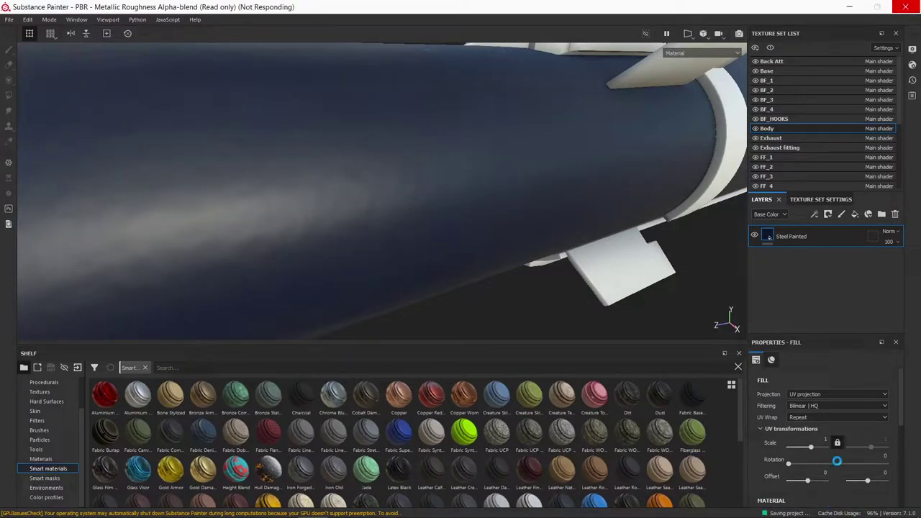
pyautogui.write('steel')
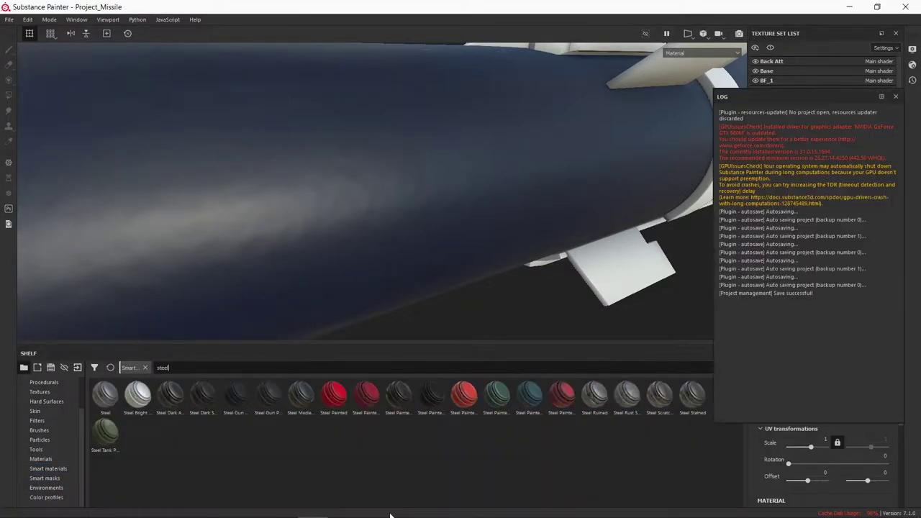
pyautogui.moveTo(398, 400)
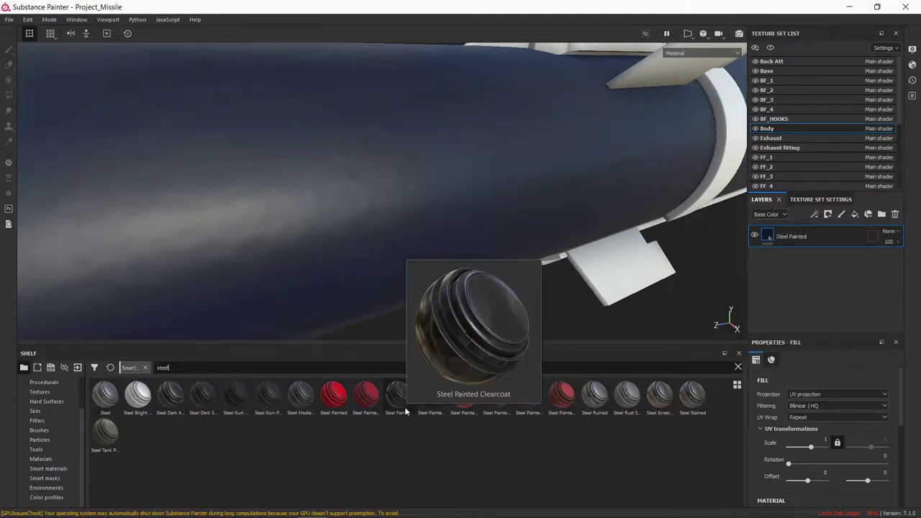
# Try Steel Painted Clearcoat, Steel Stained and Steel Gun Painted, then apply Steel Painted to the body.
pyautogui.moveTo(404, 407); pyautogui.dragTo(394, 265)
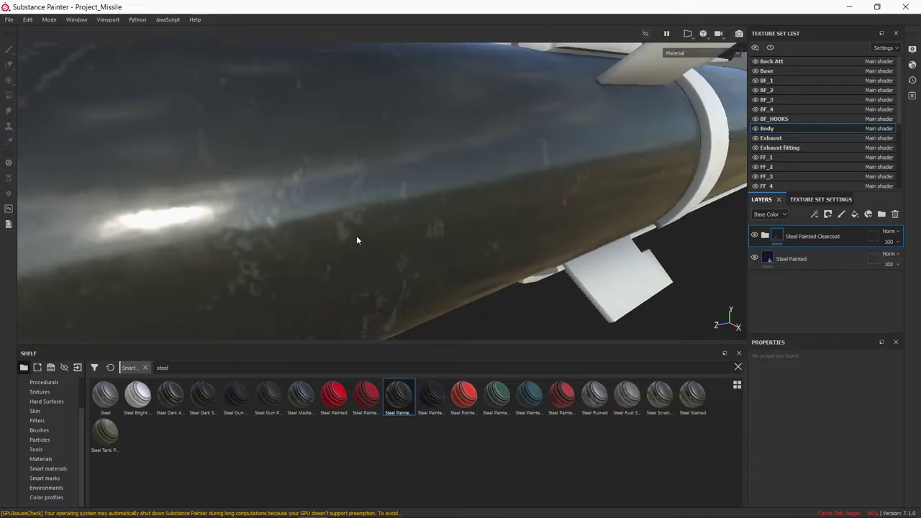
pyautogui.keyDown('alt'); pyautogui.moveTo(356, 235); pyautogui.dragTo(447, 302); pyautogui.keyUp('alt')
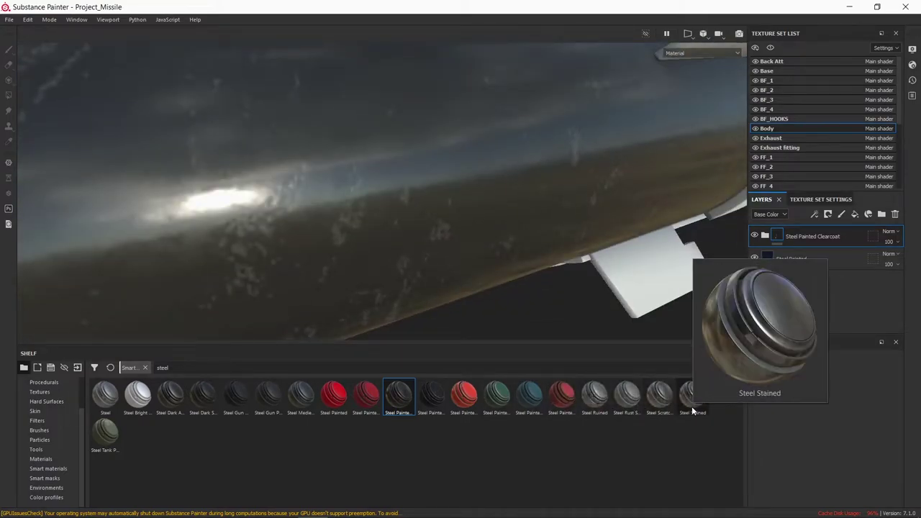
pyautogui.moveTo(691, 406)
pyautogui.mouseDown()
pyautogui.moveTo(527, 272)
pyautogui.moveTo(607, 231)
pyautogui.moveTo(431, 302)
pyautogui.mouseUp()
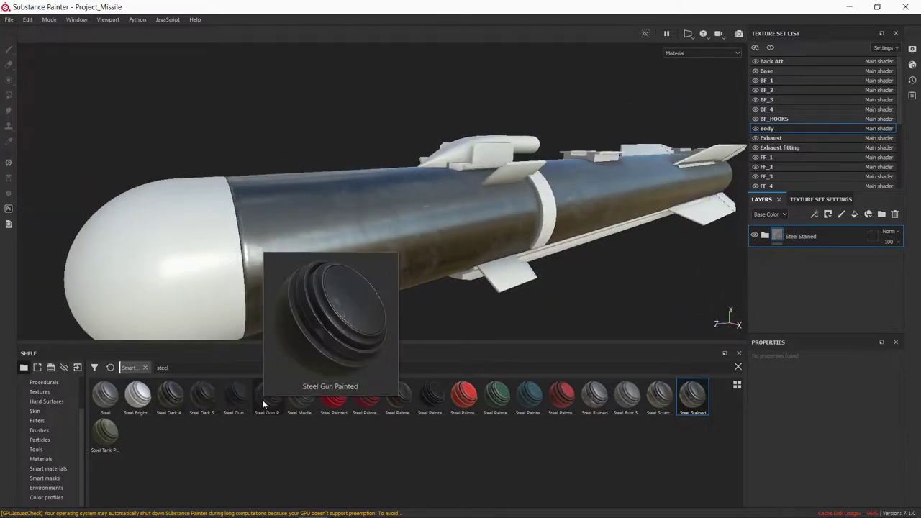
pyautogui.moveTo(262, 400)
pyautogui.mouseDown()
pyautogui.moveTo(344, 252)
pyautogui.moveTo(406, 284)
pyautogui.moveTo(450, 226)
pyautogui.mouseUp()
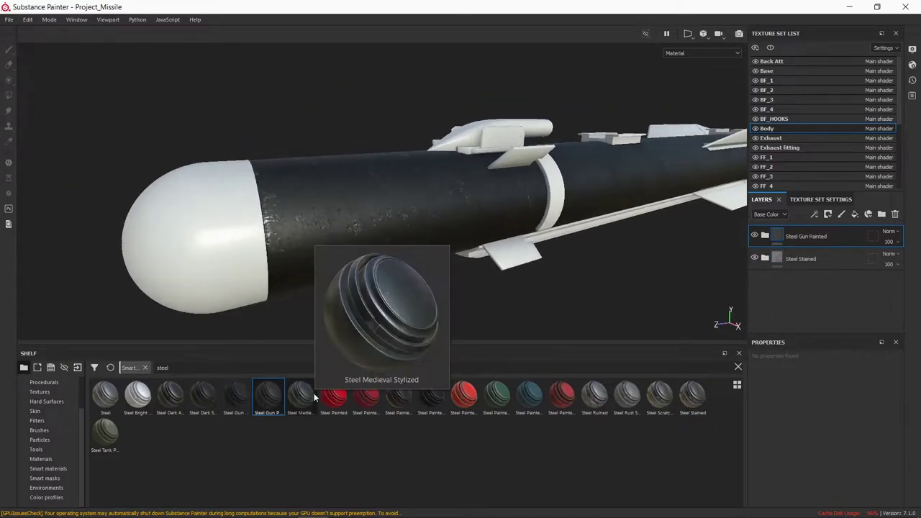
pyautogui.moveTo(346, 398)
pyautogui.mouseDown()
pyautogui.moveTo(468, 285)
pyautogui.moveTo(432, 261)
pyautogui.moveTo(425, 269)
pyautogui.moveTo(619, 231)
pyautogui.mouseUp()
# Make the Steel Painted paint layer's base colour pure white with zero saturation.
pyautogui.click(765, 236)
pyautogui.click(823, 421)
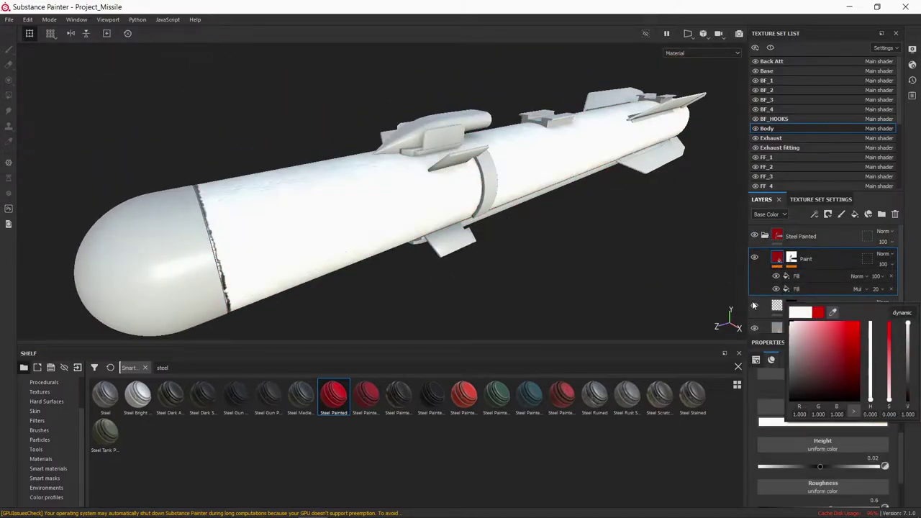
pyautogui.keyDown('alt'); pyautogui.moveTo(390, 235); pyautogui.dragTo(450, 224); pyautogui.keyUp('alt')
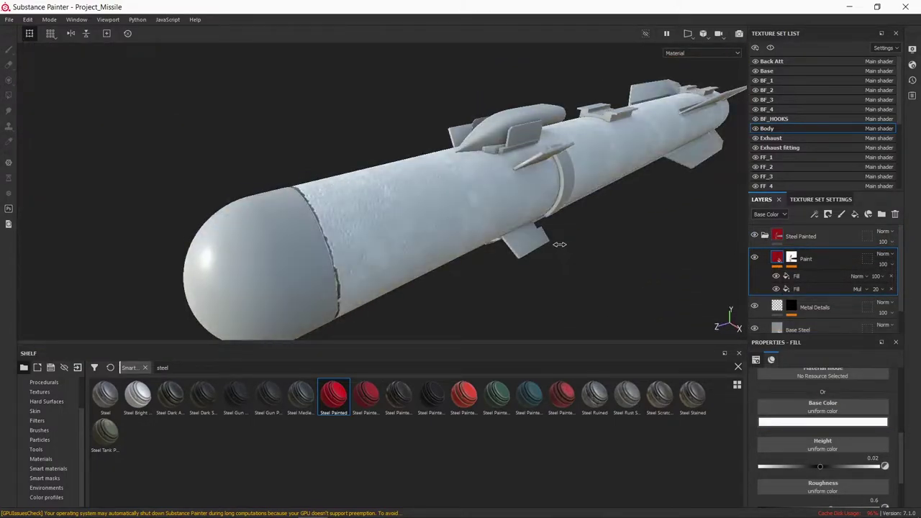
pyautogui.moveTo(450, 224)
pyautogui.keyDown('shift'); pyautogui.mouseDown(button='right')
pyautogui.moveTo(624, 253)
pyautogui.moveTo(504, 245)
pyautogui.moveTo(547, 216)
pyautogui.mouseUp(button='right'); pyautogui.keyUp('shift')
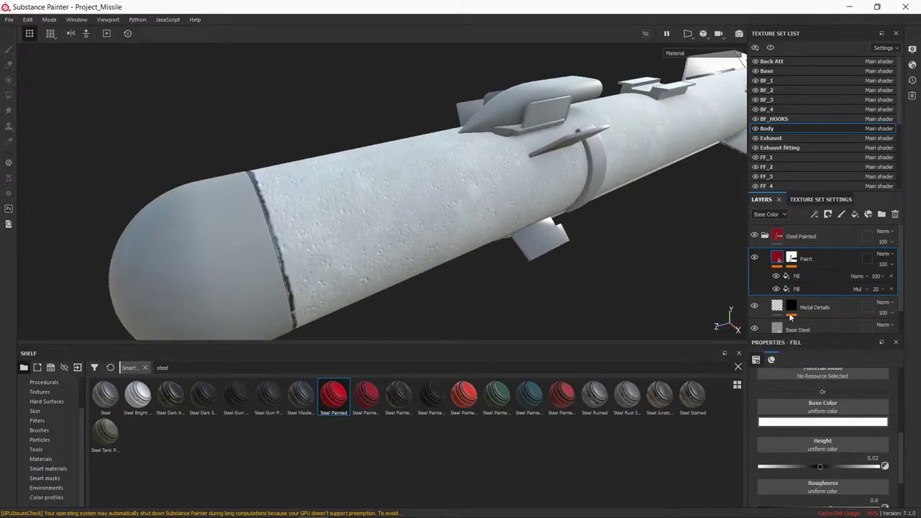
pyautogui.click(823, 422)
pyautogui.moveTo(908, 328); pyautogui.dragTo(909, 320)
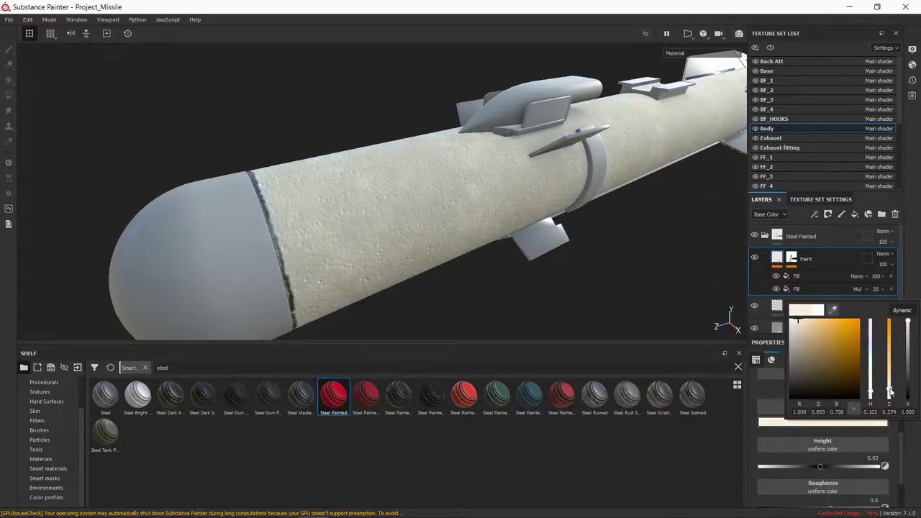
pyautogui.moveTo(890, 392); pyautogui.dragTo(890, 403)
pyautogui.scroll(-5, 580, 262)
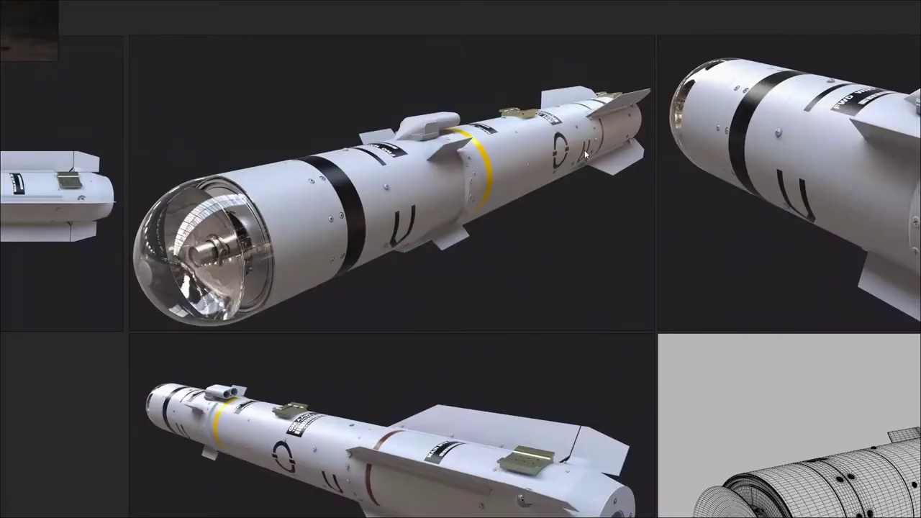
pyautogui.rightClick(792, 236)
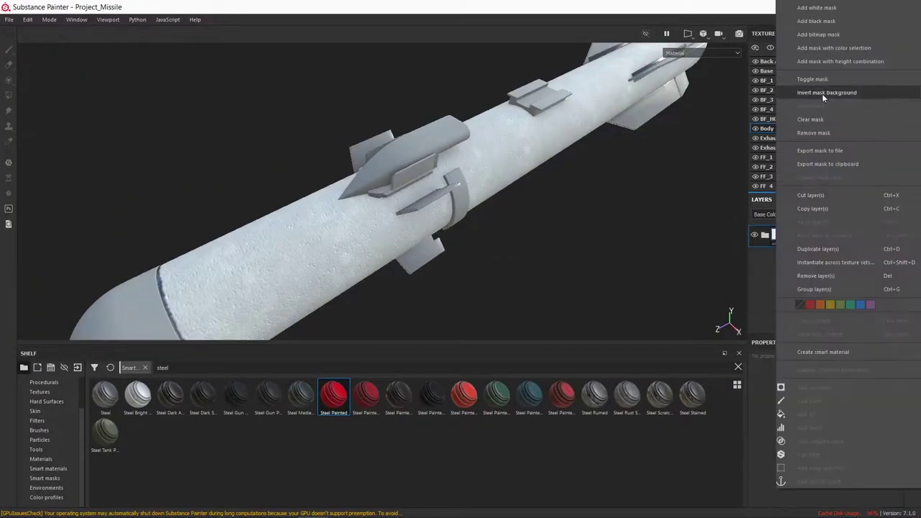
# Copy the Steel Painted layer and paste it onto all the selected texture sets.
pyautogui.click(833, 208)
pyautogui.scroll(-2, 799, 125)
pyautogui.moveTo(789, 266); pyautogui.dragTo(814, 229)
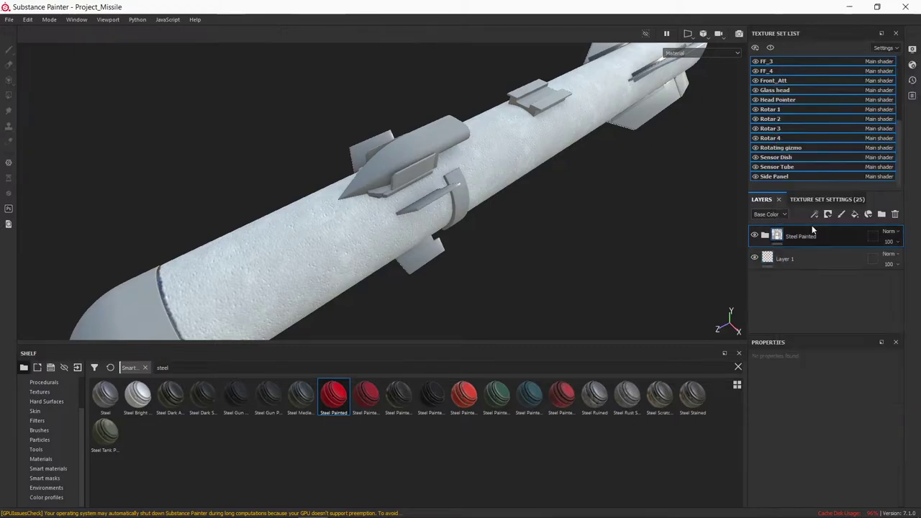
pyautogui.click(782, 76)
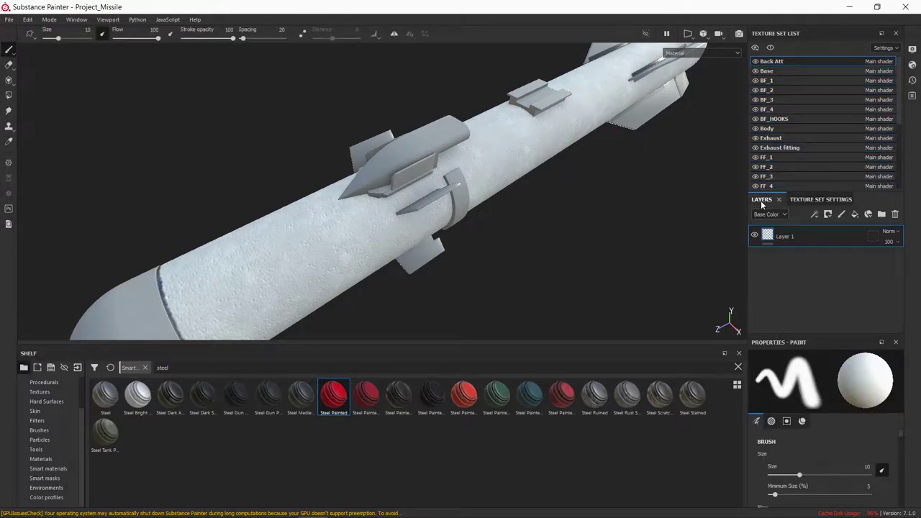
pyautogui.keyDown('alt'); pyautogui.moveTo(503, 179); pyautogui.dragTo(530, 189); pyautogui.keyUp('alt')
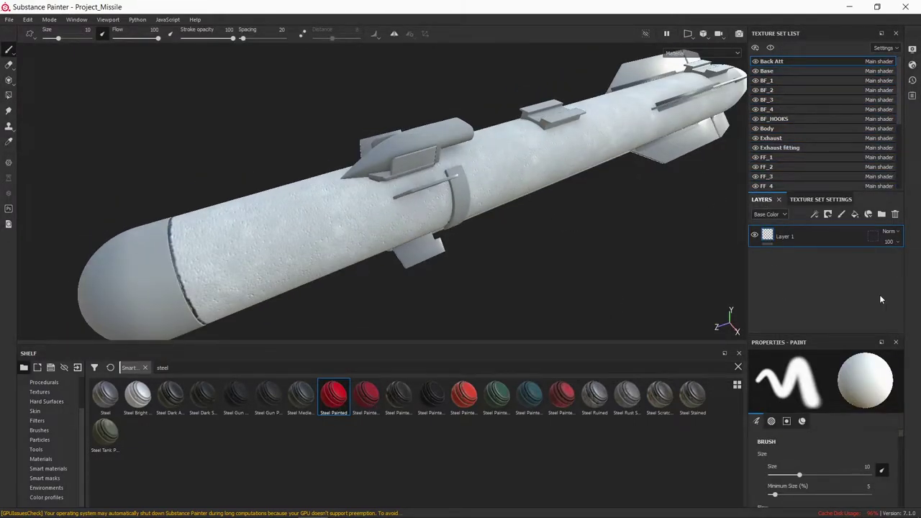
# Apply Steel Painted to fin FF_3 and show its texture in 2D only view.
pyautogui.rightClick(897, 236)
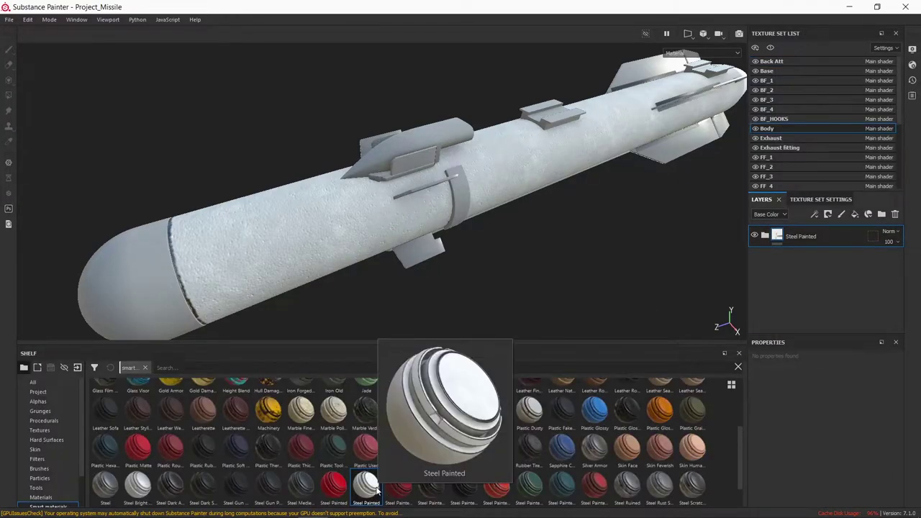
pyautogui.moveTo(369, 488); pyautogui.dragTo(421, 249)
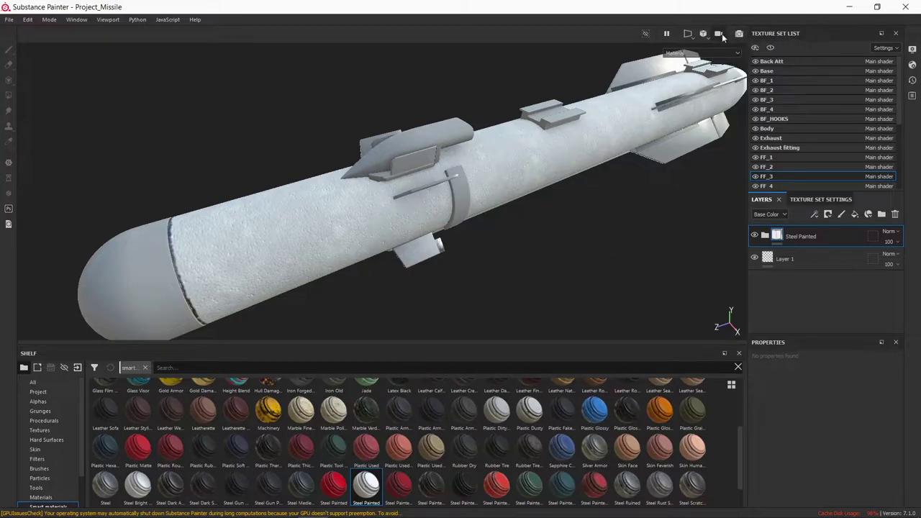
pyautogui.click(711, 75)
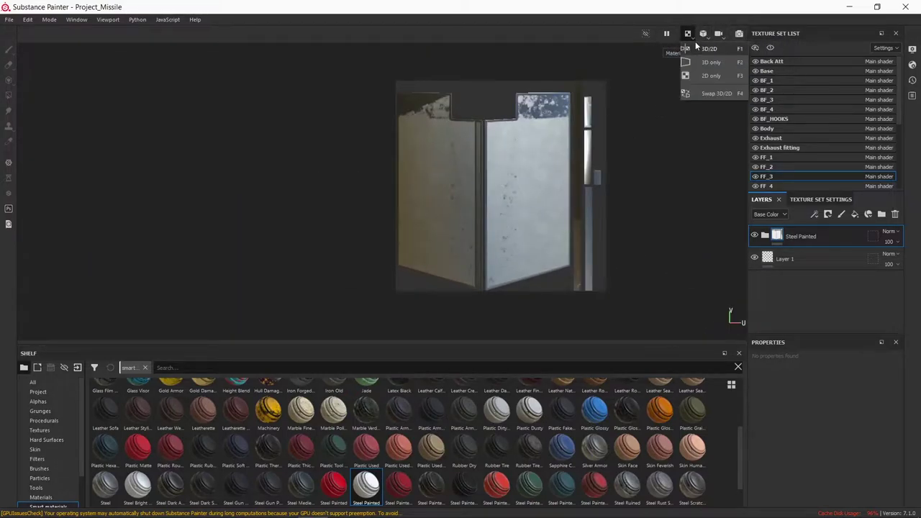
# Drag the Steel Painted smart material onto the exhaust, a front fin and a rear fin.
pyautogui.click(711, 62)
pyautogui.moveTo(652, 156); pyautogui.dragTo(652, 154)
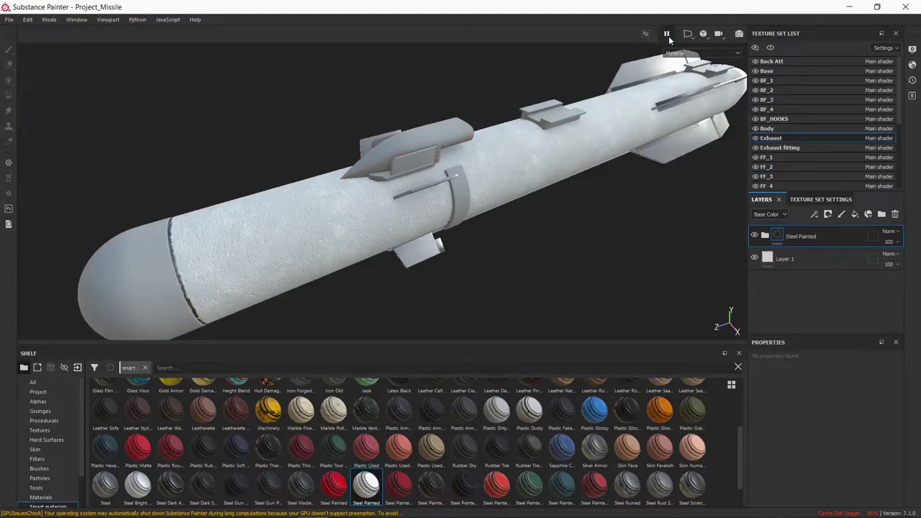
pyautogui.keyDown('alt'); pyautogui.moveTo(397, 160); pyautogui.dragTo(452, 150); pyautogui.keyUp('alt')
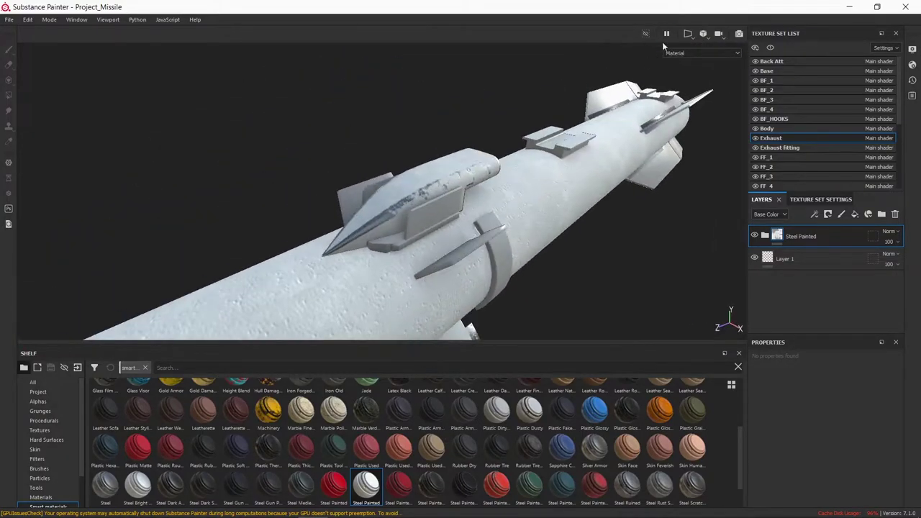
pyautogui.keyDown('alt'); pyautogui.moveTo(466, 250); pyautogui.dragTo(478, 280); pyautogui.keyUp('alt')
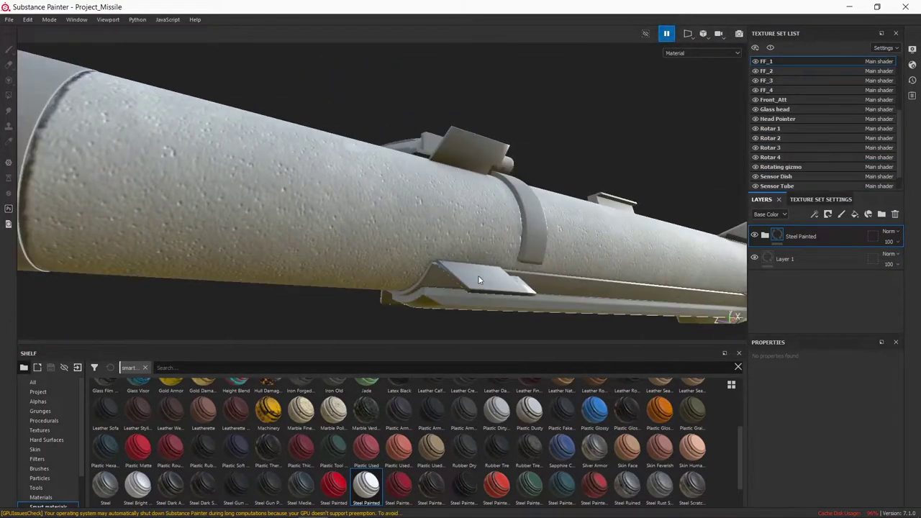
pyautogui.moveTo(374, 482); pyautogui.dragTo(557, 299)
pyautogui.keyDown('alt'); pyautogui.moveTo(339, 302); pyautogui.dragTo(303, 279); pyautogui.keyUp('alt')
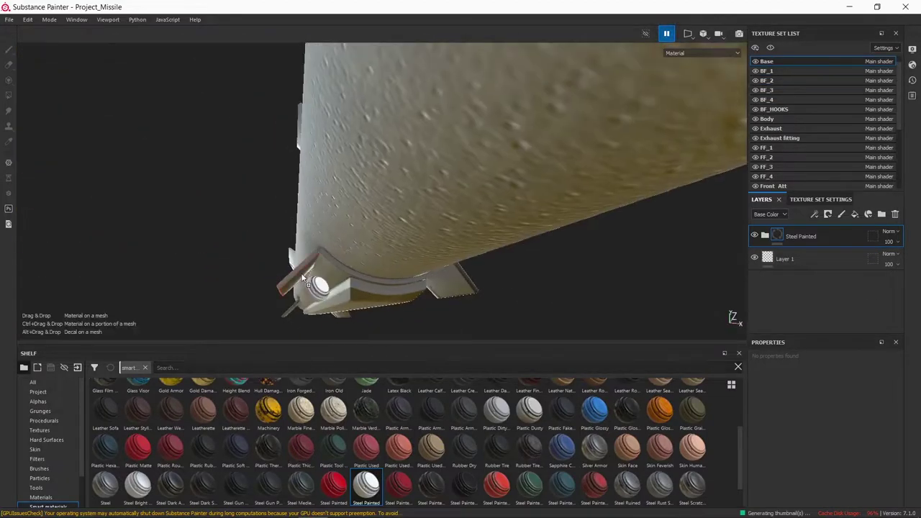
pyautogui.moveTo(414, 254)
pyautogui.keyDown('alt'); pyautogui.mouseDown()
pyautogui.moveTo(422, 216)
pyautogui.moveTo(500, 237)
pyautogui.mouseUp(); pyautogui.keyUp('alt')
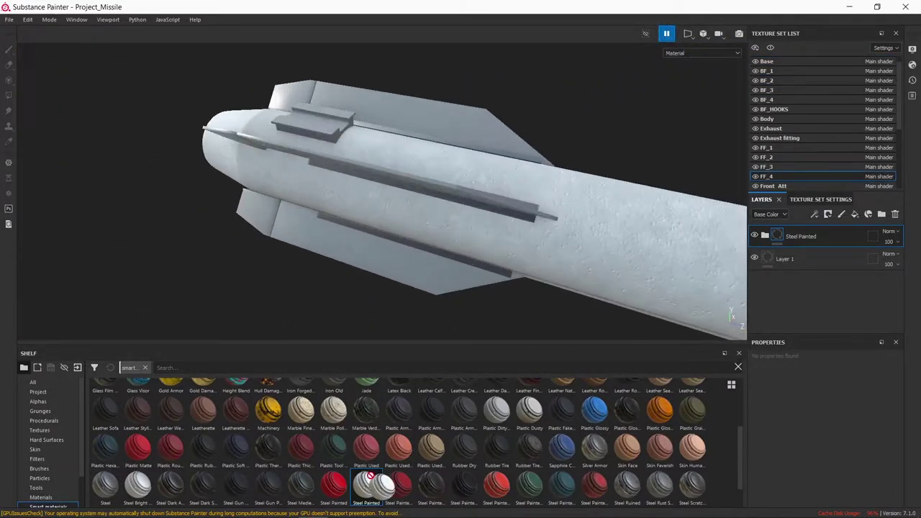
pyautogui.moveTo(637, 238)
pyautogui.keyDown('alt'); pyautogui.mouseDown()
pyautogui.moveTo(444, 300)
pyautogui.moveTo(366, 344)
pyautogui.mouseUp(); pyautogui.keyUp('alt')
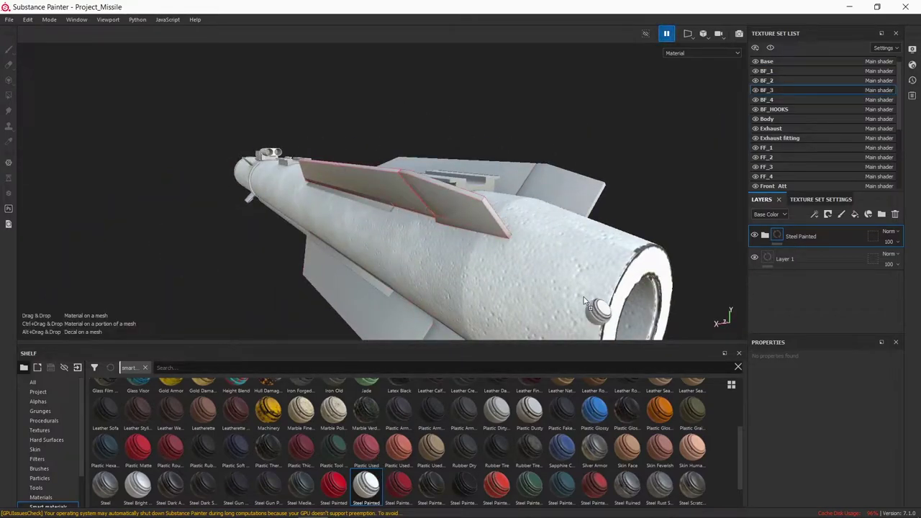
pyautogui.moveTo(585, 302); pyautogui.dragTo(425, 187)
pyautogui.hotkey('alt', 'Tab')
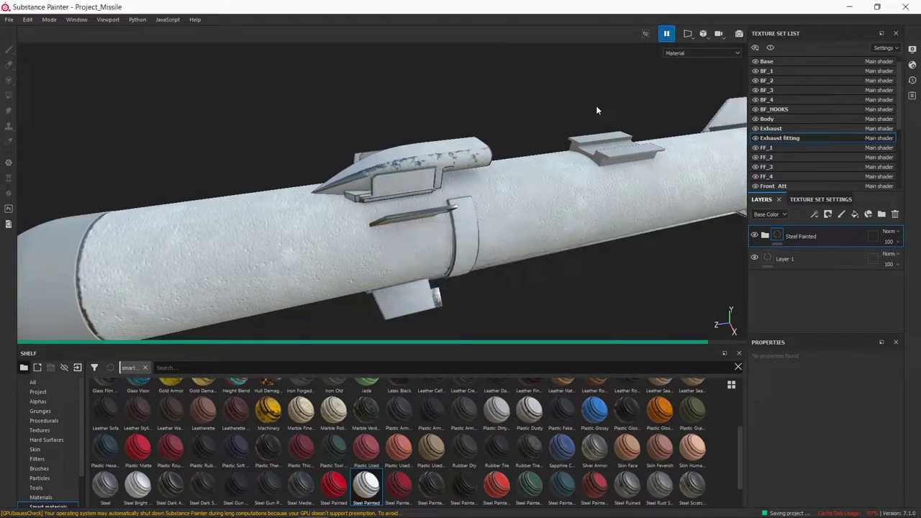
# Switch to the missile Body texture set.
pyautogui.keyDown('alt'); pyautogui.moveTo(551, 231); pyautogui.dragTo(588, 254); pyautogui.keyUp('alt')
pyautogui.scroll(3, 588, 255)
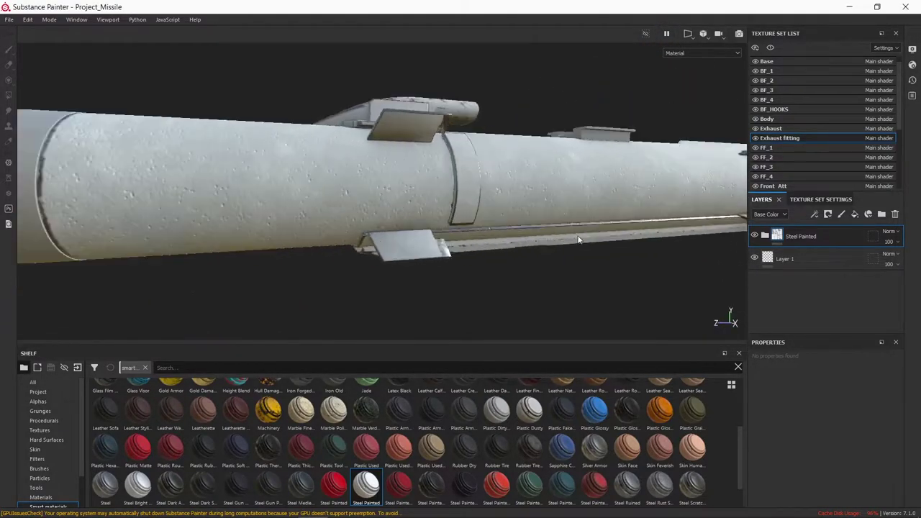
pyautogui.scroll(3, 585, 229)
pyautogui.scroll(-8, 585, 229)
pyautogui.scroll(5, 598, 228)
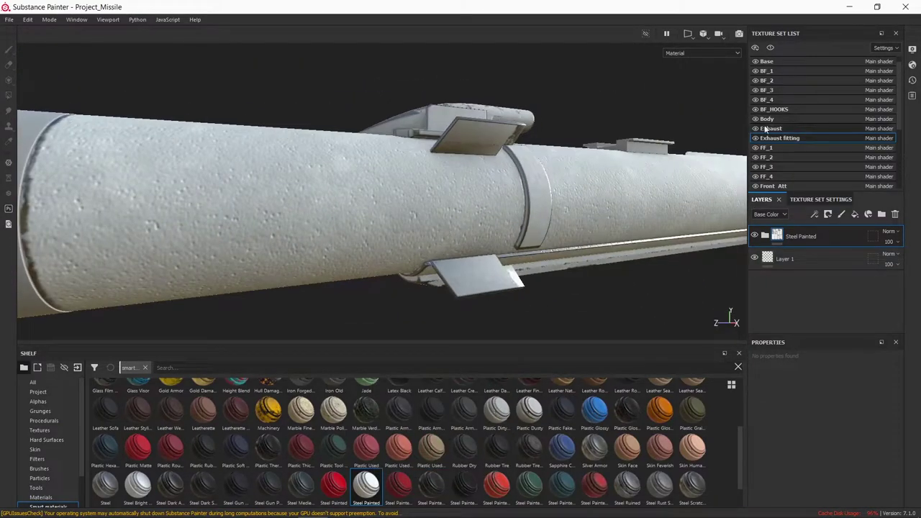
pyautogui.click(766, 119)
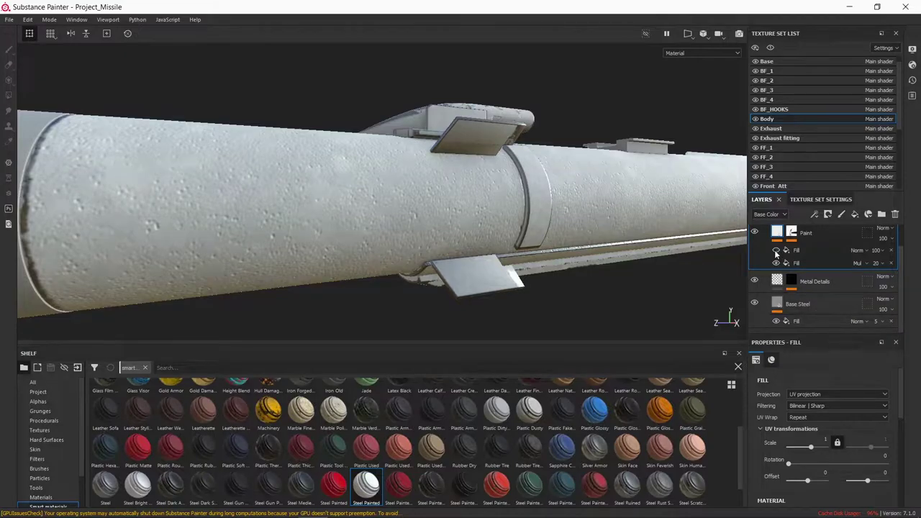
# Raise the Paint layer's Fill Scale so the body's speckles become larger and sparser.
pyautogui.rightClick(806, 287)
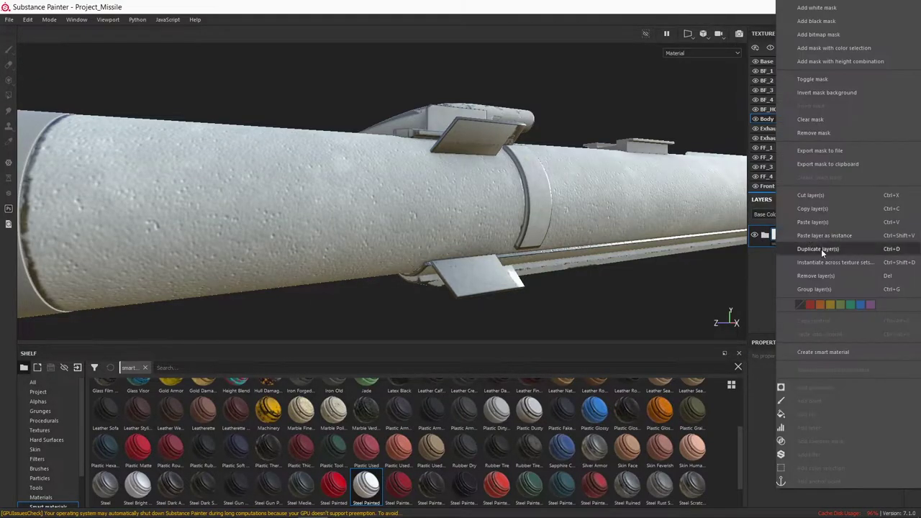
pyautogui.click(821, 249)
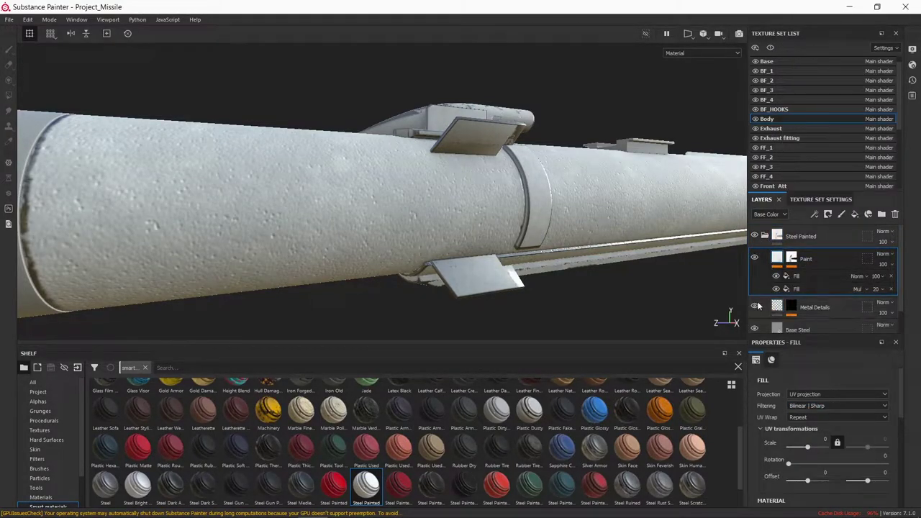
pyautogui.click(758, 307)
pyautogui.scroll(-1, 812, 306)
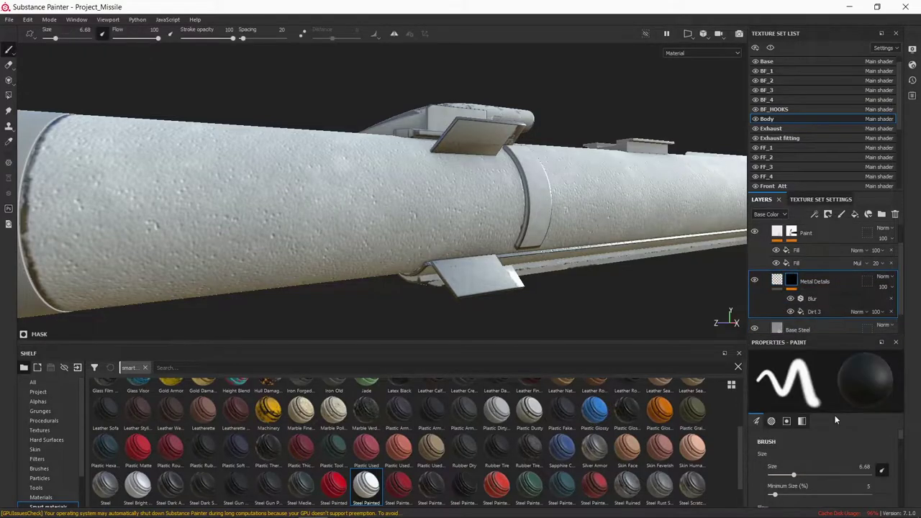
pyautogui.click(811, 298)
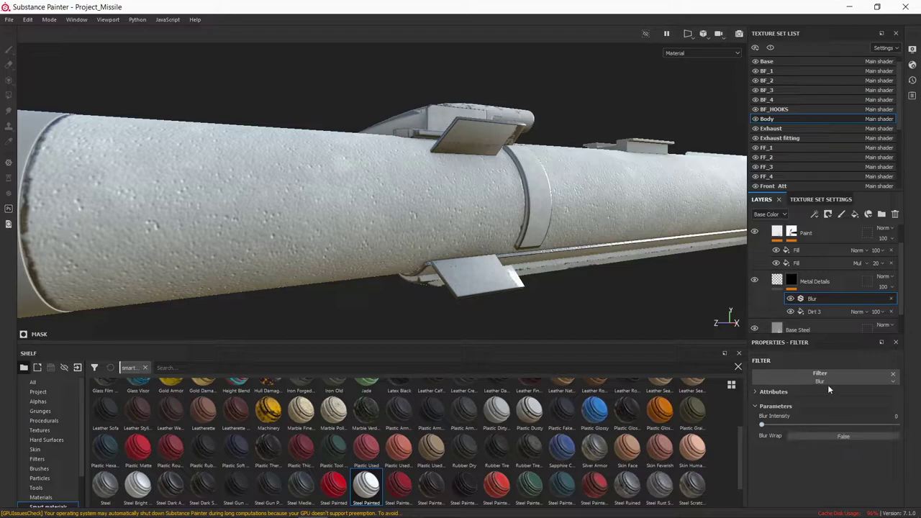
pyautogui.moveTo(810, 447); pyautogui.dragTo(812, 447)
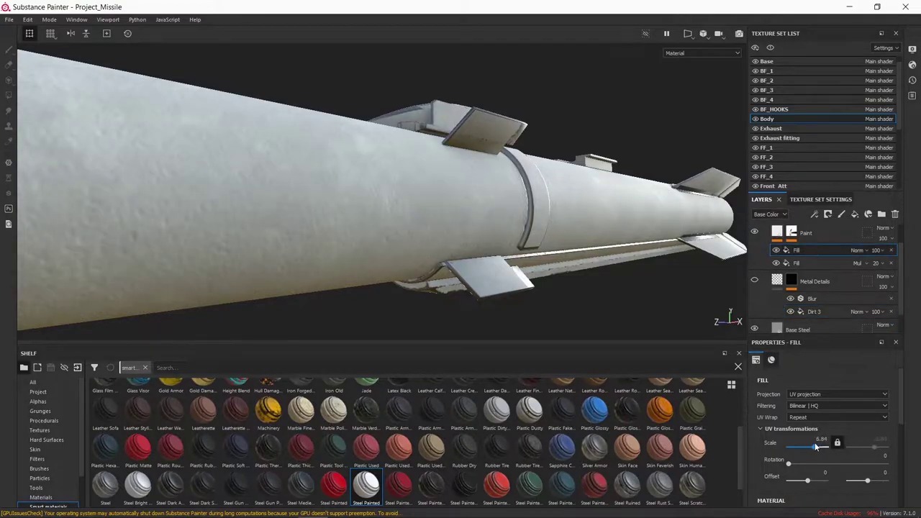
pyautogui.keyDown('alt'); pyautogui.moveTo(569, 237); pyautogui.dragTo(607, 236); pyautogui.keyUp('alt')
pyautogui.click(807, 264)
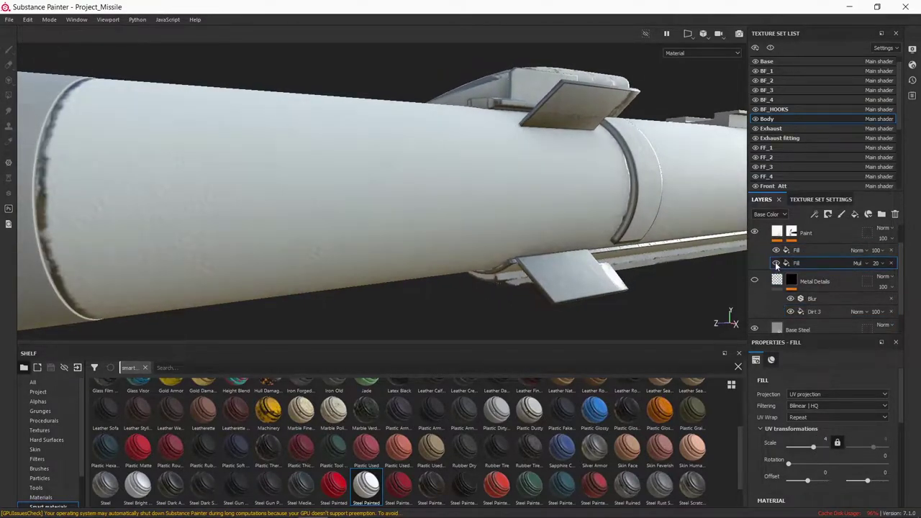
pyautogui.moveTo(608, 268)
pyautogui.keyDown('alt'); pyautogui.mouseDown()
pyautogui.moveTo(468, 199)
pyautogui.moveTo(510, 216)
pyautogui.moveTo(500, 201)
pyautogui.mouseUp(); pyautogui.keyUp('alt')
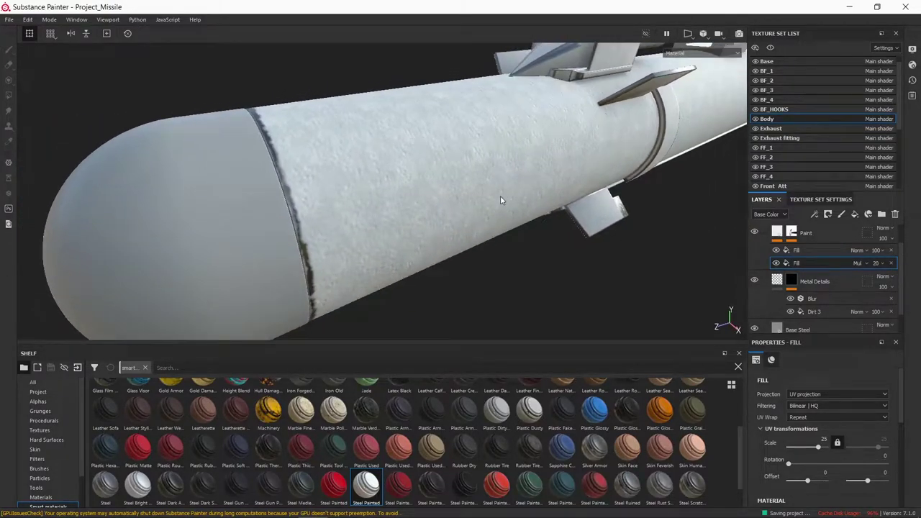
# Search the shelf for 'glass' and apply Glass Visor to the glass nose.
pyautogui.click(821, 199)
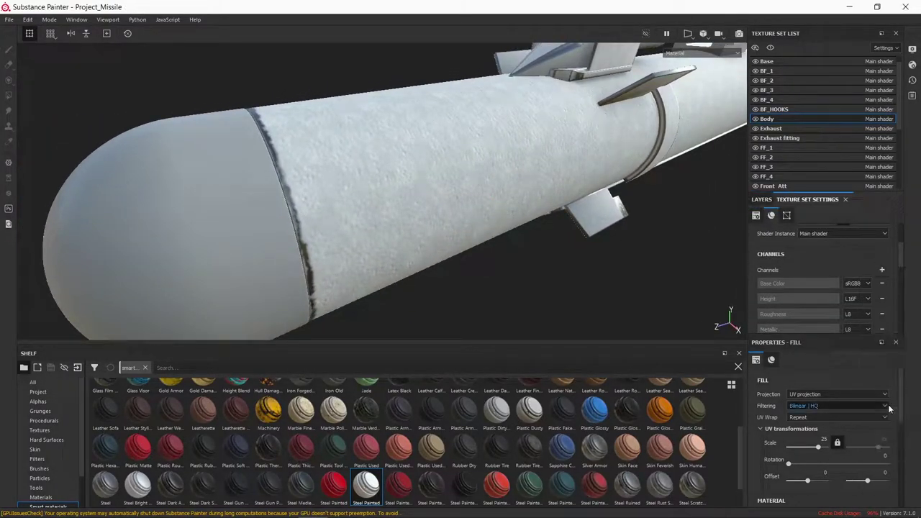
pyautogui.write('glass')
pyautogui.moveTo(171, 396)
pyautogui.mouseDown()
pyautogui.moveTo(276, 261)
pyautogui.moveTo(523, 246)
pyautogui.mouseUp()
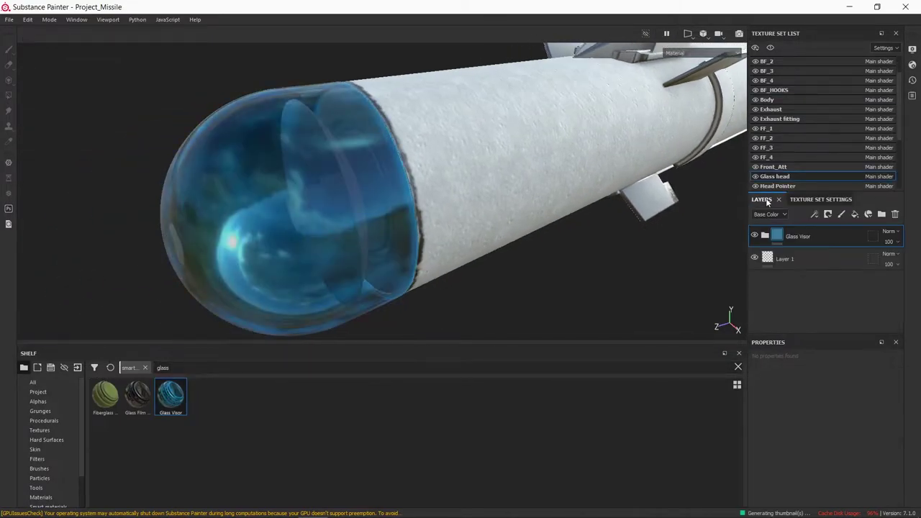
# Set the Glass Visor's Glowing Edges emissive colour to light blue.
pyautogui.click(765, 235)
pyautogui.click(780, 281)
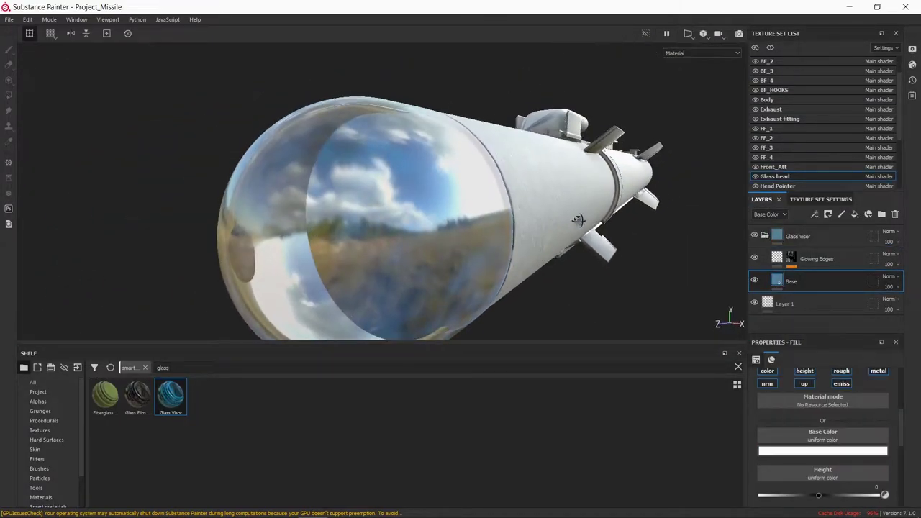
pyautogui.click(810, 263)
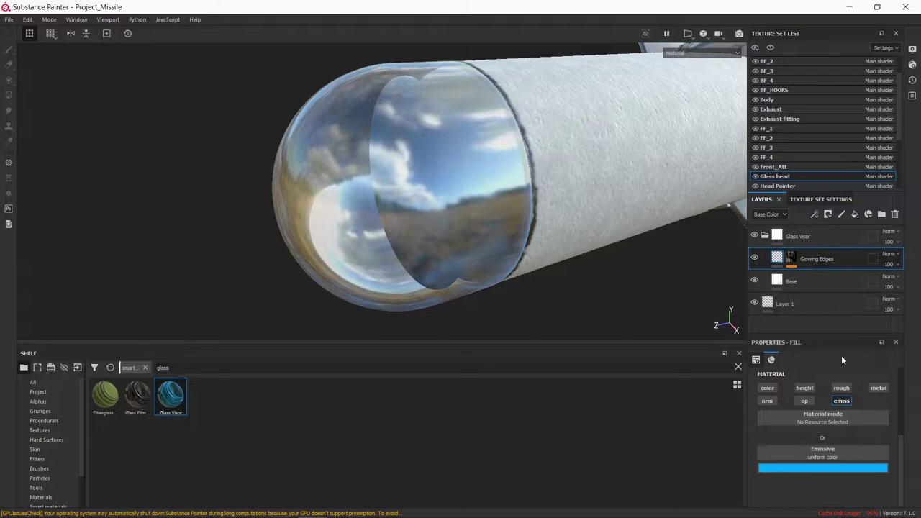
pyautogui.moveTo(891, 387); pyautogui.dragTo(891, 403)
pyautogui.keyDown('alt'); pyautogui.moveTo(547, 237); pyautogui.dragTo(650, 259); pyautogui.keyUp('alt')
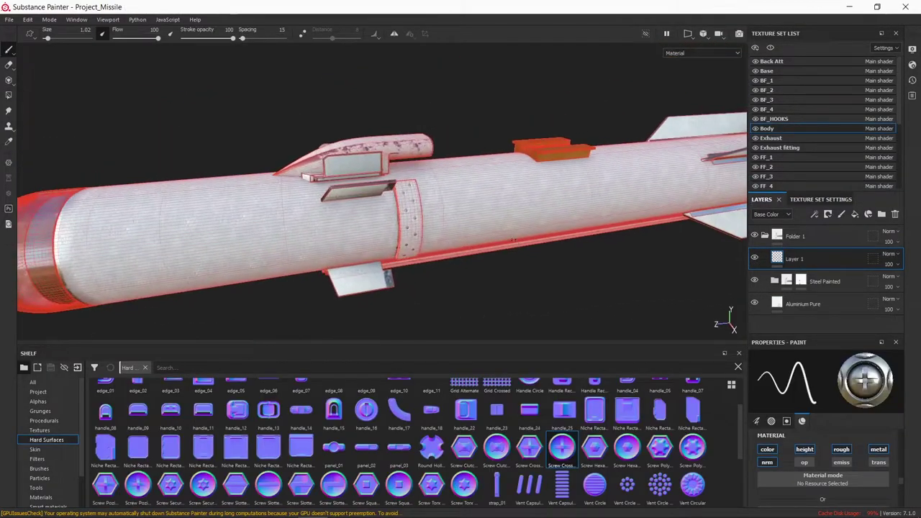
# Orbit and zoom around the missile's body band where the screws go.
pyautogui.scroll(5, 437, 162)
pyautogui.scroll(-5, 477, 209)
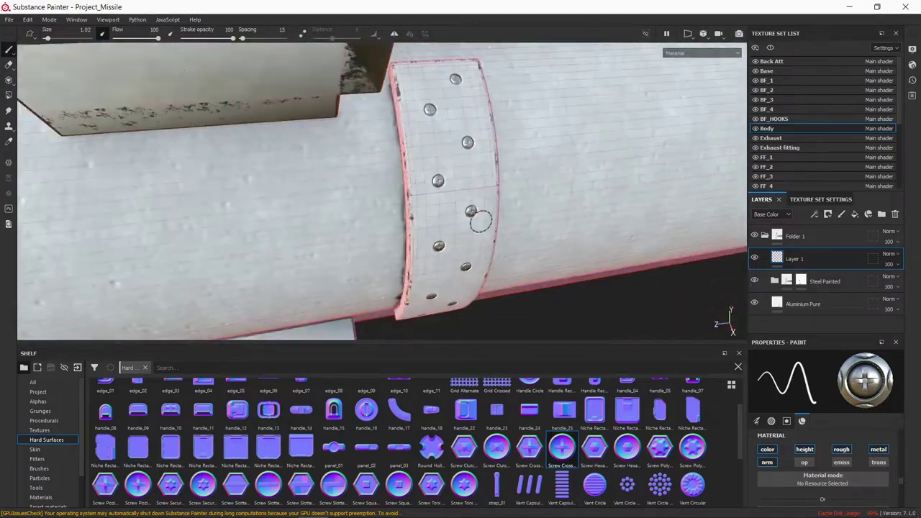
pyautogui.moveTo(480, 220)
pyautogui.keyDown('alt'); pyautogui.mouseDown()
pyautogui.moveTo(461, 209)
pyautogui.moveTo(360, 205)
pyautogui.mouseUp(); pyautogui.keyUp('alt')
pyautogui.scroll(4, 438, 198)
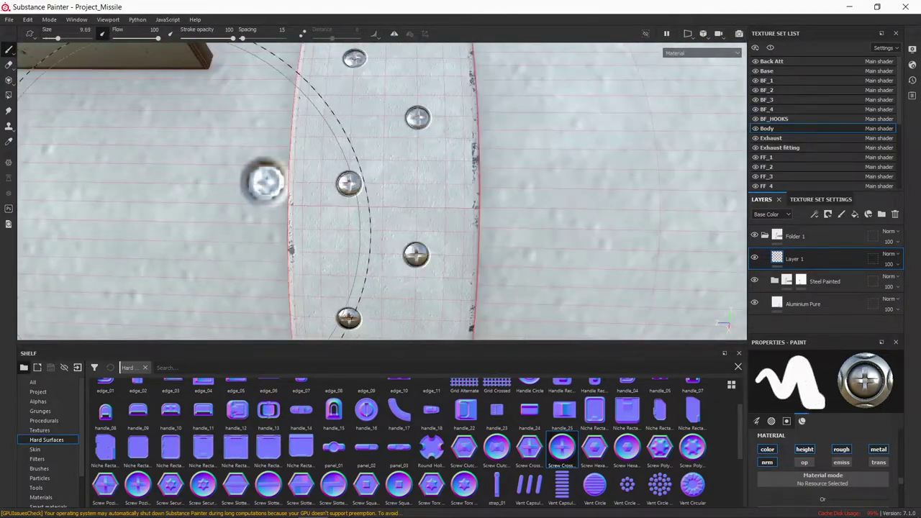
pyautogui.scroll(-4, 552, 213)
pyautogui.scroll(-4, 553, 213)
pyautogui.keyDown('alt'); pyautogui.moveTo(446, 233); pyautogui.dragTo(432, 244); pyautogui.keyUp('alt')
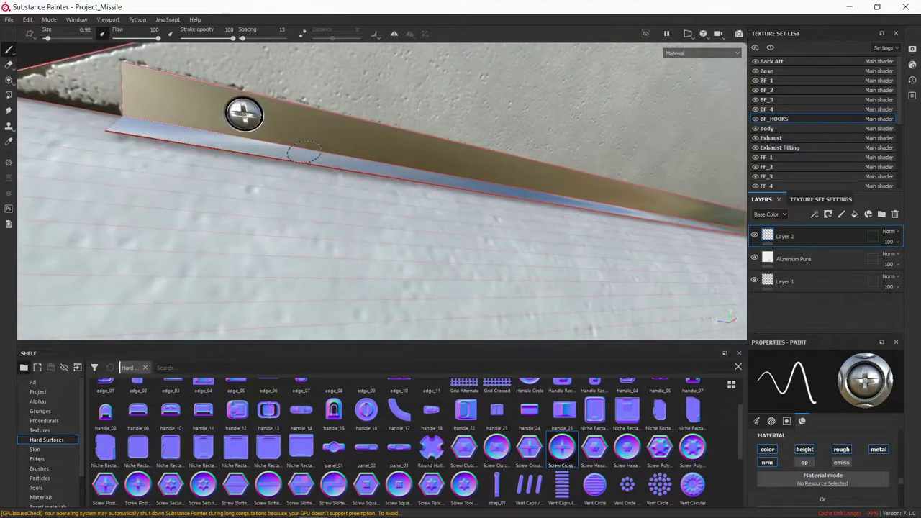
# Close in on the BF_HOOKS metal strip beside the rear fins from several angles.
pyautogui.moveTo(304, 152)
pyautogui.keyDown('alt'); pyautogui.mouseDown()
pyautogui.moveTo(391, 195)
pyautogui.moveTo(350, 140)
pyautogui.mouseUp(); pyautogui.keyUp('alt')
pyautogui.keyDown('alt'); pyautogui.moveTo(353, 171); pyautogui.dragTo(443, 190); pyautogui.keyUp('alt')
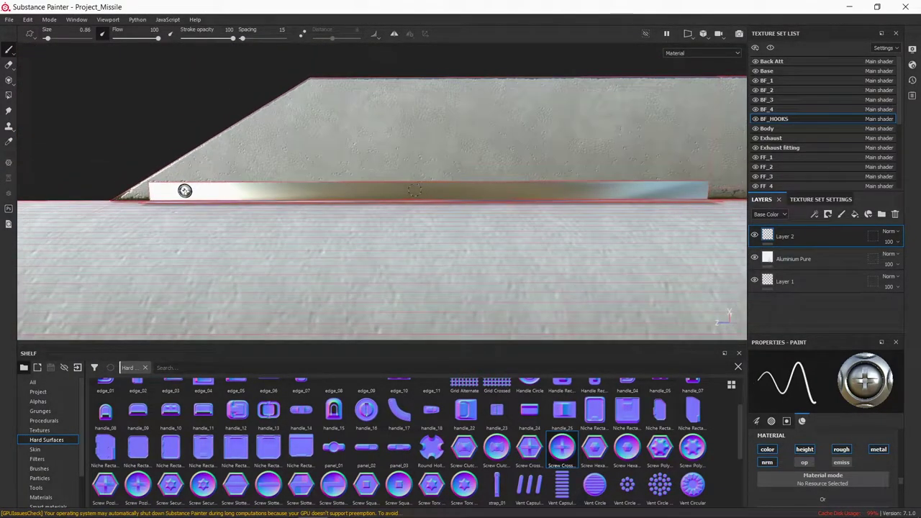
pyautogui.keyDown('alt'); pyautogui.moveTo(680, 189); pyautogui.dragTo(21, 74); pyautogui.keyUp('alt')
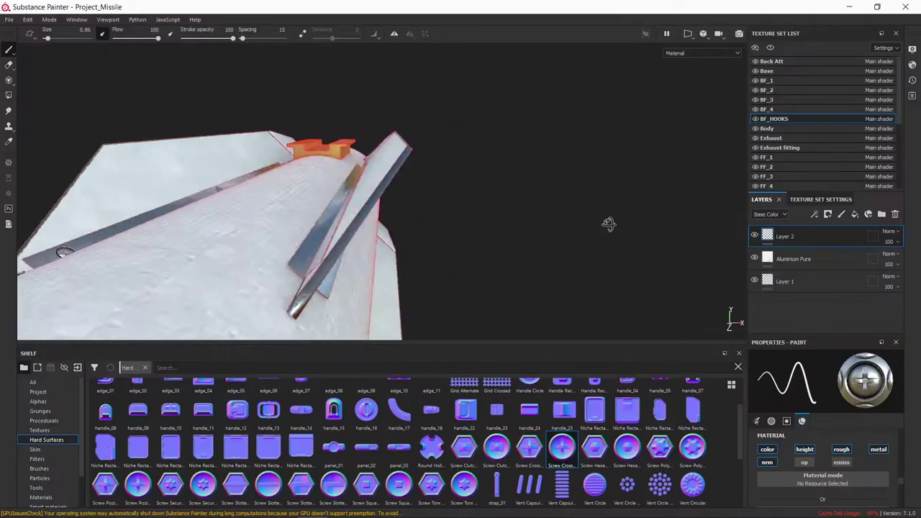
pyautogui.keyDown('alt'); pyautogui.moveTo(467, 217); pyautogui.dragTo(529, 214); pyautogui.keyUp('alt')
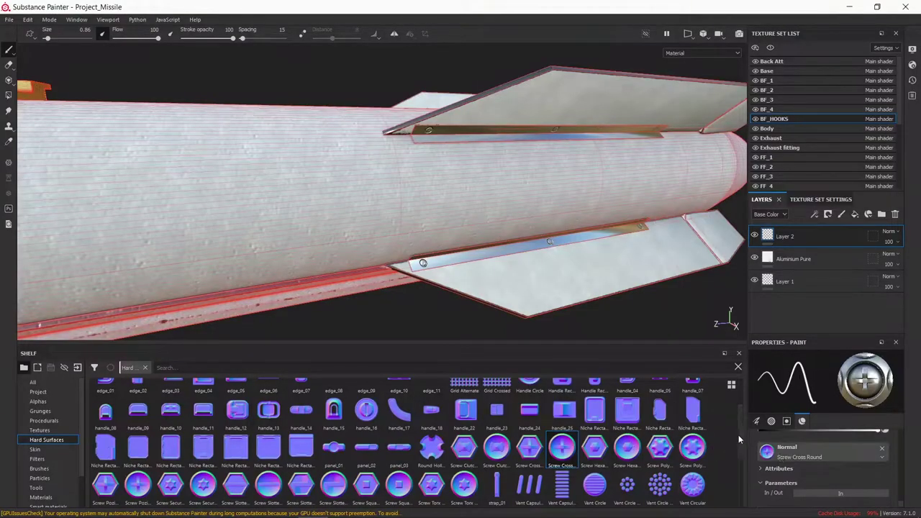
pyautogui.scroll(-3, 739, 434)
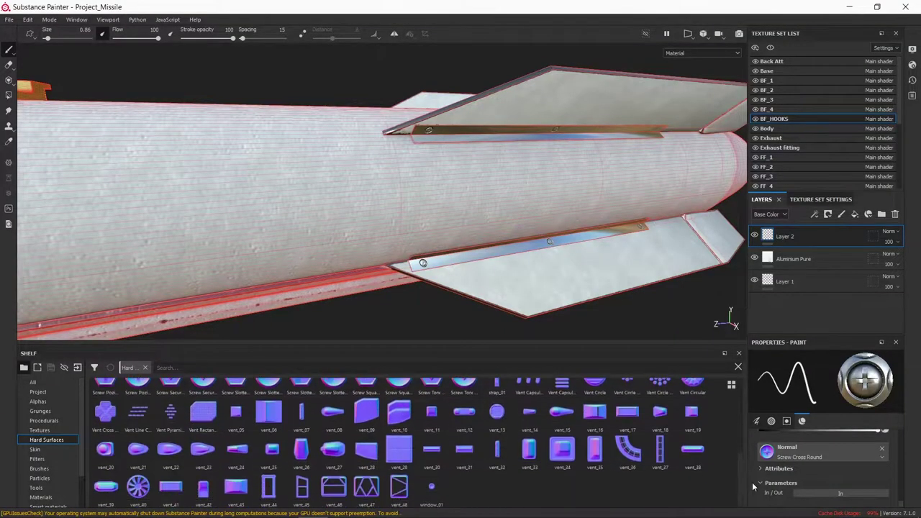
pyautogui.scroll(3, 742, 443)
pyautogui.scroll(2, 744, 434)
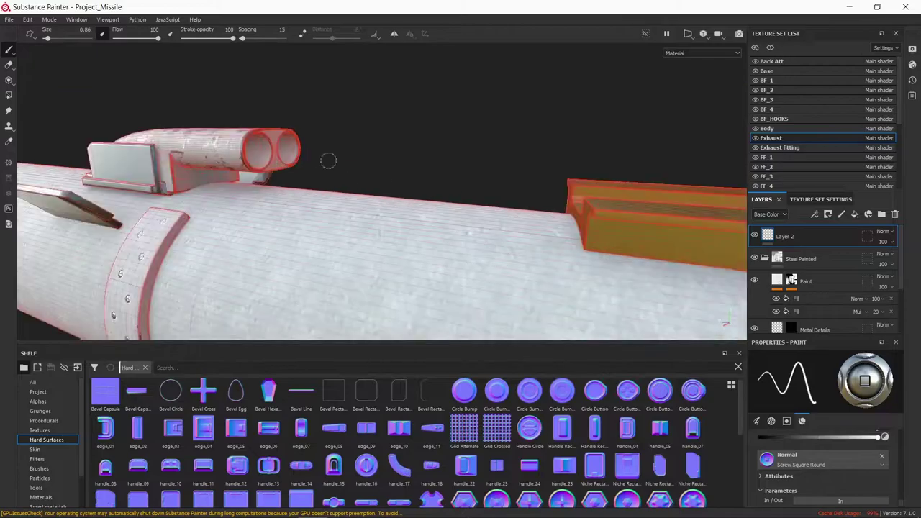
# Orbit and zoom around the twin exhaust pipes for a close front look.
pyautogui.keyDown('alt'); pyautogui.moveTo(328, 160); pyautogui.dragTo(403, 180); pyautogui.keyUp('alt')
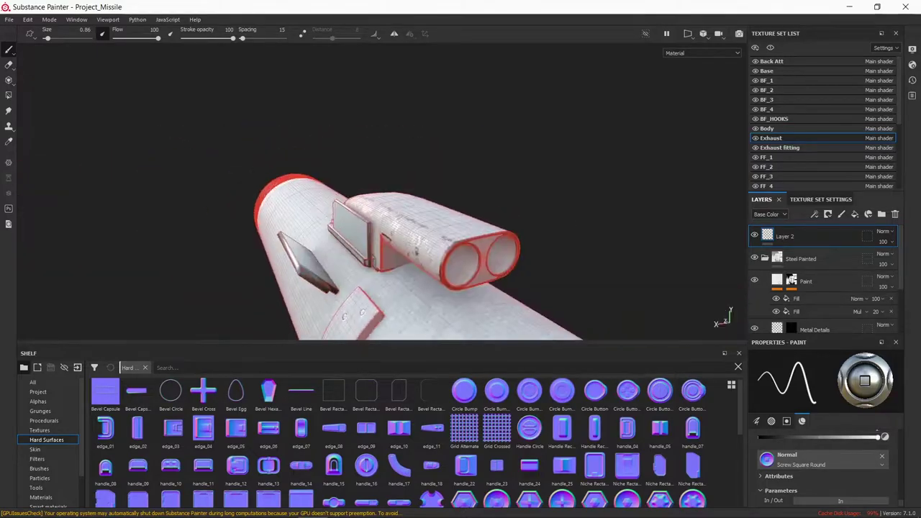
pyautogui.scroll(5, 403, 180)
pyautogui.scroll(-3, 492, 198)
pyautogui.scroll(3, 493, 203)
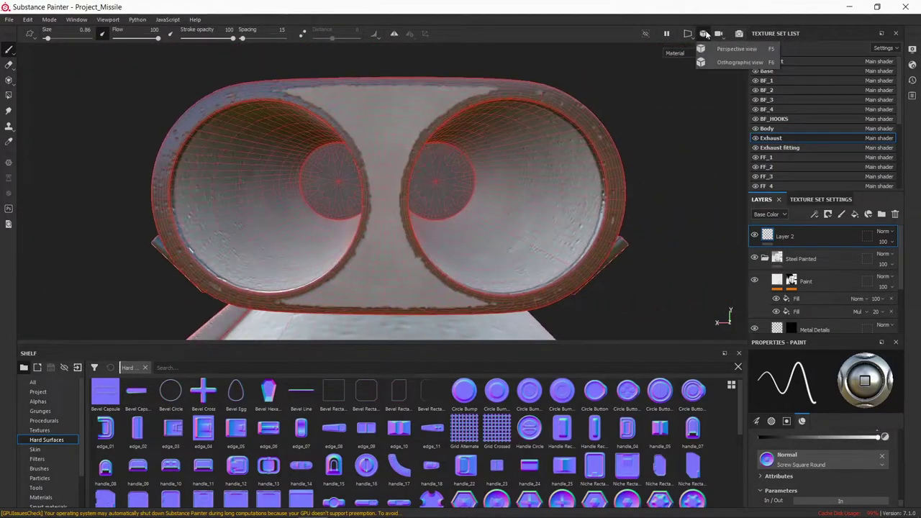
pyautogui.scroll(5, 492, 203)
pyautogui.keyDown('alt'); pyautogui.moveTo(492, 203); pyautogui.dragTo(551, 150); pyautogui.keyUp('alt')
pyautogui.keyDown('alt'); pyautogui.moveTo(552, 151); pyautogui.dragTo(537, 148, button='middle'); pyautogui.keyUp('alt')
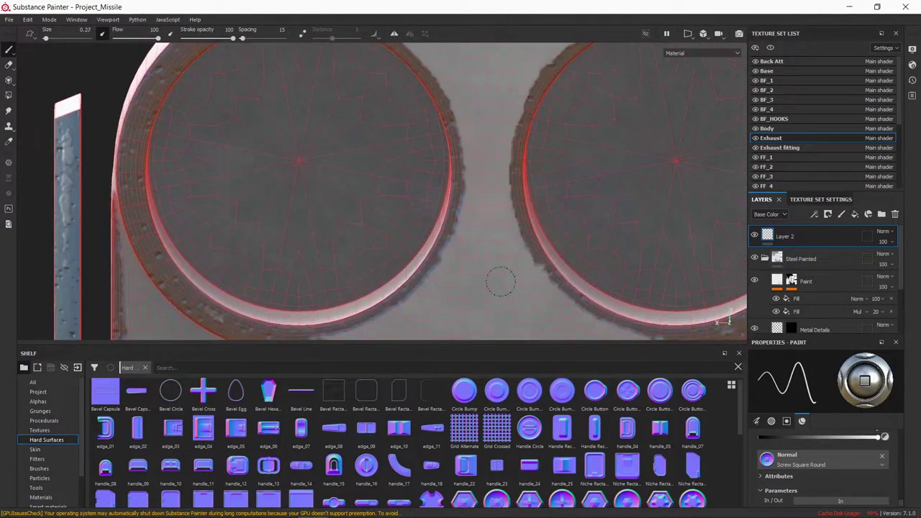
pyautogui.scroll(3, 494, 277)
pyautogui.scroll(-2, 484, 287)
pyautogui.scroll(-3, 477, 160)
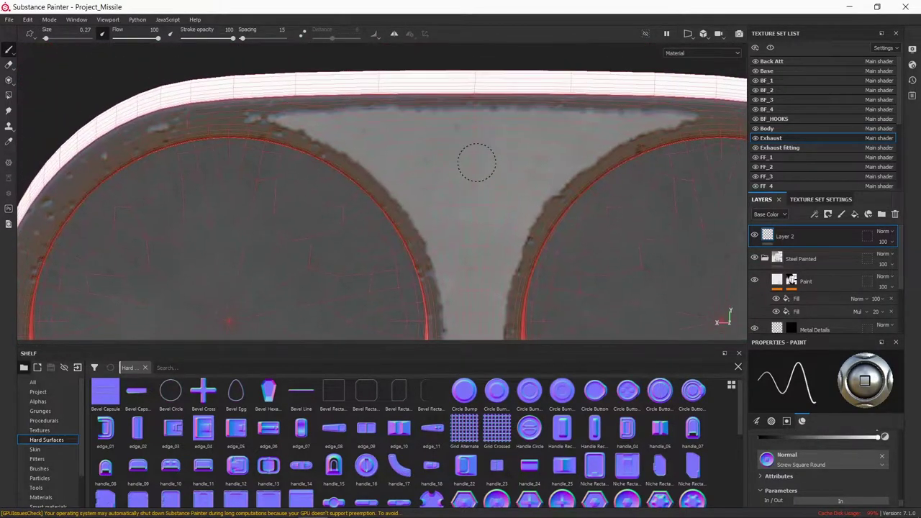
pyautogui.scroll(-3, 489, 191)
pyautogui.keyDown('alt'); pyautogui.moveTo(489, 191); pyautogui.dragTo(482, 233); pyautogui.keyUp('alt')
# Toggle the viewport display settings and orbit back around the exhaust.
pyautogui.click(912, 50)
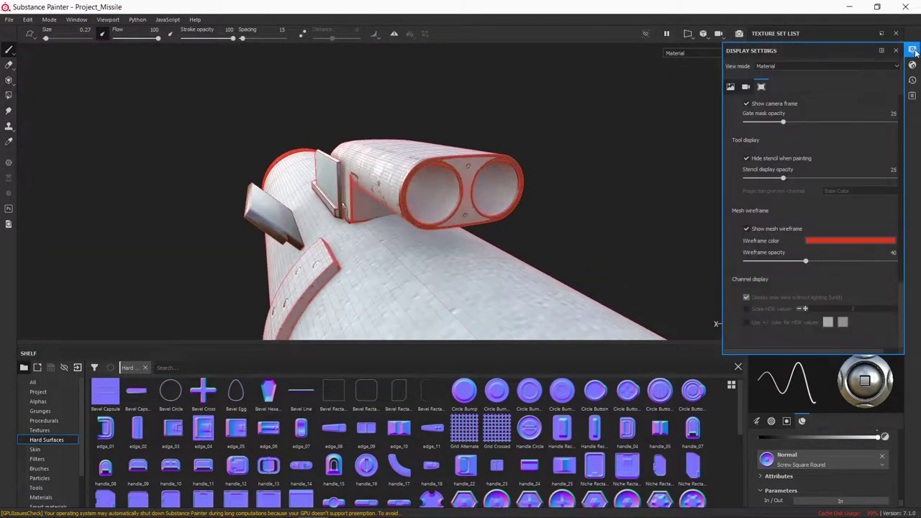
pyautogui.click(912, 50)
pyautogui.scroll(3, 467, 199)
pyautogui.keyDown('alt'); pyautogui.moveTo(467, 200); pyautogui.dragTo(355, 220); pyautogui.keyUp('alt')
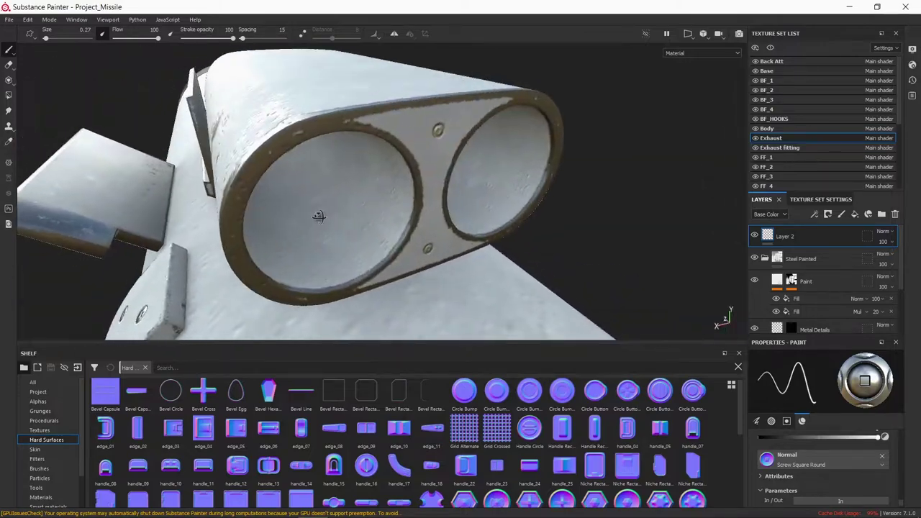
pyautogui.scroll(-3, 418, 206)
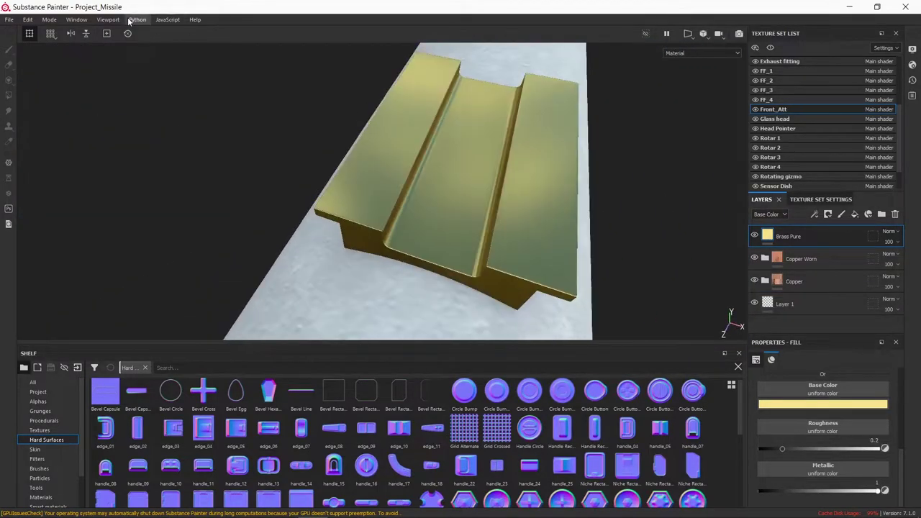
# On a new paint layer, stamp Screw Cross Round screws on the brass block with symmetry enabled.
pyautogui.click(842, 216)
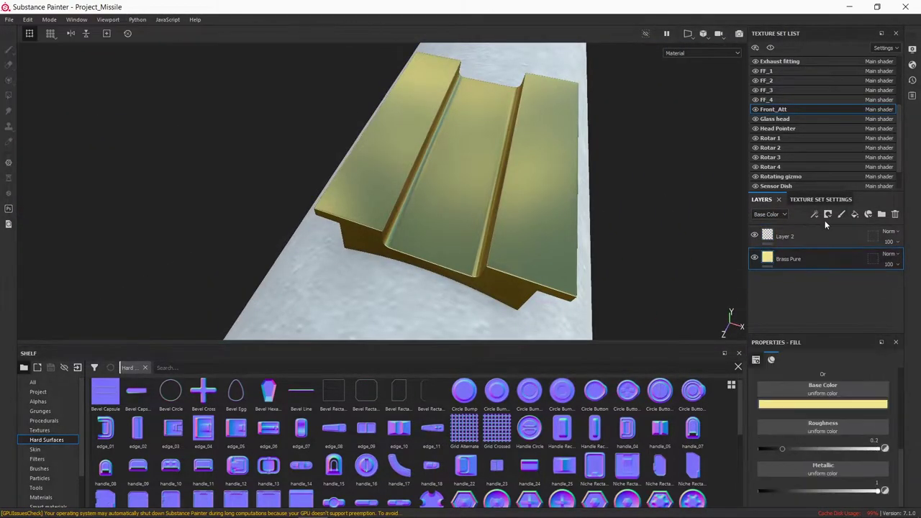
pyautogui.scroll(-3, 743, 461)
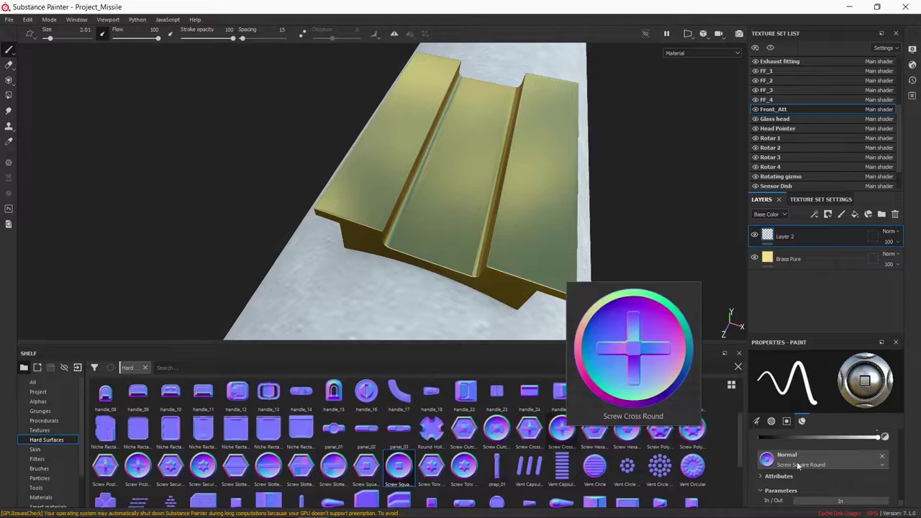
pyautogui.click(561, 430)
pyautogui.moveTo(442, 215)
pyautogui.keyDown('alt'); pyautogui.mouseDown()
pyautogui.moveTo(377, 238)
pyautogui.moveTo(422, 278)
pyautogui.moveTo(385, 237)
pyautogui.moveTo(387, 245)
pyautogui.mouseUp(); pyautogui.keyUp('alt')
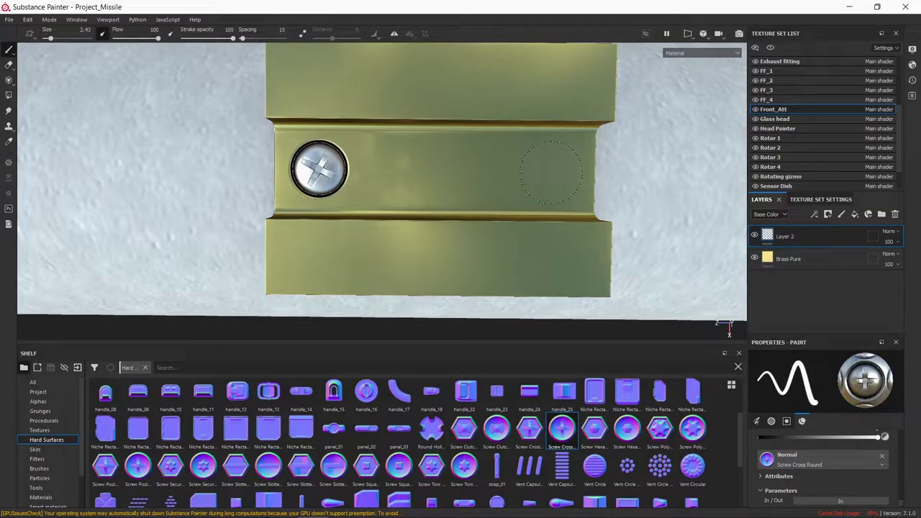
pyautogui.click(431, 172)
pyautogui.keyDown('alt'); pyautogui.moveTo(431, 172); pyautogui.dragTo(447, 208); pyautogui.keyUp('alt')
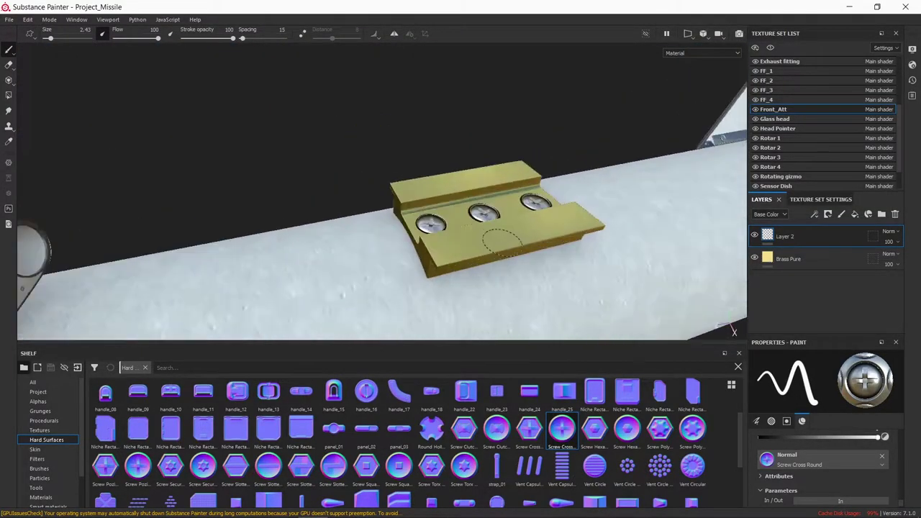
pyautogui.click(394, 34)
pyautogui.moveTo(360, 195)
pyautogui.keyDown('alt'); pyautogui.mouseDown()
pyautogui.moveTo(425, 206)
pyautogui.moveTo(403, 225)
pyautogui.moveTo(315, 188)
pyautogui.mouseUp(); pyautogui.keyUp('alt')
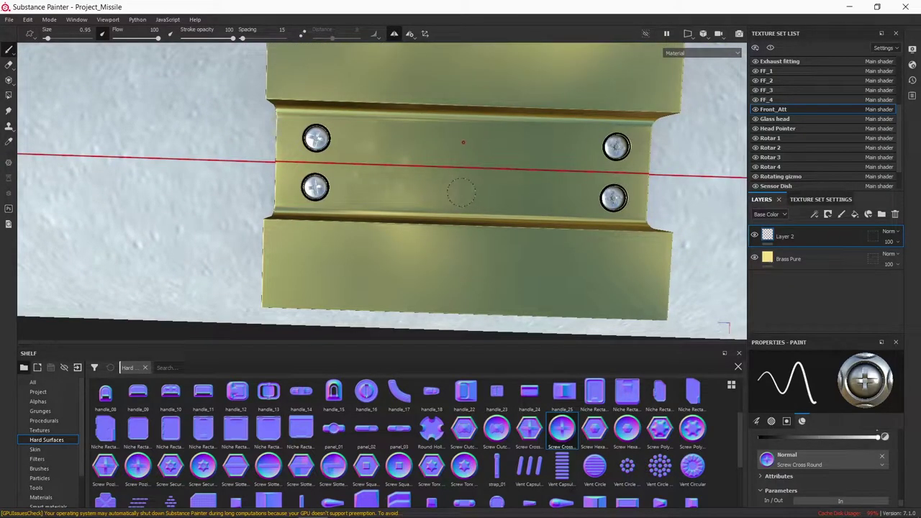
pyautogui.moveTo(461, 193)
pyautogui.keyDown('alt'); pyautogui.mouseDown()
pyautogui.moveTo(642, 144)
pyautogui.moveTo(547, 172)
pyautogui.moveTo(551, 190)
pyautogui.moveTo(504, 195)
pyautogui.moveTo(246, 164)
pyautogui.mouseUp(); pyautogui.keyUp('alt')
# Add another paint layer for the Back Att screws and view the whole missile.
pyautogui.click(841, 214)
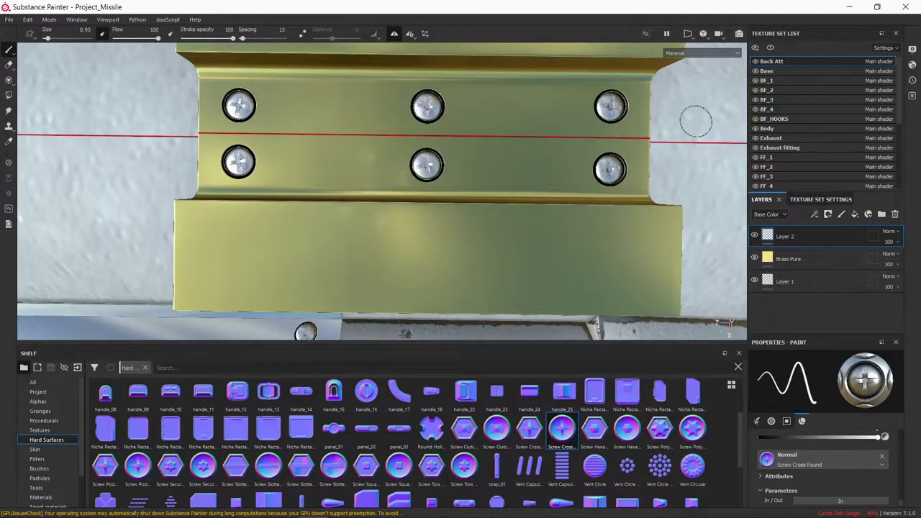
pyautogui.moveTo(696, 121)
pyautogui.keyDown('alt'); pyautogui.mouseDown()
pyautogui.moveTo(541, 140)
pyautogui.moveTo(479, 199)
pyautogui.mouseUp(); pyautogui.keyUp('alt')
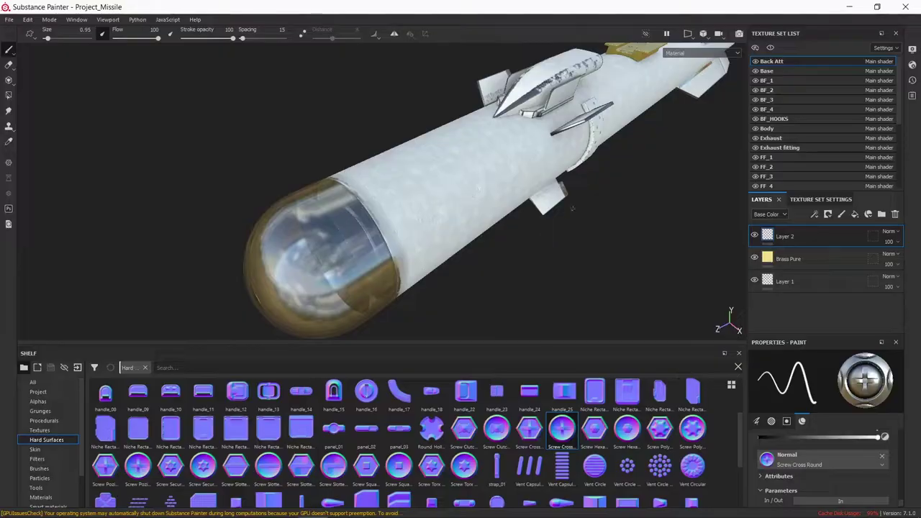
pyautogui.keyDown('alt'); pyautogui.moveTo(416, 200); pyautogui.dragTo(460, 191); pyautogui.keyUp('alt')
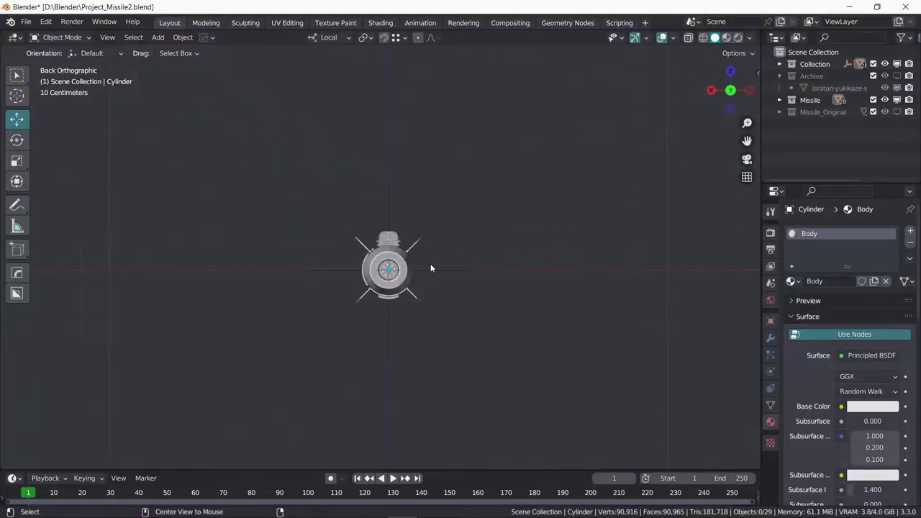
# In the UV Editing workspace, select a ring of faces on the missile body.
pyautogui.moveTo(432, 242); pyautogui.dragTo(405, 231, button='middle')
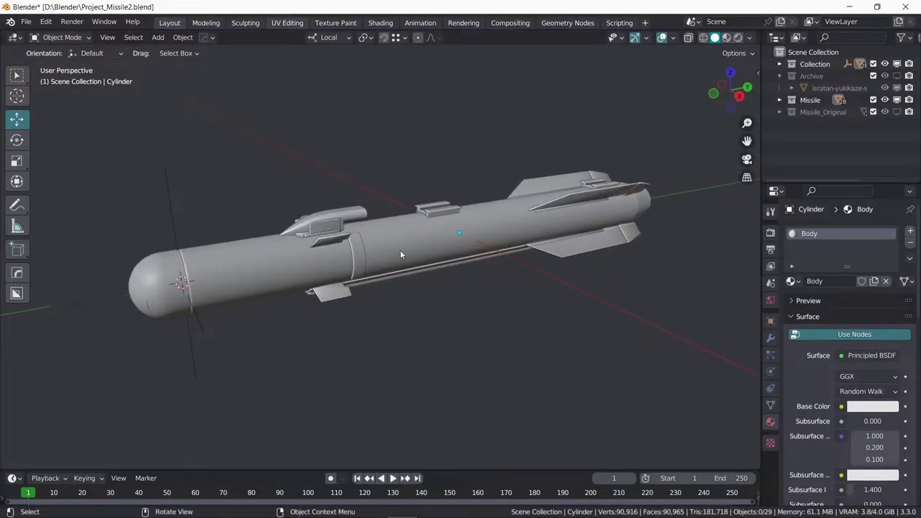
pyautogui.click(287, 22)
pyautogui.scroll(5, 560, 275)
pyautogui.hotkey('alt', 'a')
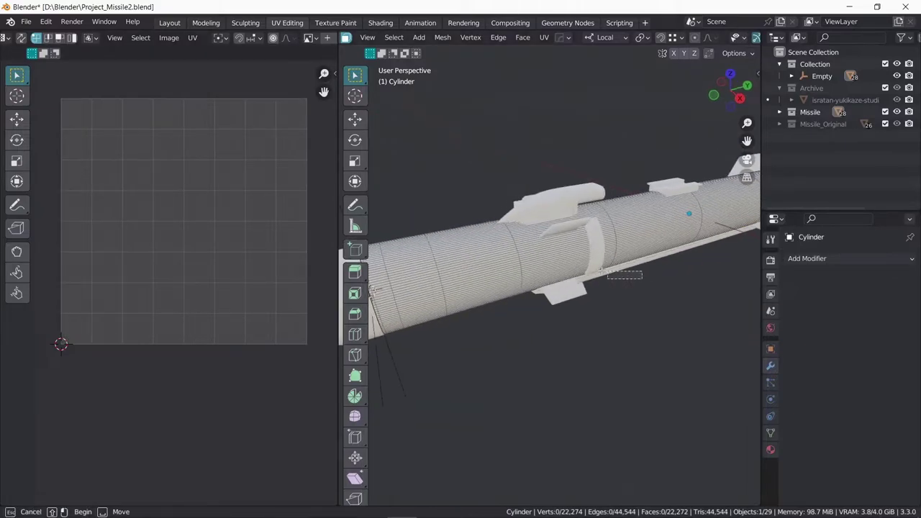
pyautogui.click(475, 274)
pyautogui.moveTo(475, 273)
pyautogui.mouseDown(button='middle')
pyautogui.moveTo(616, 253)
pyautogui.moveTo(589, 231)
pyautogui.mouseUp(button='middle')
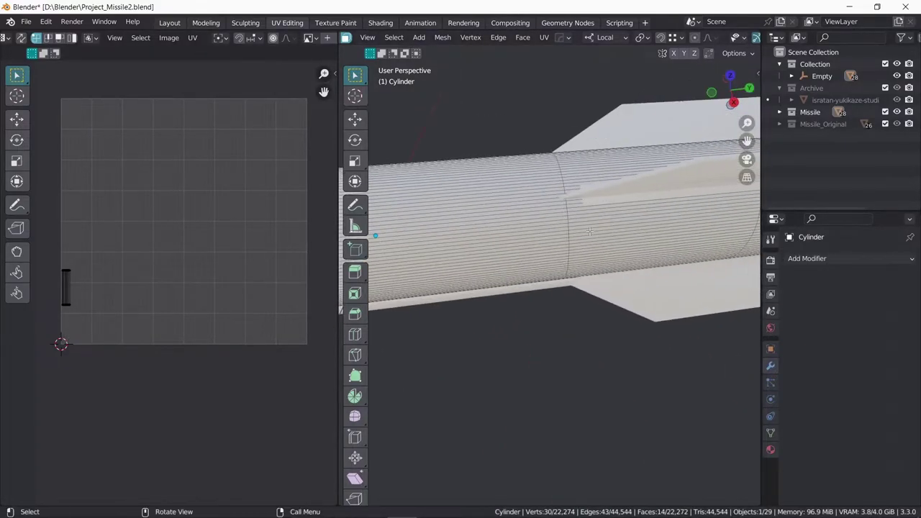
pyautogui.moveTo(508, 220); pyautogui.dragTo(497, 241, button='middle')
pyautogui.moveTo(496, 241); pyautogui.dragTo(489, 247)
pyautogui.moveTo(570, 245); pyautogui.dragTo(524, 247, button='middle')
pyautogui.press('u')
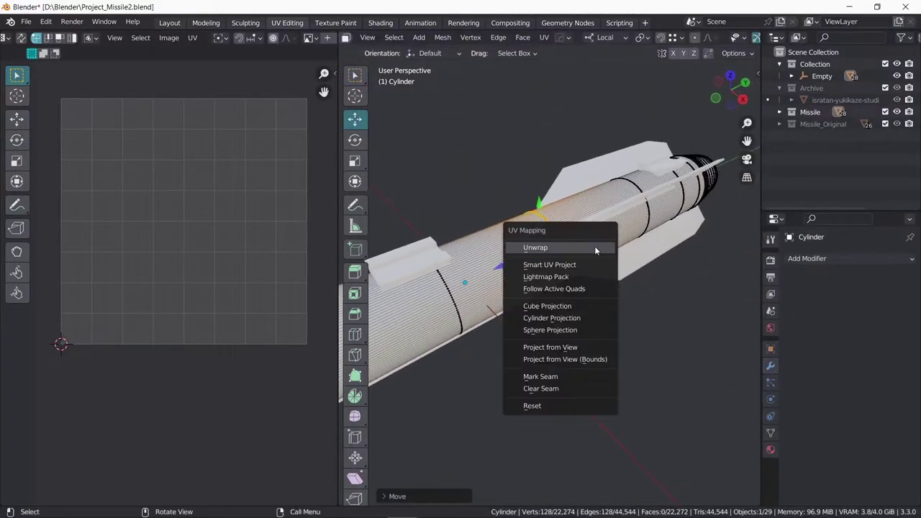
pyautogui.press('Escape')
pyautogui.scroll(-5, 432, 238)
pyautogui.scroll(5, 408, 230)
pyautogui.moveTo(408, 231); pyautogui.dragTo(447, 245, button='middle')
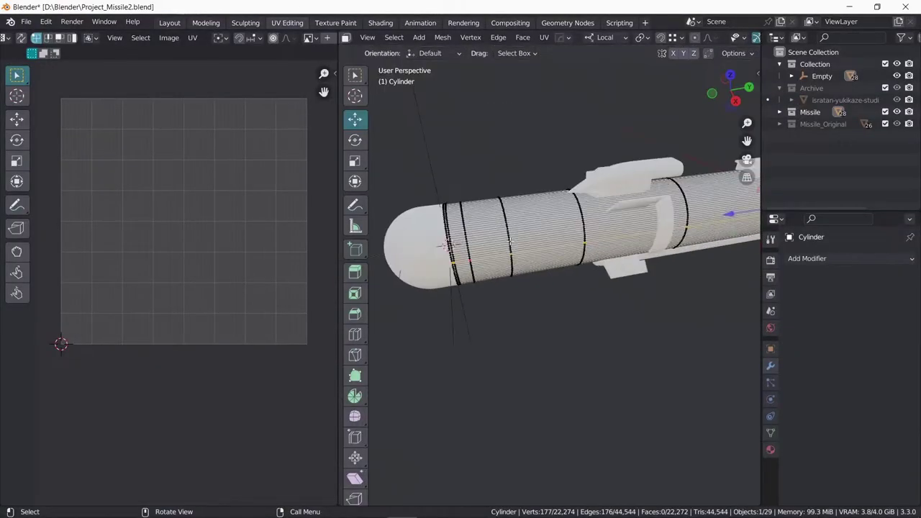
# Smart UV Project the whole mesh and move the twin-ring exhaust island to the top.
pyautogui.press('a')
pyautogui.press('u')
pyautogui.click(456, 123)
pyautogui.press('Return')
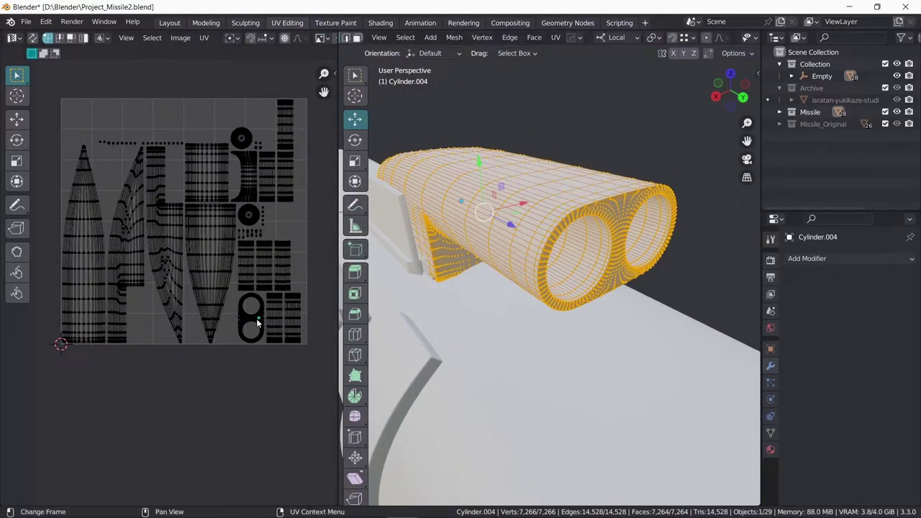
pyautogui.press('g')
pyautogui.click(106, 145)
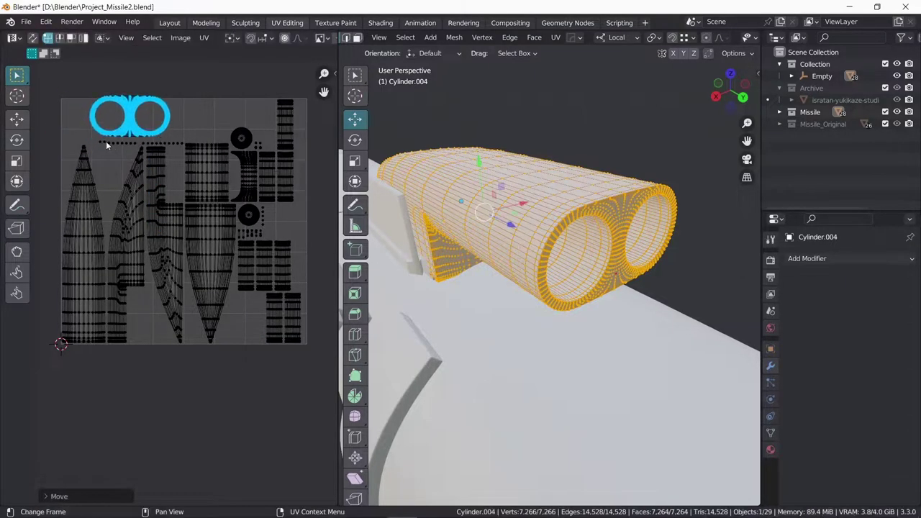
pyautogui.scroll(6, 135, 269)
pyautogui.scroll(-6, 135, 269)
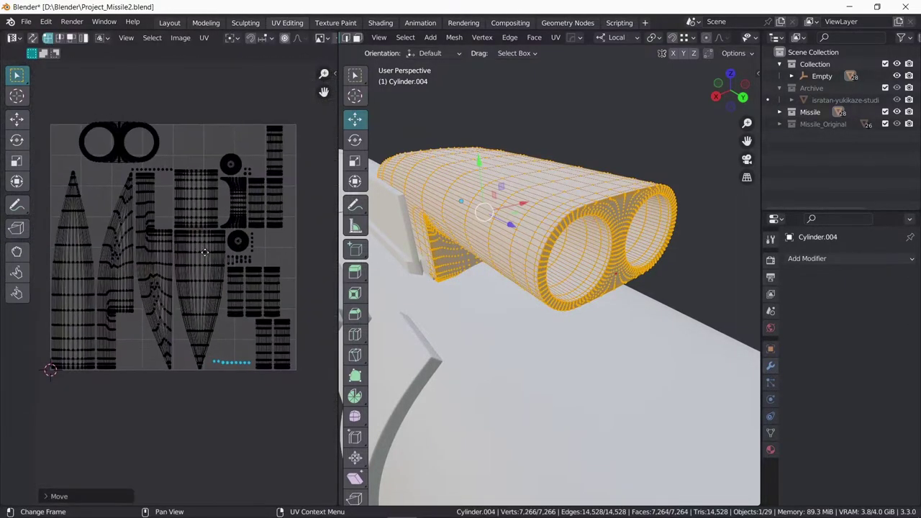
# Re-project and scale linked UV islands, then pack the overlapping UVs.
pyautogui.press('l')
pyautogui.press('l')
pyautogui.press('l')
pyautogui.press('l')
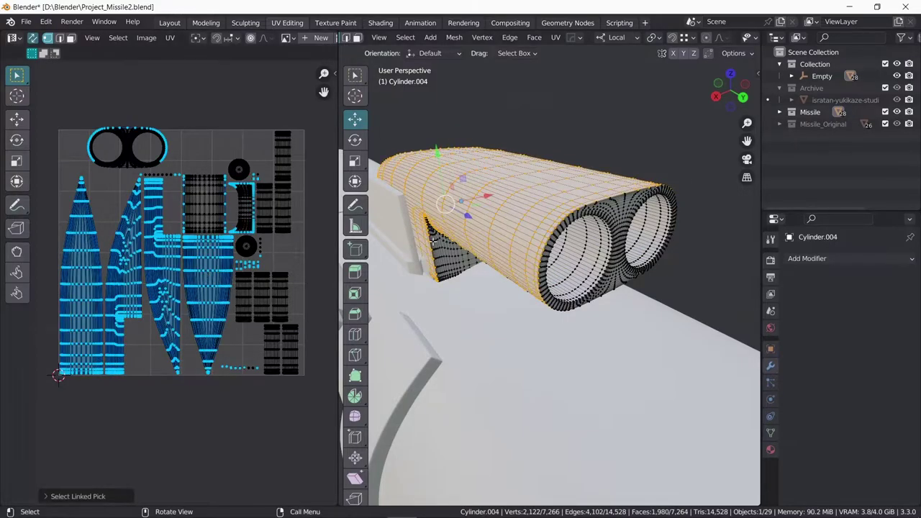
pyautogui.moveTo(547, 259); pyautogui.dragTo(508, 251, button='middle')
pyautogui.press('u')
pyautogui.click(508, 251)
pyautogui.click(504, 339)
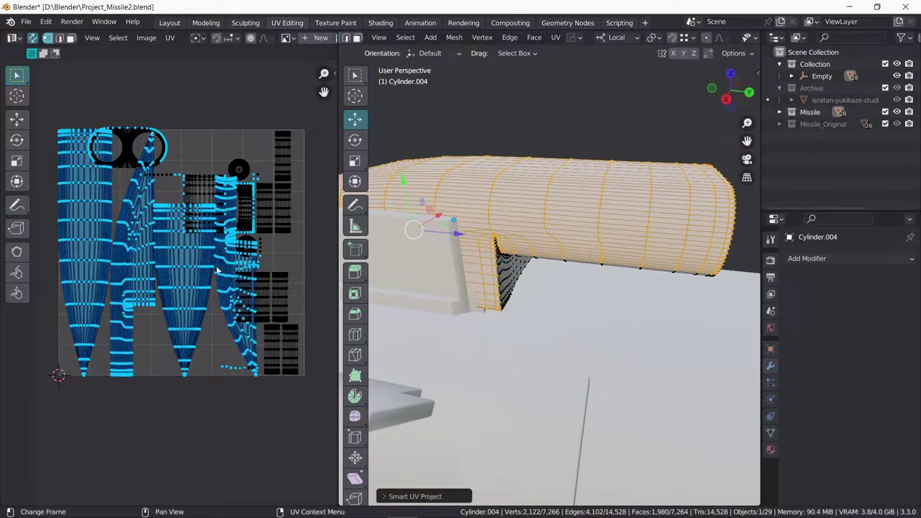
pyautogui.press('l')
pyautogui.press('u')
pyautogui.click(508, 250)
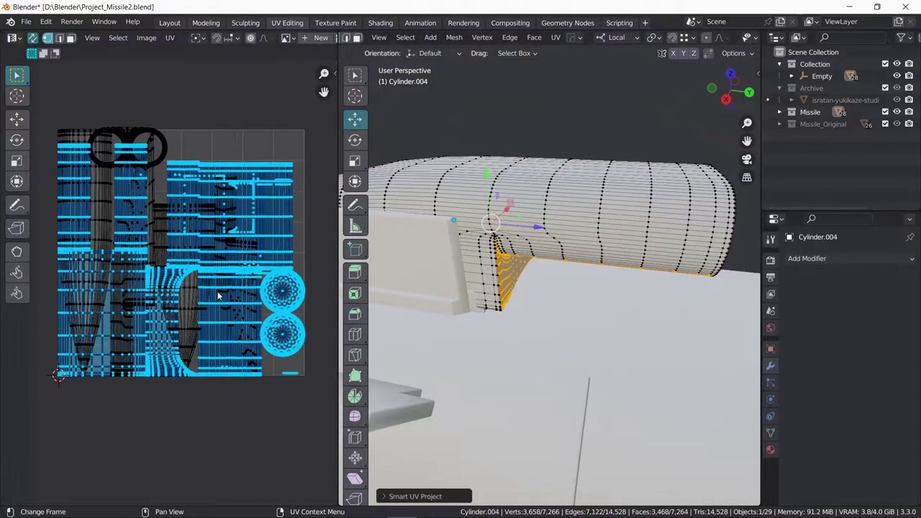
pyautogui.click(534, 317)
pyautogui.press('l')
pyautogui.press('s')
pyautogui.click(273, 168)
pyautogui.hotkey('ctrl', 'p')
# Invert a linked-island selection and re-unwrap it with Smart UV Project, then scale it.
pyautogui.press('a')
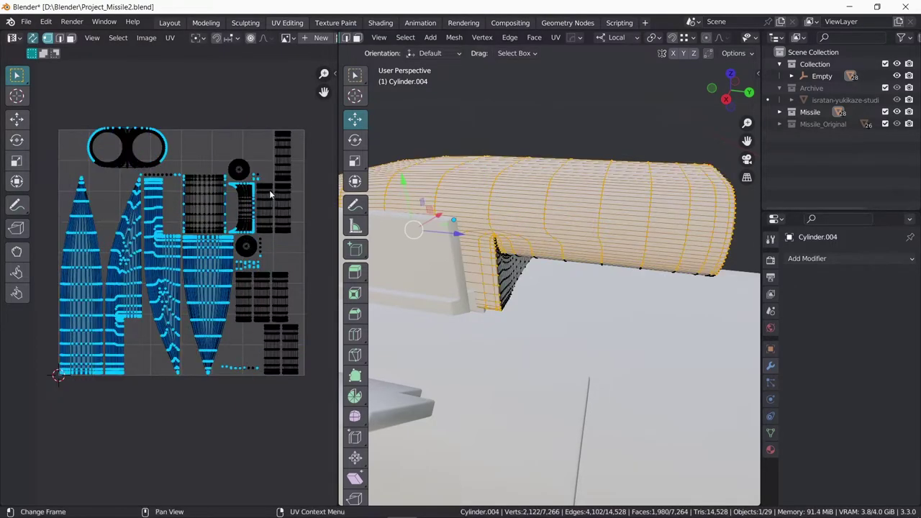
pyautogui.hotkey('alt', 'a')
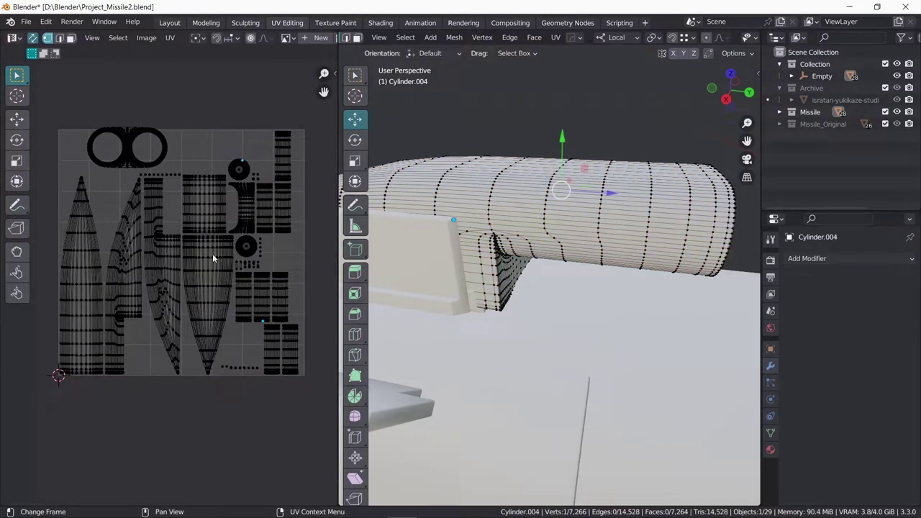
pyautogui.press('l')
pyautogui.press('l')
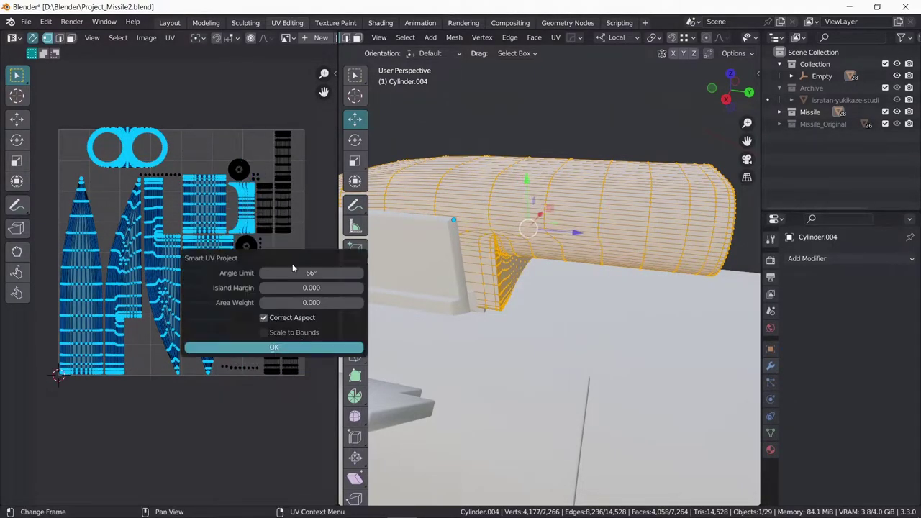
pyautogui.hotkey('ctrl', 'i')
pyautogui.press('u')
pyautogui.click(269, 238)
pyautogui.click(268, 321)
pyautogui.press('s')
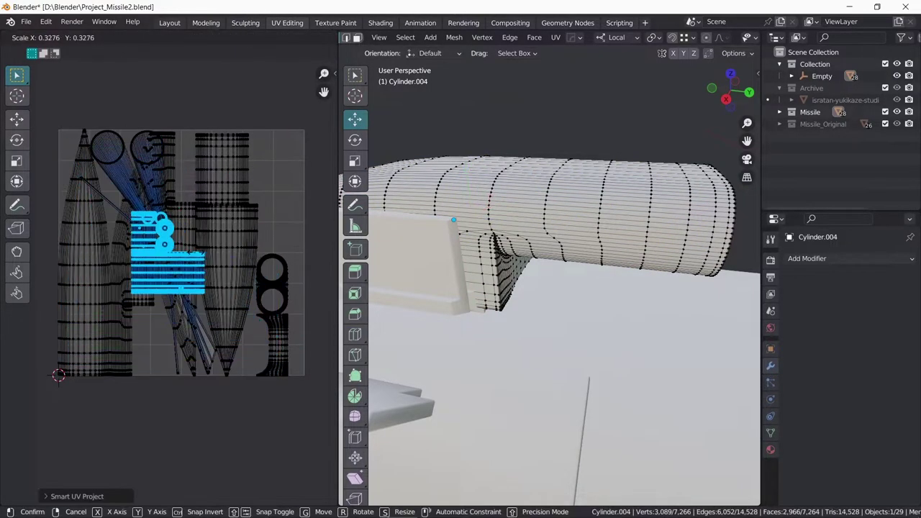
pyautogui.click(164, 176)
pyautogui.press('r')
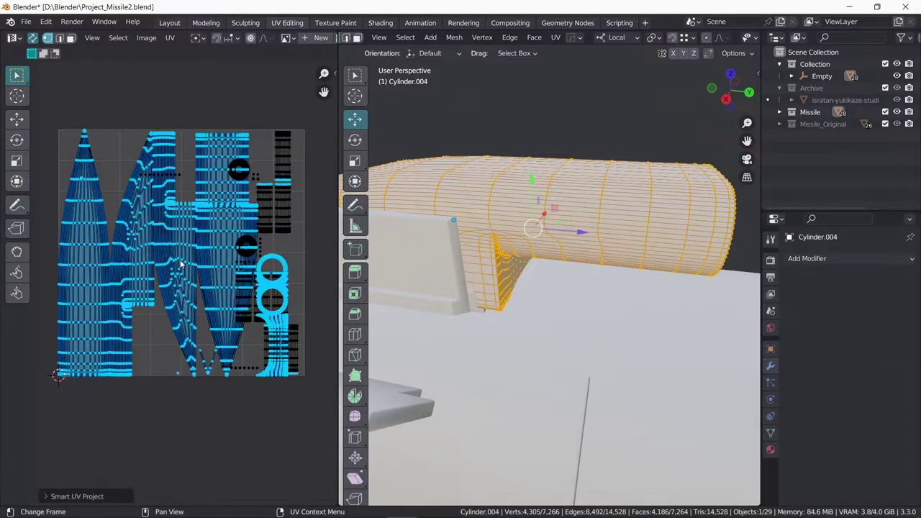
pyautogui.press('Escape')
pyautogui.hotkey('alt', 'a')
# Select a linked UV island among the right-hand islands of the layout.
pyautogui.scroll(1, 182, 205)
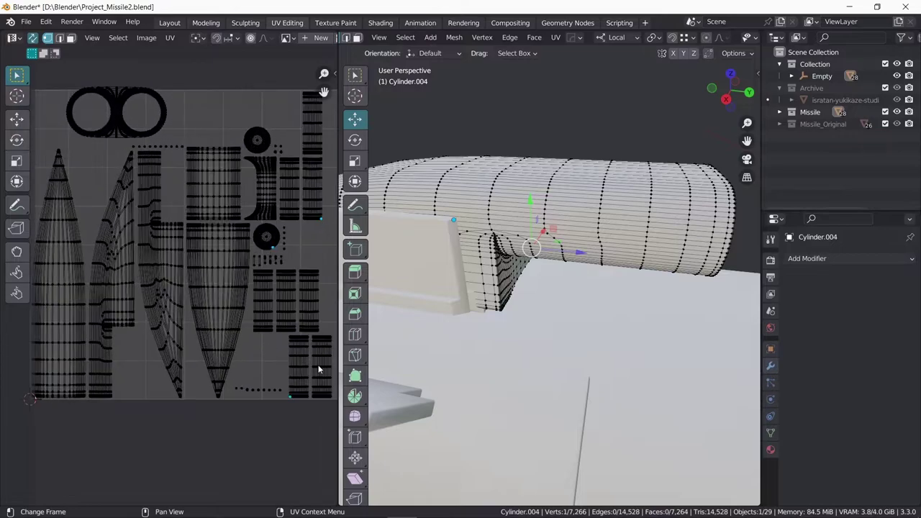
pyautogui.moveTo(250, 349); pyautogui.dragTo(229, 343, button='middle')
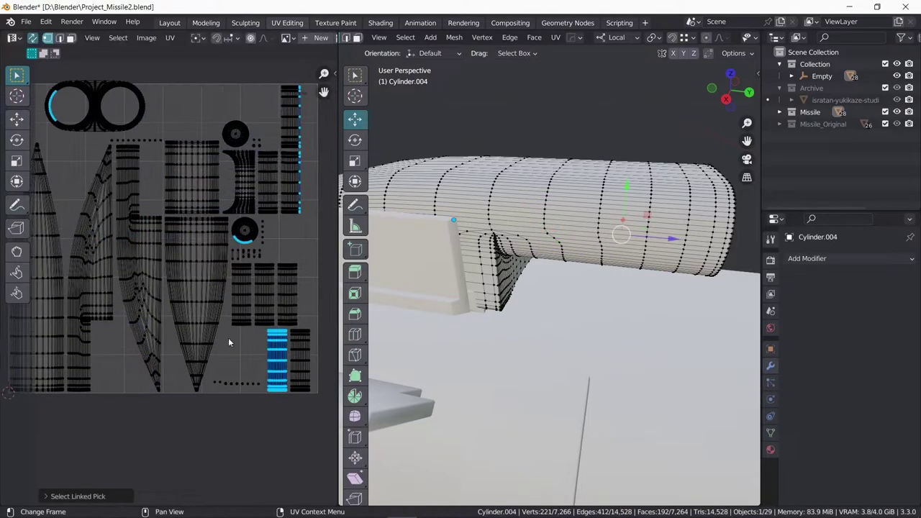
pyautogui.rightClick(301, 345)
pyautogui.press('Escape')
pyautogui.click(221, 272)
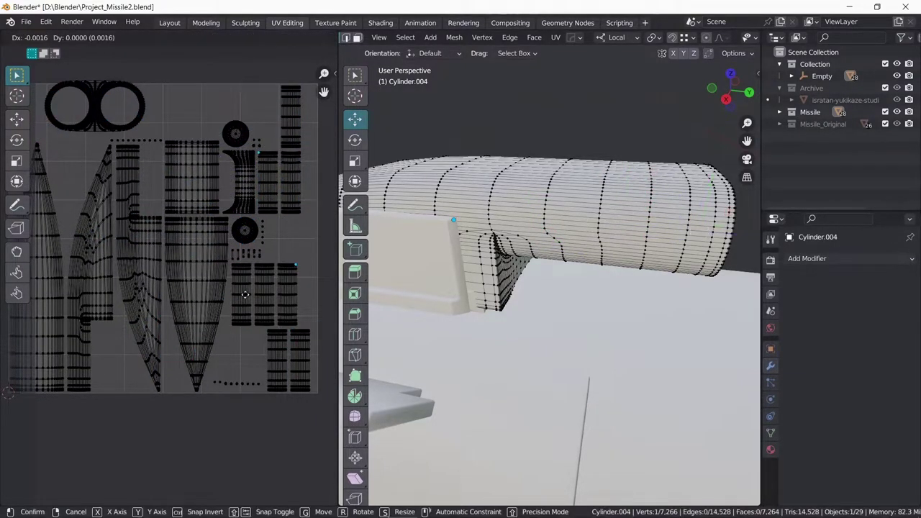
pyautogui.press('Escape')
pyautogui.hotkey('ctrl', 'l')
pyautogui.press('g')
pyautogui.press('Escape')
pyautogui.scroll(-1, 159, 161)
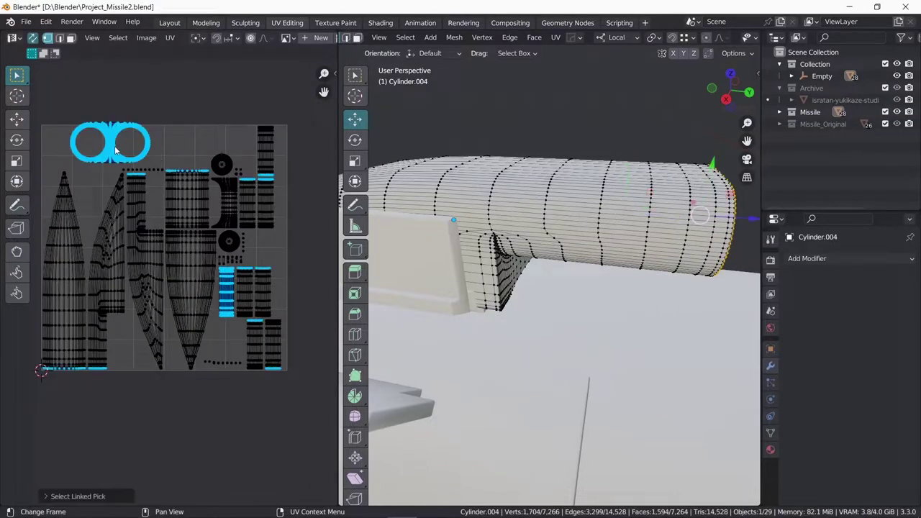
# Re-run Smart UV Project on the whole cylinder with adjusted island margin settings.
pyautogui.press('a')
pyautogui.press('u')
pyautogui.click(576, 238)
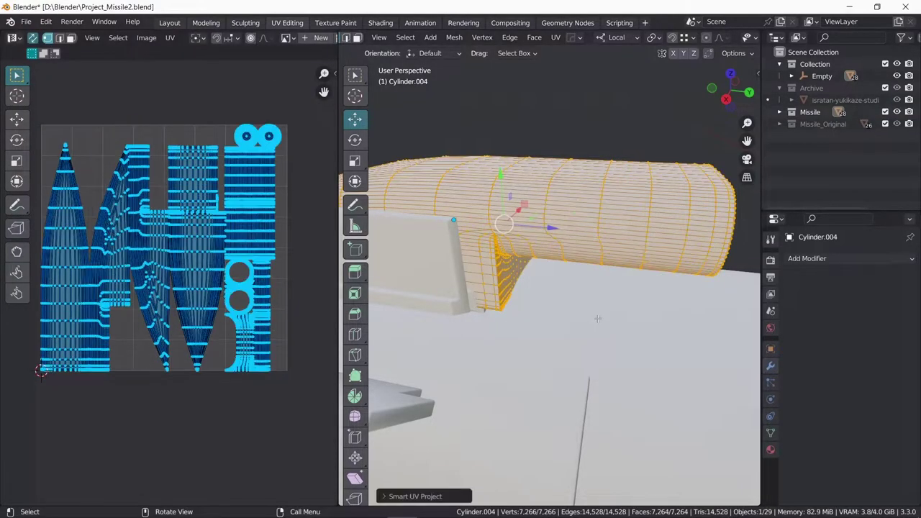
pyautogui.hotkey('alt', 'a')
pyautogui.press('a')
pyautogui.press('u')
pyautogui.click(503, 283)
pyautogui.click(513, 341)
pyautogui.press('u')
pyautogui.click(484, 253)
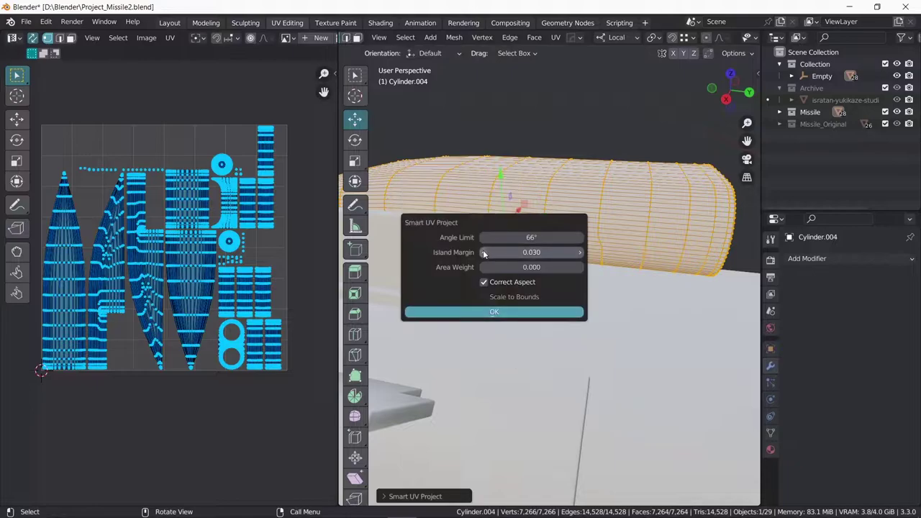
pyautogui.click(224, 340)
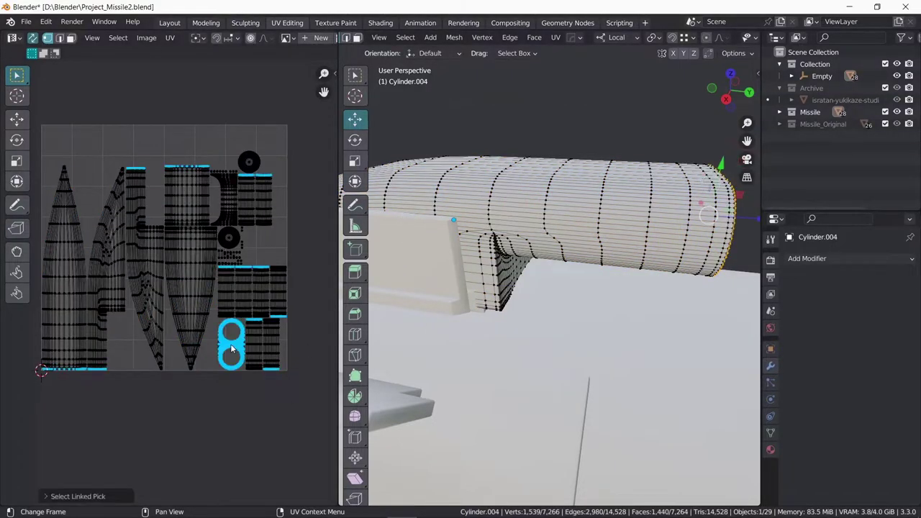
# Place the double-ring island at the top-left, rotated 90 degrees and rescaled.
pyautogui.hotkey('shift', 'h')
pyautogui.press('a')
pyautogui.press('g')
pyautogui.click(99, 164)
pyautogui.hotkey('alt', 'h')
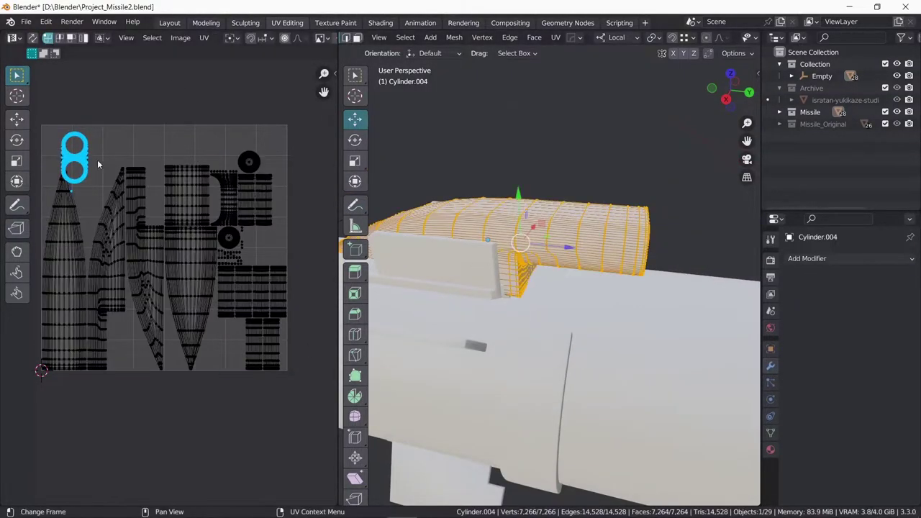
pyautogui.hotkey('shift', 'h')
pyautogui.press('Return')
pyautogui.press('s')
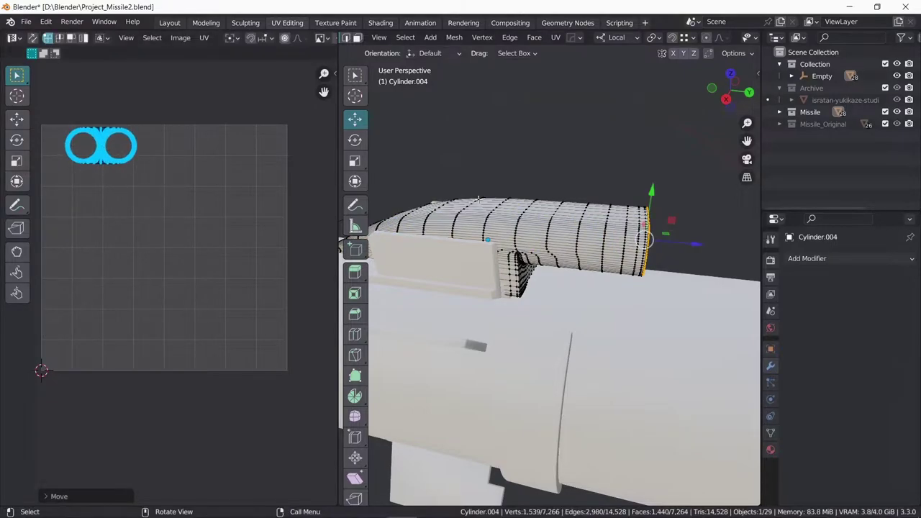
pyautogui.hotkey('alt', 'h')
pyautogui.hotkey('alt', 'a')
# Back in Layout object mode, select all missile parts and export them as FBX to the Desktop.
pyautogui.scroll(-5, 615, 253)
pyautogui.moveTo(614, 252); pyautogui.dragTo(576, 273, button='middle')
pyautogui.press('Tab')
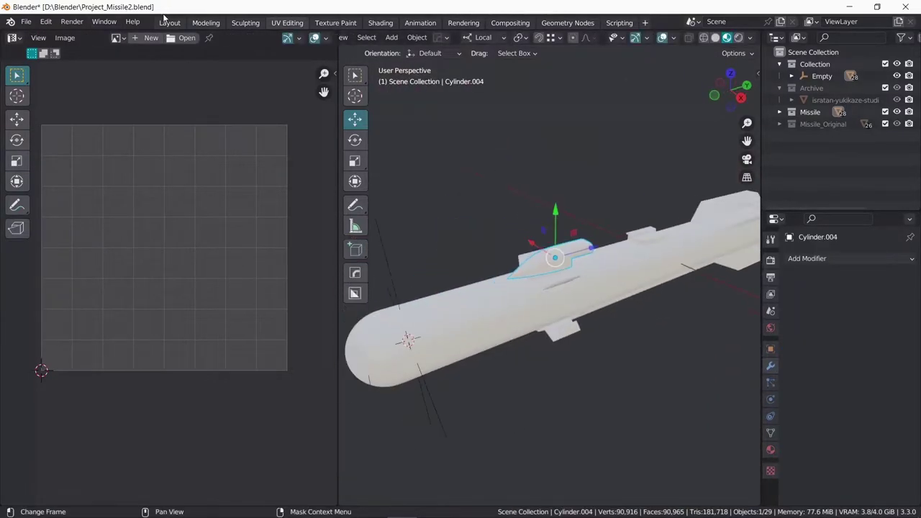
pyautogui.click(169, 22)
pyautogui.moveTo(389, 223); pyautogui.dragTo(422, 233, button='middle')
pyautogui.moveTo(165, 108); pyautogui.dragTo(620, 354)
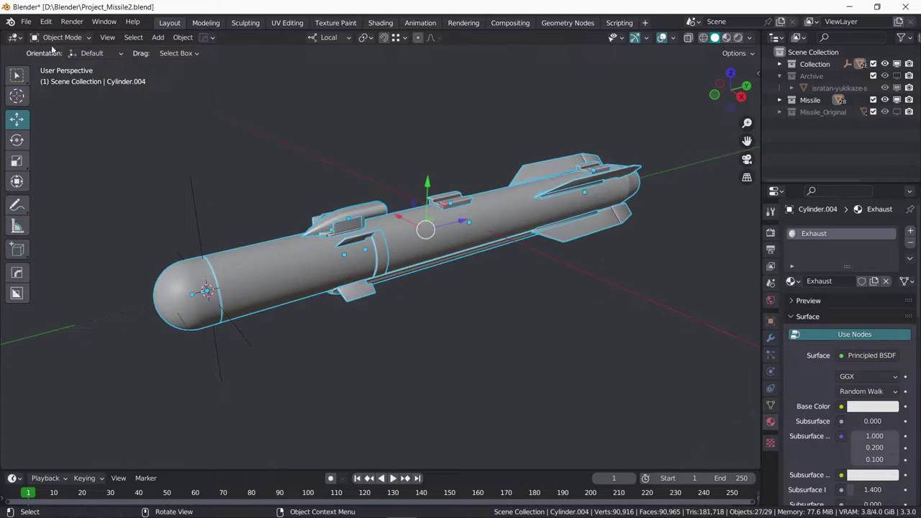
pyautogui.click(25, 22)
pyautogui.click(183, 287)
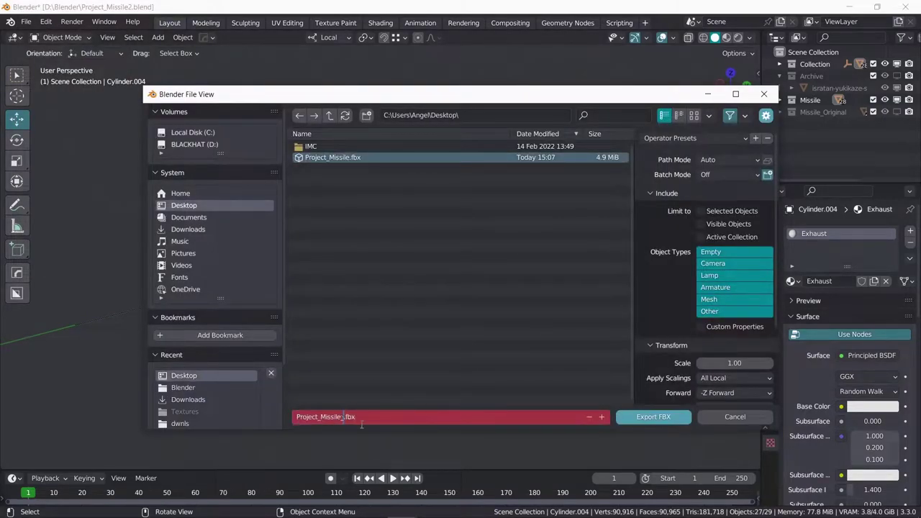
pyautogui.click(651, 416)
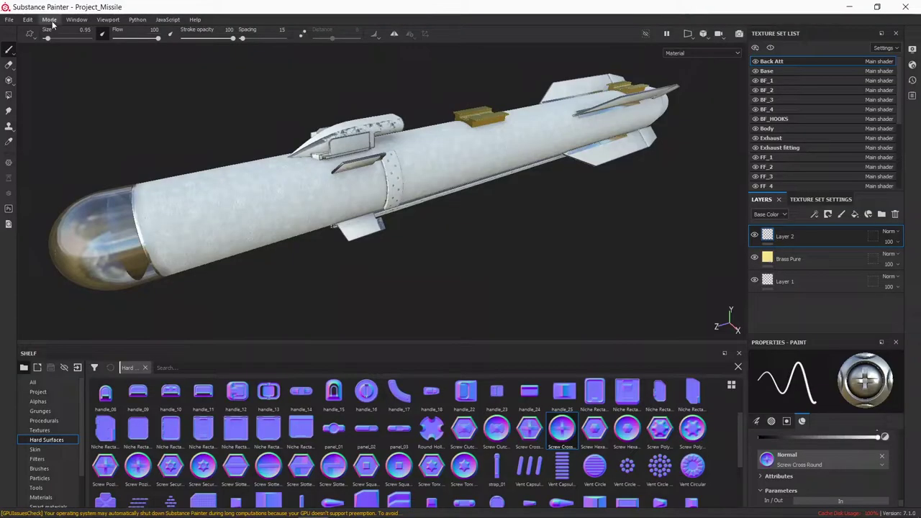
# Make Body the active texture set.
pyautogui.scroll(2, 423, 178)
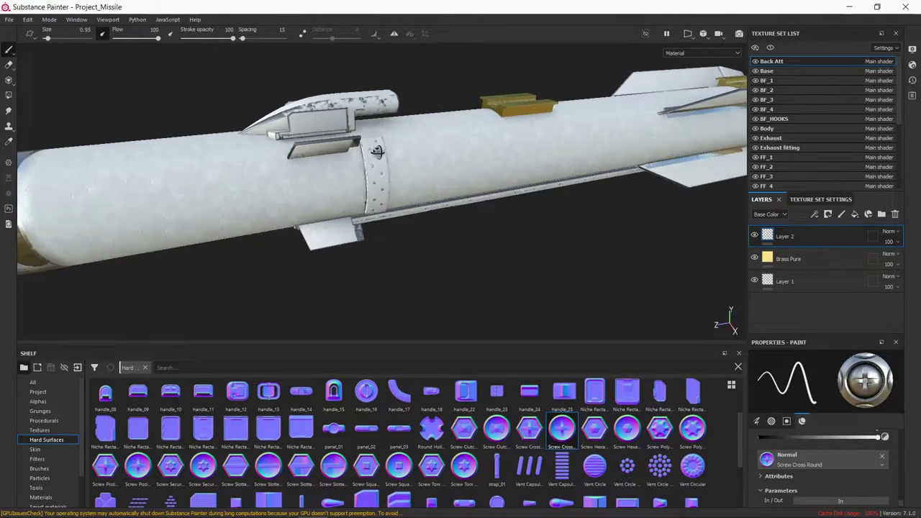
pyautogui.scroll(2, 425, 158)
pyautogui.scroll(2, 700, 128)
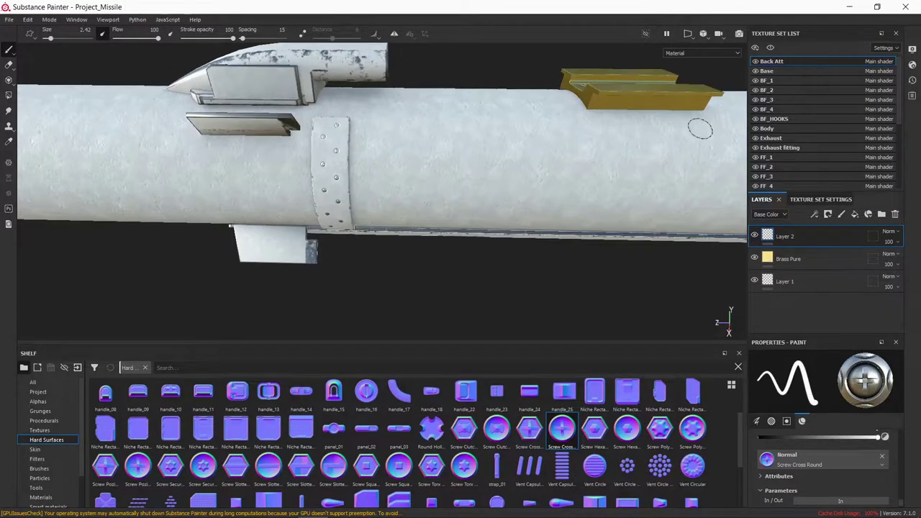
pyautogui.keyDown('ctrl'); pyautogui.keyDown('alt'); pyautogui.rightClick(413, 129); pyautogui.keyUp('alt'); pyautogui.keyUp('ctrl')
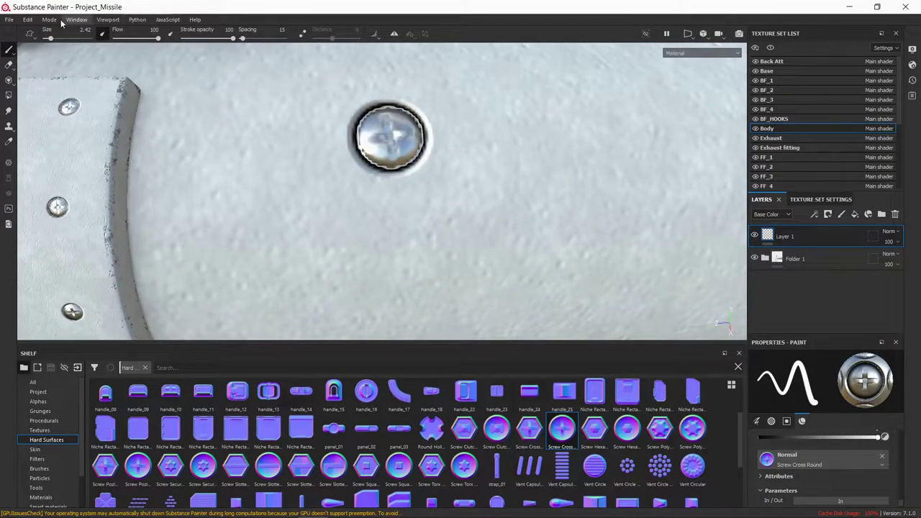
# Replace the project mesh with Project_Missile_2.fbx from the Desktop in Project configuration.
pyautogui.click(28, 20)
pyautogui.click(512, 186)
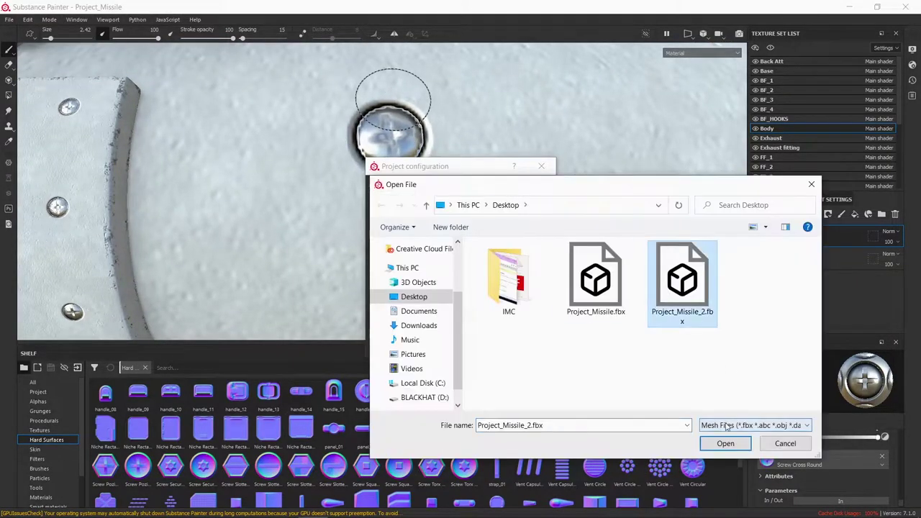
pyautogui.click(725, 444)
pyautogui.click(468, 347)
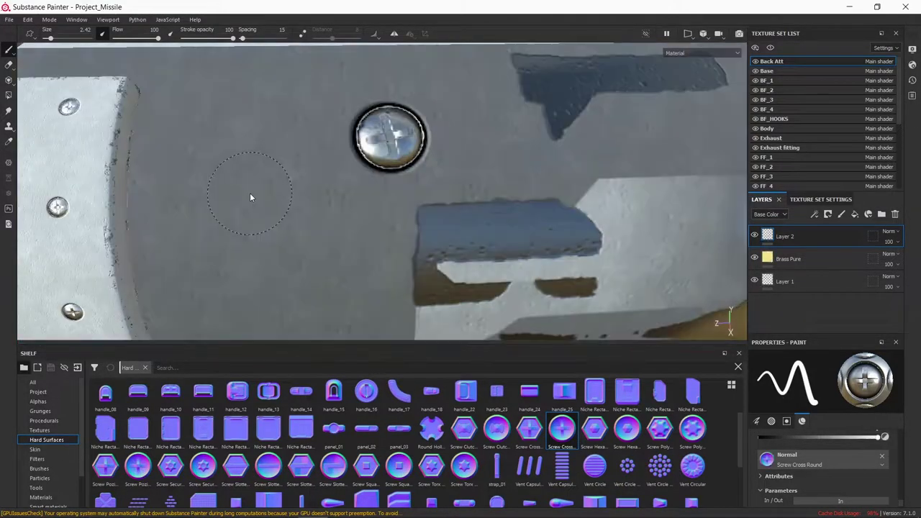
# Shrink the brush to 0.72, show the UV view and make Body the active texture set.
pyautogui.keyDown('ctrl'); pyautogui.moveTo(249, 193); pyautogui.dragTo(140, 207, button='right'); pyautogui.keyUp('ctrl')
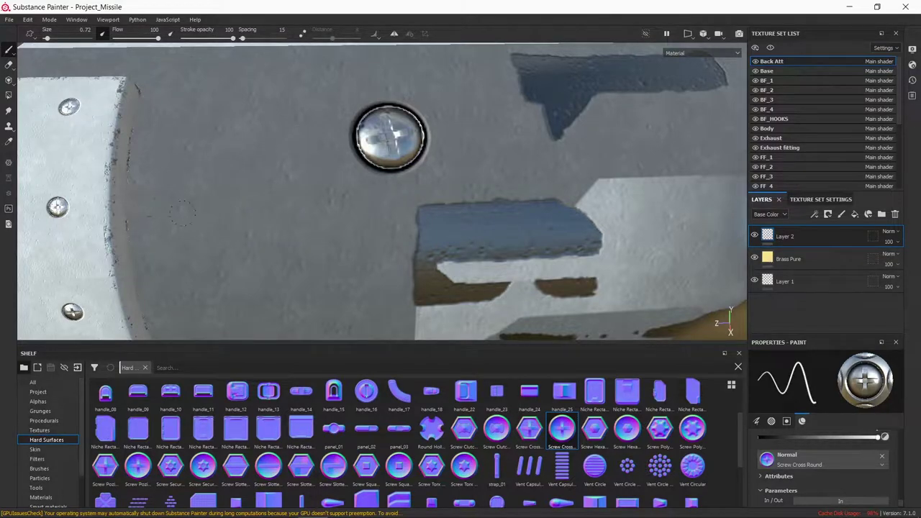
pyautogui.scroll(-10, 182, 212)
pyautogui.moveTo(182, 212)
pyautogui.keyDown('alt'); pyautogui.mouseDown()
pyautogui.moveTo(370, 211)
pyautogui.moveTo(363, 167)
pyautogui.moveTo(481, 127)
pyautogui.mouseUp(); pyautogui.keyUp('alt')
pyautogui.scroll(10, 370, 211)
pyautogui.click(709, 49)
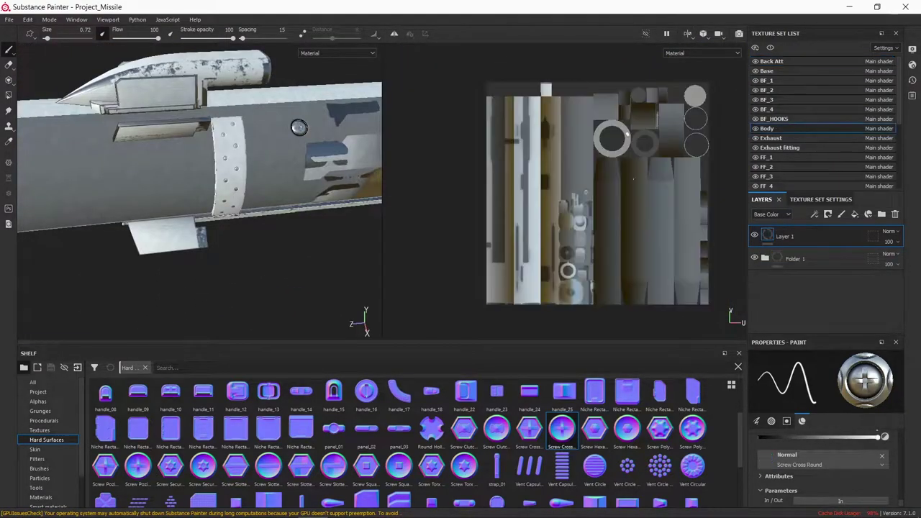
pyautogui.click(768, 129)
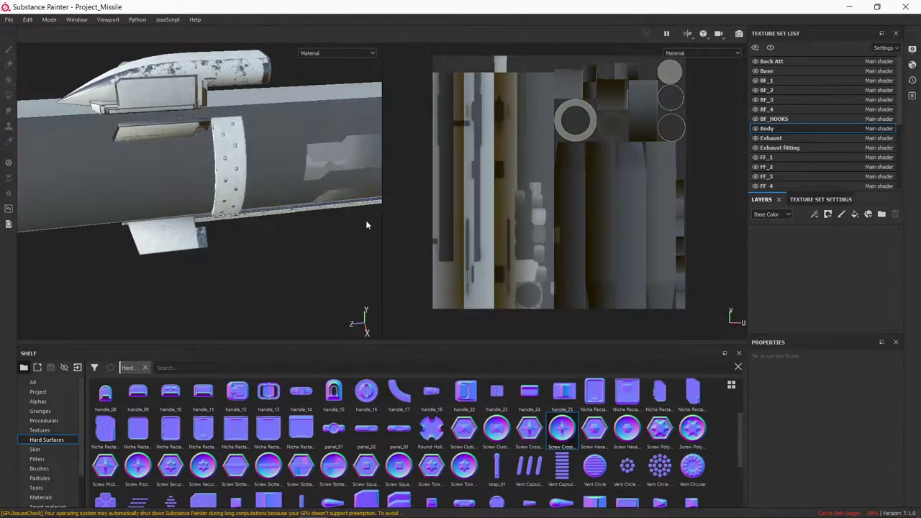
pyautogui.moveTo(345, 180)
pyautogui.keyDown('alt'); pyautogui.mouseDown()
pyautogui.moveTo(236, 194)
pyautogui.moveTo(325, 226)
pyautogui.moveTo(138, 249)
pyautogui.moveTo(223, 207)
pyautogui.moveTo(153, 190)
pyautogui.moveTo(215, 187)
pyautogui.moveTo(318, 204)
pyautogui.mouseUp(); pyautogui.keyUp('alt')
pyautogui.scroll(5, 231, 181)
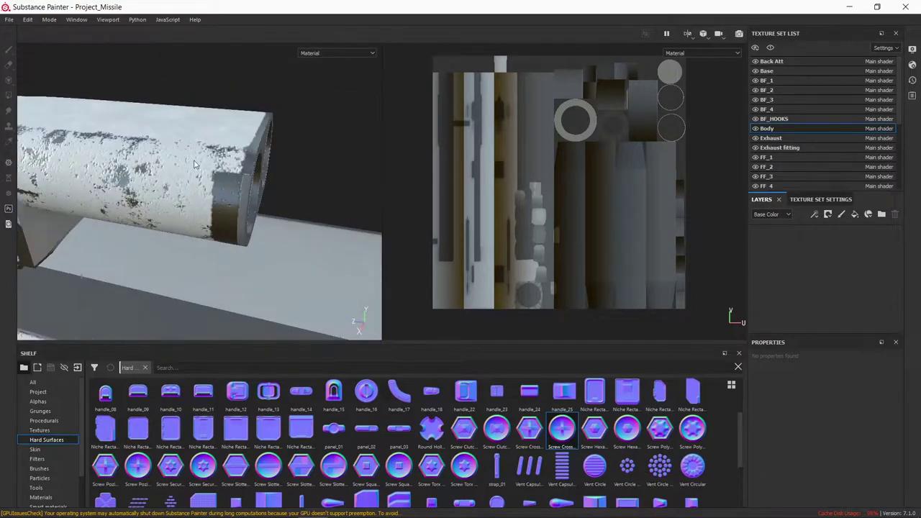
pyautogui.scroll(-5, 318, 205)
# Rebake the mesh maps for the selected texture sets from Texture Set Settings.
pyautogui.click(807, 200)
pyautogui.click(862, 308)
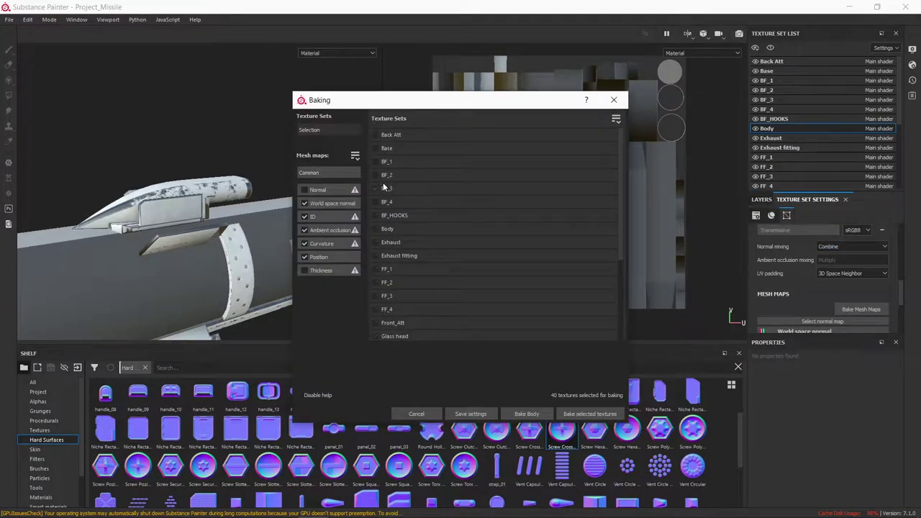
pyautogui.click(590, 414)
pyautogui.click(527, 316)
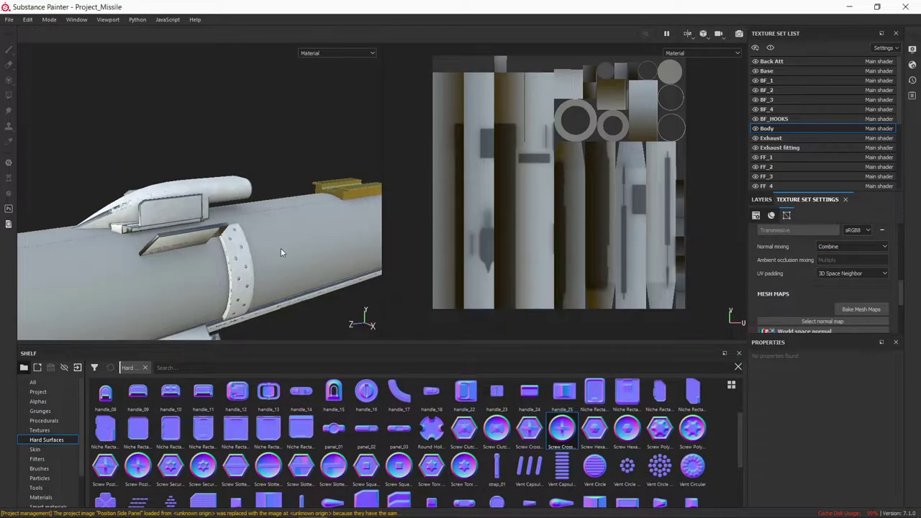
# Drag the Steel Painted smart material onto the missile body in a full 3D view.
pyautogui.keyDown('alt'); pyautogui.moveTo(232, 254); pyautogui.dragTo(216, 237); pyautogui.keyUp('alt')
pyautogui.press('F2')
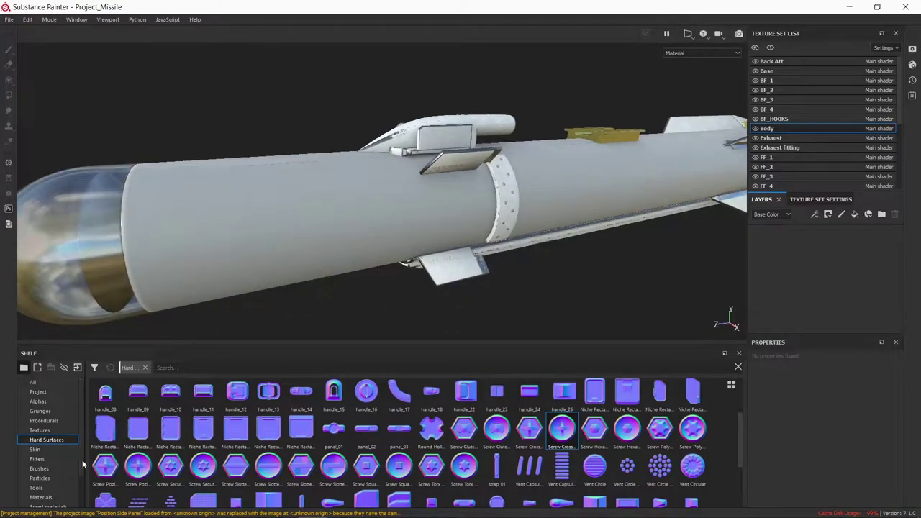
pyautogui.click(48, 507)
pyautogui.scroll(-1, 418, 446)
pyautogui.moveTo(366, 449); pyautogui.dragTo(514, 308)
pyautogui.scroll(3, 562, 208)
# Add a new paint layer, Layer 1, above Steel Painted.
pyautogui.scroll(4, 492, 212)
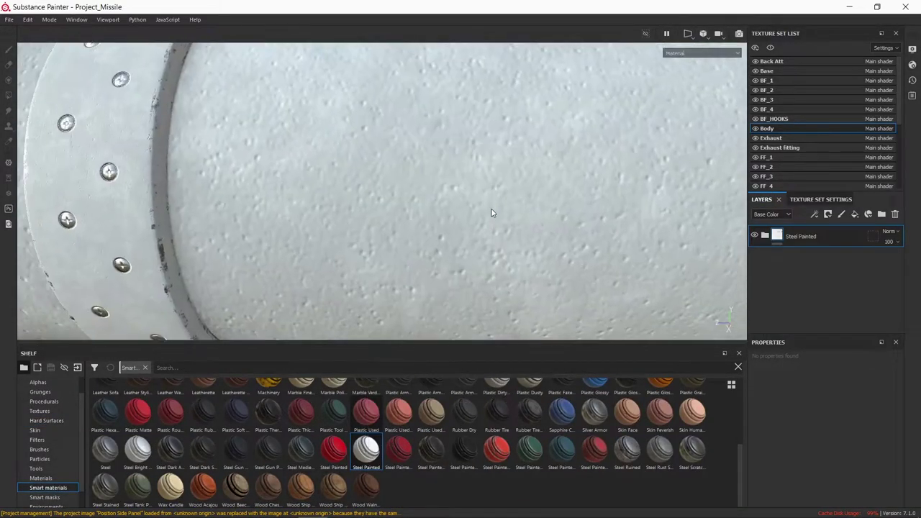
pyautogui.scroll(-4, 492, 212)
pyautogui.moveTo(492, 213)
pyautogui.keyDown('alt'); pyautogui.mouseDown()
pyautogui.moveTo(570, 267)
pyautogui.moveTo(426, 220)
pyautogui.moveTo(488, 208)
pyautogui.moveTo(468, 241)
pyautogui.moveTo(547, 216)
pyautogui.mouseUp(); pyautogui.keyUp('alt')
pyautogui.scroll(5, 426, 221)
pyautogui.scroll(-4, 413, 220)
pyautogui.click(703, 33)
pyautogui.scroll(3, 573, 213)
# Back in the 3D-only view, move from the screws over to the missile's nose cone.
pyautogui.press('1')
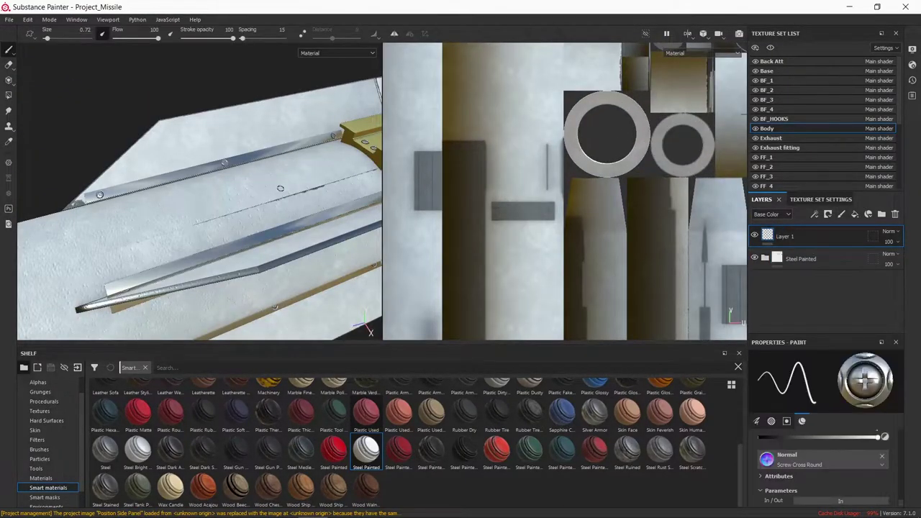
pyautogui.scroll(-2, 576, 216)
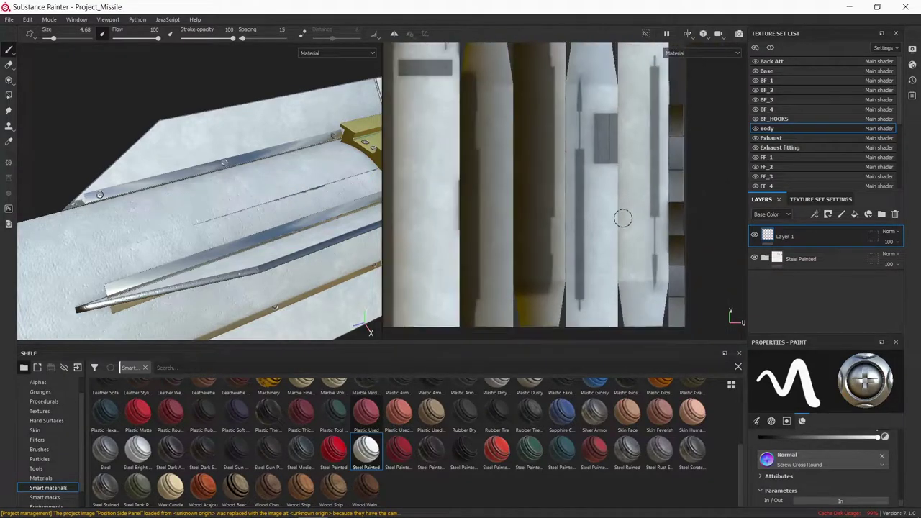
pyautogui.scroll(-2, 624, 216)
pyautogui.press('F2')
pyautogui.keyDown('alt'); pyautogui.moveTo(291, 216); pyautogui.dragTo(403, 180); pyautogui.keyUp('alt')
pyautogui.scroll(3, 418, 175)
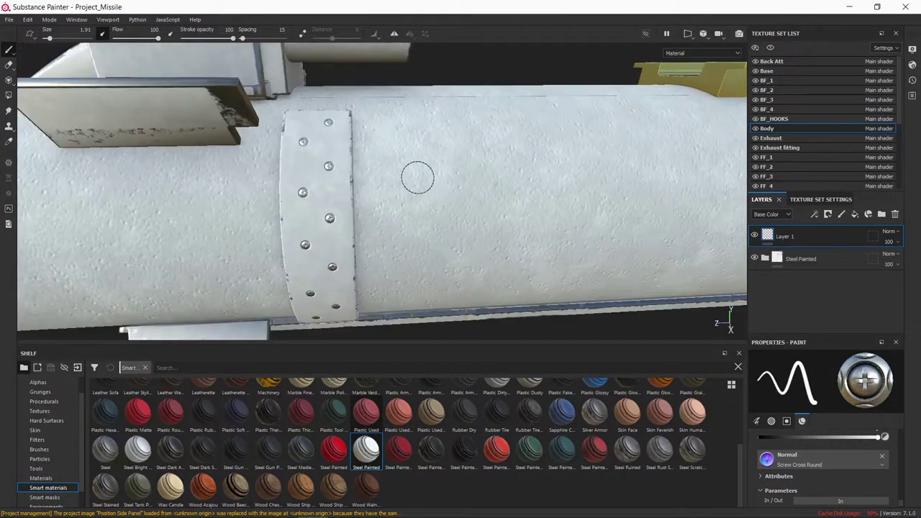
pyautogui.scroll(2, 424, 185)
pyautogui.scroll(3, 424, 185)
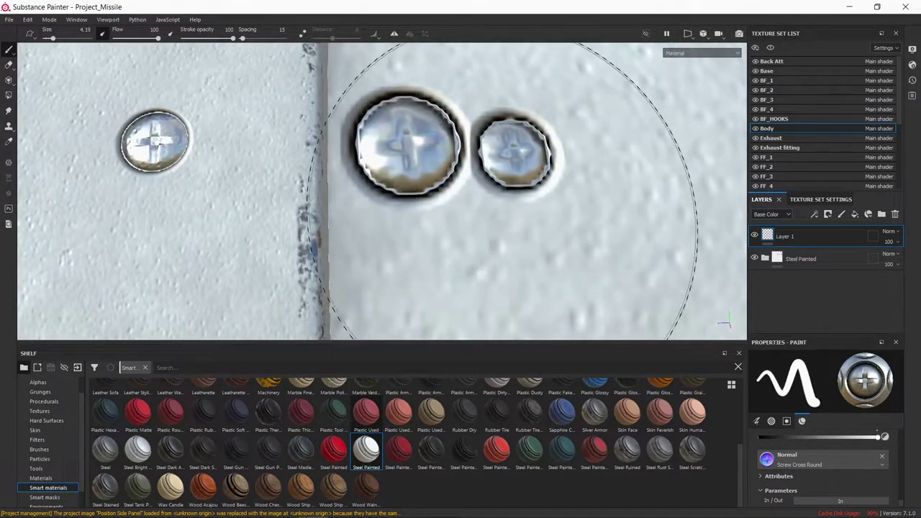
pyautogui.scroll(-5, 511, 194)
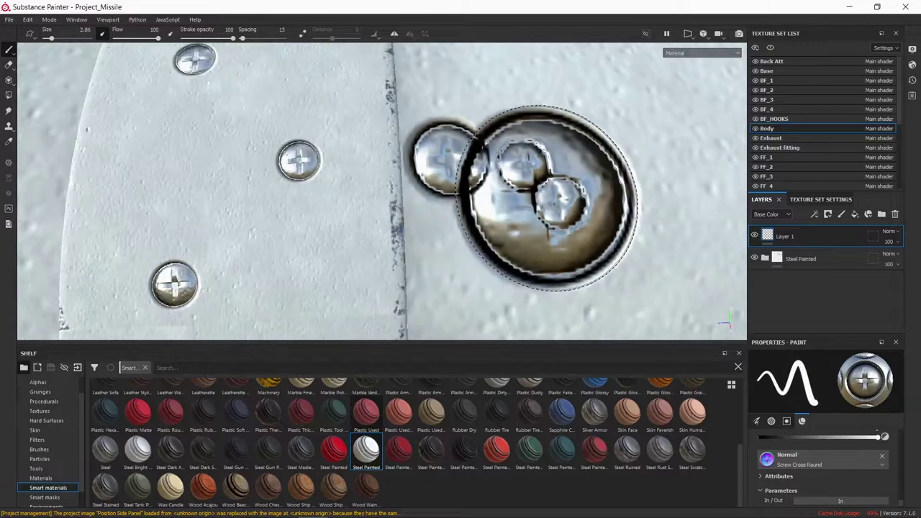
pyautogui.scroll(-5, 532, 191)
pyautogui.scroll(-5, 555, 200)
pyautogui.keyDown('alt'); pyautogui.moveTo(555, 199); pyautogui.dragTo(387, 198); pyautogui.keyUp('alt')
pyautogui.scroll(5, 478, 182)
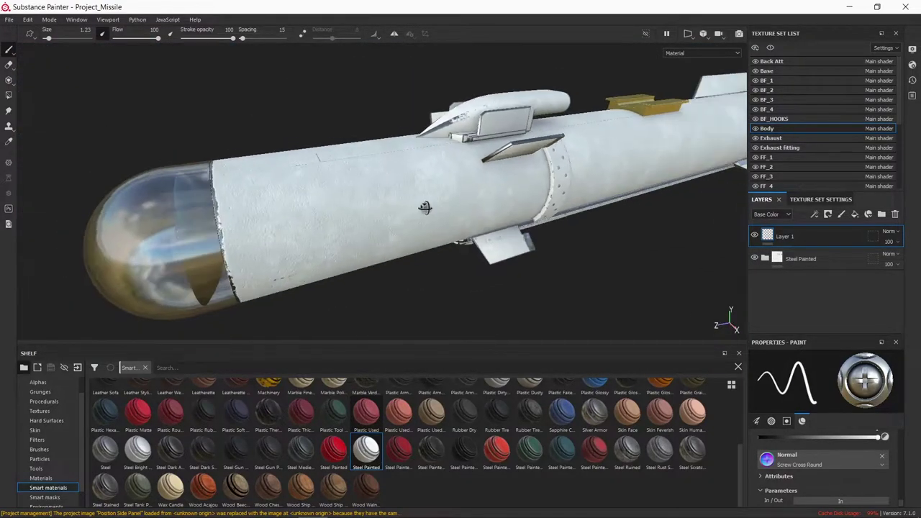
pyautogui.scroll(2, 478, 182)
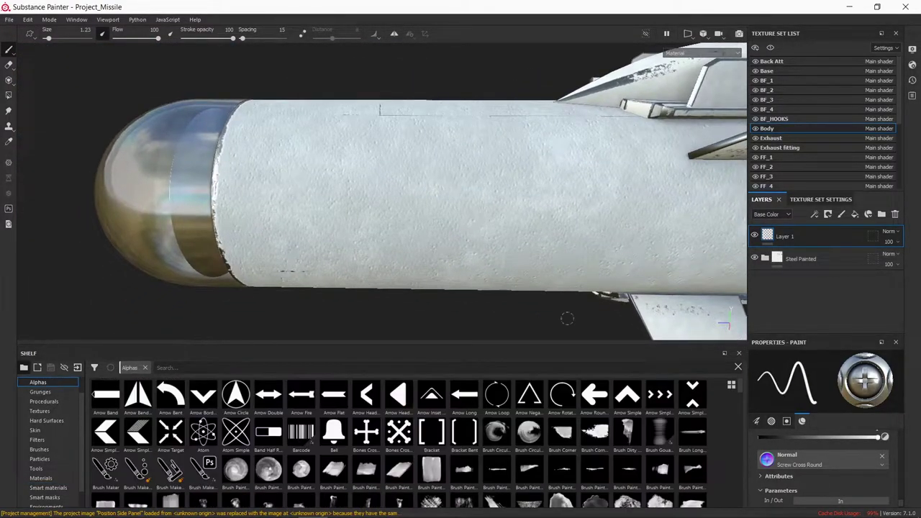
# Enlarge the brush size to 7.77 and browse the alpha shelf.
pyautogui.moveTo(738, 386)
pyautogui.mouseDown()
pyautogui.moveTo(730, 426)
pyautogui.moveTo(741, 475)
pyautogui.mouseUp()
pyautogui.keyDown('ctrl'); pyautogui.moveTo(473, 216); pyautogui.dragTo(435, 256, button='right'); pyautogui.keyUp('ctrl')
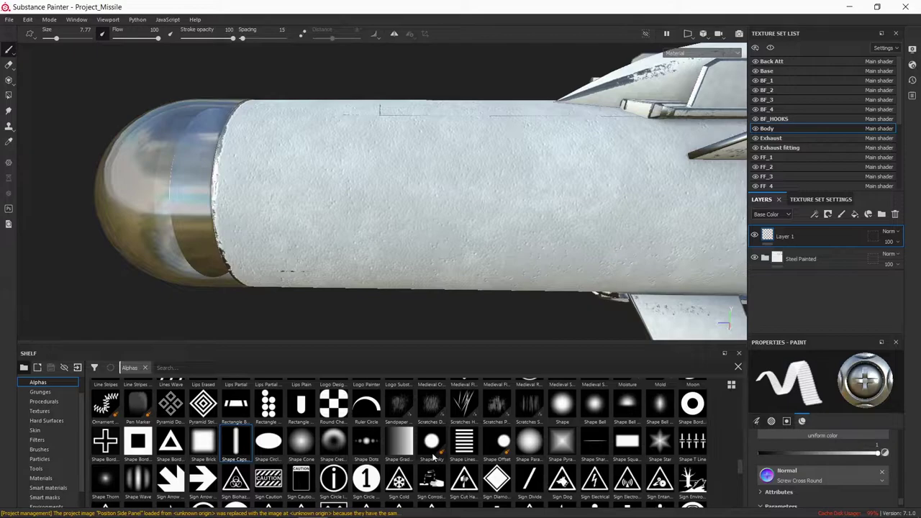
pyautogui.scroll(-1, 731, 445)
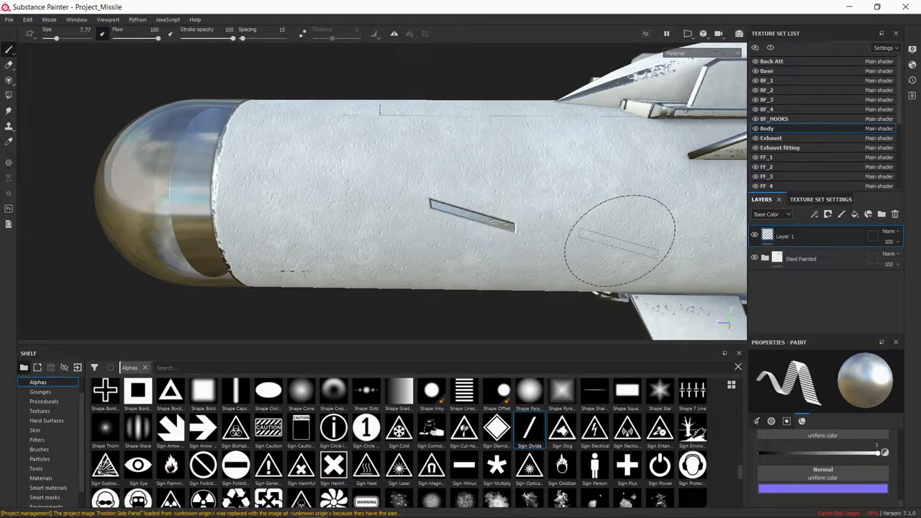
pyautogui.scroll(-1, 741, 472)
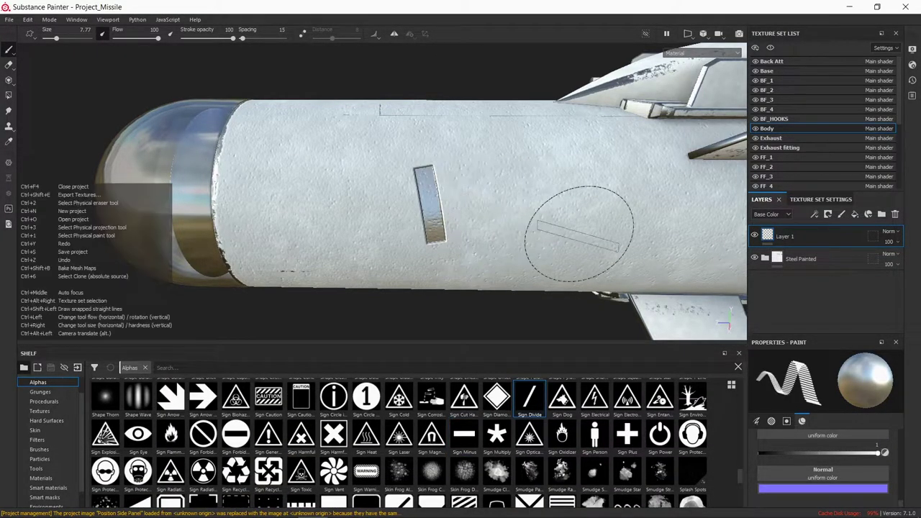
pyautogui.scroll(-5, 740, 485)
pyautogui.scroll(-2, 741, 484)
# Pick the Sign Minus alpha for a straight strip and switch to the 3D/2D split view.
pyautogui.click(170, 487)
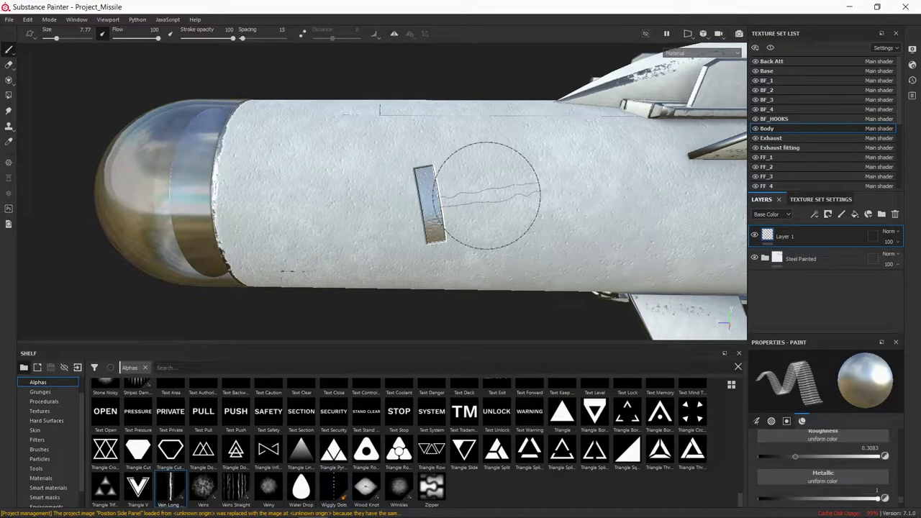
pyautogui.moveTo(740, 497)
pyautogui.mouseDown()
pyautogui.moveTo(744, 437)
pyautogui.moveTo(738, 475)
pyautogui.mouseUp()
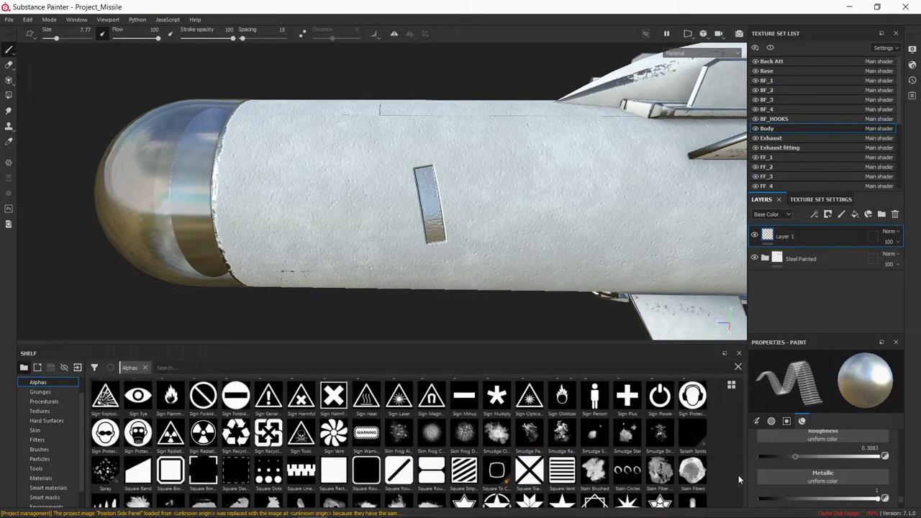
pyautogui.click(464, 396)
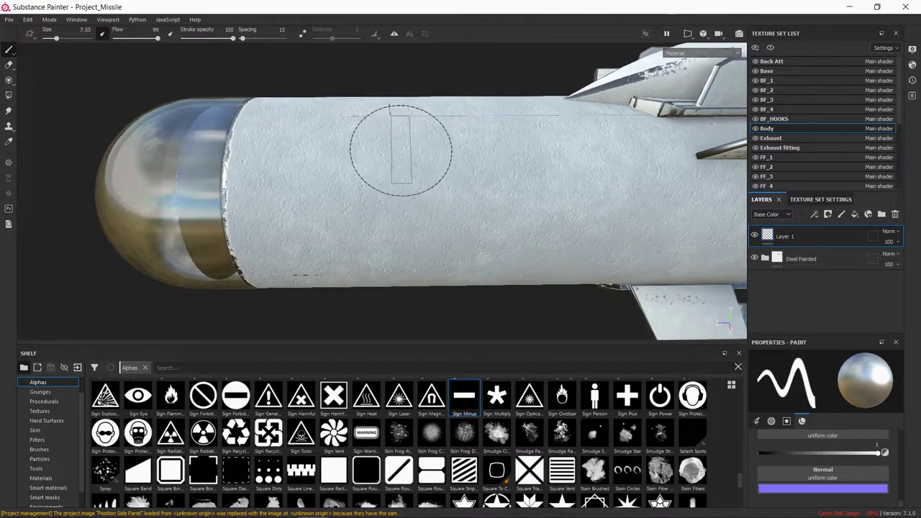
pyautogui.click(689, 34)
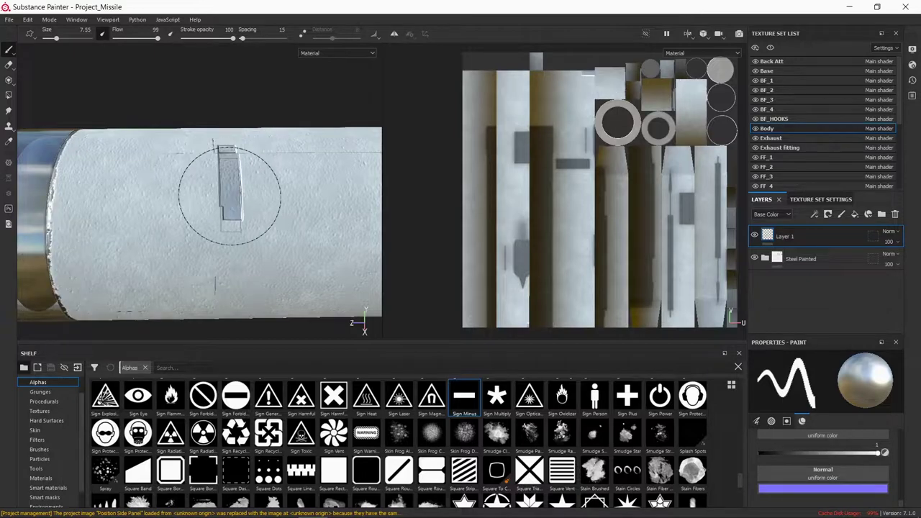
# Undo the stray paint stroke on the side panel.
pyautogui.scroll(3, 623, 129)
pyautogui.scroll(2, 623, 130)
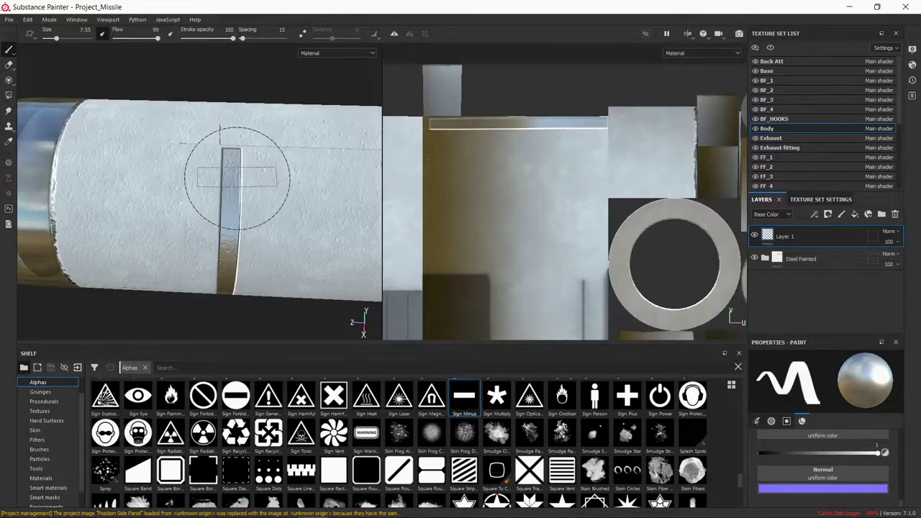
pyautogui.scroll(-3, 543, 137)
pyautogui.scroll(-2, 544, 137)
pyautogui.scroll(4, 604, 107)
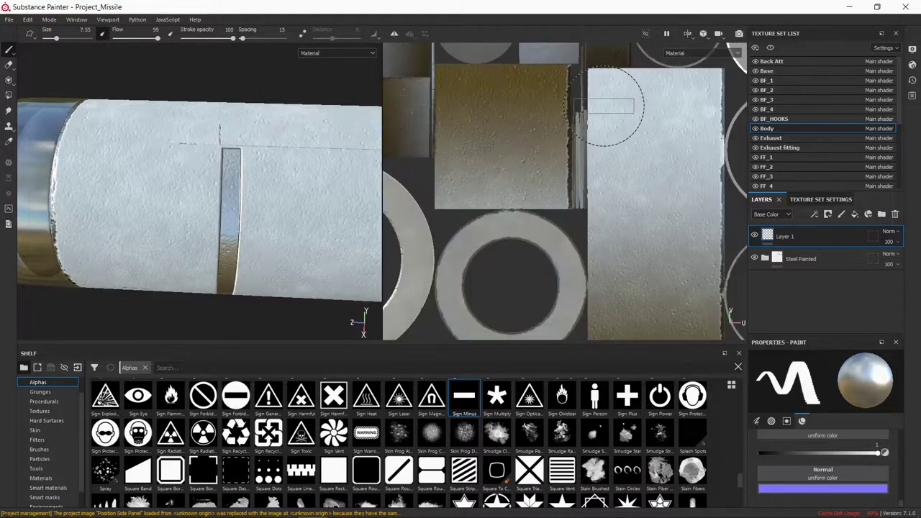
pyautogui.click(49, 31)
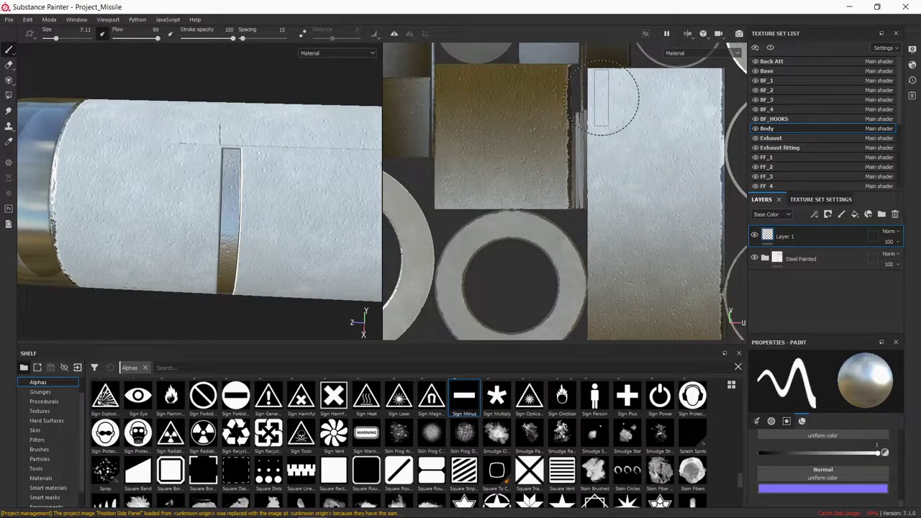
# Zoom the 2D view onto the body's UV island to paint the Sign Minus band.
pyautogui.scroll(-4, 589, 98)
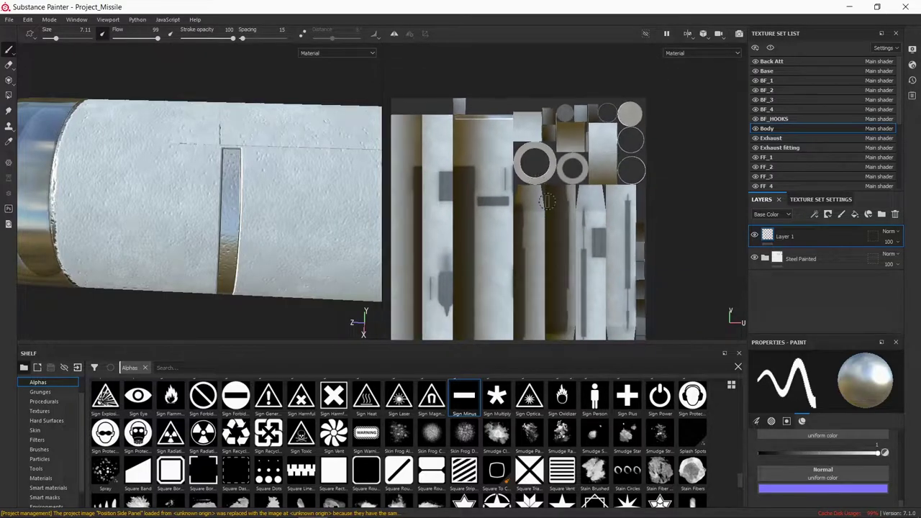
pyautogui.scroll(1, 533, 241)
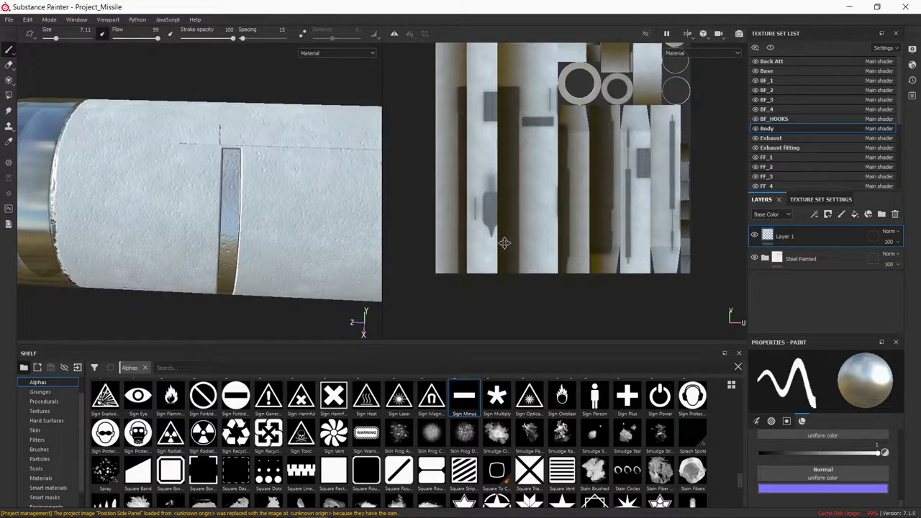
pyautogui.scroll(2, 540, 236)
pyautogui.scroll(1, 526, 243)
pyautogui.scroll(1, 526, 245)
pyautogui.scroll(1, 526, 245)
pyautogui.moveTo(526, 244); pyautogui.dragTo(606, 227, button='middle')
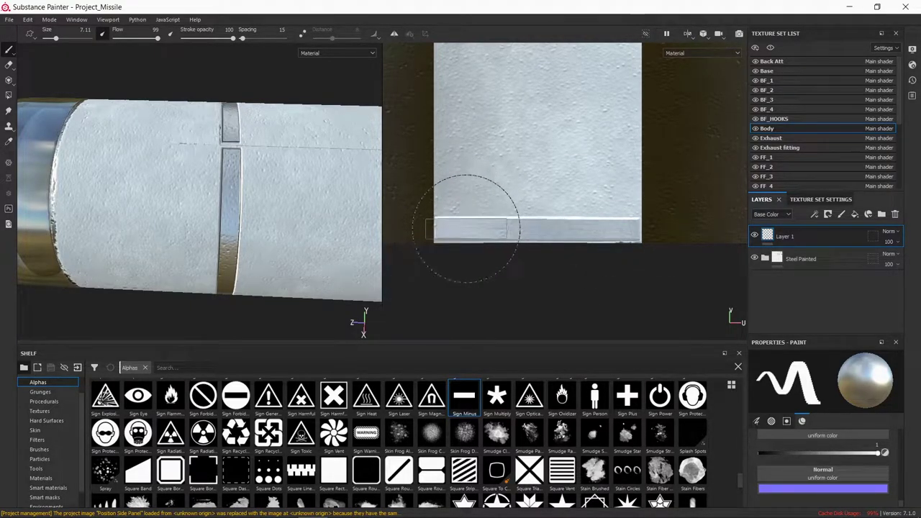
# Orbit around the missile to inspect the new band and strip from several angles.
pyautogui.keyDown('alt'); pyautogui.moveTo(316, 223); pyautogui.dragTo(302, 231); pyautogui.keyUp('alt')
pyautogui.scroll(-5, 551, 215)
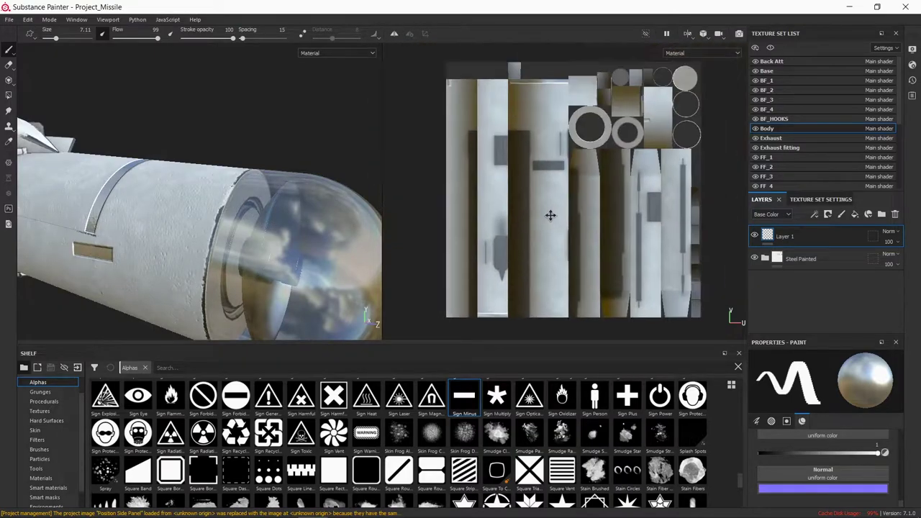
pyautogui.keyDown('alt'); pyautogui.moveTo(216, 237); pyautogui.dragTo(267, 288); pyautogui.keyUp('alt')
pyautogui.scroll(3, 301, 180)
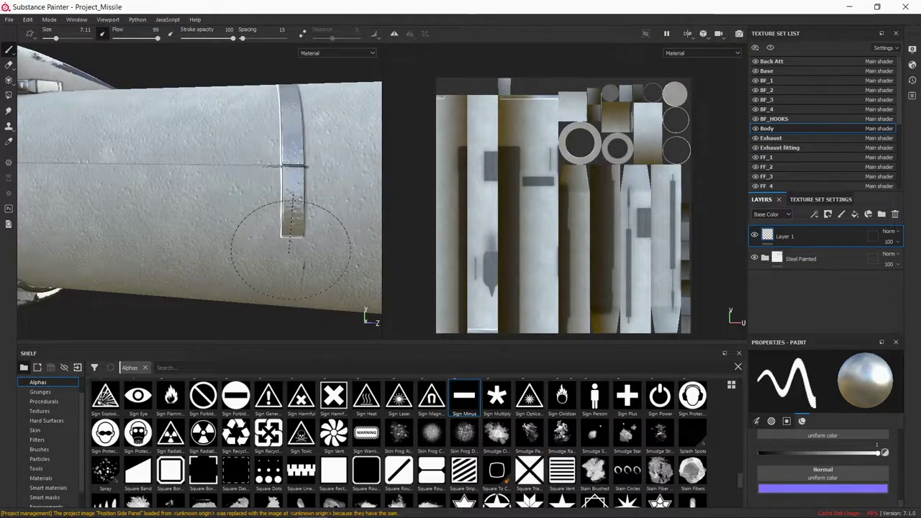
pyautogui.keyDown('alt'); pyautogui.moveTo(290, 248); pyautogui.dragTo(267, 176); pyautogui.keyUp('alt')
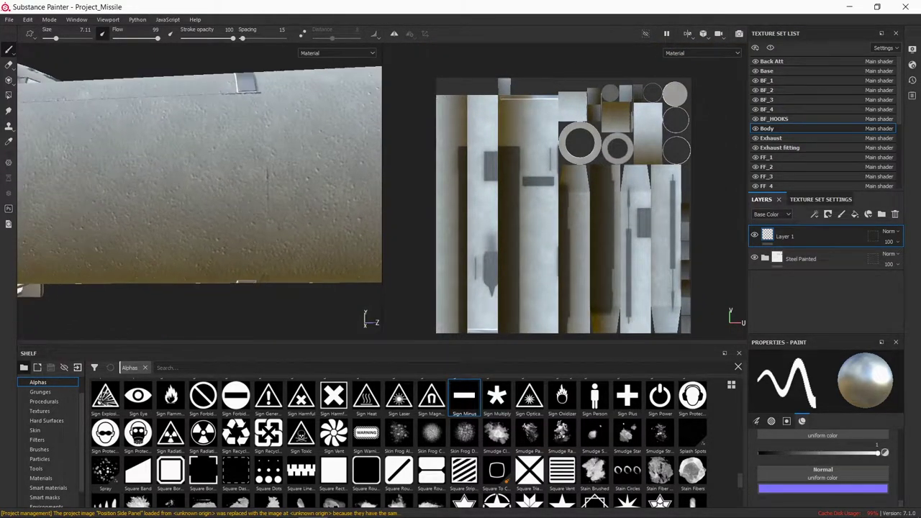
pyautogui.keyDown('alt'); pyautogui.moveTo(252, 126); pyautogui.dragTo(235, 135); pyautogui.keyUp('alt')
pyautogui.moveTo(229, 272)
pyautogui.keyDown('alt'); pyautogui.mouseDown()
pyautogui.moveTo(243, 160)
pyautogui.moveTo(277, 215)
pyautogui.moveTo(309, 238)
pyautogui.mouseUp(); pyautogui.keyUp('alt')
# Set the stamp to the Sign Divide alpha, height-only at -1, in a single 3D view.
pyautogui.click(464, 396)
pyautogui.scroll(2, 473, 460)
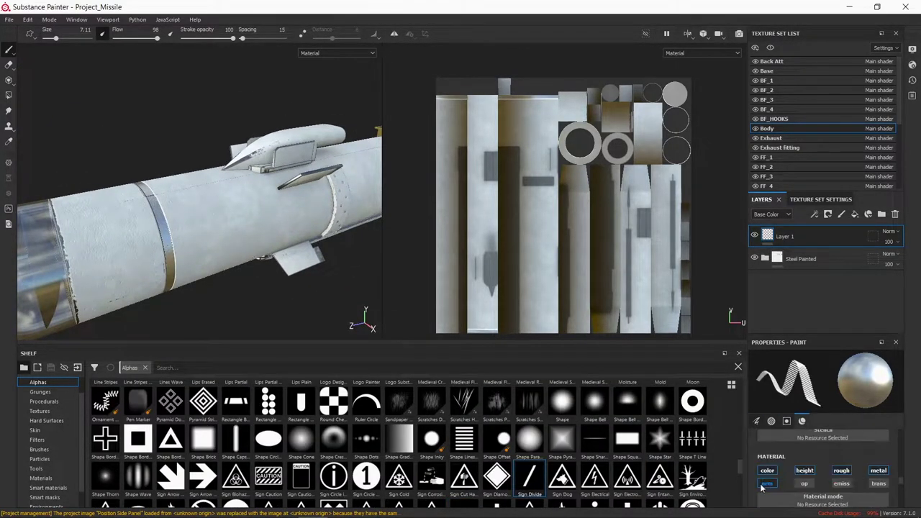
pyautogui.scroll(3, 193, 218)
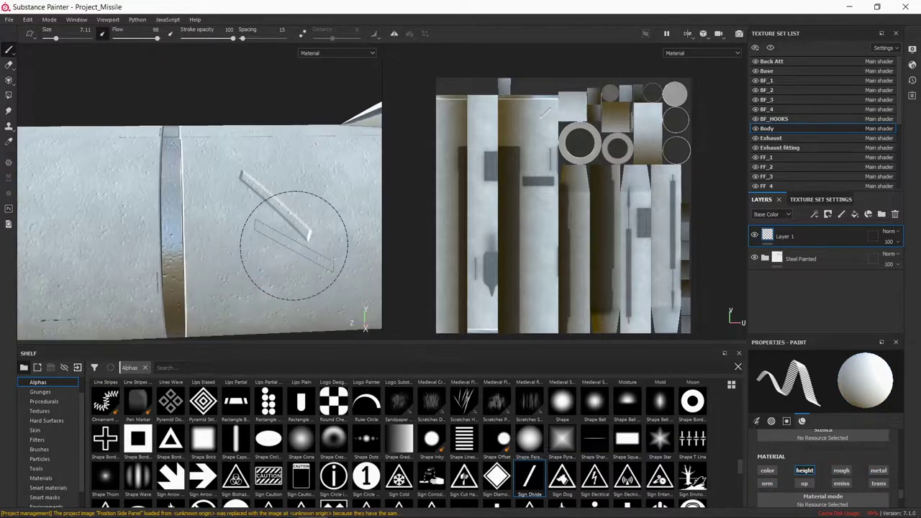
pyautogui.scroll(-3, 317, 279)
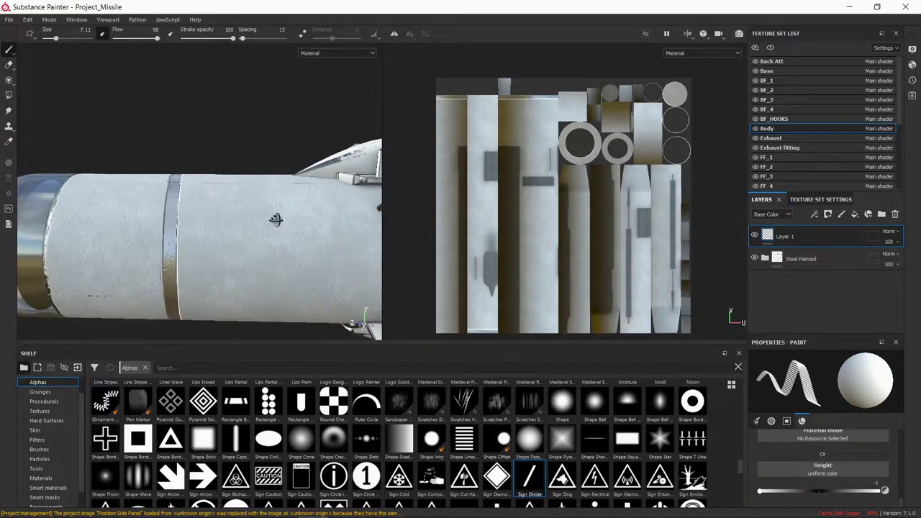
pyautogui.click(688, 35)
pyautogui.keyDown('alt'); pyautogui.moveTo(370, 200); pyautogui.dragTo(425, 202, button='middle'); pyautogui.keyUp('alt')
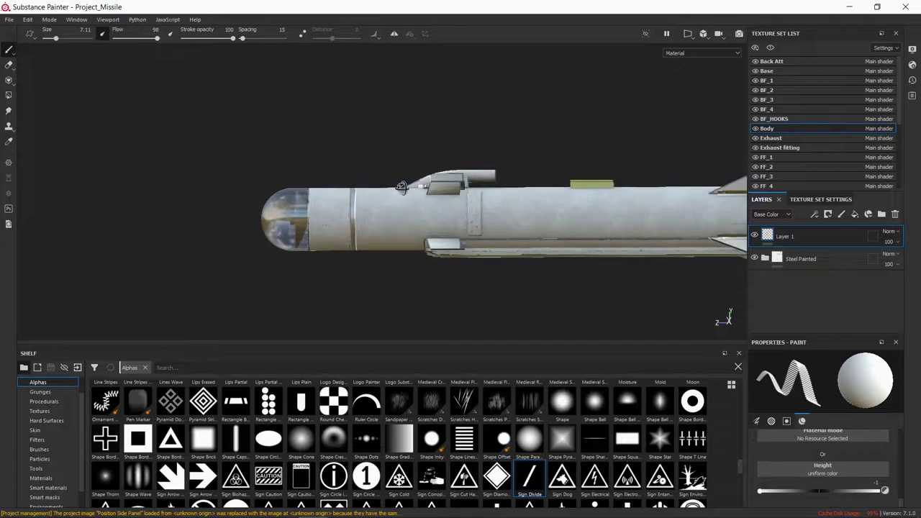
pyautogui.scroll(4, 444, 185)
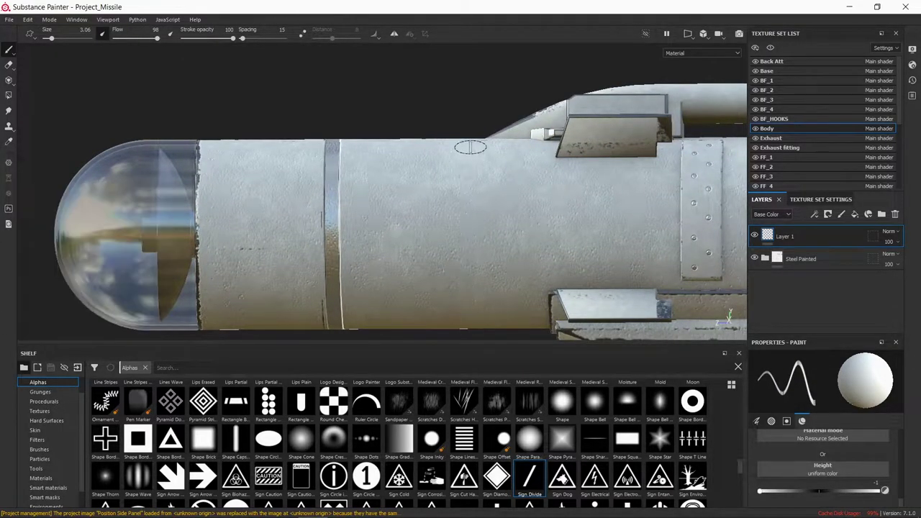
# Enable Show mesh wireframe and inspect the missile's body and rounded end cap.
pyautogui.click(912, 49)
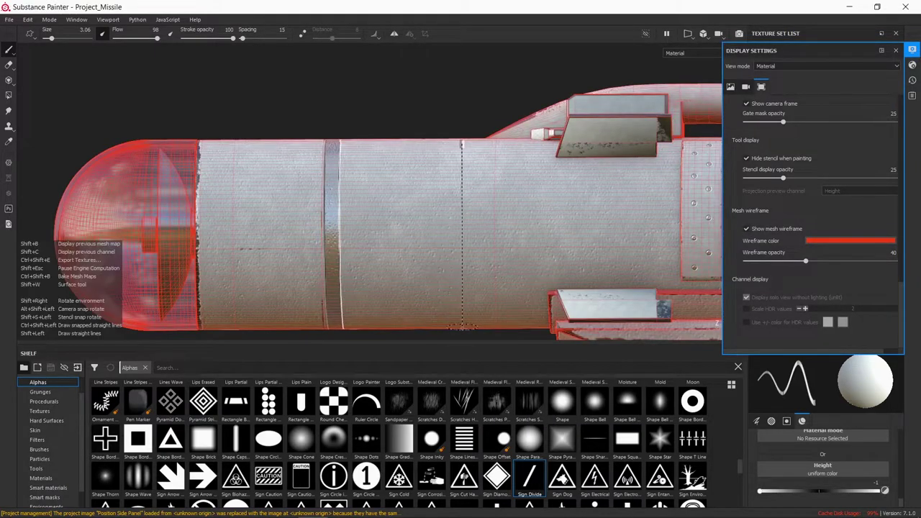
pyautogui.keyDown('alt'); pyautogui.moveTo(447, 247); pyautogui.dragTo(416, 287); pyautogui.keyUp('alt')
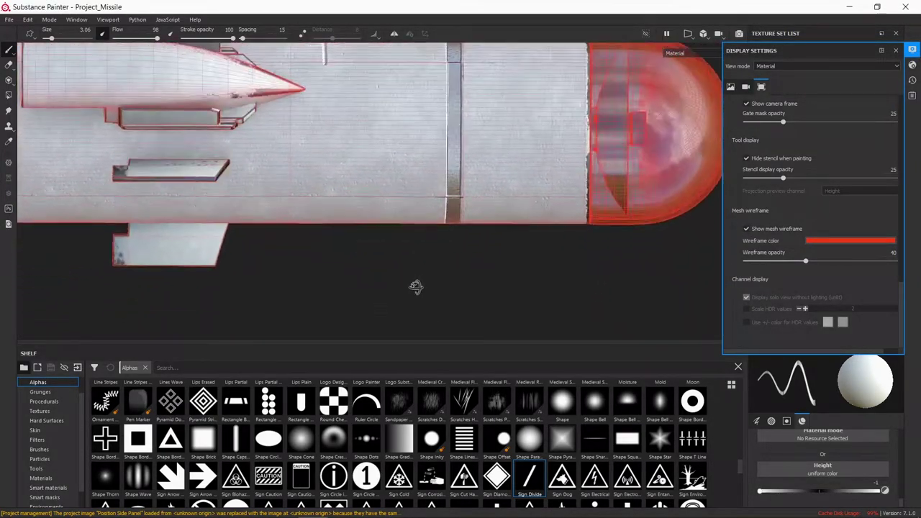
pyautogui.keyDown('alt'); pyautogui.moveTo(325, 226); pyautogui.dragTo(338, 183); pyautogui.keyUp('alt')
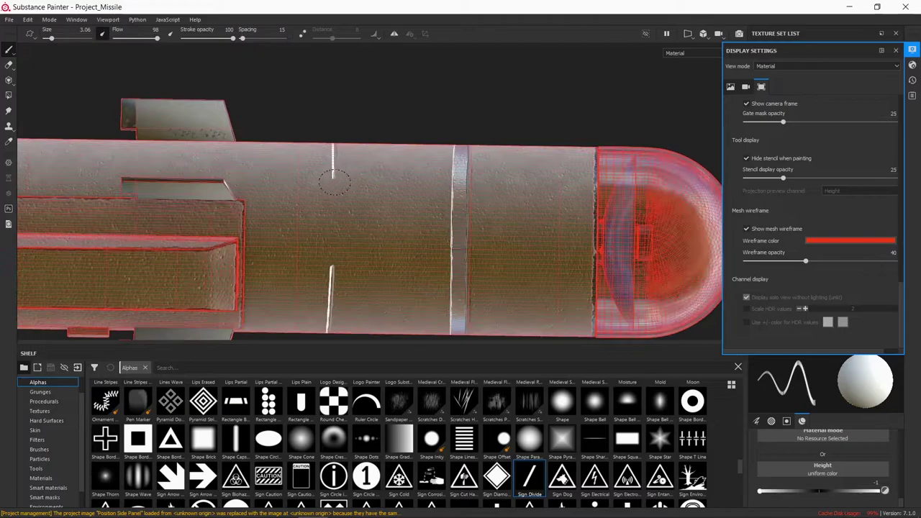
pyautogui.moveTo(377, 249)
pyautogui.keyDown('alt'); pyautogui.mouseDown()
pyautogui.moveTo(480, 190)
pyautogui.moveTo(281, 235)
pyautogui.mouseUp(); pyautogui.keyUp('alt')
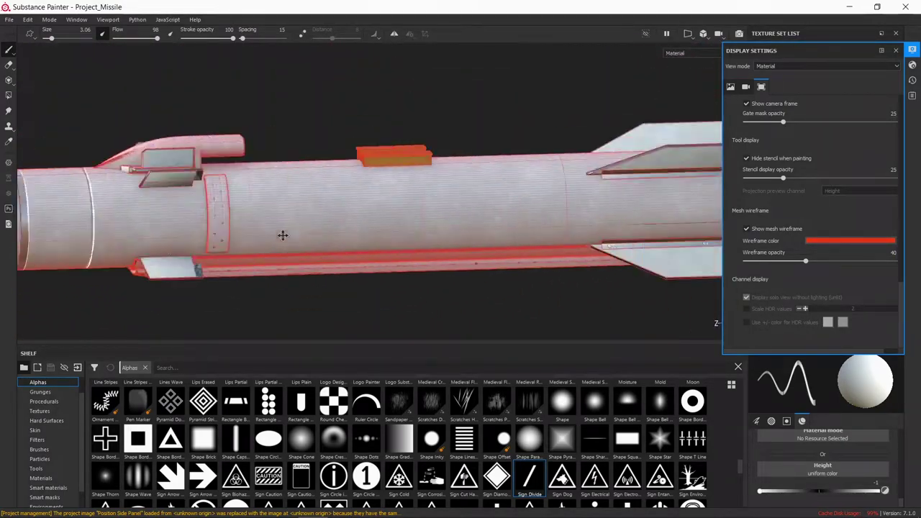
pyautogui.scroll(5, 436, 202)
pyautogui.moveTo(449, 290)
pyautogui.keyDown('alt'); pyautogui.mouseDown()
pyautogui.moveTo(562, 206)
pyautogui.moveTo(420, 179)
pyautogui.moveTo(367, 100)
pyautogui.mouseUp(); pyautogui.keyUp('alt')
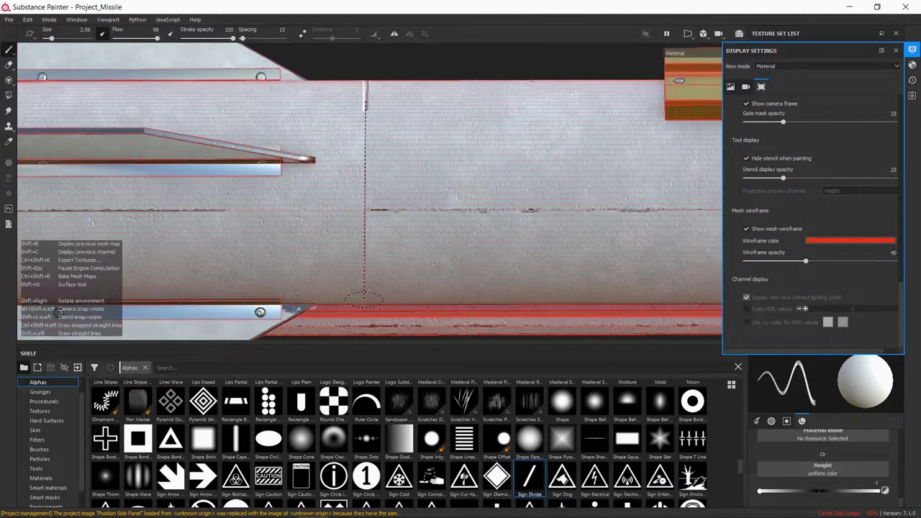
pyautogui.moveTo(364, 298)
pyautogui.keyDown('alt'); pyautogui.mouseDown()
pyautogui.moveTo(420, 150)
pyautogui.moveTo(236, 196)
pyautogui.moveTo(411, 189)
pyautogui.mouseUp(); pyautogui.keyUp('alt')
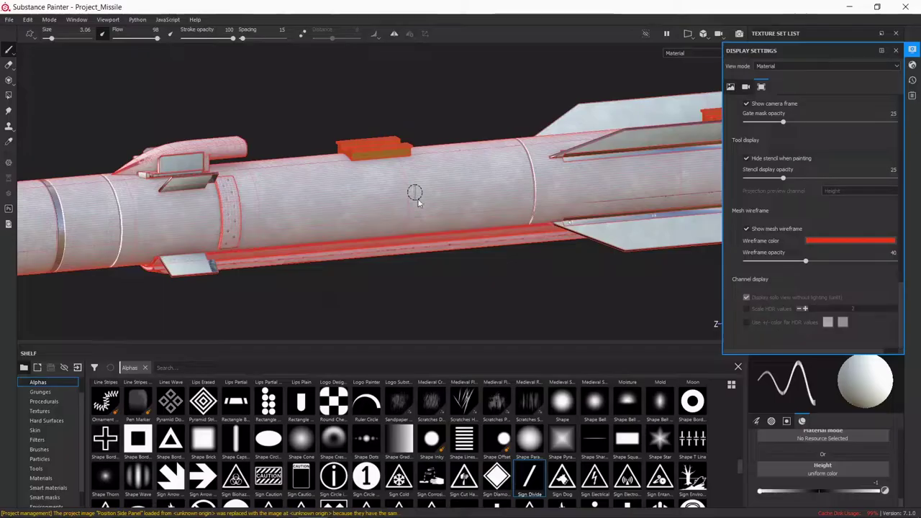
pyautogui.scroll(3, 468, 460)
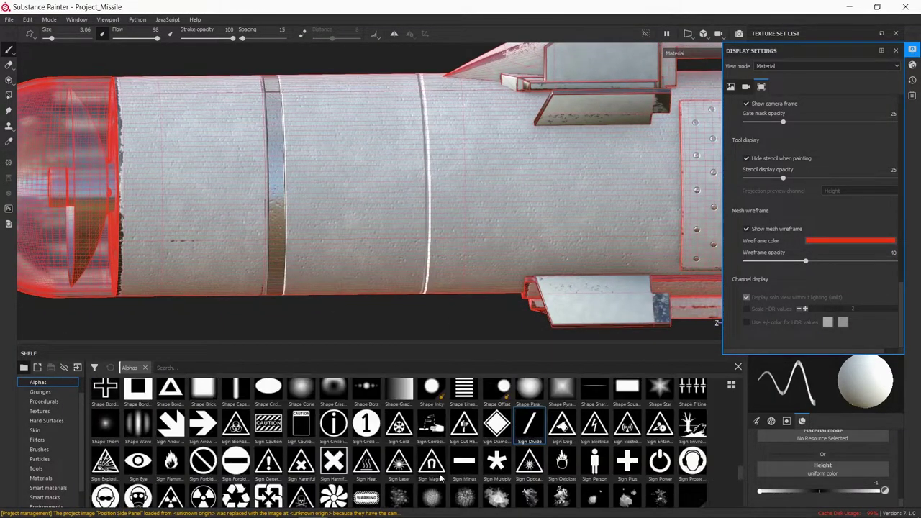
# Close the display settings and set the paint colour to black.
pyautogui.click(896, 51)
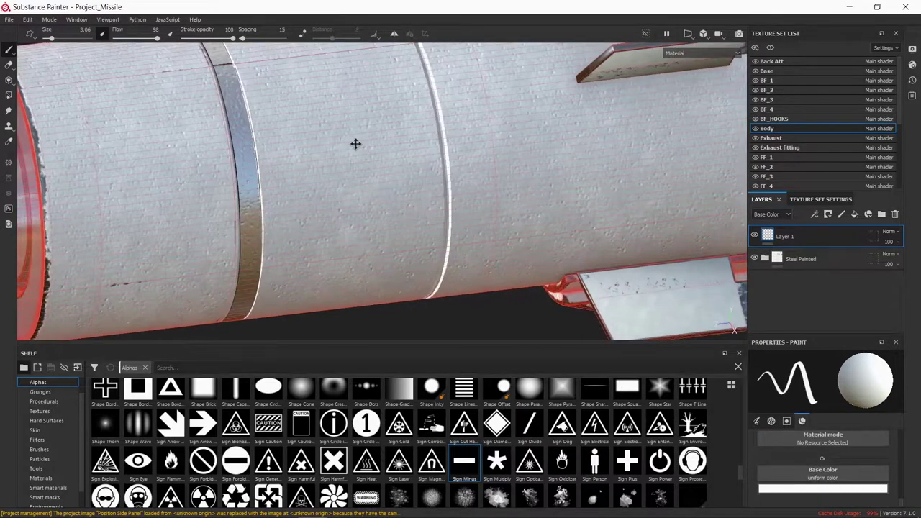
pyautogui.moveTo(355, 144)
pyautogui.keyDown('alt'); pyautogui.mouseDown()
pyautogui.moveTo(528, 211)
pyautogui.moveTo(336, 153)
pyautogui.mouseUp(); pyautogui.keyUp('alt')
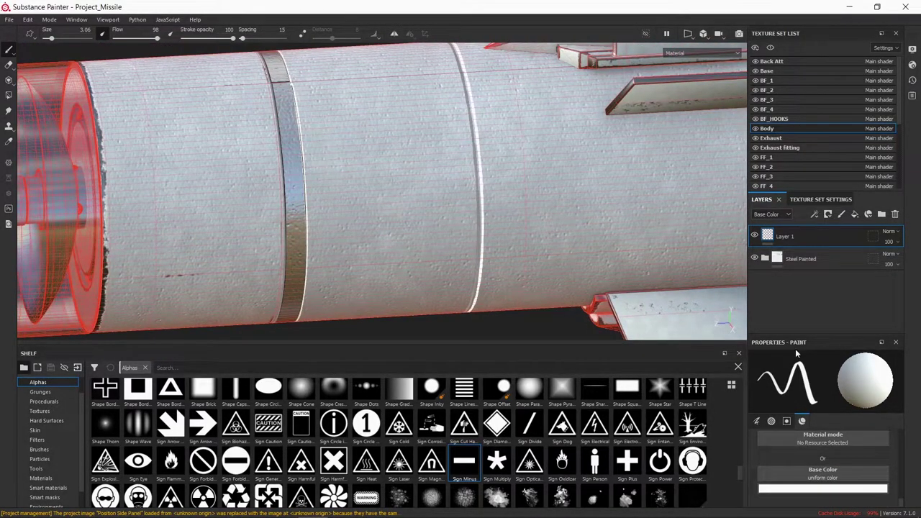
pyautogui.click(822, 489)
pyautogui.click(822, 464)
# Stamp black Sign Minus test strokes onto the missile hull.
pyautogui.scroll(-2, 732, 476)
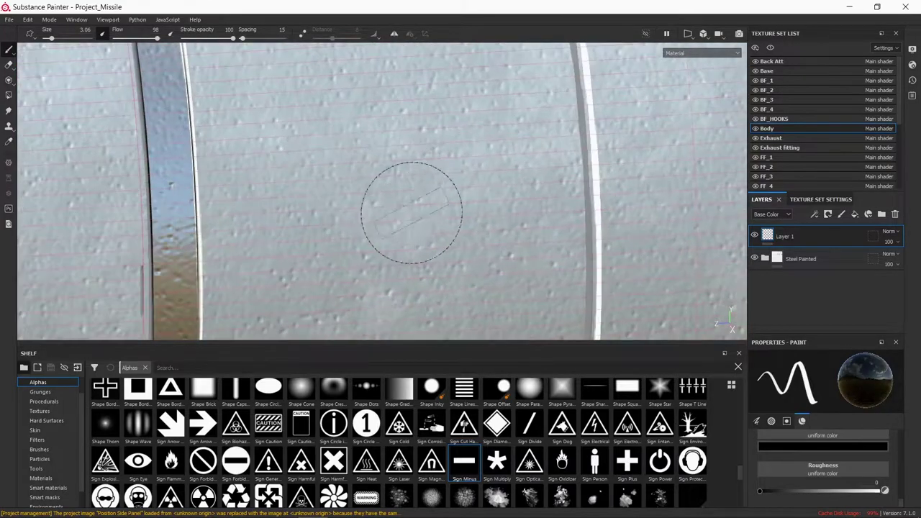
pyautogui.moveTo(401, 206); pyautogui.dragTo(441, 242)
pyautogui.scroll(2, 855, 468)
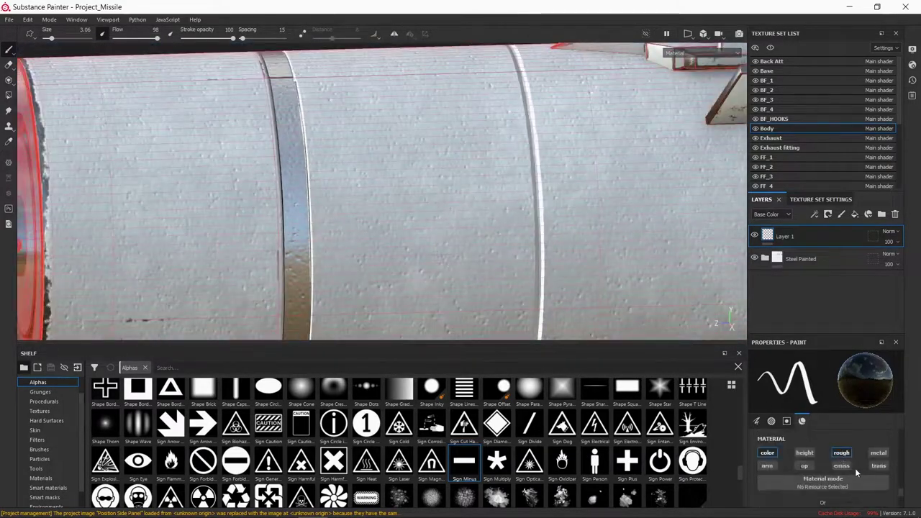
pyautogui.scroll(-2, 850, 478)
pyautogui.click(423, 200)
pyautogui.scroll(3, 424, 199)
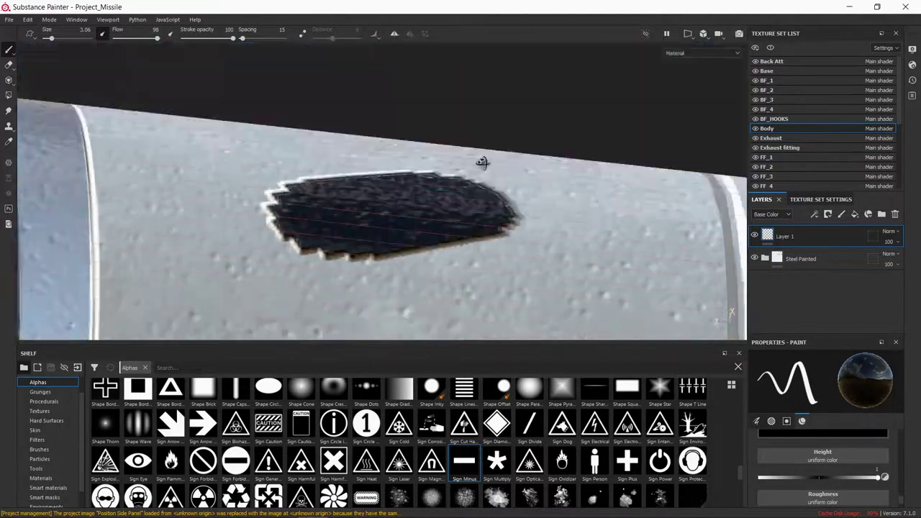
pyautogui.scroll(2, 451, 239)
pyautogui.moveTo(392, 184); pyautogui.dragTo(479, 244)
pyautogui.scroll(-3, 483, 247)
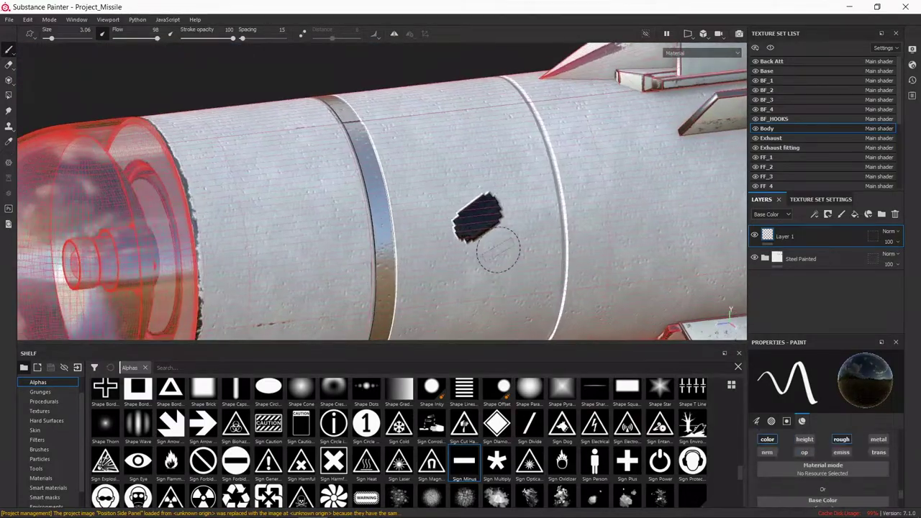
# Undo both black test strokes on the hull with Ctrl+Z.
pyautogui.hotkey('ctrl', 'z')
pyautogui.scroll(3, 496, 248)
pyautogui.scroll(2, 441, 213)
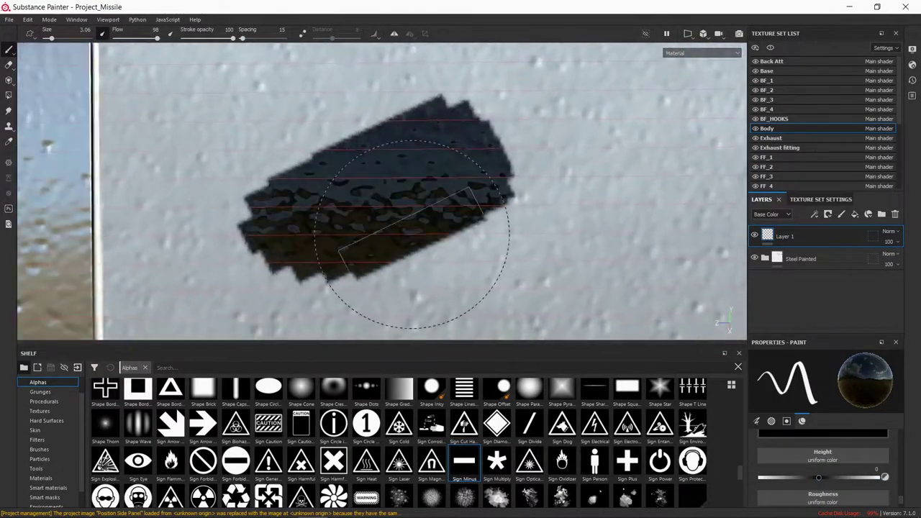
pyautogui.scroll(-5, 431, 244)
pyautogui.hotkey('ctrl', 'z')
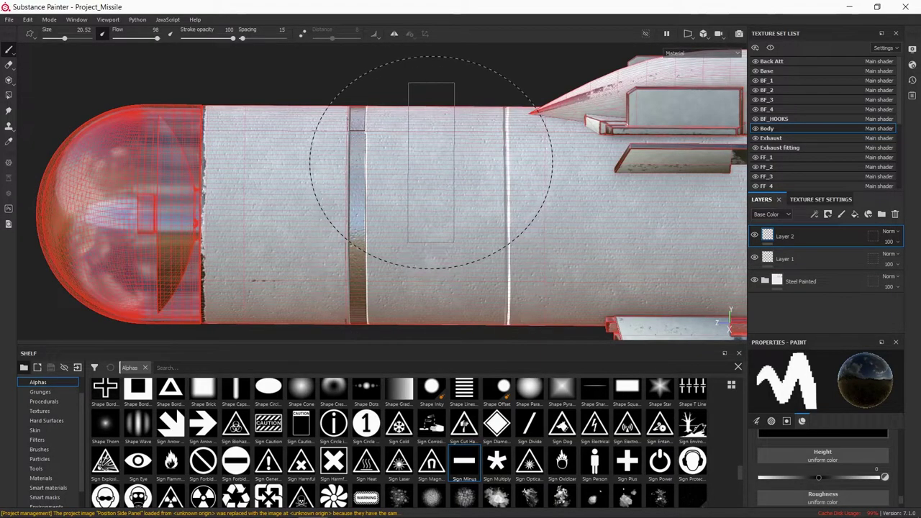
# Set the paint colour to yellow, adjust symmetry, and paint a band around the body at brush size 20.7.
pyautogui.moveTo(431, 163)
pyautogui.keyDown('alt'); pyautogui.mouseDown()
pyautogui.moveTo(456, 233)
pyautogui.moveTo(339, 144)
pyautogui.moveTo(352, 171)
pyautogui.moveTo(318, 206)
pyautogui.moveTo(365, 154)
pyautogui.moveTo(329, 216)
pyautogui.mouseUp(); pyautogui.keyUp('alt')
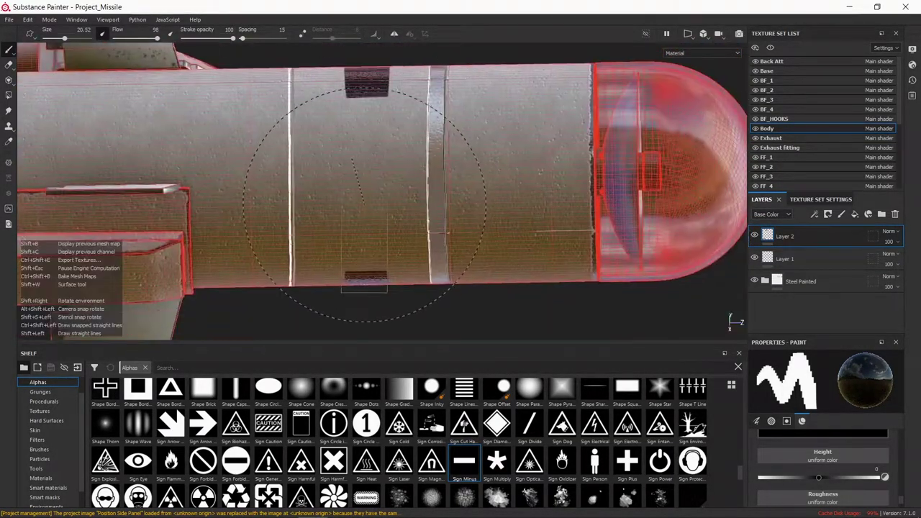
pyautogui.moveTo(373, 195)
pyautogui.keyDown('alt'); pyautogui.mouseDown()
pyautogui.moveTo(367, 173)
pyautogui.moveTo(360, 195)
pyautogui.moveTo(329, 206)
pyautogui.moveTo(400, 179)
pyautogui.moveTo(334, 209)
pyautogui.moveTo(432, 201)
pyautogui.moveTo(504, 216)
pyautogui.mouseUp(); pyautogui.keyUp('alt')
pyautogui.rightClick(400, 179)
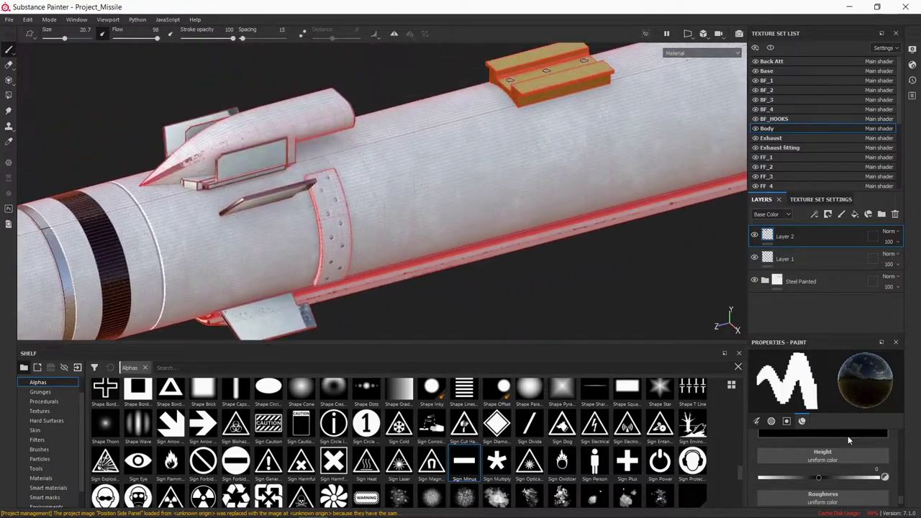
pyautogui.click(848, 434)
pyautogui.click(863, 394)
pyautogui.keyDown('alt'); pyautogui.moveTo(576, 191); pyautogui.dragTo(391, 154); pyautogui.keyUp('alt')
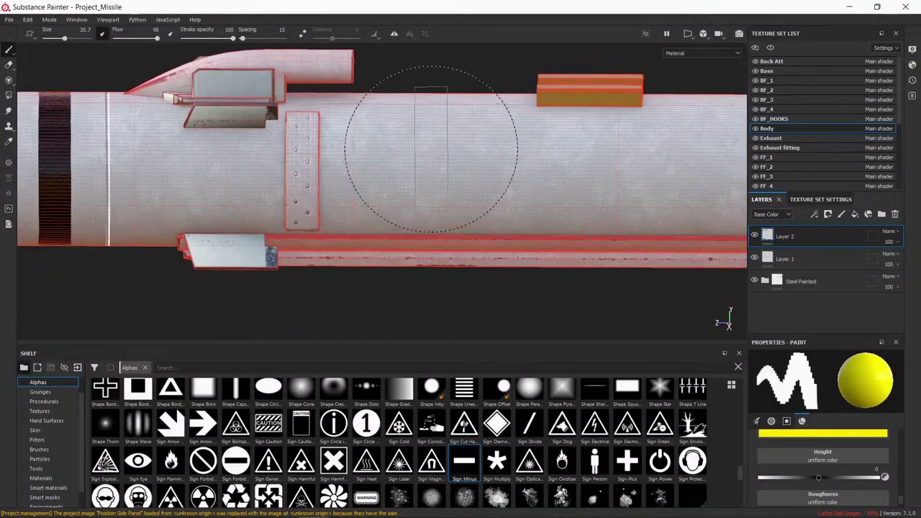
pyautogui.click(400, 33)
pyautogui.moveTo(612, 108); pyautogui.dragTo(612, 230)
pyautogui.moveTo(537, 152)
pyautogui.keyDown('alt'); pyautogui.mouseDown()
pyautogui.moveTo(243, 188)
pyautogui.moveTo(483, 179)
pyautogui.moveTo(480, 159)
pyautogui.moveTo(485, 207)
pyautogui.mouseUp(); pyautogui.keyUp('alt')
pyautogui.hotkey('alt', 'Tab')
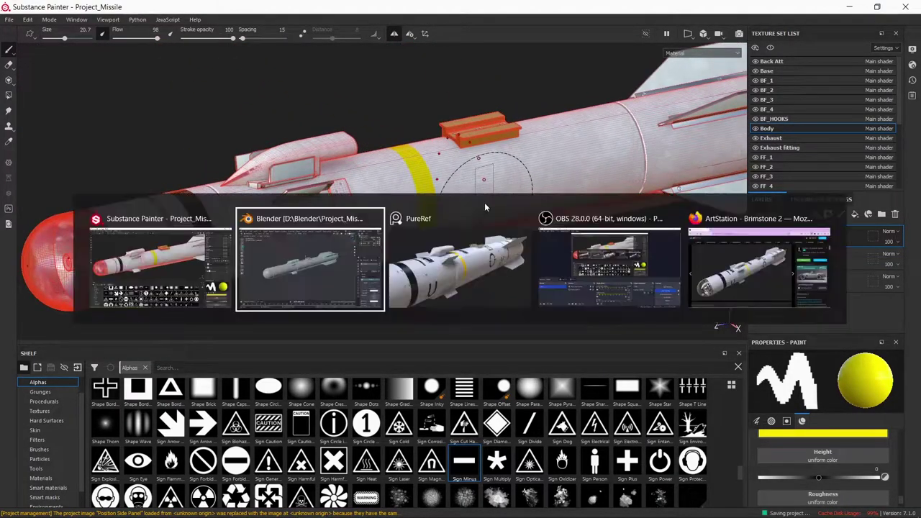
pyautogui.press('Tab')
pyautogui.scroll(-5, 485, 208)
pyautogui.scroll(6, 506, 74)
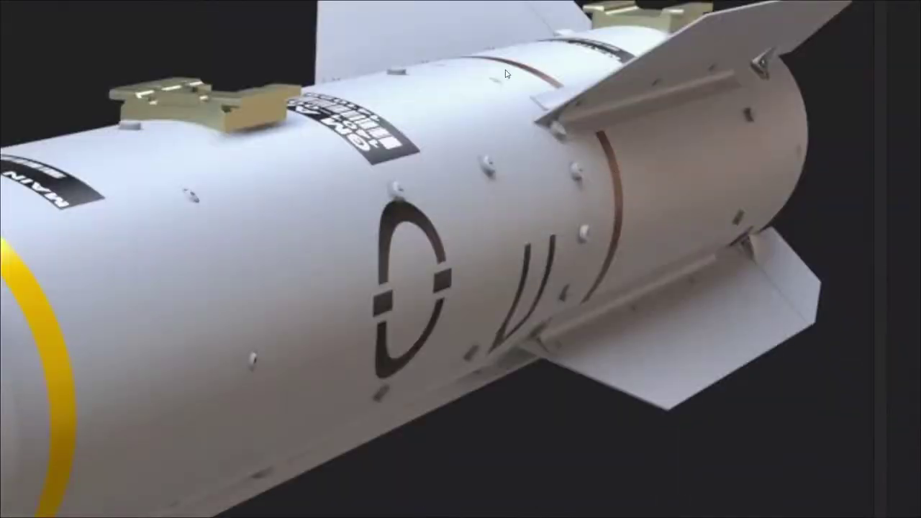
pyautogui.scroll(-3, 506, 74)
pyautogui.scroll(-2, 250, 246)
pyautogui.hotkey('alt', 'Tab')
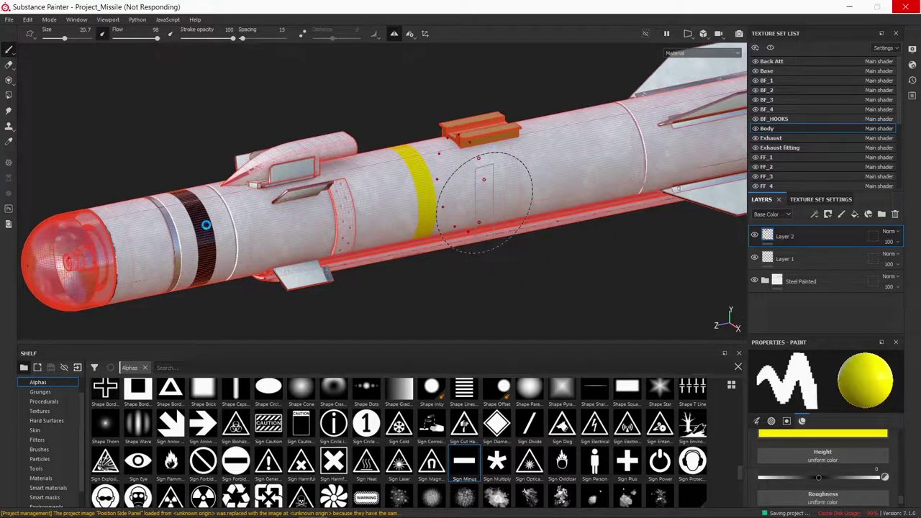
# Check the PureRef reference, then return to Substance Painter.
pyautogui.hotkey('alt', 'Tab')
pyautogui.scroll(3, 403, 406)
pyautogui.hotkey('alt', 'Tab')
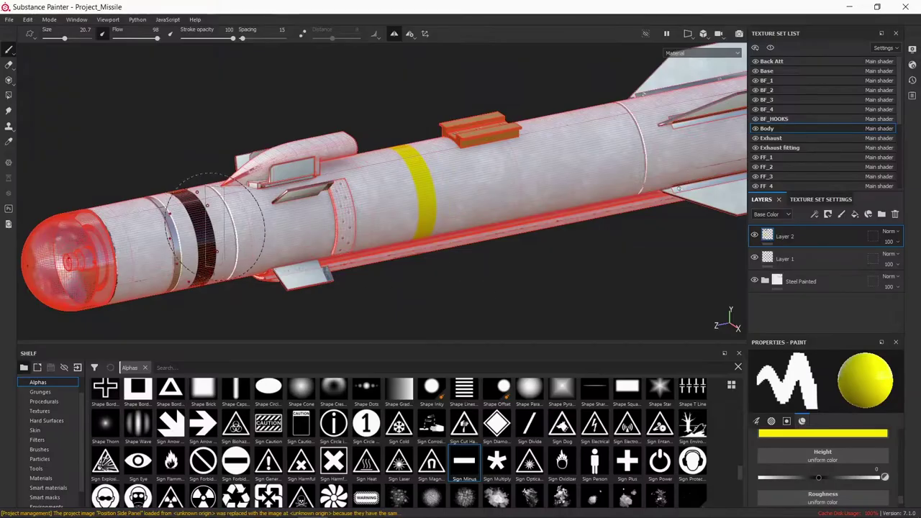
pyautogui.scroll(3, 216, 229)
pyautogui.scroll(2, 396, 206)
# From a side view of the missile, switch to polygon fill, then to projection painting.
pyautogui.moveTo(397, 206)
pyautogui.keyDown('alt'); pyautogui.mouseDown()
pyautogui.moveTo(483, 228)
pyautogui.moveTo(275, 209)
pyautogui.mouseUp(); pyautogui.keyUp('alt')
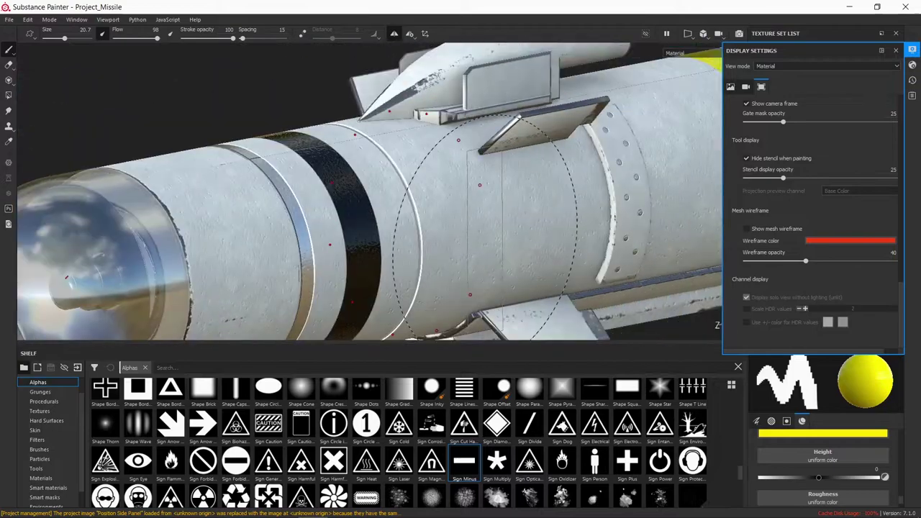
pyautogui.scroll(2, 483, 233)
pyautogui.keyDown('alt'); pyautogui.moveTo(483, 232); pyautogui.dragTo(396, 232); pyautogui.keyUp('alt')
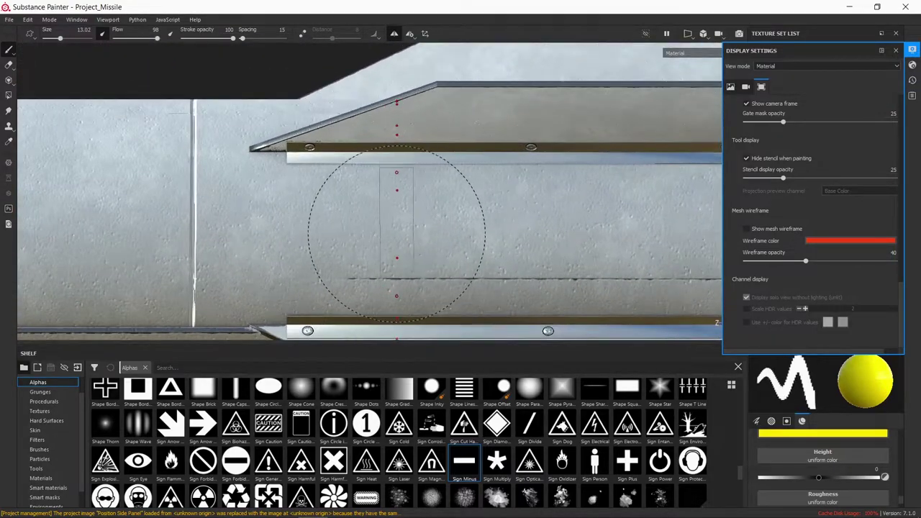
pyautogui.press('4')
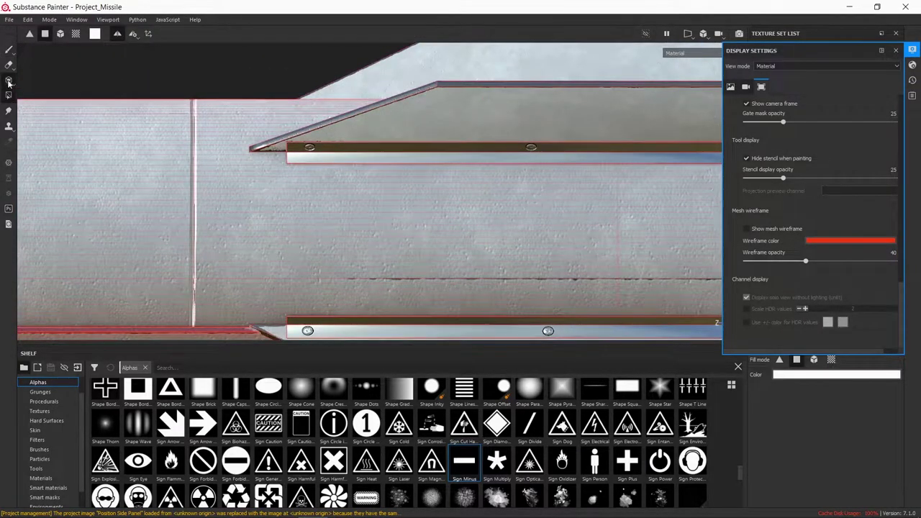
pyautogui.click(9, 81)
pyautogui.scroll(-1, 884, 491)
pyautogui.scroll(-2, 884, 492)
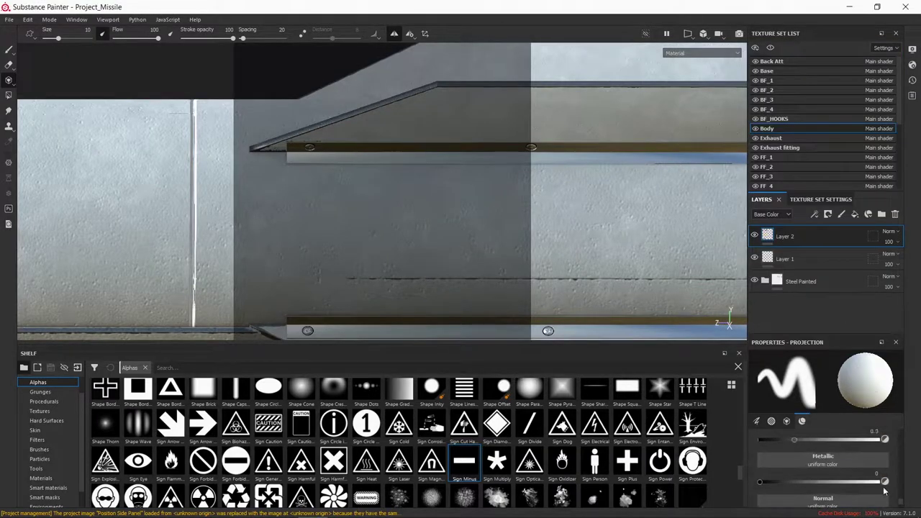
pyautogui.scroll(-2, 867, 471)
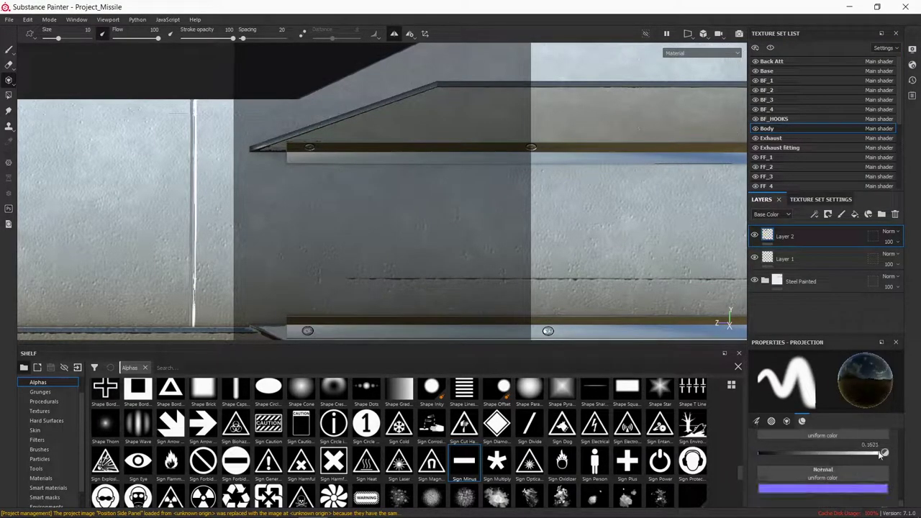
pyautogui.scroll(2, 881, 454)
pyautogui.scroll(1, 882, 455)
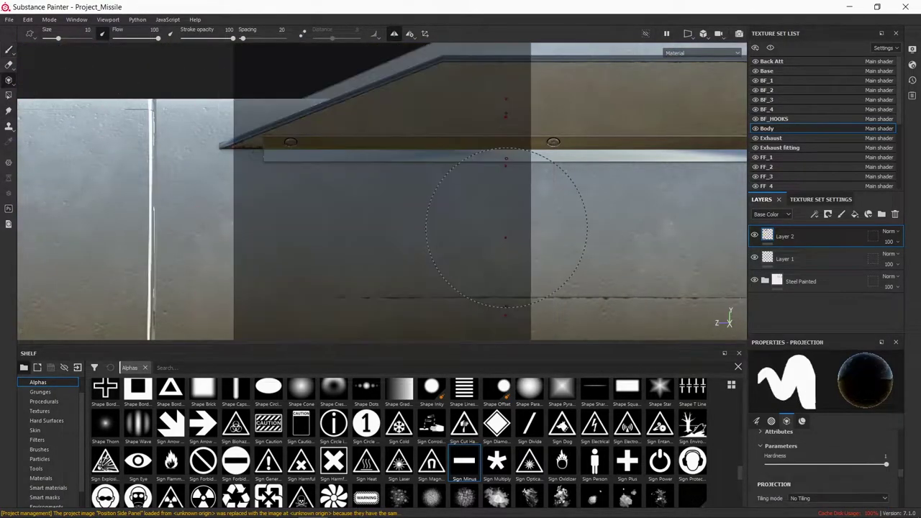
pyautogui.scroll(-2, 542, 230)
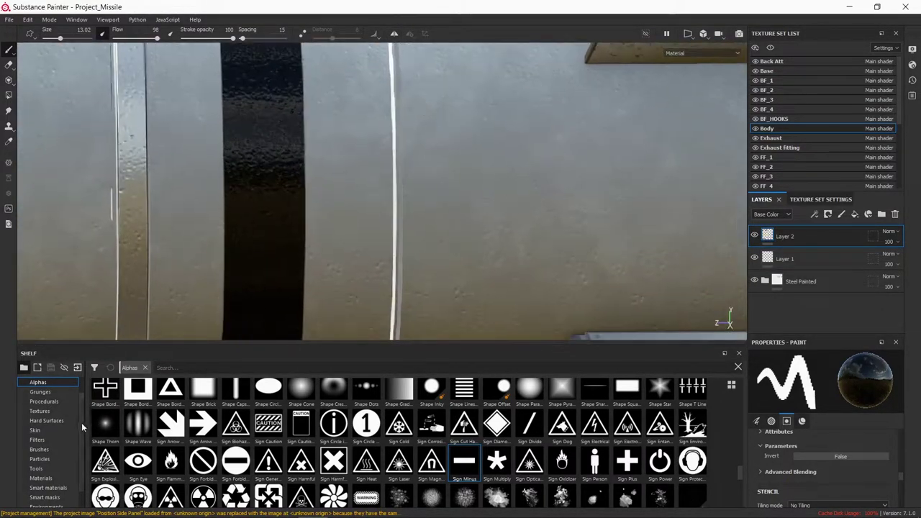
# Load the Hard Surfaces Screw Cross Round stamp, choose the Basic Hard brush, and lower roughness to 0.1858.
pyautogui.click(72, 420)
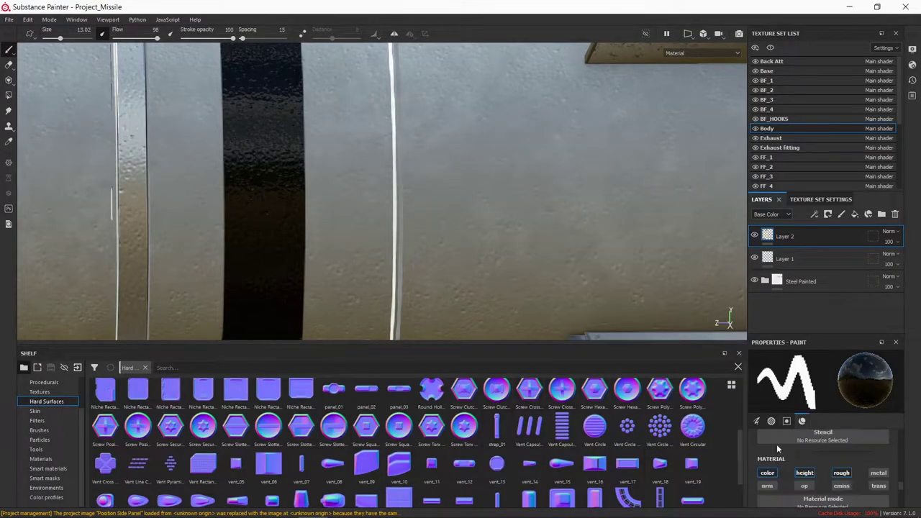
pyautogui.scroll(-2, 804, 484)
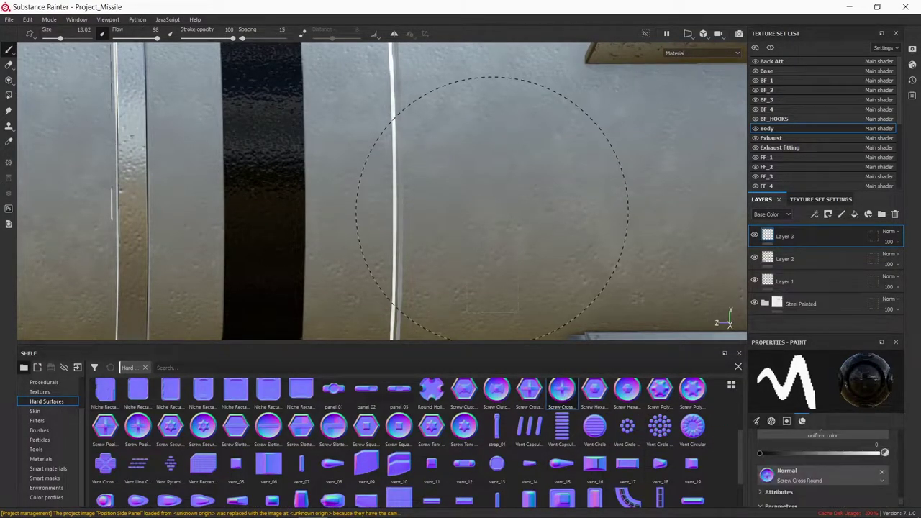
pyautogui.click(72, 430)
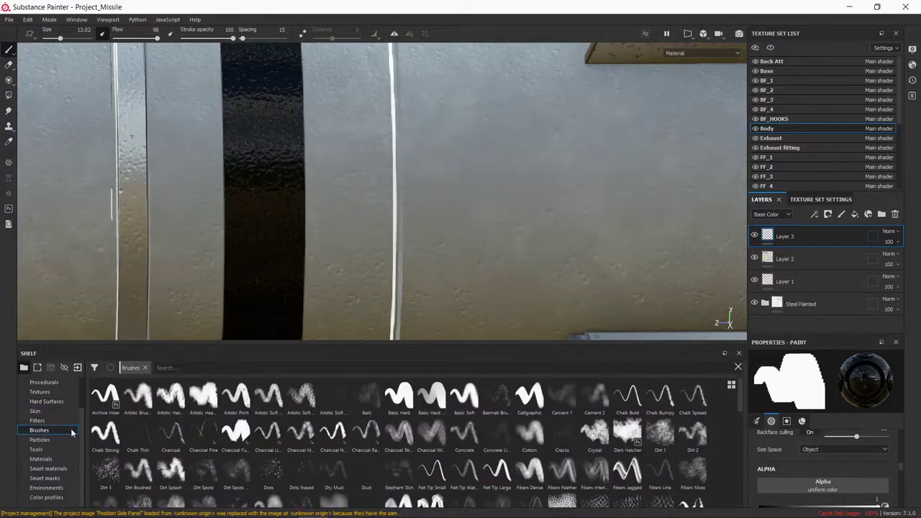
pyautogui.scroll(-5, 828, 461)
pyautogui.scroll(-3, 827, 460)
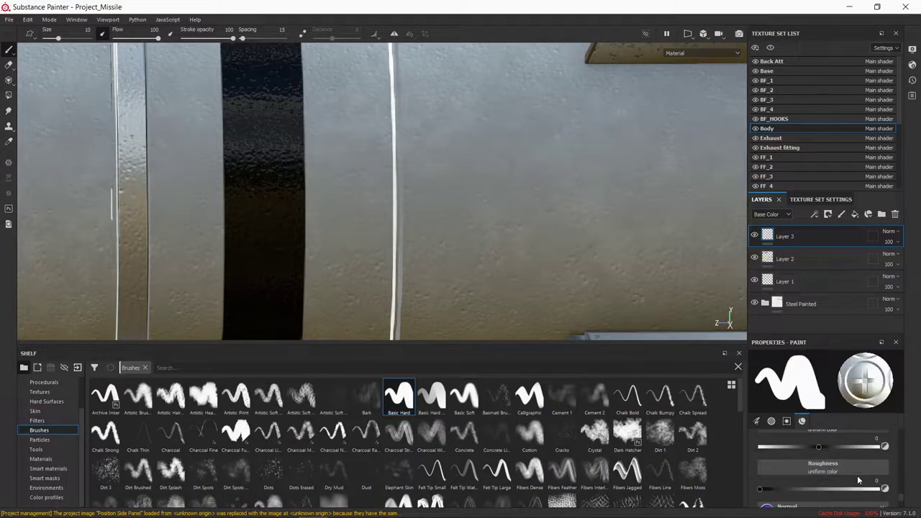
pyautogui.scroll(-2, 863, 467)
pyautogui.scroll(-2, 886, 478)
pyautogui.scroll(-2, 864, 468)
pyautogui.scroll(-5, 658, 233)
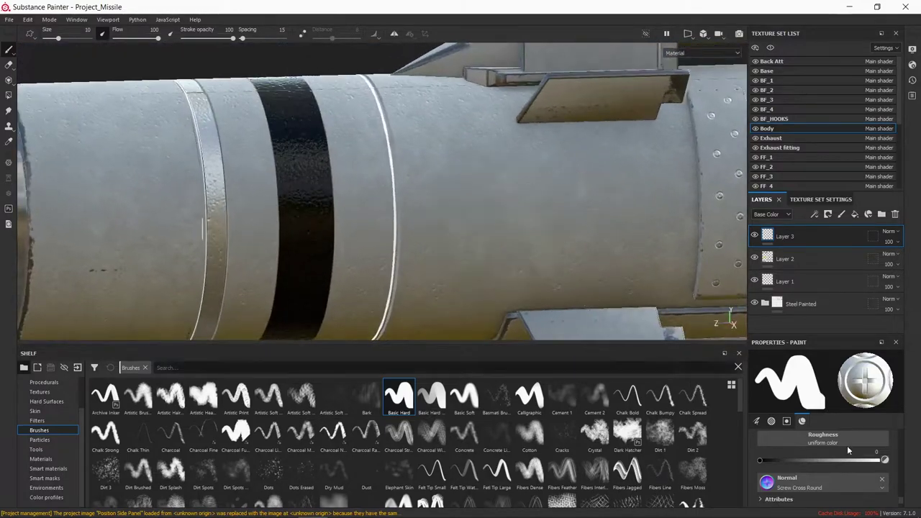
pyautogui.scroll(-3, 848, 450)
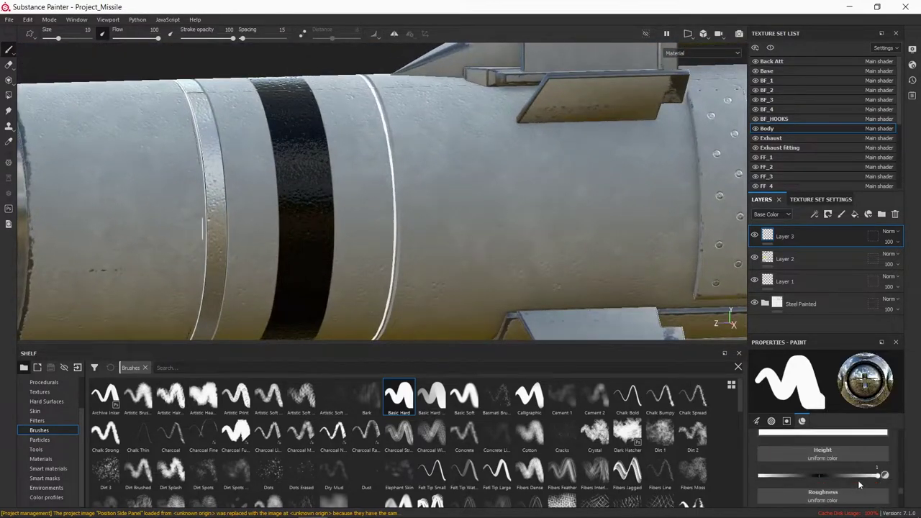
pyautogui.scroll(-2, 859, 485)
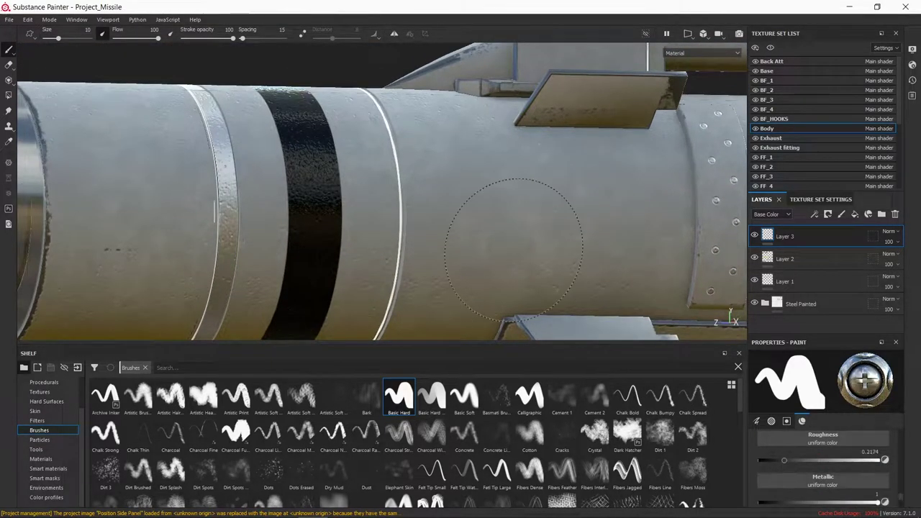
pyautogui.moveTo(784, 460); pyautogui.dragTo(760, 460)
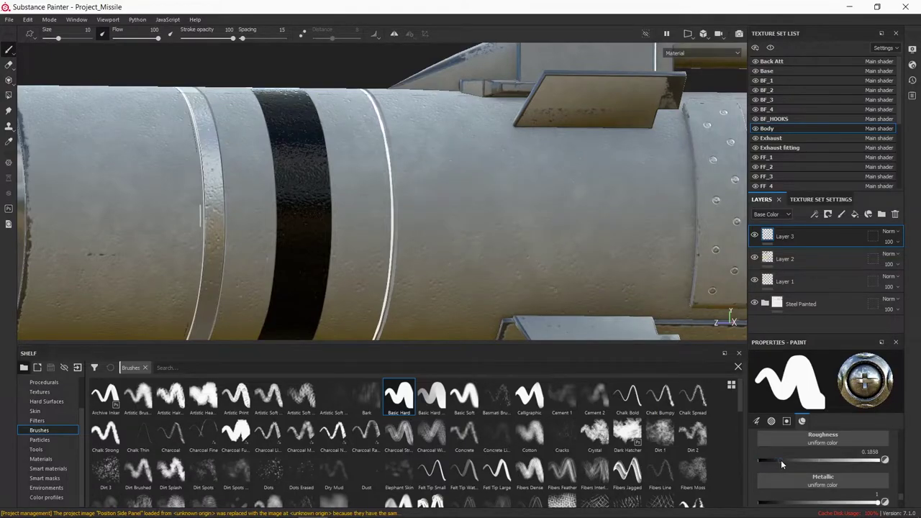
# Load Screw Cross Round as the projection's Normal stamp with a white base colour.
pyautogui.press('3')
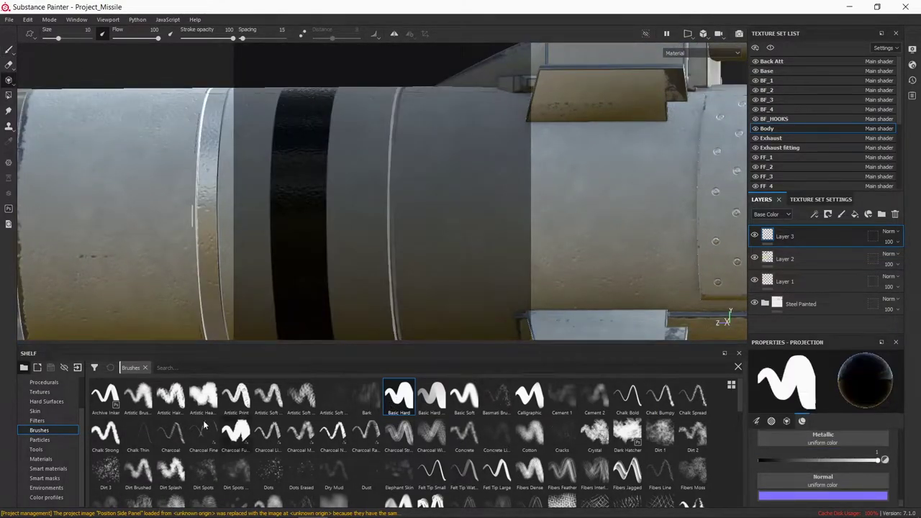
pyautogui.click(46, 400)
pyautogui.moveTo(561, 390); pyautogui.dragTo(869, 491)
pyautogui.click(862, 471)
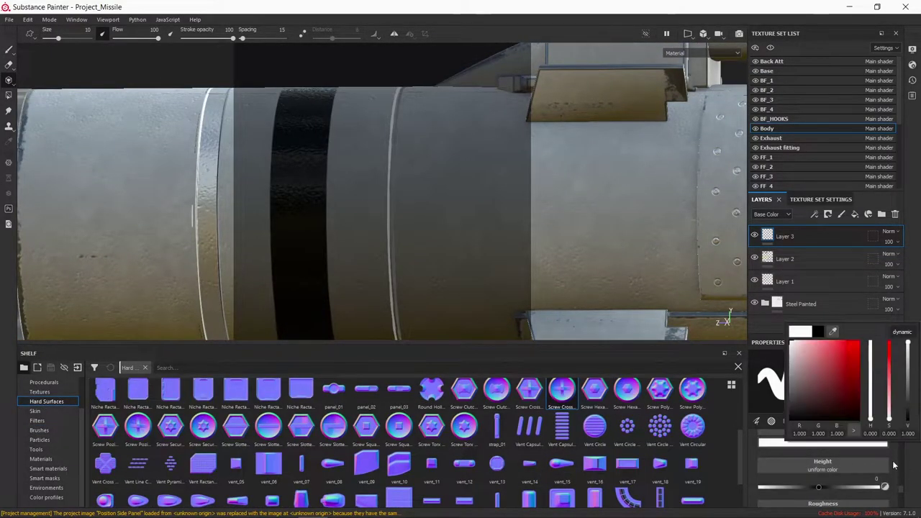
pyautogui.click(792, 330)
pyautogui.scroll(-2, 763, 468)
pyautogui.scroll(-1, 885, 479)
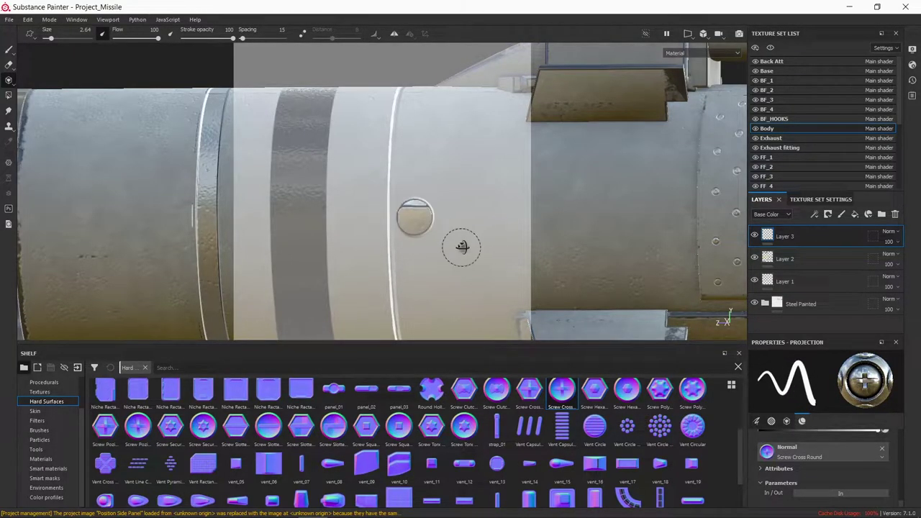
pyautogui.scroll(-3, 901, 457)
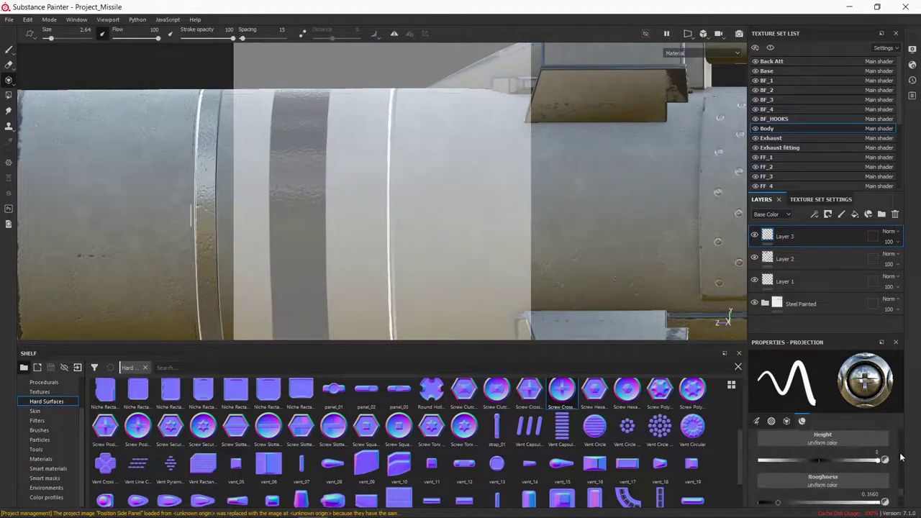
pyautogui.scroll(1, 898, 457)
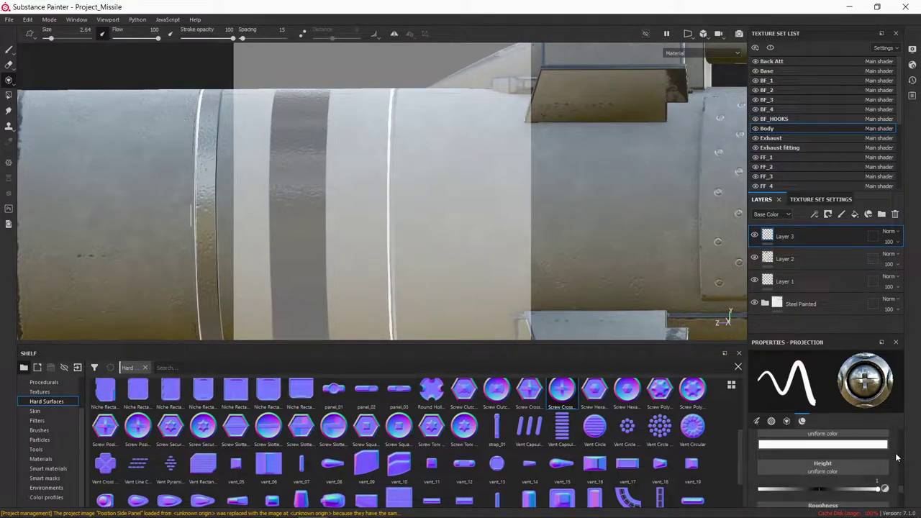
# Shrink the screw stencil and stamp radially repeated screws just behind the black band.
pyautogui.press('s')
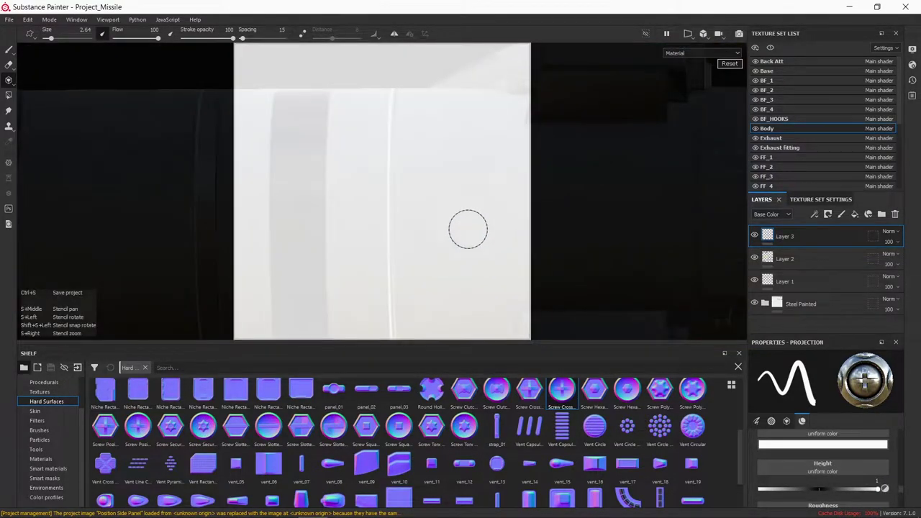
pyautogui.moveTo(468, 229); pyautogui.dragTo(405, 149, button='right')
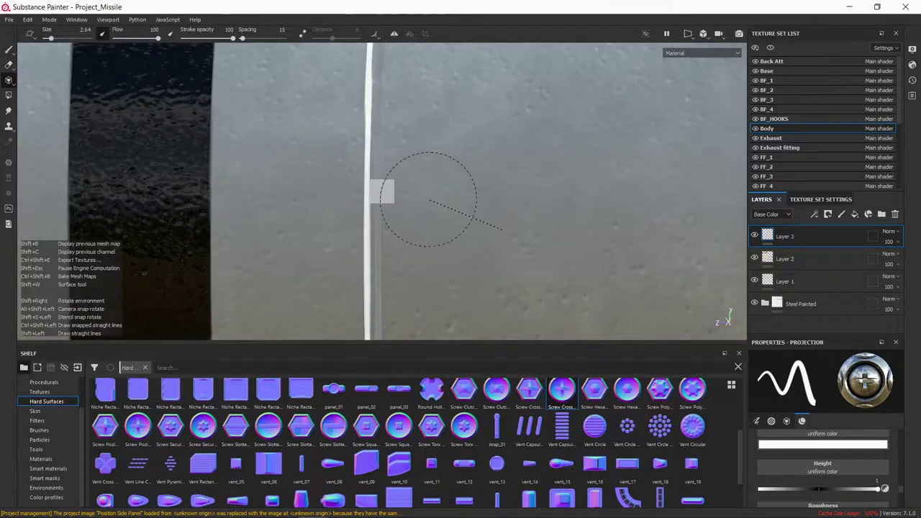
pyautogui.scroll(-2, 429, 199)
pyautogui.scroll(-4, 403, 195)
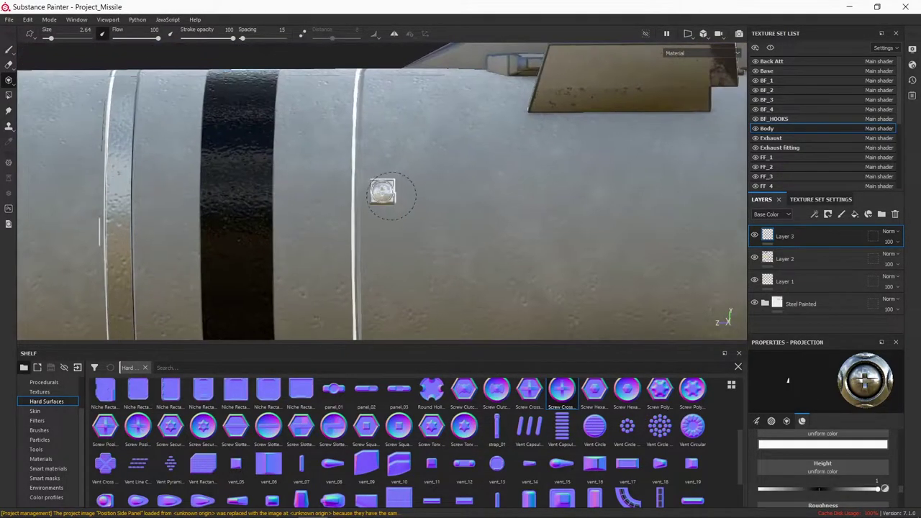
pyautogui.scroll(-2, 426, 206)
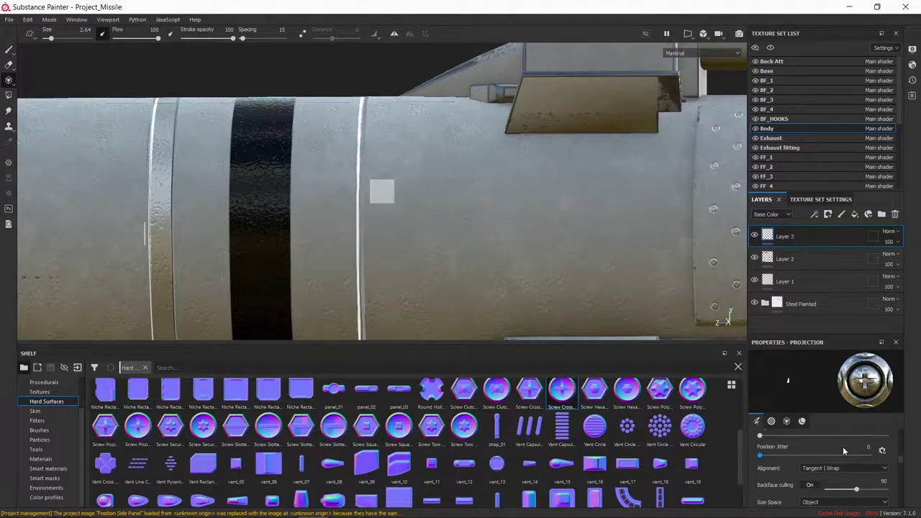
pyautogui.keyDown('alt'); pyautogui.moveTo(407, 218); pyautogui.dragTo(403, 219); pyautogui.keyUp('alt')
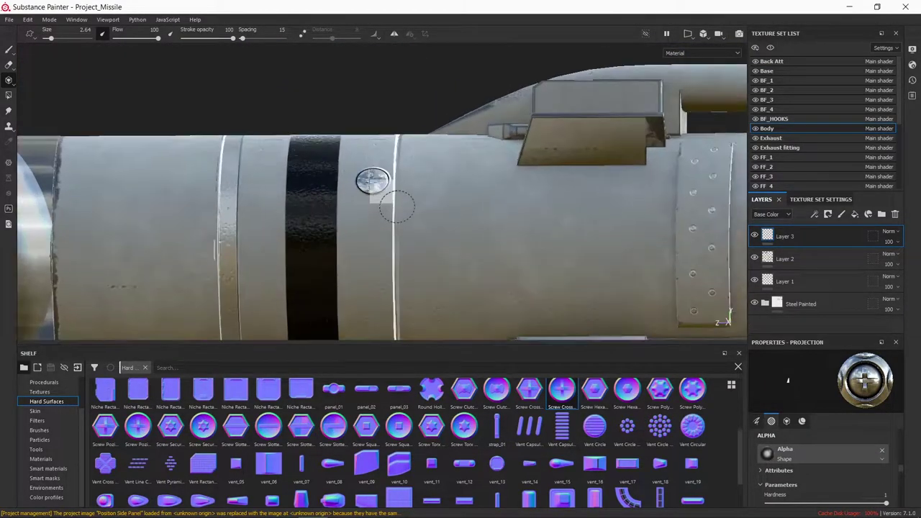
pyautogui.click(411, 34)
pyautogui.click(384, 195)
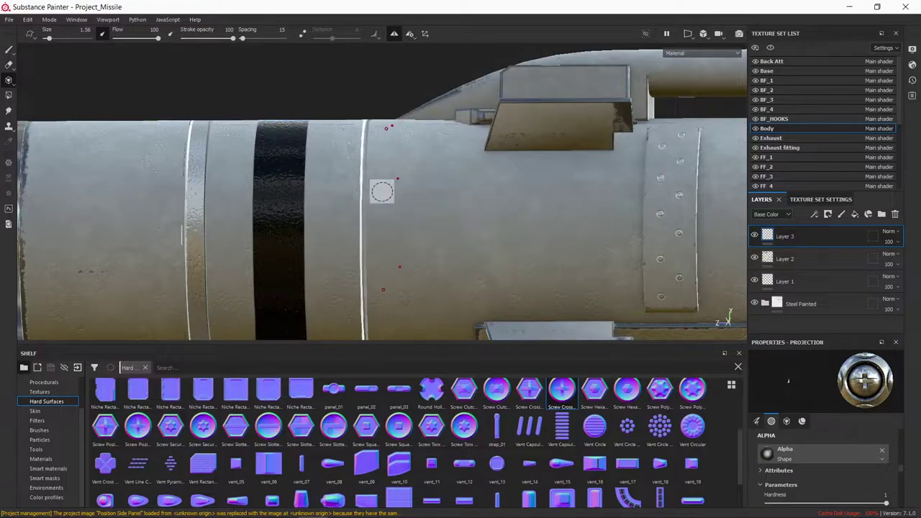
pyautogui.keyDown('alt'); pyautogui.moveTo(384, 194); pyautogui.dragTo(465, 204); pyautogui.keyUp('alt')
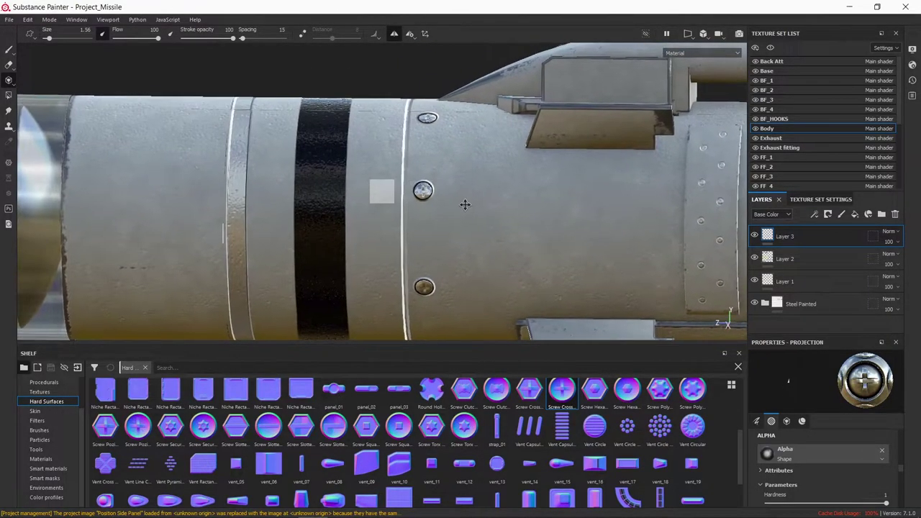
pyautogui.keyDown('alt'); pyautogui.moveTo(382, 190); pyautogui.dragTo(377, 192); pyautogui.keyUp('alt')
pyautogui.press('1')
pyautogui.scroll(-5, 377, 191)
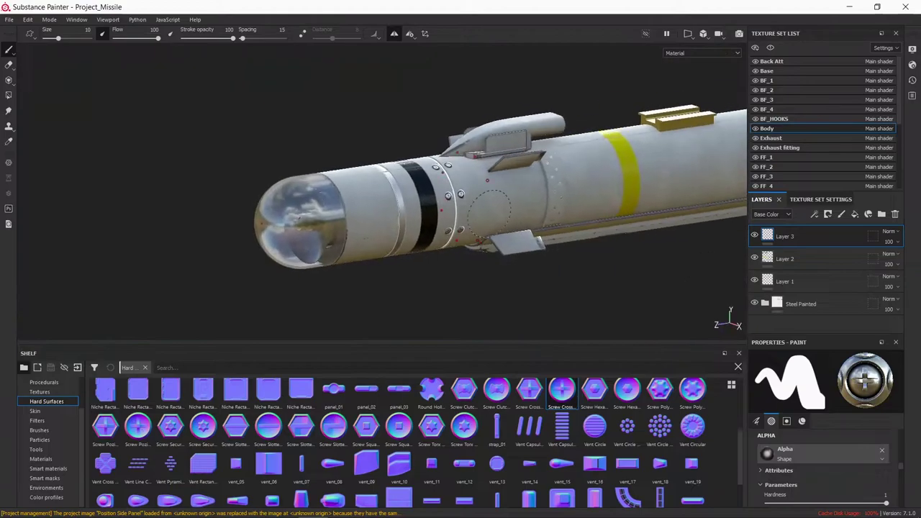
pyautogui.scroll(10, 396, 136)
pyautogui.scroll(3, 395, 137)
pyautogui.scroll(-5, 833, 462)
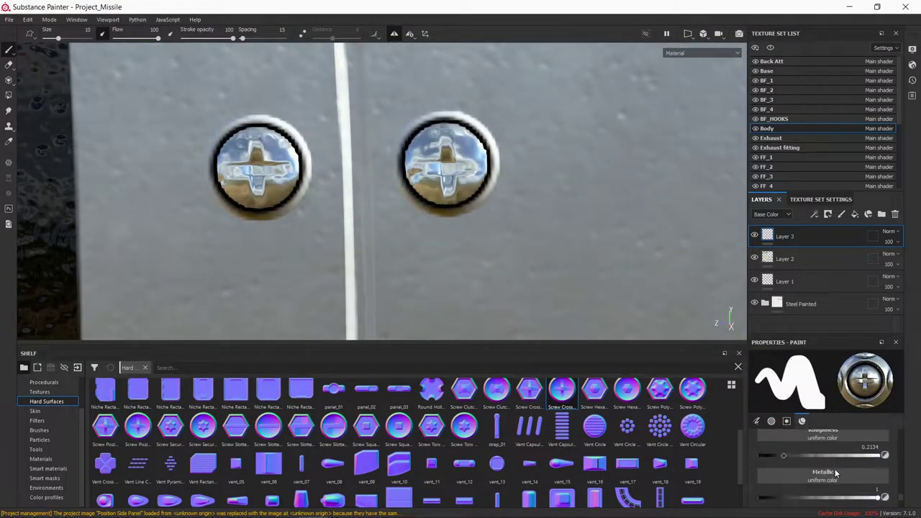
pyautogui.scroll(-3, 839, 487)
pyautogui.scroll(-3, 463, 267)
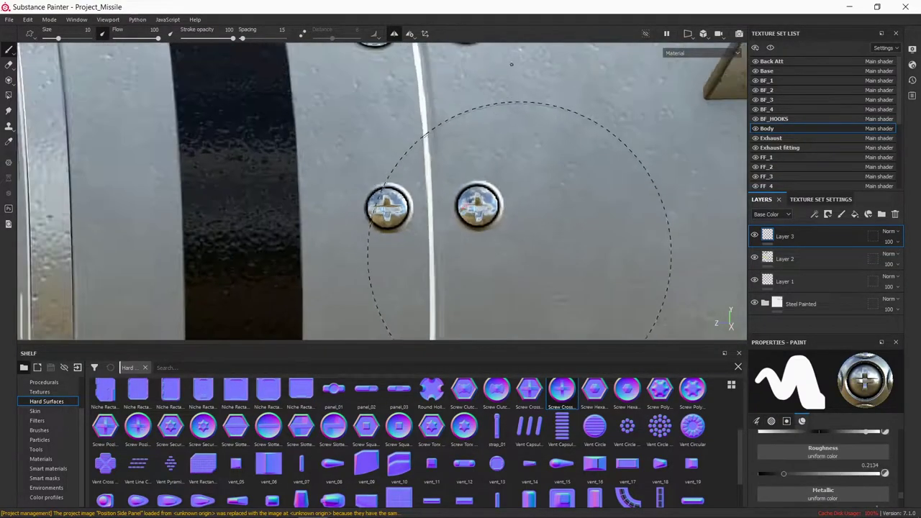
pyautogui.scroll(-2, 530, 185)
pyautogui.moveTo(478, 206); pyautogui.dragTo(411, 197, button='middle')
pyautogui.scroll(2, 461, 199)
pyautogui.scroll(-3, 424, 218)
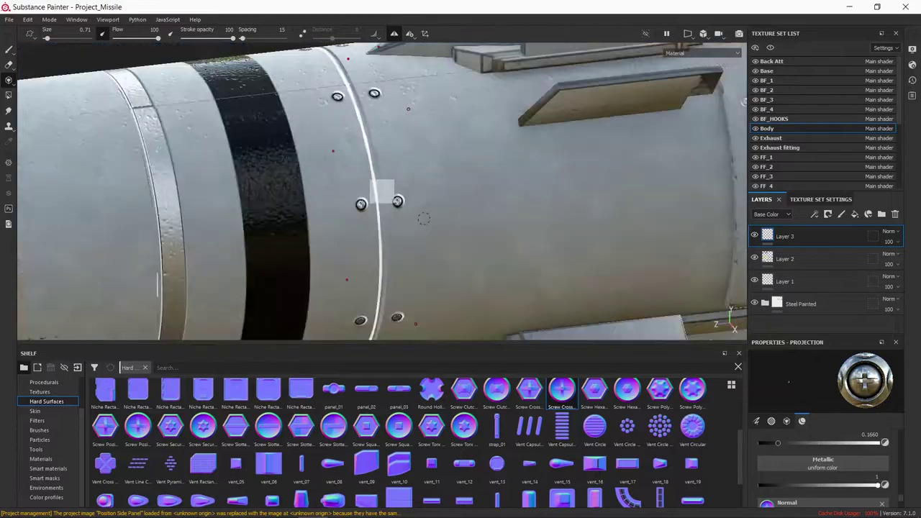
pyautogui.scroll(-3, 424, 218)
pyautogui.scroll(-3, 384, 208)
pyautogui.scroll(4, 384, 209)
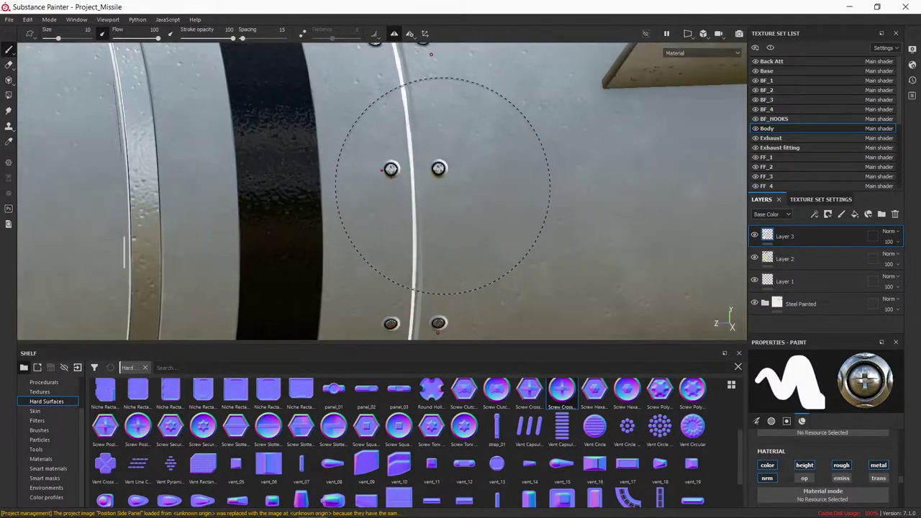
pyautogui.scroll(-5, 432, 201)
pyautogui.moveTo(451, 200)
pyautogui.keyDown('alt'); pyautogui.mouseDown()
pyautogui.moveTo(481, 242)
pyautogui.moveTo(427, 211)
pyautogui.mouseUp(); pyautogui.keyUp('alt')
pyautogui.scroll(3, 427, 211)
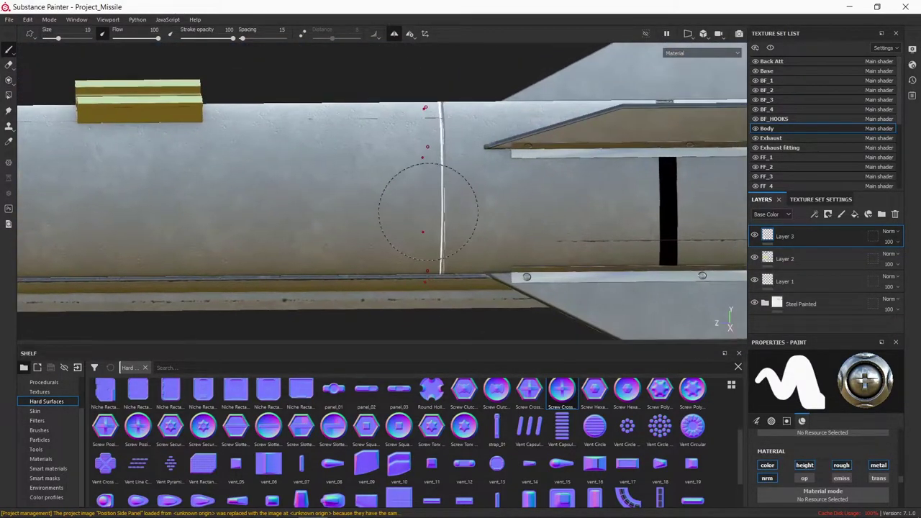
pyautogui.hotkey('alt', 'Tab')
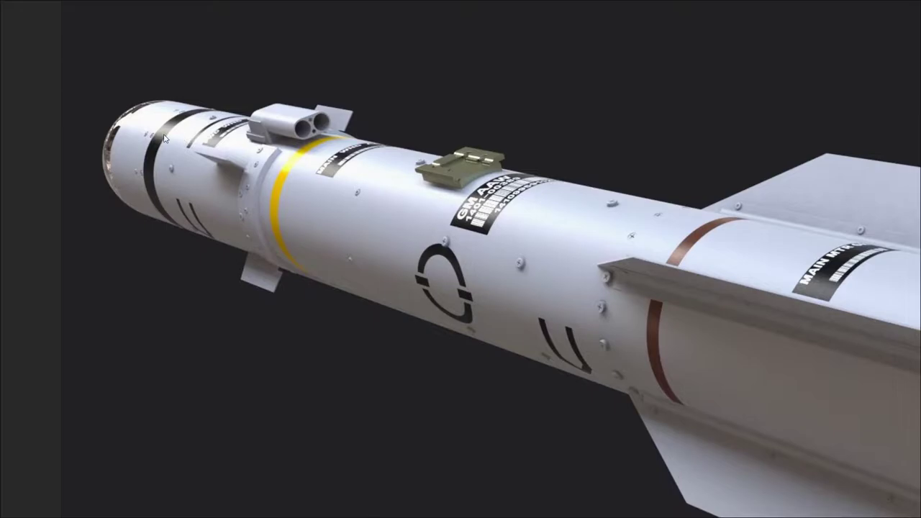
# Check the missile render and the PureRef reference board, then return to Substance Painter.
pyautogui.hotkey('alt', 'Tab')
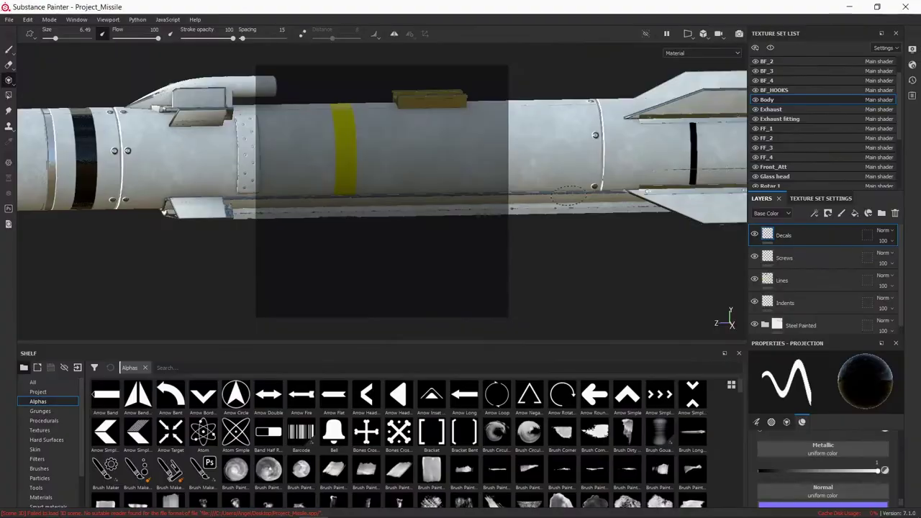
pyautogui.hotkey('alt', 'Tab')
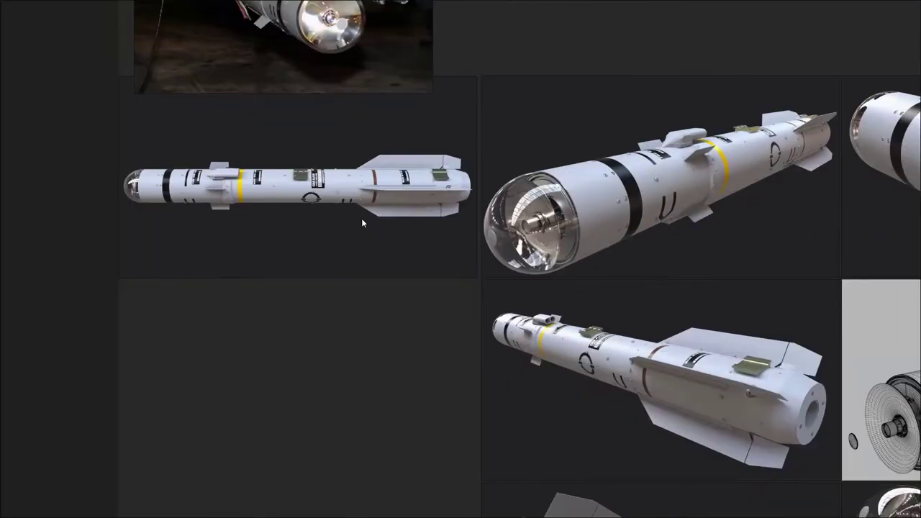
pyautogui.hotkey('alt', 'Tab')
# Stamp a black V chevron decal on the body behind the yellow band.
pyautogui.scroll(-5, 634, 443)
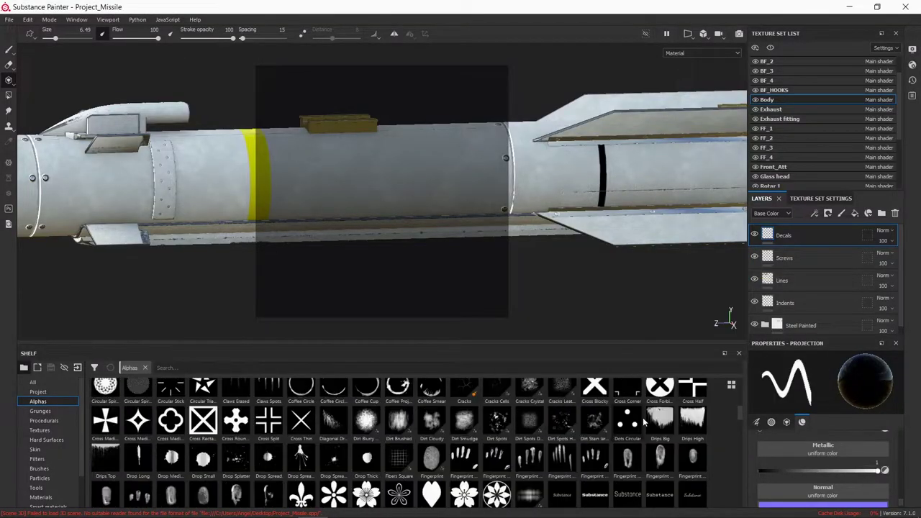
pyautogui.scroll(-5, 634, 443)
pyautogui.scroll(-5, 634, 444)
pyautogui.scroll(-5, 634, 443)
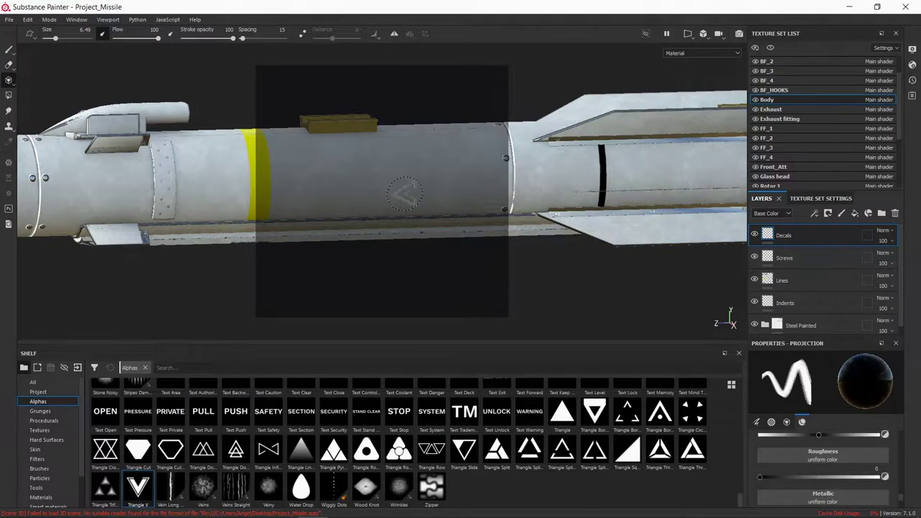
pyautogui.scroll(3, 405, 193)
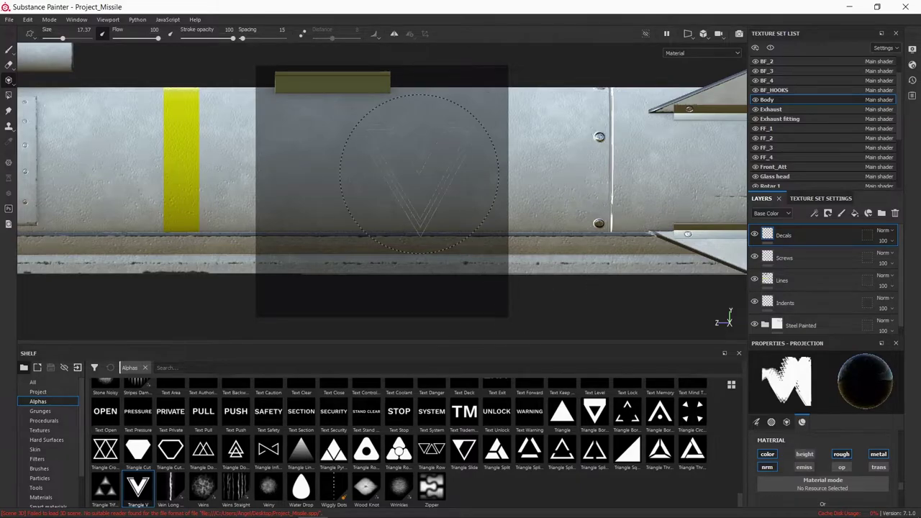
pyautogui.click(419, 174)
pyautogui.keyDown('alt'); pyautogui.moveTo(419, 174); pyautogui.dragTo(438, 187); pyautogui.keyUp('alt')
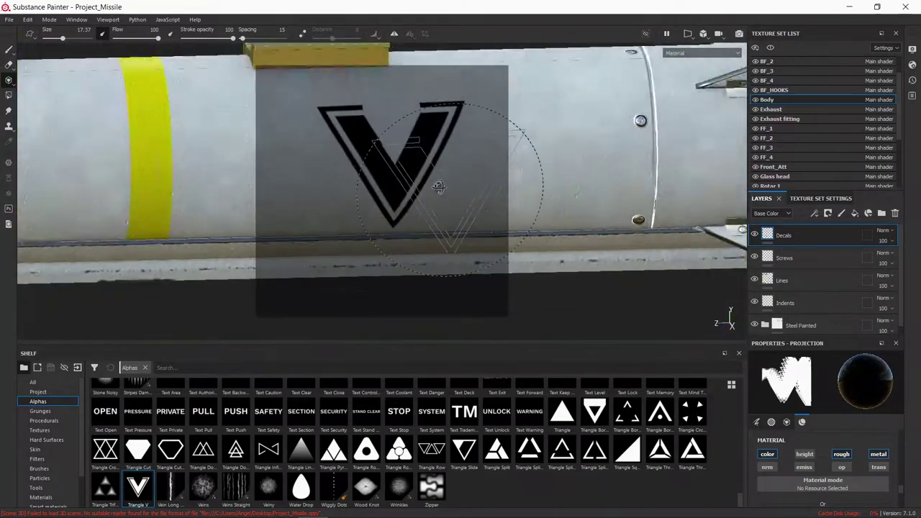
pyautogui.scroll(-5, 438, 186)
pyautogui.scroll(5, 446, 180)
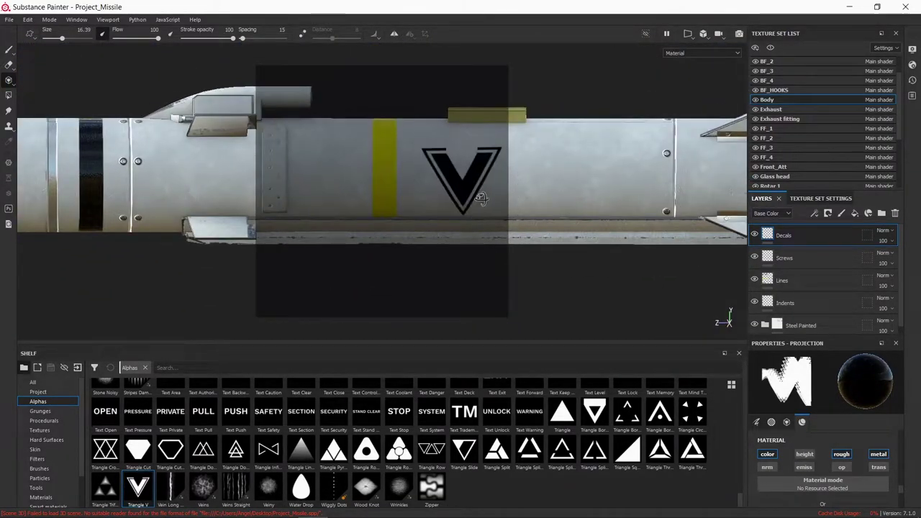
pyautogui.keyDown('alt'); pyautogui.moveTo(481, 198); pyautogui.dragTo(504, 180); pyautogui.keyUp('alt')
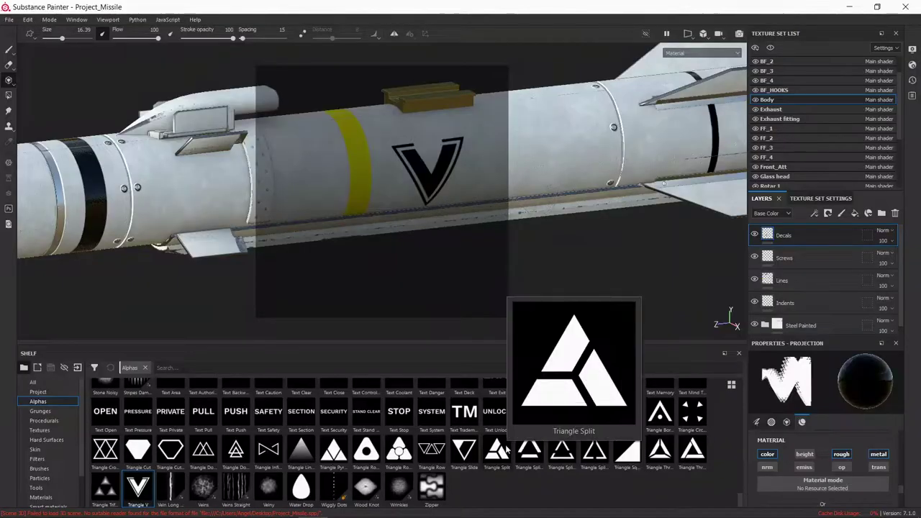
# Pick a triangle-outline alpha and turn the missile to its other side for the next decal.
pyautogui.click(235, 450)
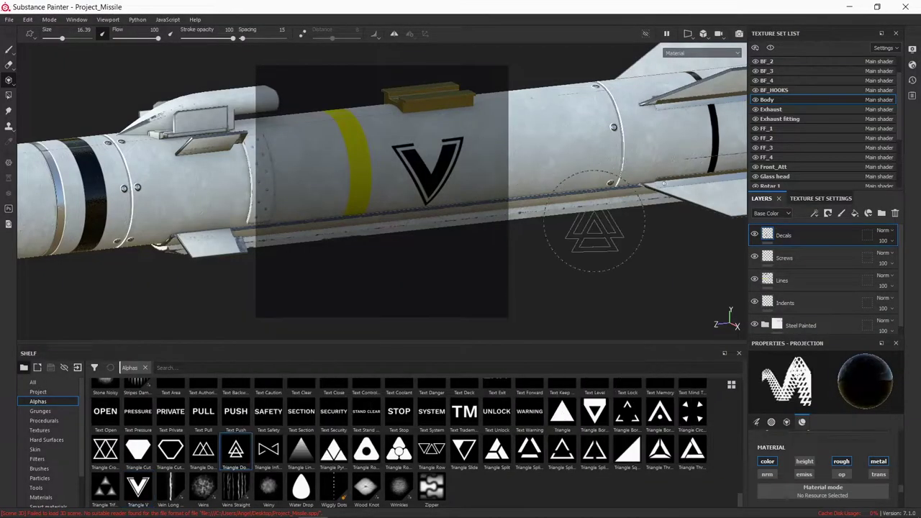
pyautogui.scroll(-3, 536, 458)
pyautogui.scroll(-3, 536, 458)
pyautogui.scroll(-3, 536, 459)
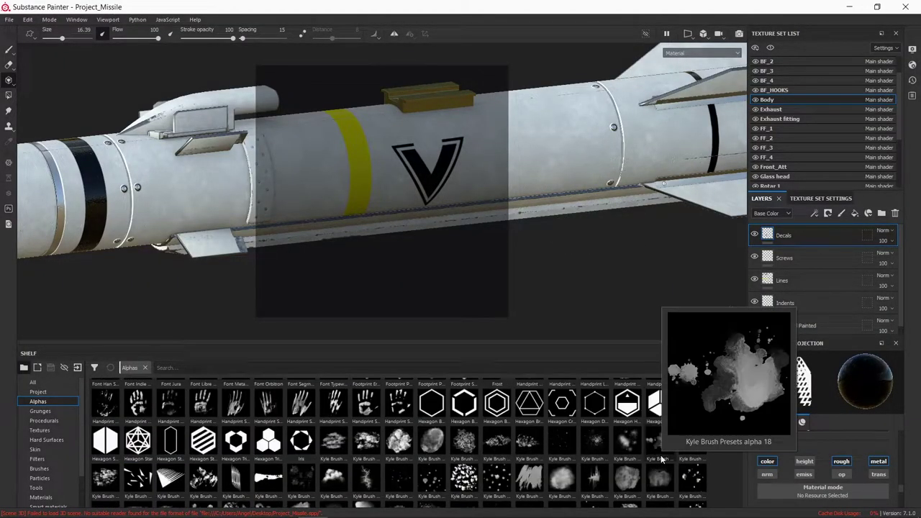
pyautogui.scroll(3, 536, 459)
pyautogui.scroll(3, 547, 455)
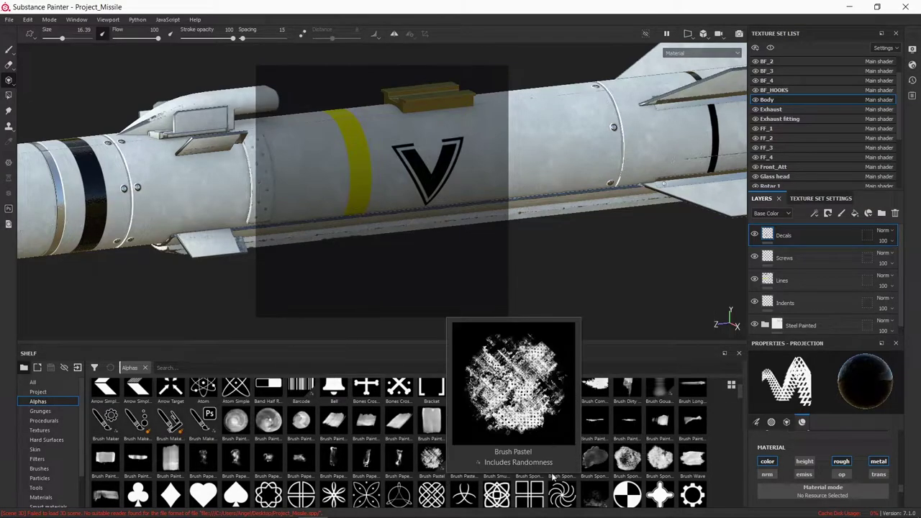
pyautogui.scroll(2, 568, 459)
pyautogui.scroll(-3, 579, 467)
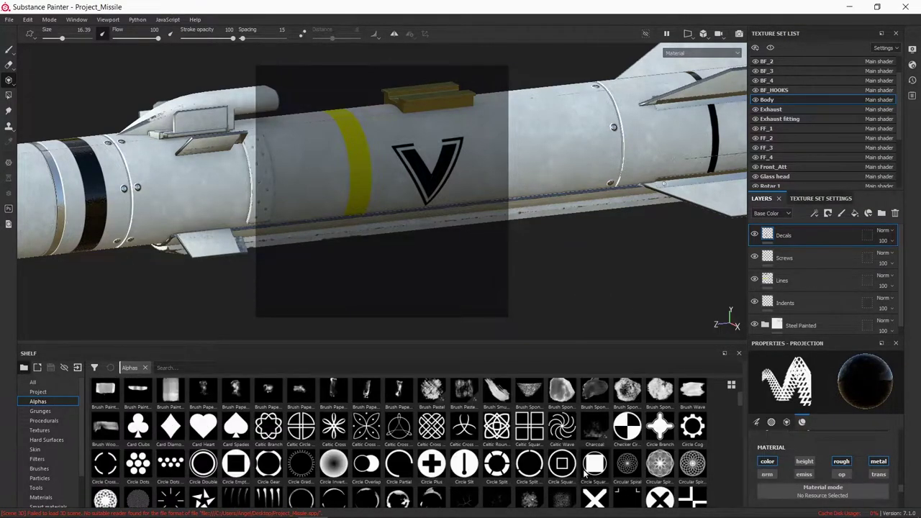
pyautogui.scroll(-3, 585, 474)
pyautogui.scroll(3, 584, 474)
pyautogui.scroll(-5, 585, 468)
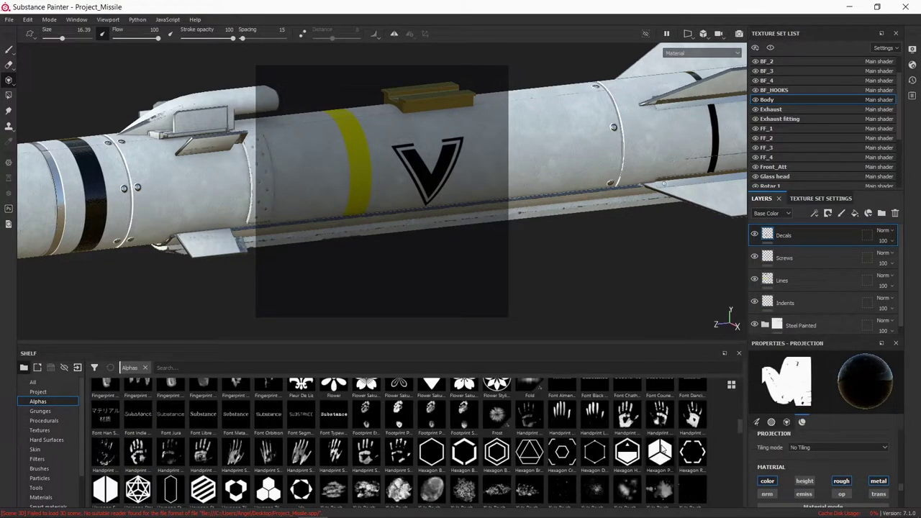
pyautogui.moveTo(504, 199)
pyautogui.keyDown('alt'); pyautogui.mouseDown()
pyautogui.moveTo(481, 196)
pyautogui.moveTo(432, 231)
pyautogui.mouseUp(); pyautogui.keyUp('alt')
pyautogui.scroll(2, 424, 234)
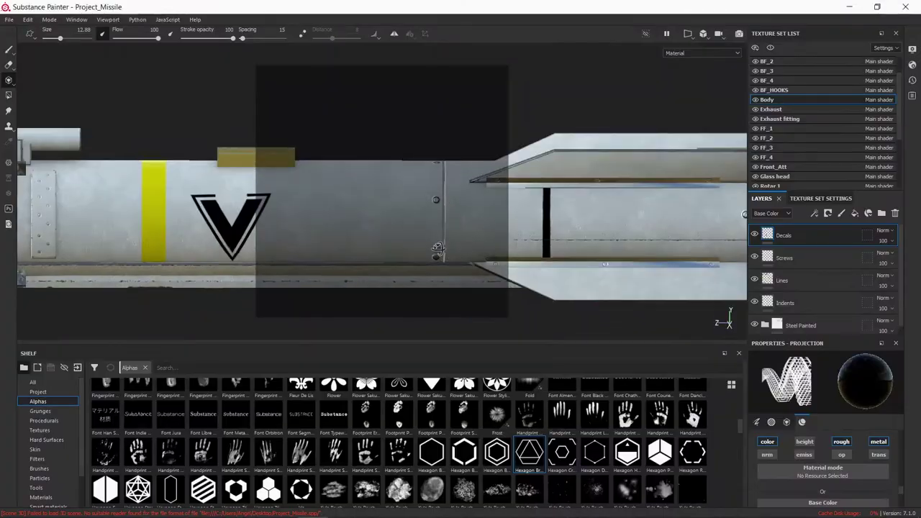
pyautogui.scroll(3, 441, 244)
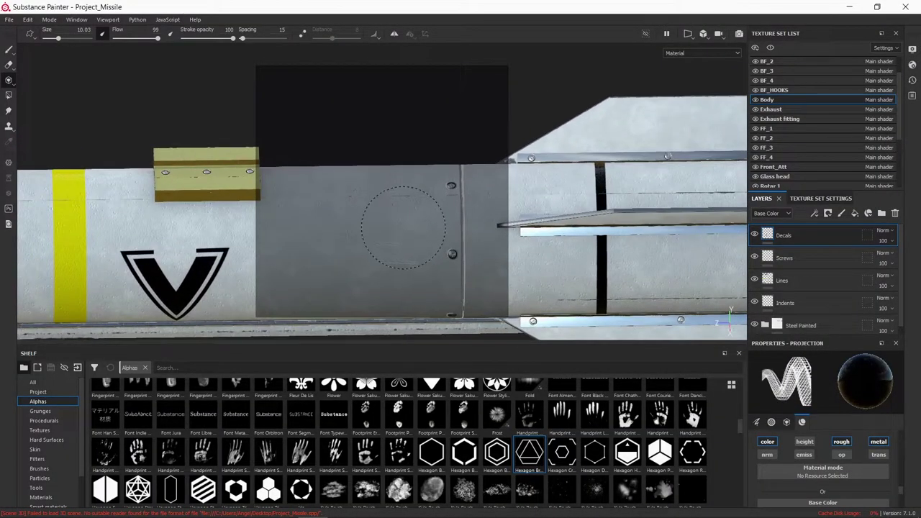
pyautogui.scroll(-3, 444, 268)
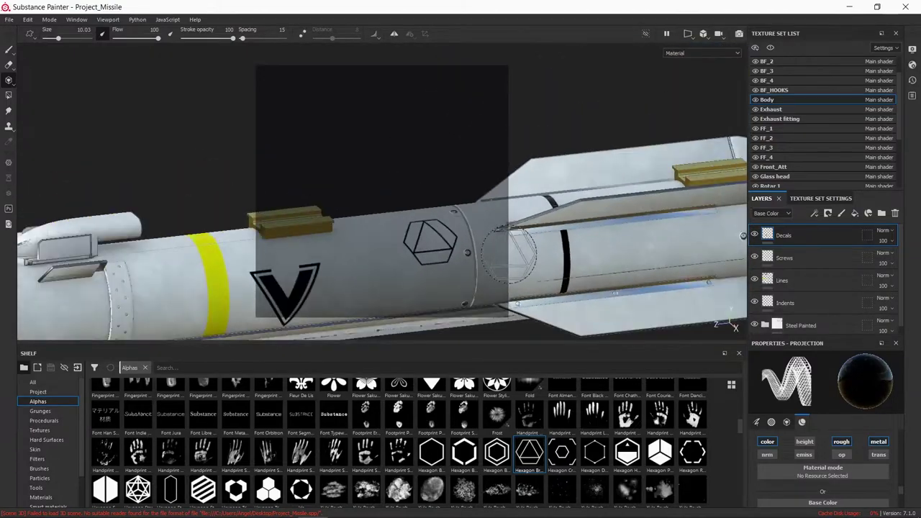
pyautogui.keyDown('alt'); pyautogui.moveTo(444, 268); pyautogui.dragTo(386, 264); pyautogui.keyUp('alt')
pyautogui.scroll(-1, 138, 486)
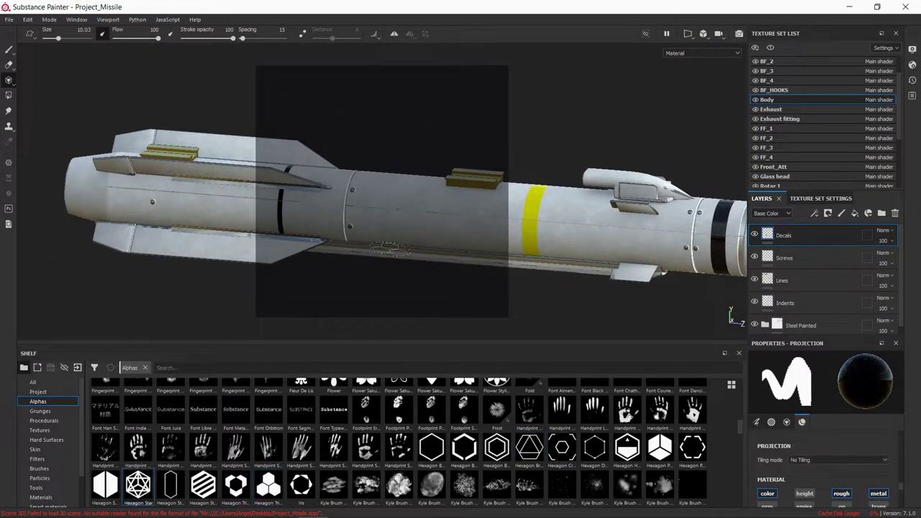
pyautogui.scroll(-5, 640, 462)
pyautogui.scroll(-4, 619, 442)
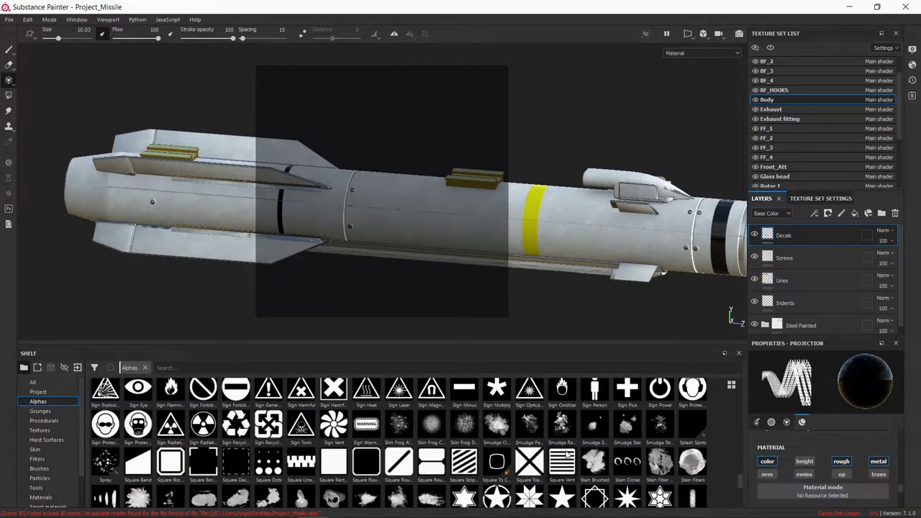
pyautogui.scroll(-5, 474, 413)
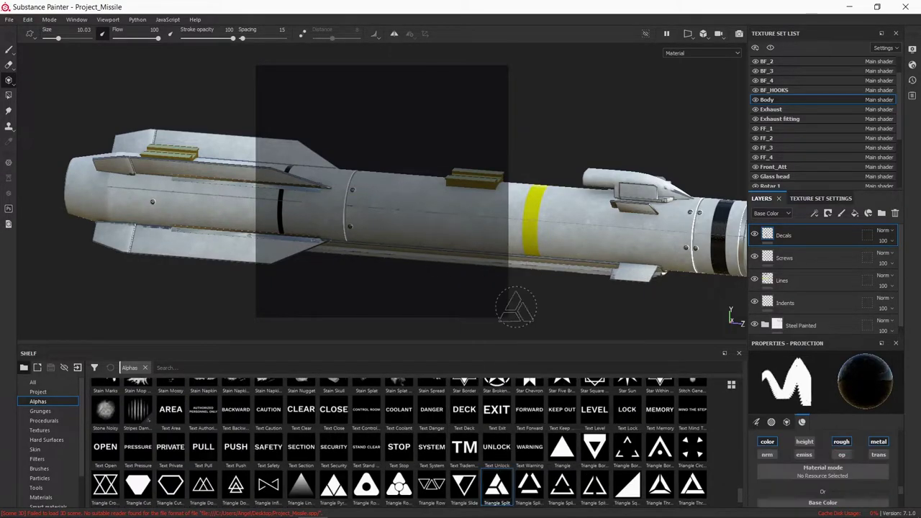
# Stamp a black Triangle Split logo onto the missile body.
pyautogui.click(432, 488)
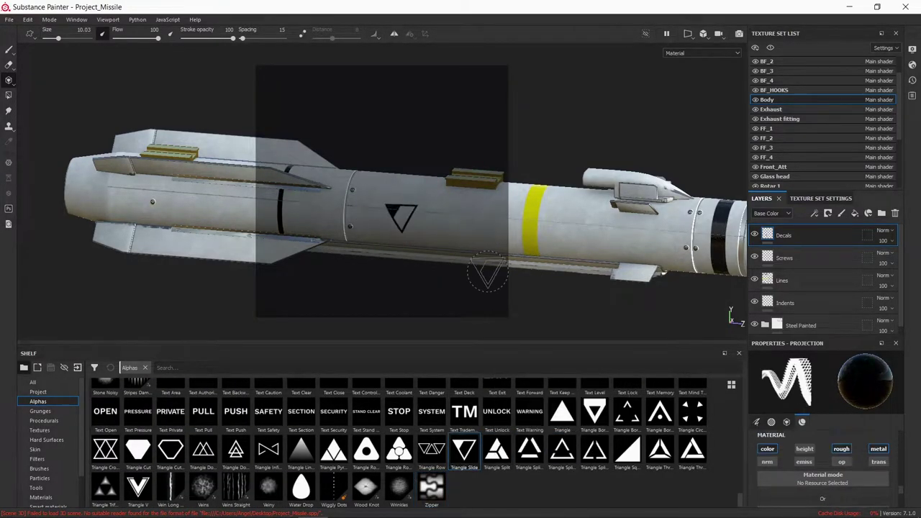
pyautogui.click(496, 450)
pyautogui.moveTo(460, 237)
pyautogui.keyDown('alt'); pyautogui.mouseDown()
pyautogui.moveTo(551, 241)
pyautogui.moveTo(576, 215)
pyautogui.mouseUp(); pyautogui.keyUp('alt')
pyautogui.scroll(3, 453, 220)
pyautogui.scroll(5, 579, 444)
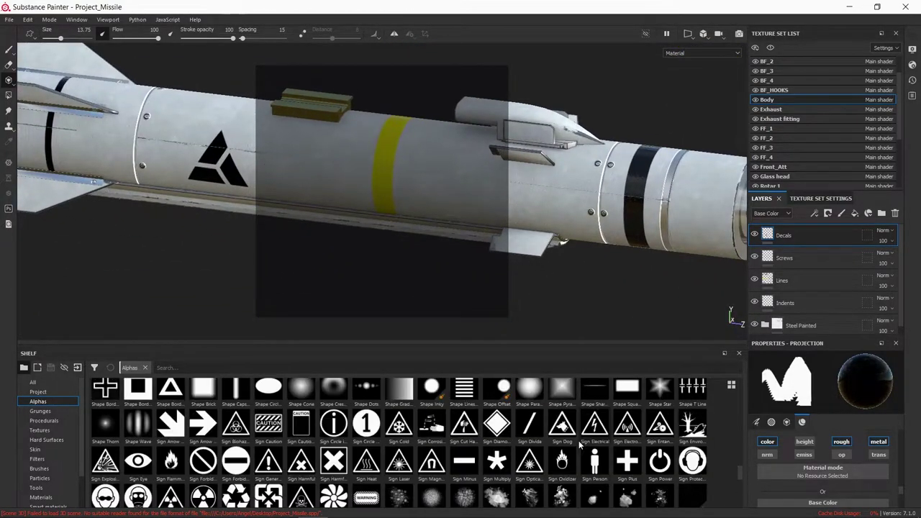
pyautogui.scroll(5, 579, 445)
pyautogui.scroll(5, 583, 449)
# Stamp a smaller black Hexagon Tri marking along the body.
pyautogui.click(276, 446)
pyautogui.keyDown('alt'); pyautogui.moveTo(432, 216); pyautogui.dragTo(499, 202); pyautogui.keyUp('alt')
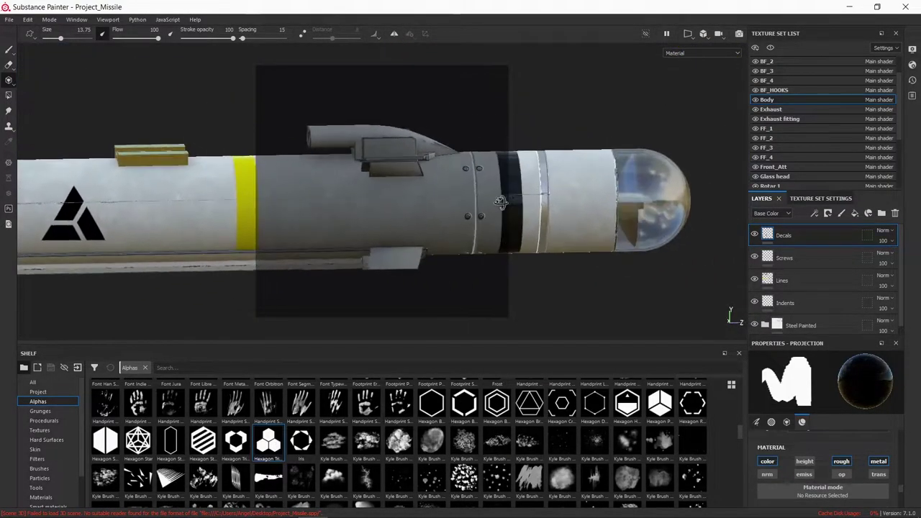
pyautogui.scroll(2, 468, 196)
pyautogui.scroll(-3, 414, 208)
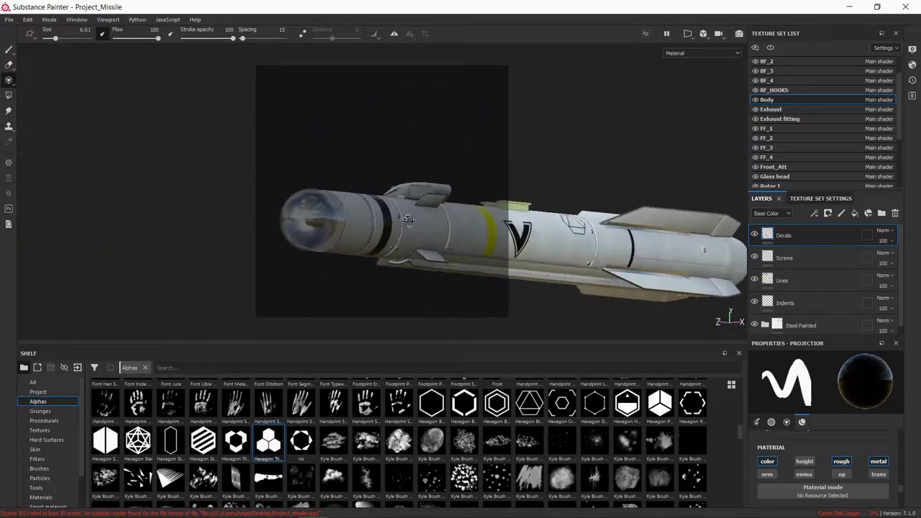
pyautogui.keyDown('alt'); pyautogui.moveTo(414, 208); pyautogui.dragTo(497, 209); pyautogui.keyUp('alt')
pyautogui.scroll(3, 497, 209)
pyautogui.scroll(-5, 504, 450)
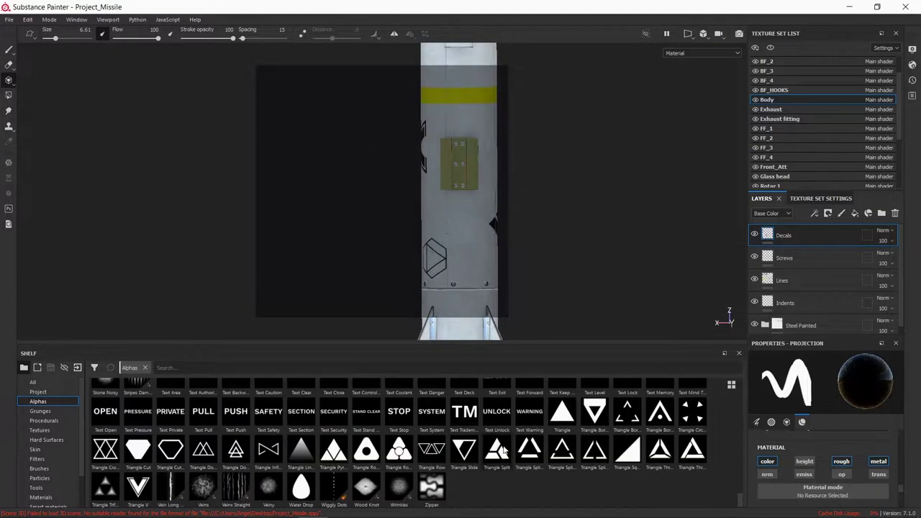
pyautogui.scroll(5, 740, 495)
pyautogui.scroll(5, 740, 495)
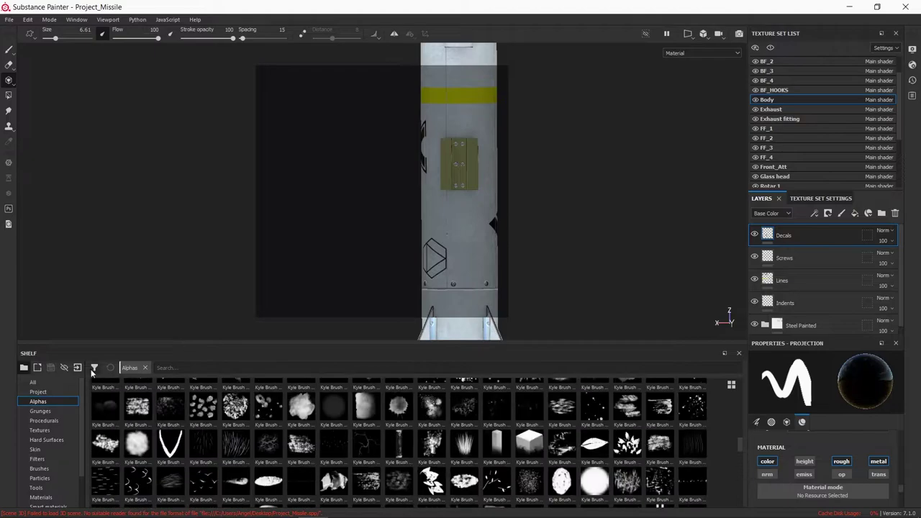
# Browse the JRO alphas folders (Free_Version, JRO_Decals, Gradient, HS_Alphas, 2k) for the decal.
pyautogui.doubleClick(475, 208)
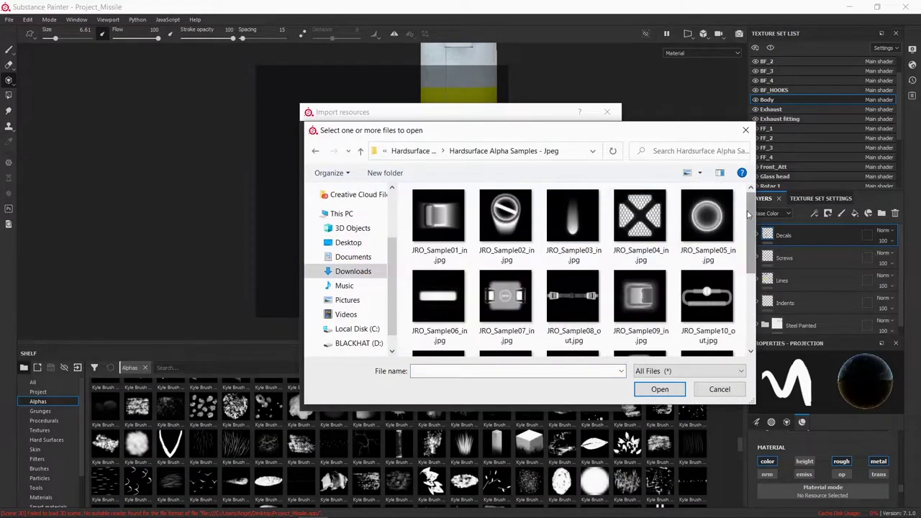
pyautogui.scroll(-3, 747, 210)
pyautogui.click(360, 150)
pyautogui.click(359, 151)
pyautogui.doubleClick(452, 229)
pyautogui.doubleClick(649, 237)
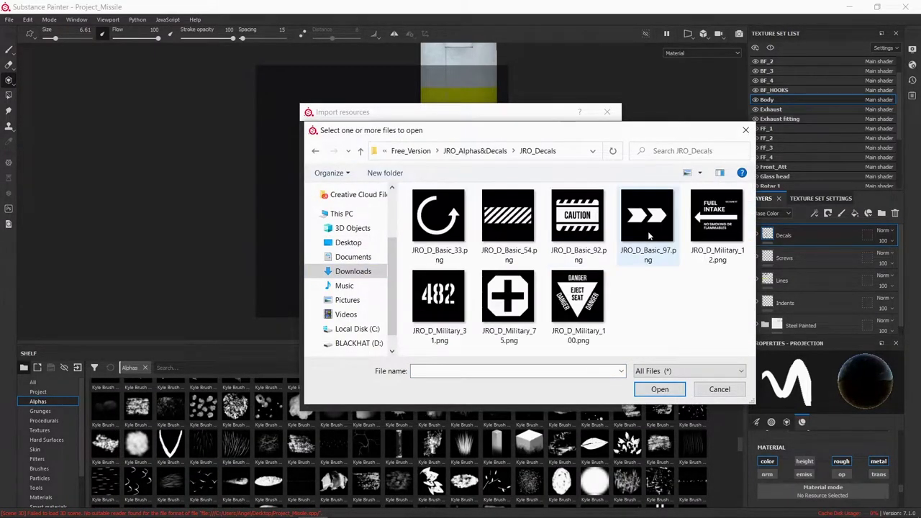
pyautogui.click(360, 151)
pyautogui.doubleClick(455, 221)
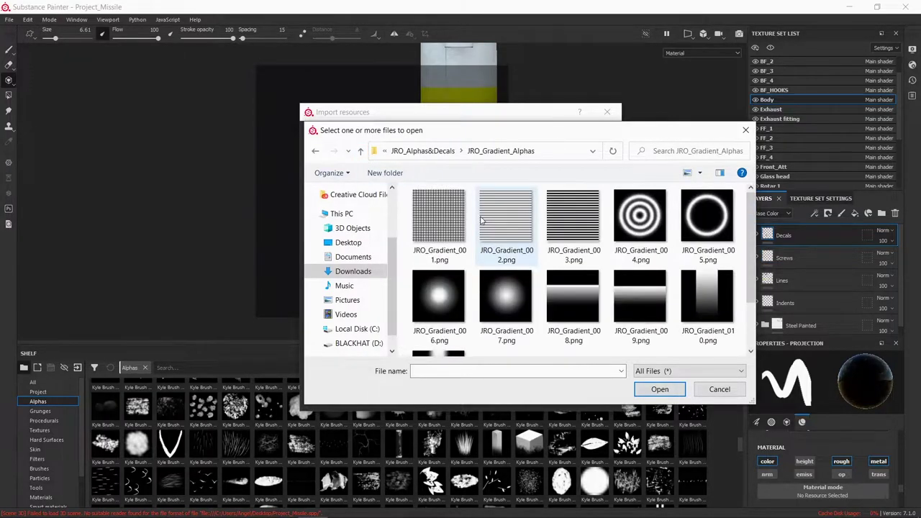
pyautogui.click(360, 150)
pyautogui.doubleClick(447, 234)
pyautogui.click(360, 150)
pyautogui.doubleClick(462, 208)
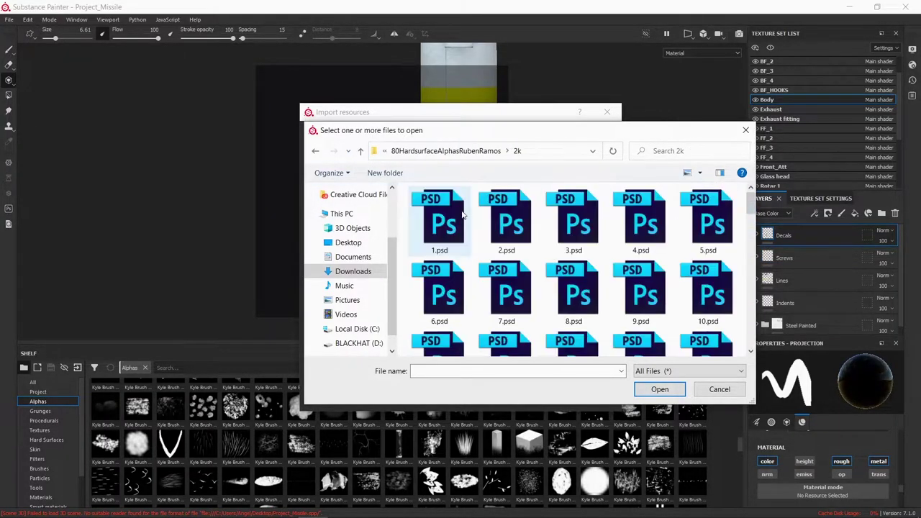
pyautogui.scroll(-3, 462, 214)
pyautogui.scroll(-10, 463, 215)
pyautogui.doubleClick(509, 323)
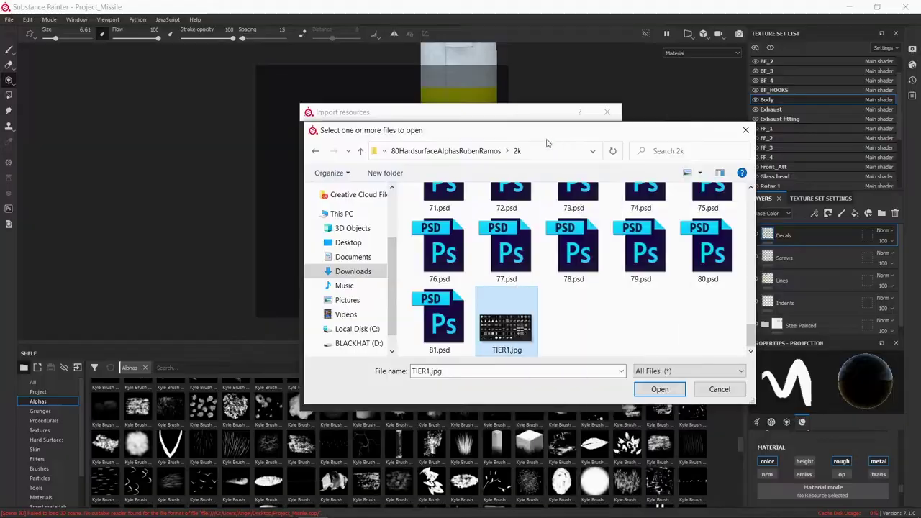
pyautogui.click(906, 20)
# Import JRO_D_Basic_92.png from Compressed > Free_Version > JRO_Decals as a texture.
pyautogui.click(495, 151)
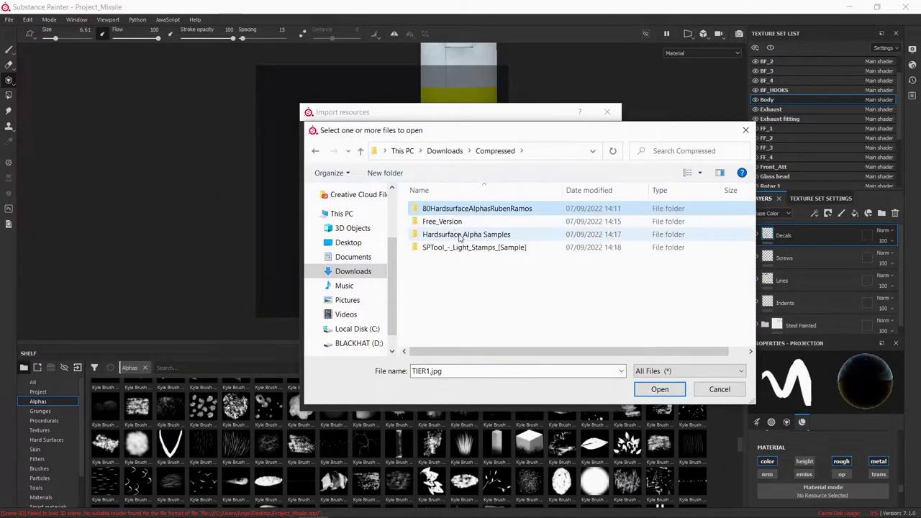
pyautogui.doubleClick(455, 209)
pyautogui.click(360, 151)
pyautogui.click(360, 150)
pyautogui.doubleClick(446, 221)
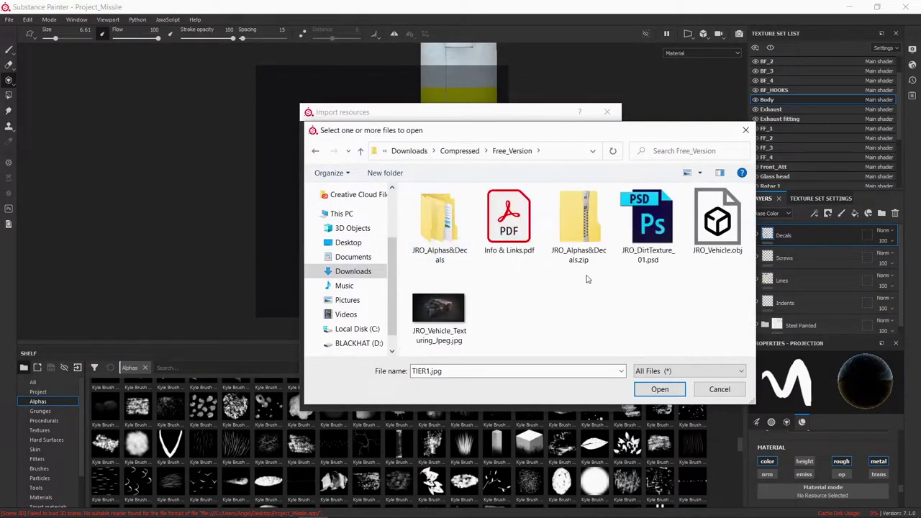
pyautogui.doubleClick(441, 214)
pyautogui.doubleClick(442, 214)
pyautogui.doubleClick(578, 216)
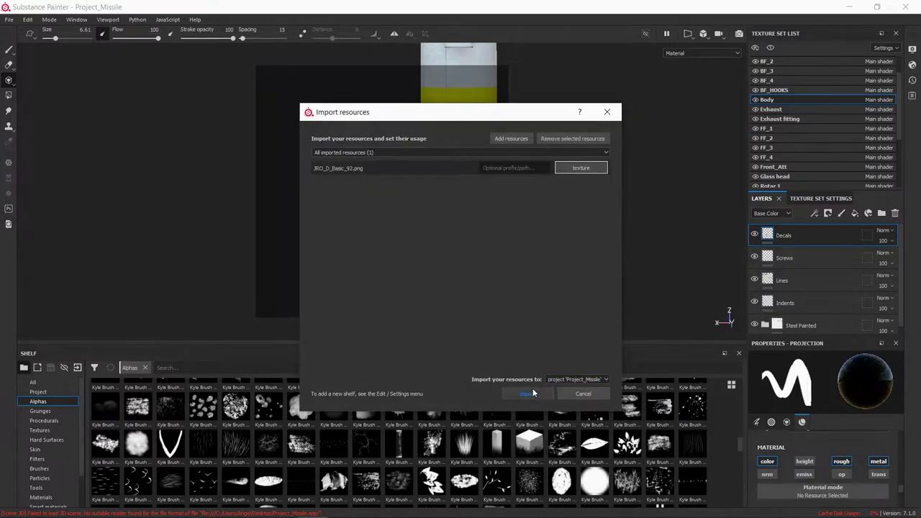
pyautogui.click(533, 393)
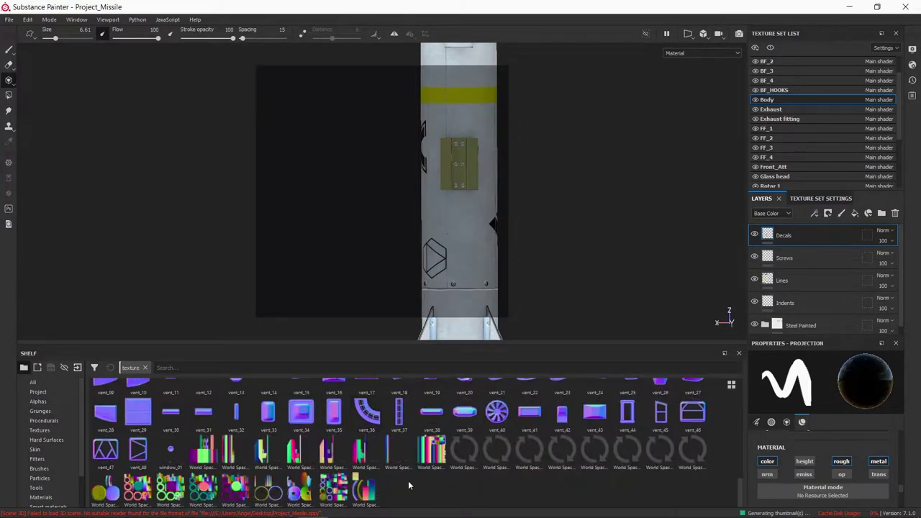
# Load the JRO_D_Basic_92 CAUTION decal into the projection's Base Color slot.
pyautogui.scroll(5, 408, 475)
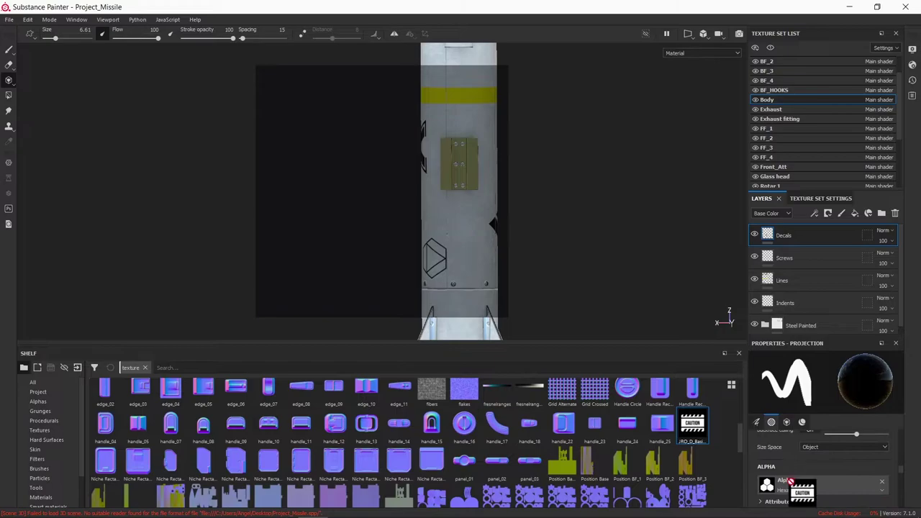
pyautogui.moveTo(790, 481); pyautogui.dragTo(692, 424)
pyautogui.scroll(-1, 799, 466)
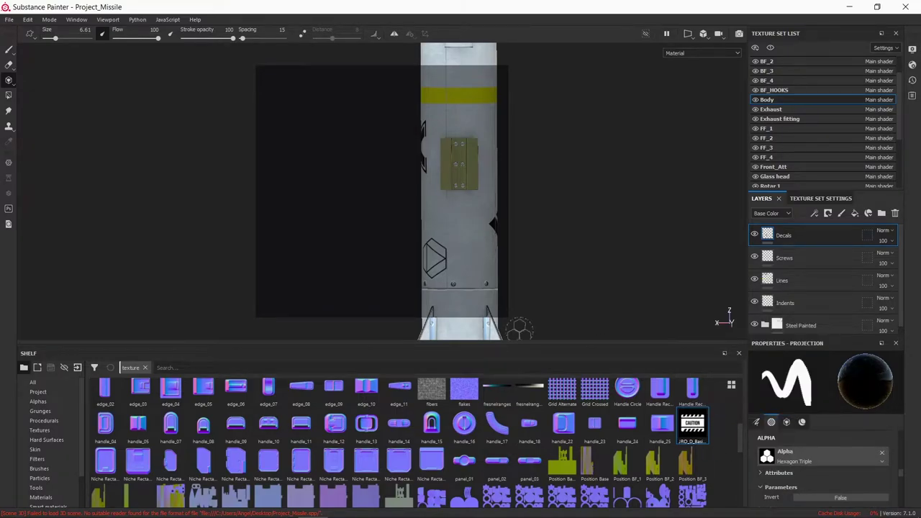
pyautogui.click(38, 401)
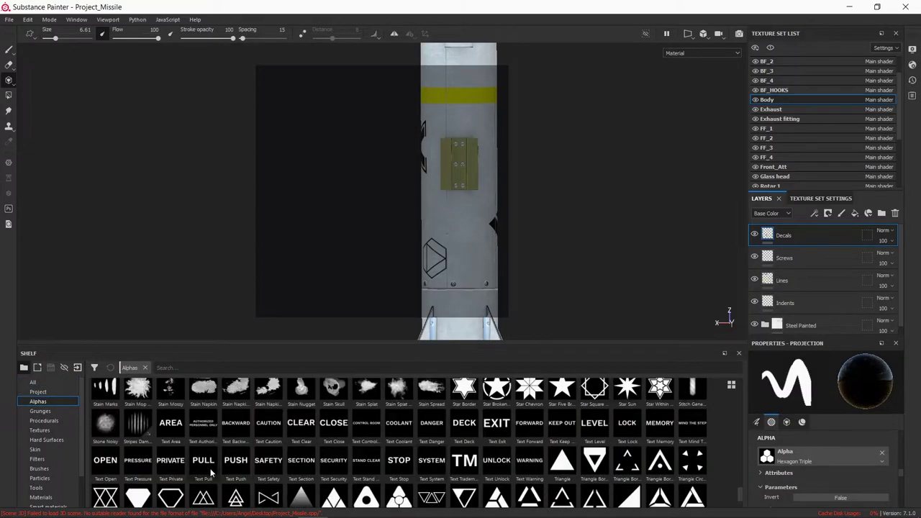
pyautogui.scroll(-1, 419, 425)
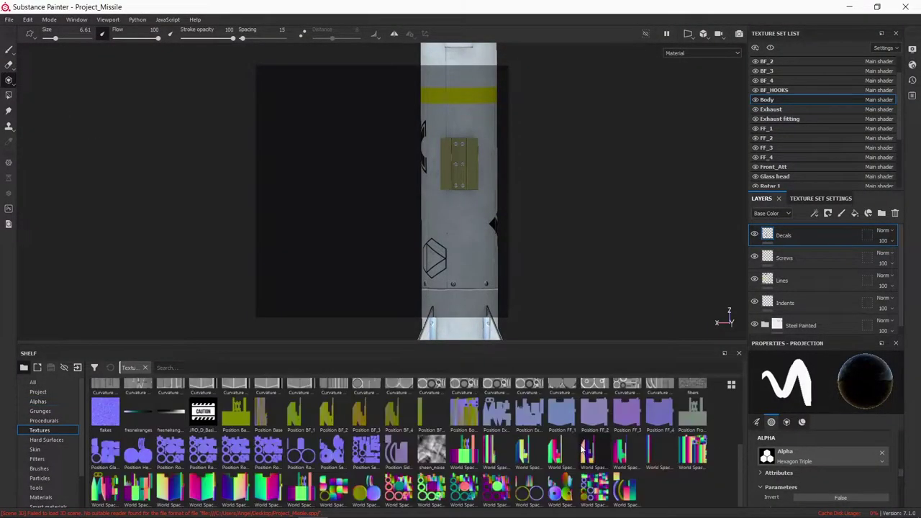
pyautogui.moveTo(869, 496)
pyautogui.mouseDown()
pyautogui.moveTo(828, 458)
pyautogui.moveTo(857, 477)
pyautogui.mouseUp()
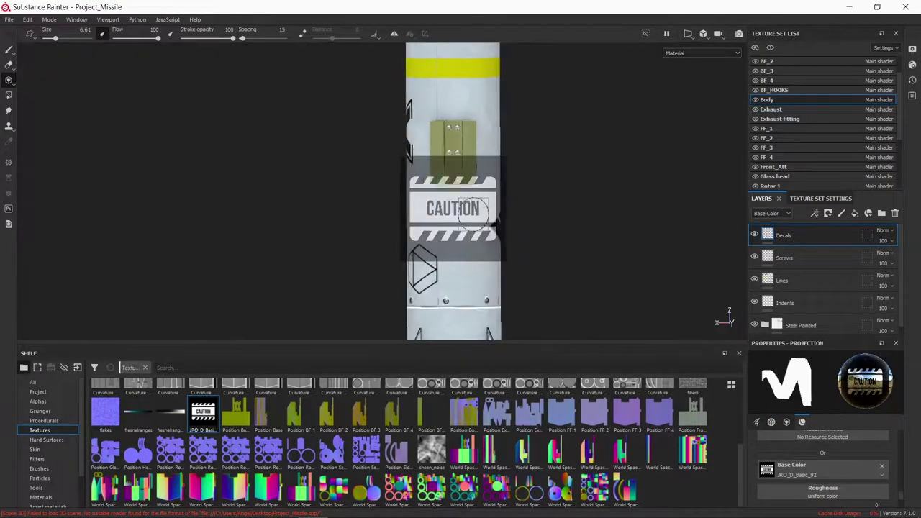
# Scale the CAUTION stencil down near the nose and enable the roughness channel.
pyautogui.keyDown('alt'); pyautogui.moveTo(402, 198); pyautogui.dragTo(526, 277); pyautogui.keyUp('alt')
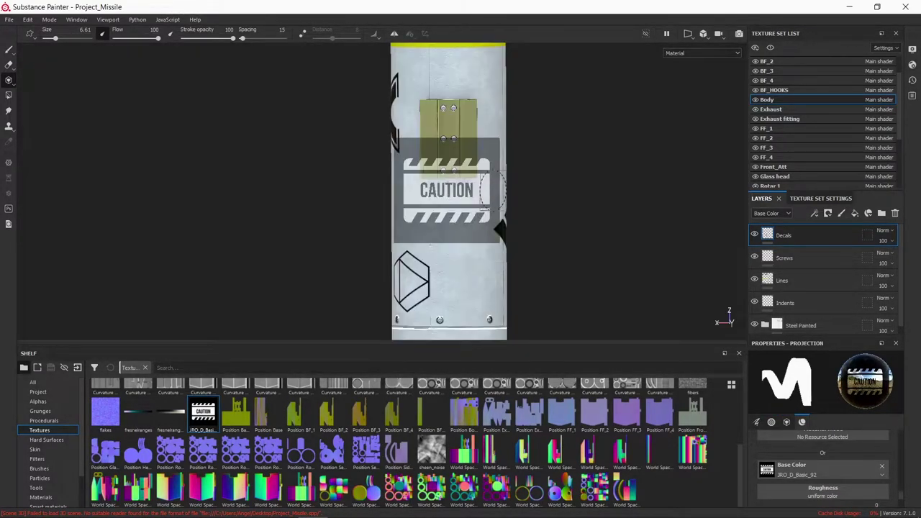
pyautogui.moveTo(524, 298); pyautogui.dragTo(502, 236, button='right')
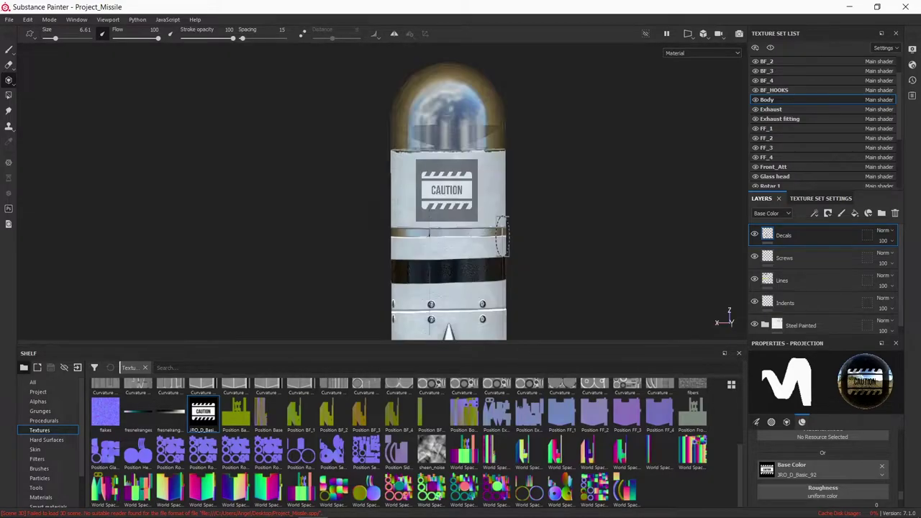
pyautogui.scroll(1, 475, 192)
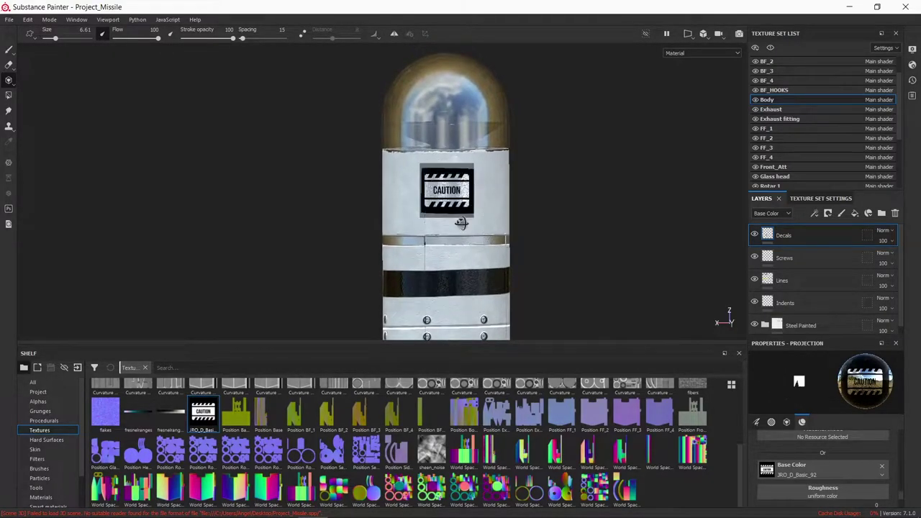
pyautogui.keyDown('alt'); pyautogui.moveTo(461, 223); pyautogui.dragTo(275, 177); pyautogui.keyUp('alt')
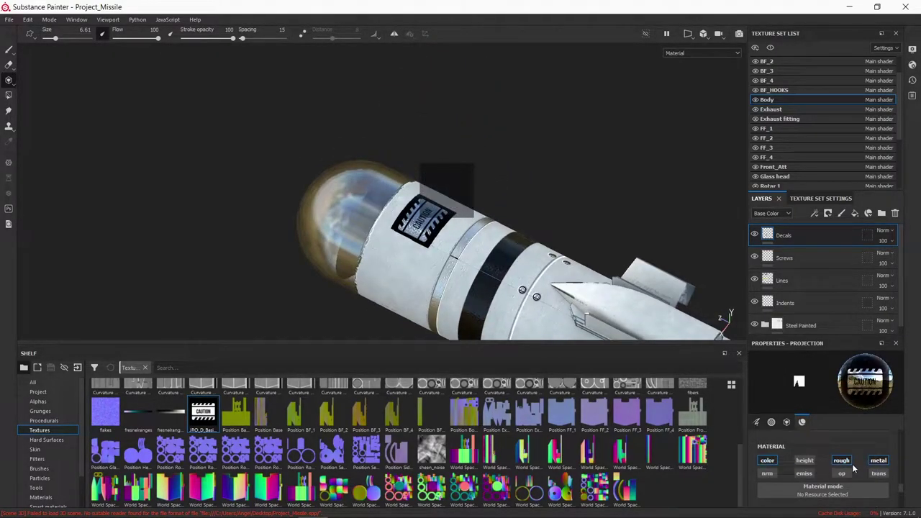
pyautogui.click(841, 461)
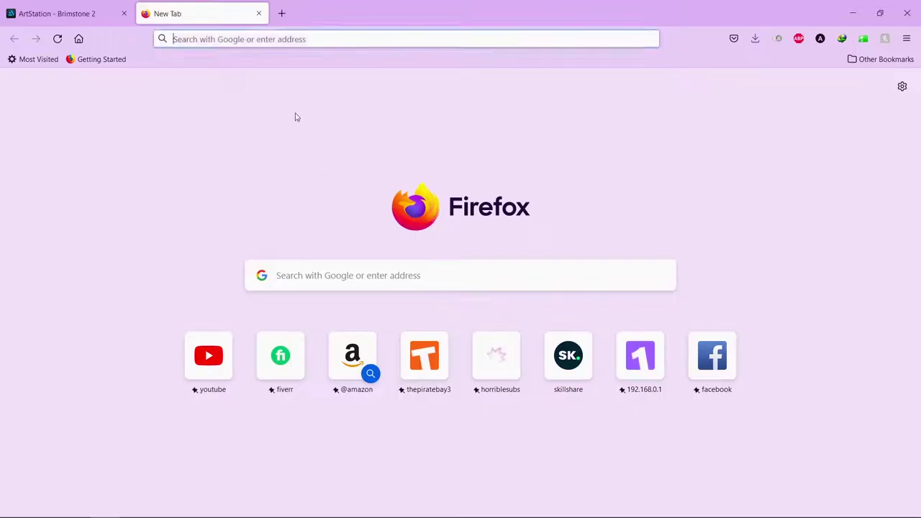
# Search Google Images for 'barcode model no', then for 'barcode missile'.
pyautogui.write('barcode model no')
pyautogui.press('Return')
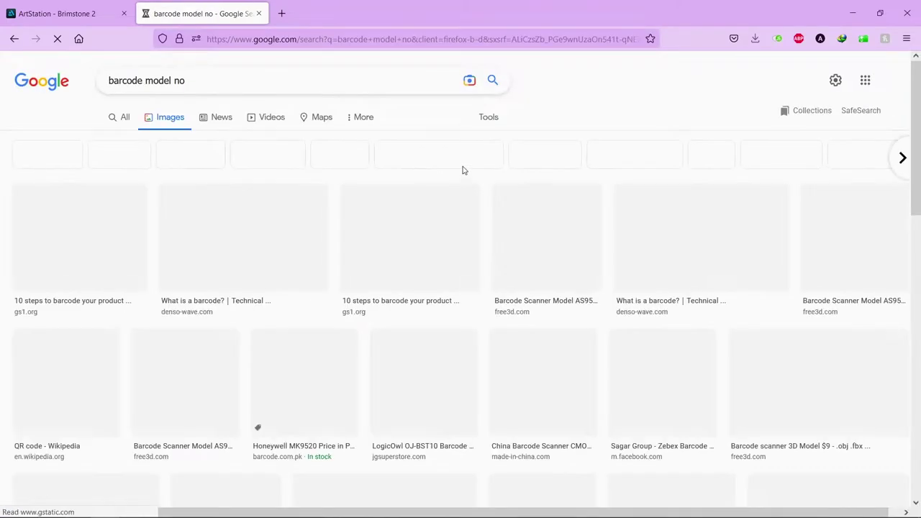
pyautogui.scroll(-10, 462, 168)
pyautogui.scroll(-5, 549, 191)
pyautogui.scroll(15, 549, 192)
pyautogui.click(171, 80)
pyautogui.press('BackSpace')
pyautogui.press('BackSpace')
pyautogui.press('BackSpace')
# Search 'military barcode' and save the MIL-STD-130 barcode label image.
pyautogui.press('BackSpace')
pyautogui.press('BackSpace')
pyautogui.press('BackSpace')
pyautogui.write('issile')
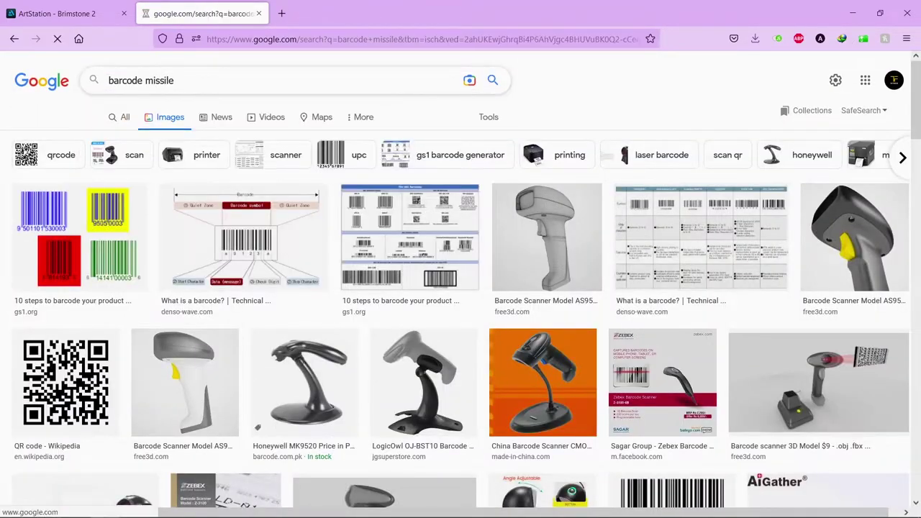
pyautogui.press('Return')
pyautogui.scroll(-5, 461, 287)
pyautogui.scroll(5, 461, 288)
pyautogui.write('b')
pyautogui.press('BackSpace')
pyautogui.write('military barcode')
pyautogui.press('Return')
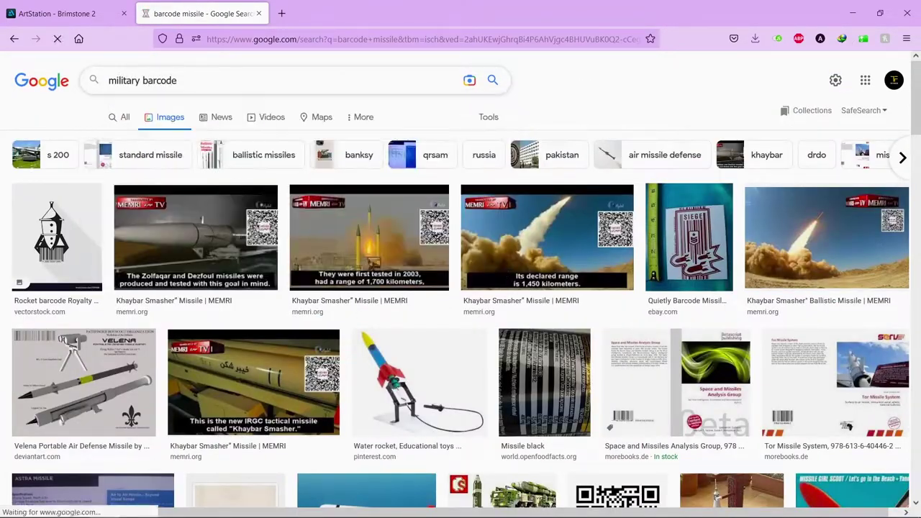
pyautogui.scroll(-3, 581, 257)
pyautogui.scroll(-3, 581, 257)
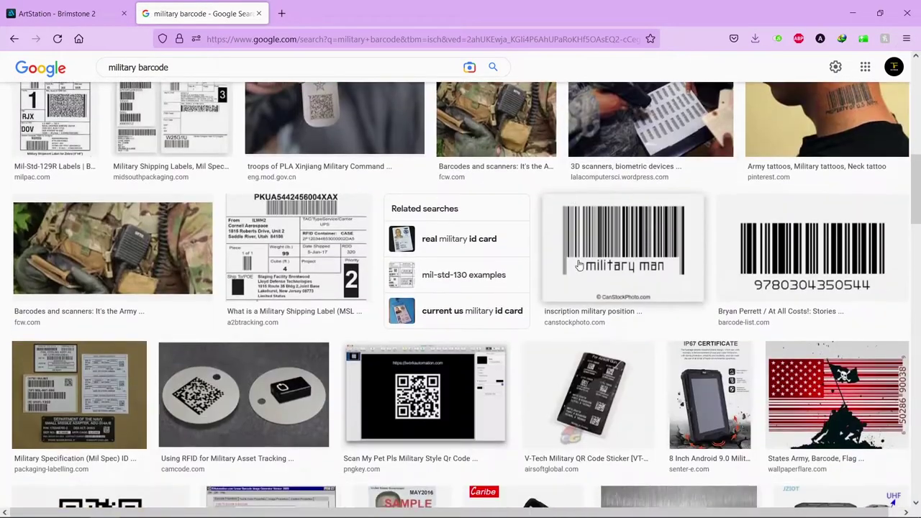
pyautogui.scroll(3, 605, 248)
pyautogui.scroll(3, 605, 248)
pyautogui.click(606, 247)
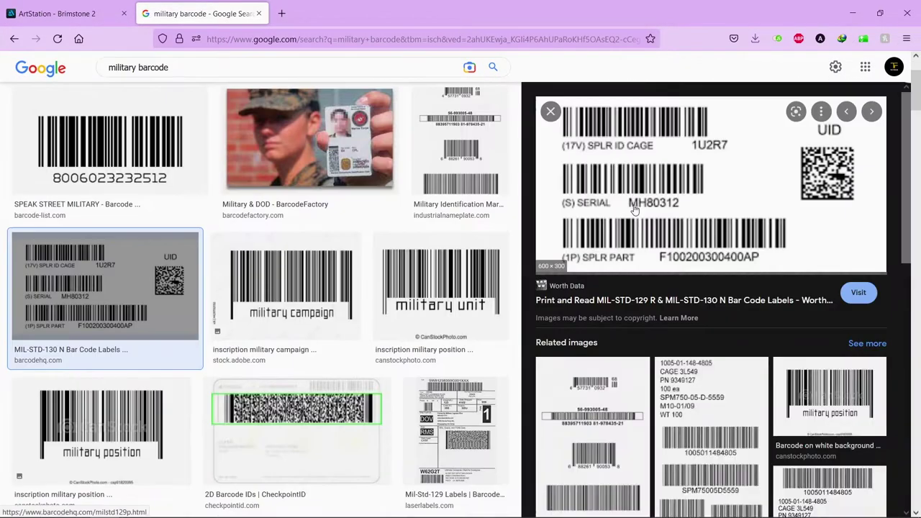
pyautogui.click(693, 364)
pyautogui.press('Return')
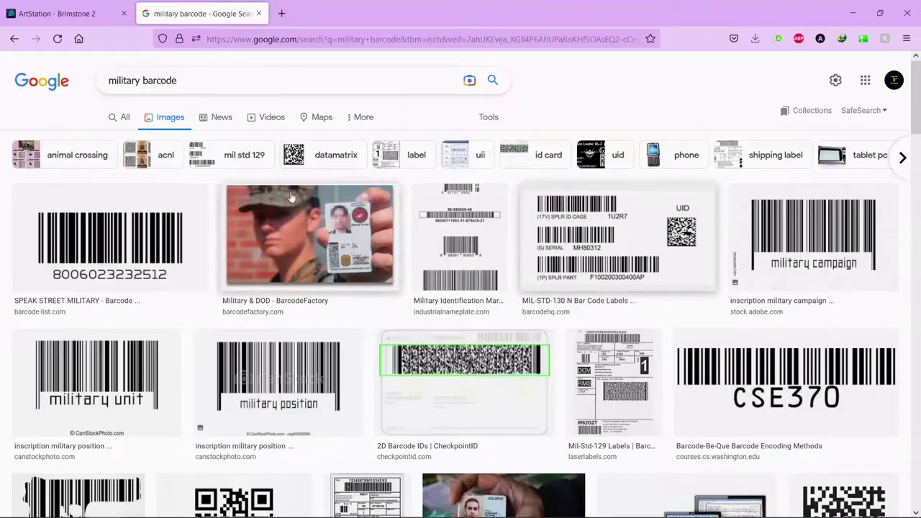
# Search for military weapon barcode images, then for 'barcode decal'.
pyautogui.write('apon')
pyautogui.press('Return')
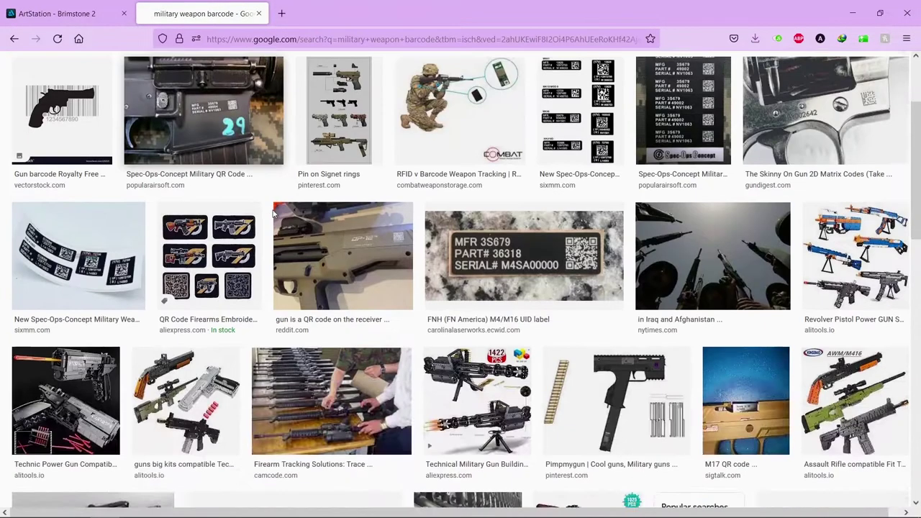
pyautogui.scroll(2, 461, 288)
pyautogui.tripleClick(216, 80)
pyautogui.write('barcode miss')
pyautogui.press('BackSpace')
pyautogui.press('BackSpace')
pyautogui.press('BackSpace')
pyautogui.write('decal')
pyautogui.press('Return')
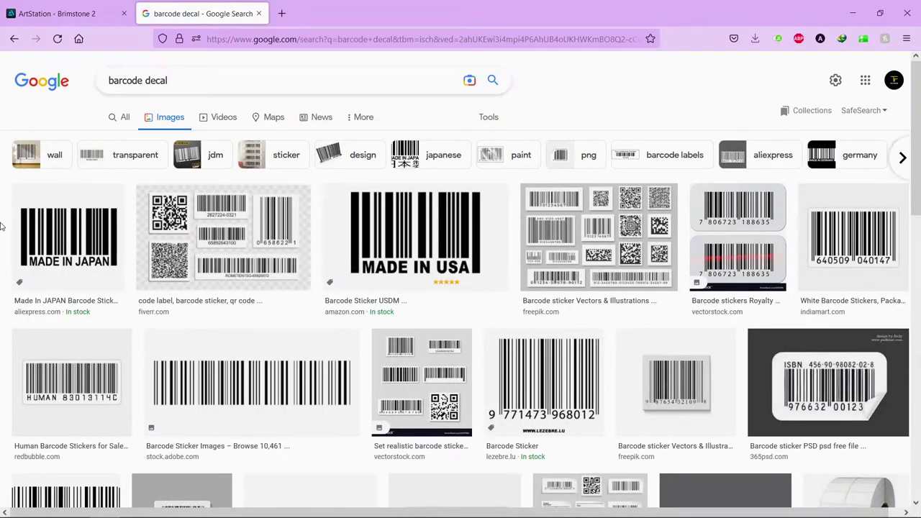
# Narrow the barcode decal results to label designs and preview the first one.
pyautogui.scroll(-5, 2, 228)
pyautogui.scroll(-3, 2, 227)
pyautogui.scroll(-5, 2, 228)
pyautogui.scroll(-3, 2, 227)
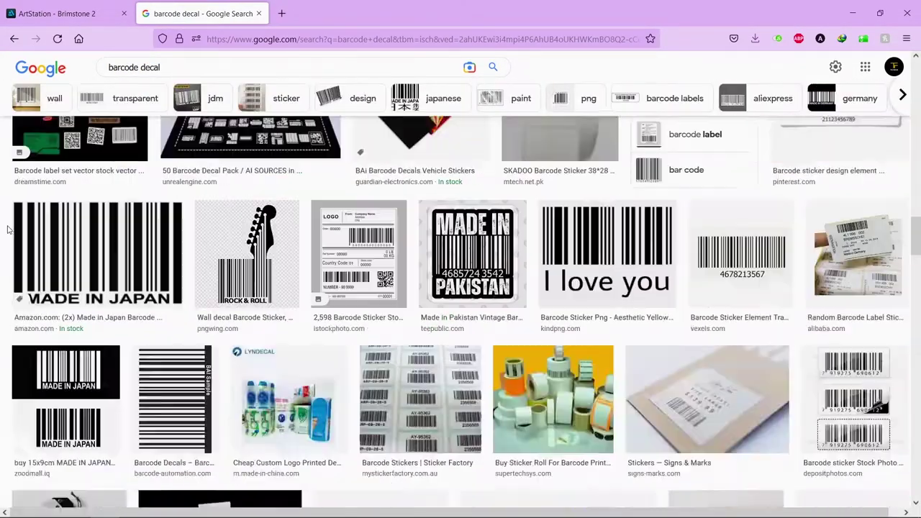
pyautogui.scroll(-3, 2, 228)
pyautogui.click(363, 155)
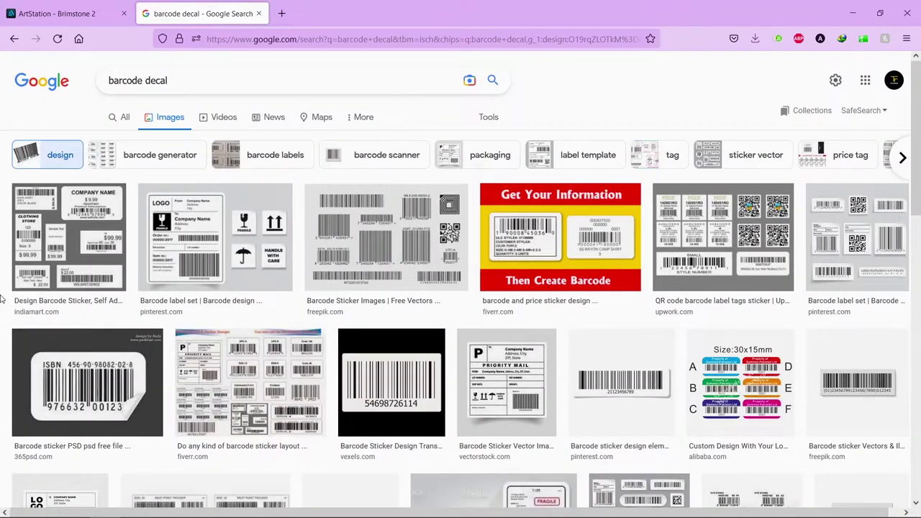
pyautogui.click(21, 273)
pyautogui.press('Escape')
pyautogui.scroll(-3, 536, 215)
# Back in Substance Painter, import the 130N-Construct barcode image as a resource.
pyautogui.scroll(-3, 536, 215)
pyautogui.hotkey('alt', 'Tab')
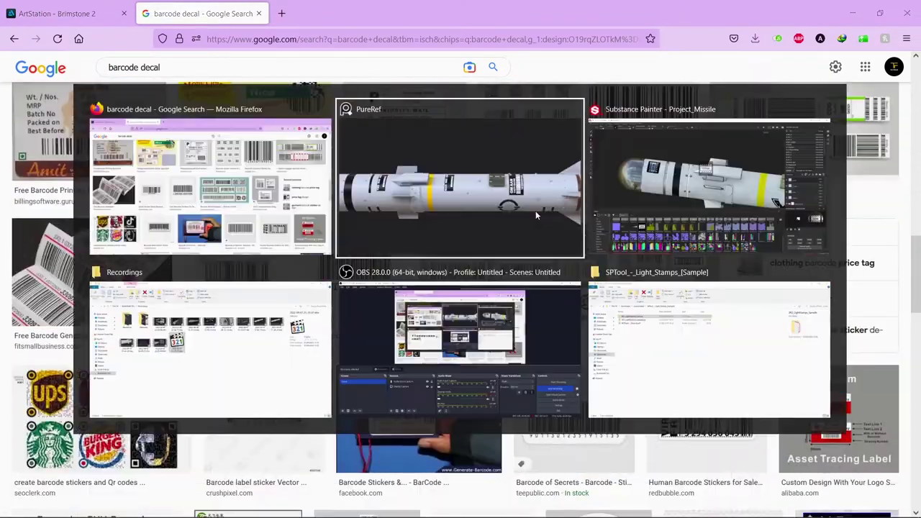
pyautogui.hotkey('alt', 'Tab')
pyautogui.click(512, 137)
pyautogui.click(700, 174)
pyautogui.click(720, 97)
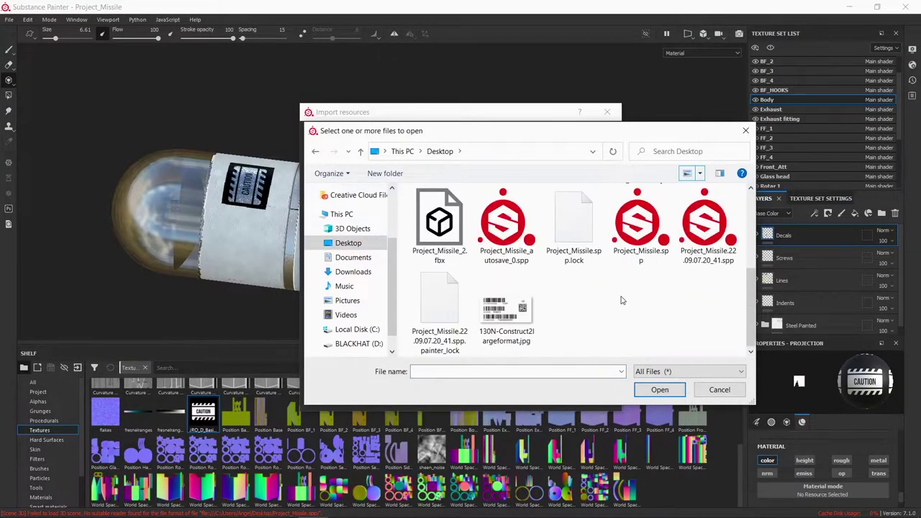
pyautogui.doubleClick(506, 313)
pyautogui.click(584, 393)
# Use the barcode image as projection base colour, enlarged and positioned on the body.
pyautogui.moveTo(707, 455); pyautogui.dragTo(792, 489)
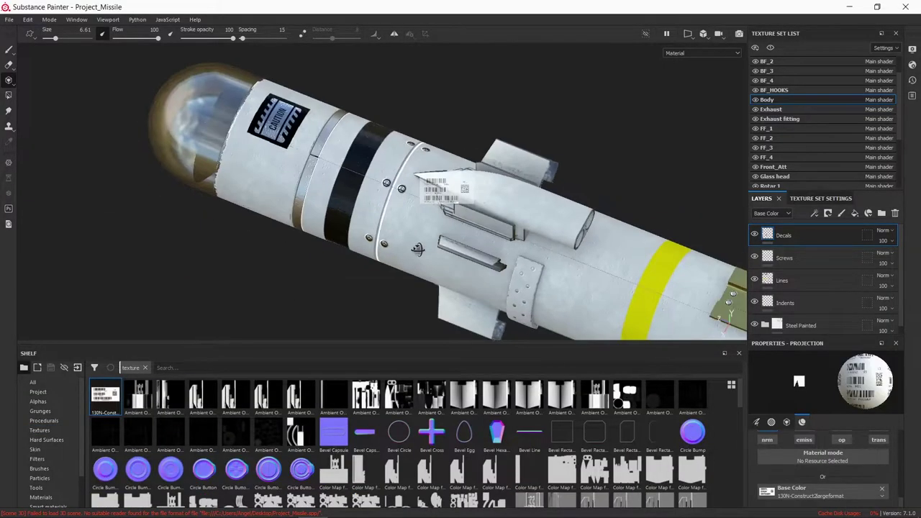
pyautogui.keyDown('alt'); pyautogui.moveTo(432, 216); pyautogui.dragTo(468, 187); pyautogui.keyUp('alt')
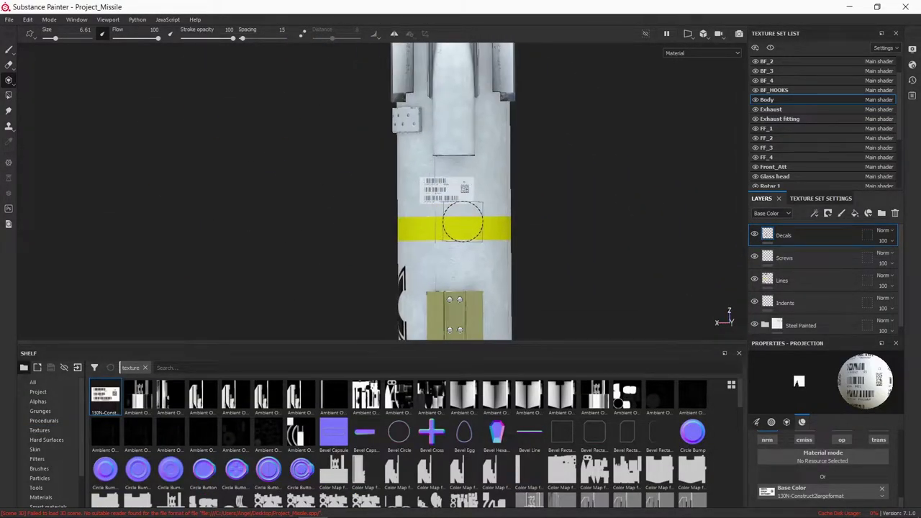
pyautogui.keyDown('alt'); pyautogui.moveTo(463, 222); pyautogui.dragTo(449, 230, button='middle'); pyautogui.keyUp('alt')
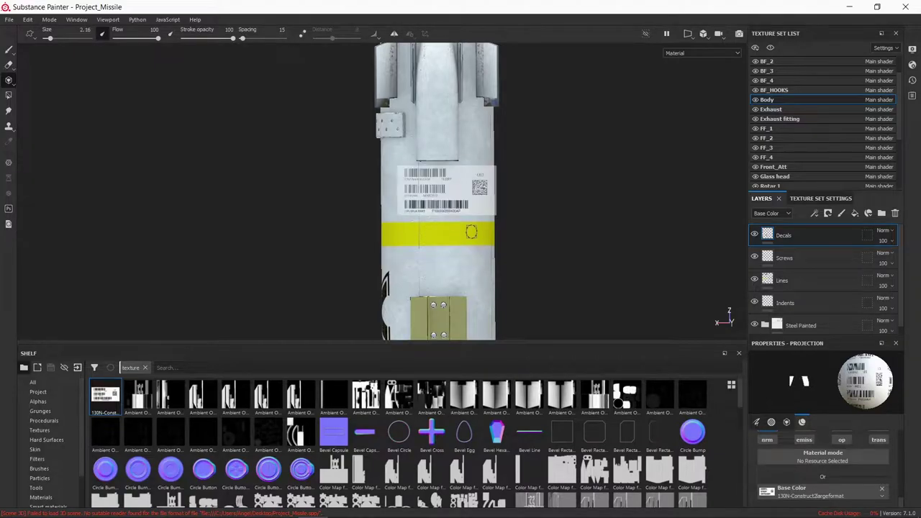
pyautogui.keyDown('alt'); pyautogui.moveTo(449, 230); pyautogui.dragTo(468, 186); pyautogui.keyUp('alt')
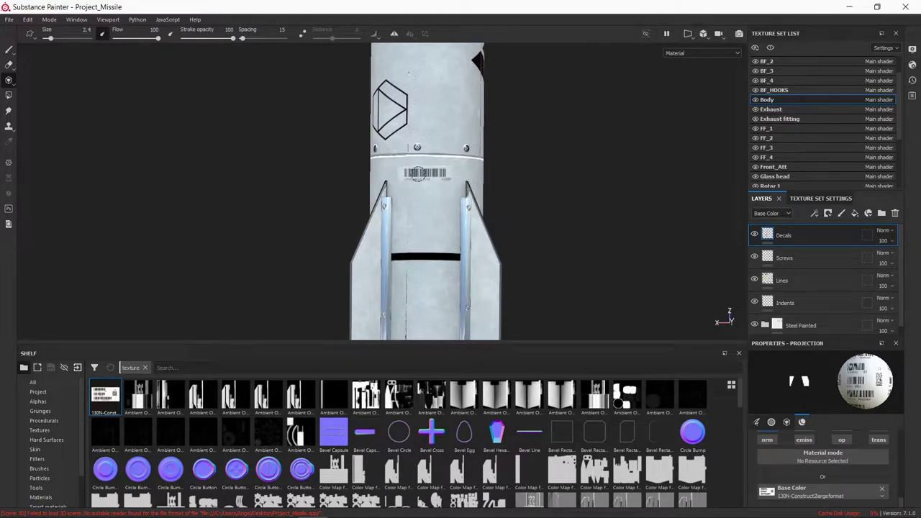
pyautogui.moveTo(418, 175)
pyautogui.keyDown('alt'); pyautogui.mouseDown()
pyautogui.moveTo(436, 243)
pyautogui.moveTo(461, 216)
pyautogui.mouseUp(); pyautogui.keyUp('alt')
# Switch to brush painting and view the nose and body diagonally.
pyautogui.press('1')
pyautogui.scroll(5, 460, 216)
pyautogui.scroll(-4, 461, 216)
pyautogui.scroll(3, 518, 216)
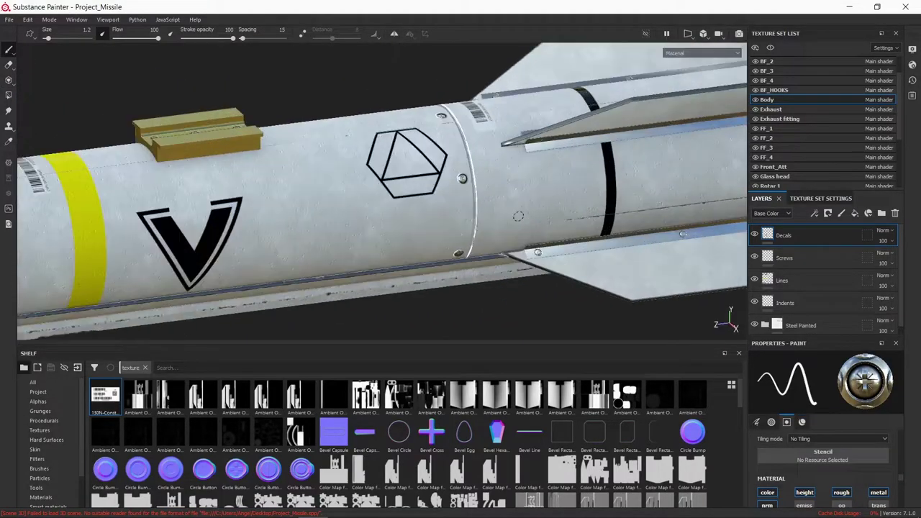
pyautogui.scroll(-5, 518, 215)
pyautogui.scroll(3, 518, 216)
pyautogui.moveTo(518, 216)
pyautogui.keyDown('alt'); pyautogui.mouseDown()
pyautogui.moveTo(370, 205)
pyautogui.moveTo(421, 207)
pyautogui.moveTo(414, 180)
pyautogui.moveTo(428, 183)
pyautogui.mouseUp(); pyautogui.keyUp('alt')
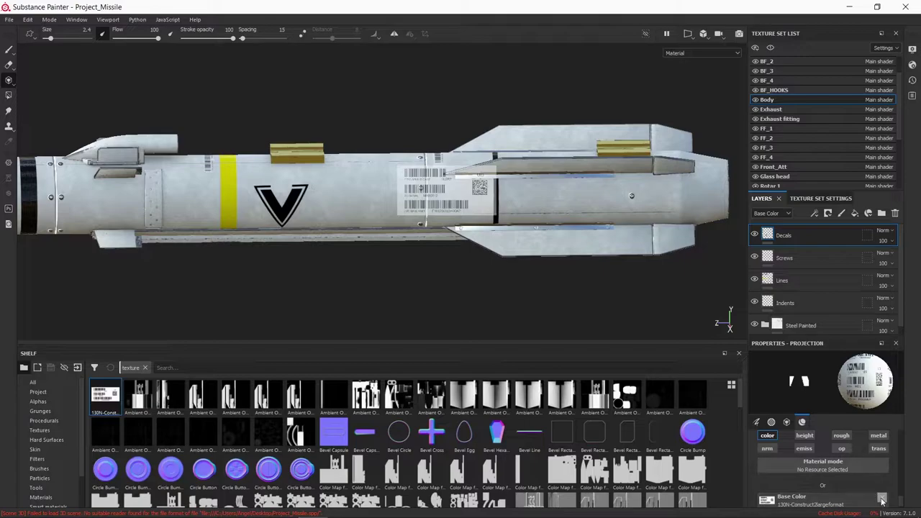
# Browse the shelf alphas and turn on mirrored symmetry.
pyautogui.click(38, 402)
pyautogui.scroll(-5, 497, 447)
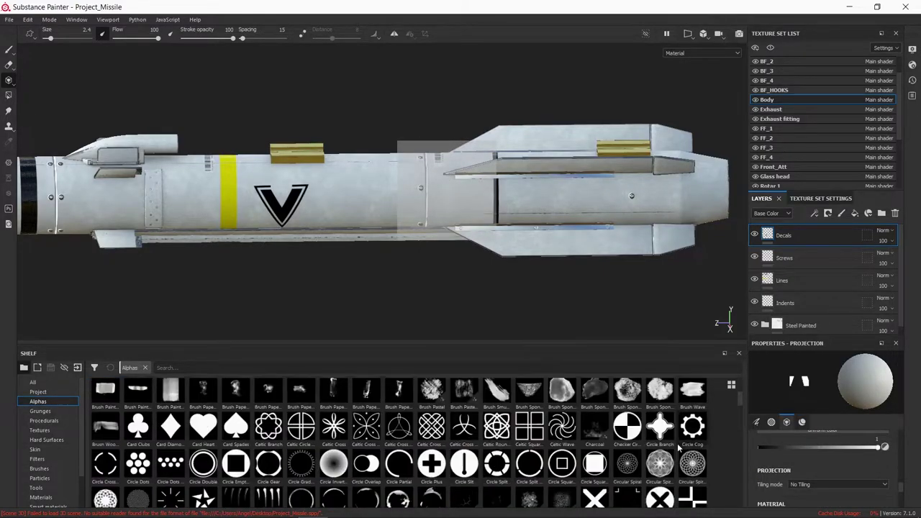
pyautogui.scroll(-5, 576, 446)
pyautogui.scroll(-5, 679, 448)
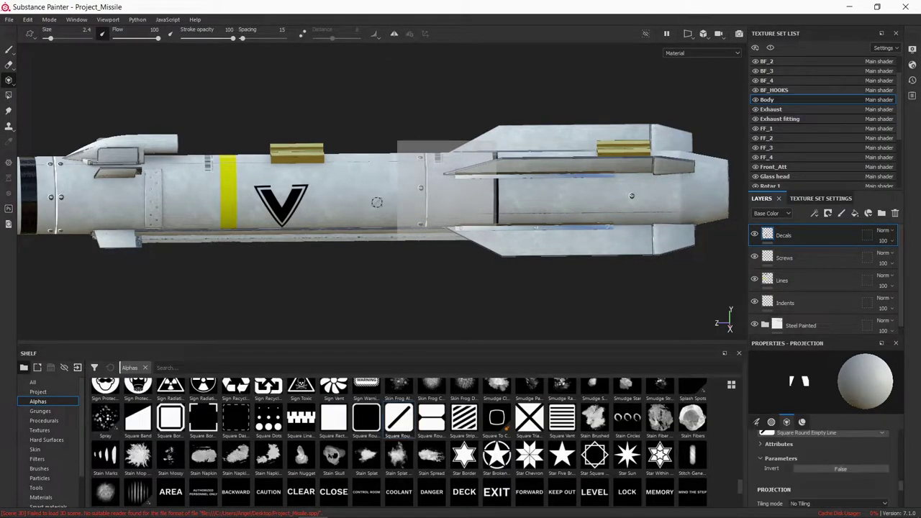
pyautogui.scroll(2, 376, 203)
pyautogui.scroll(3, 532, 454)
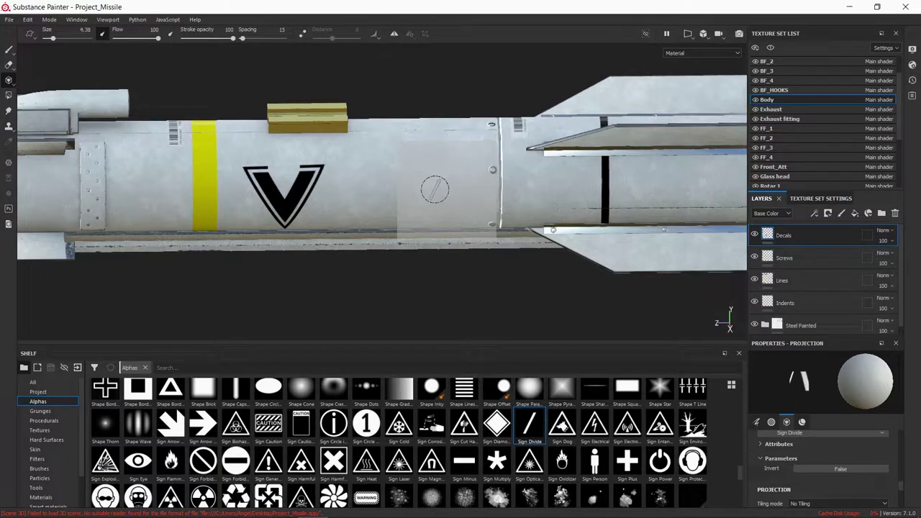
pyautogui.scroll(2, 437, 183)
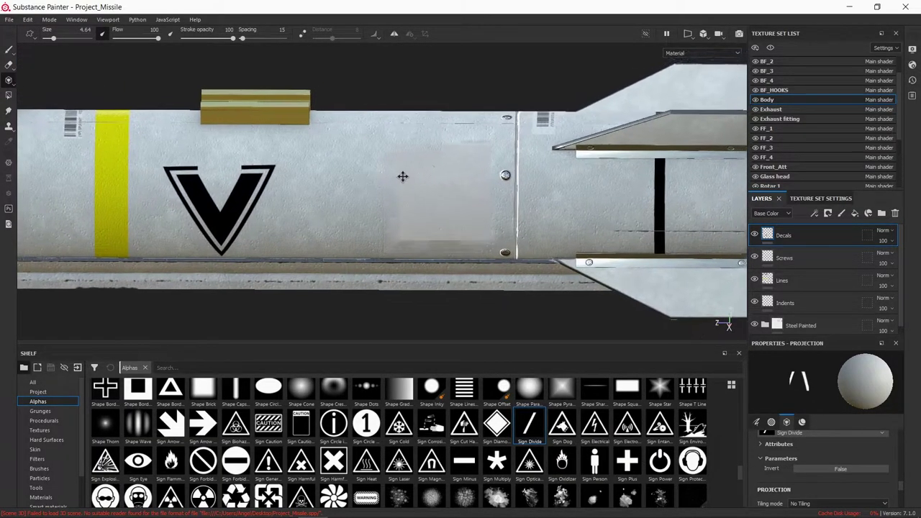
pyautogui.click(394, 34)
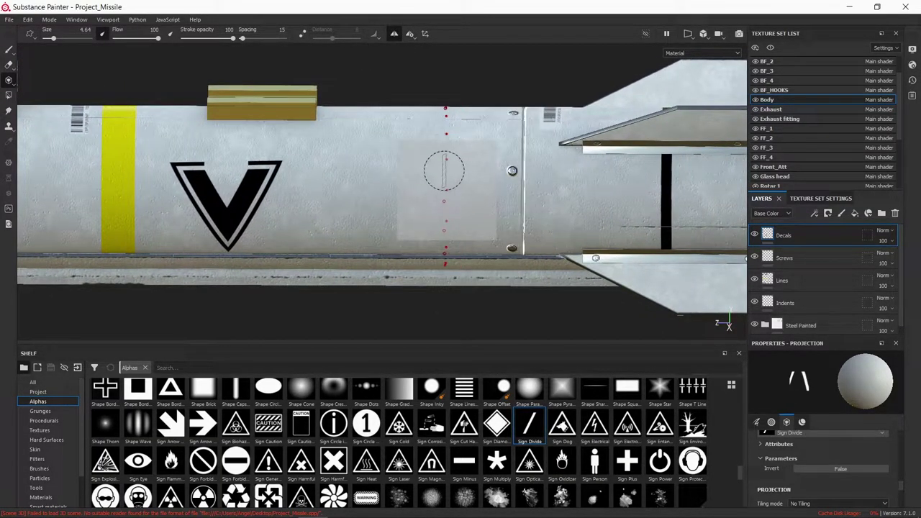
# From a side view, load Niche Rectangle Bottom from Hard Surfaces into the projection.
pyautogui.scroll(-5, 855, 484)
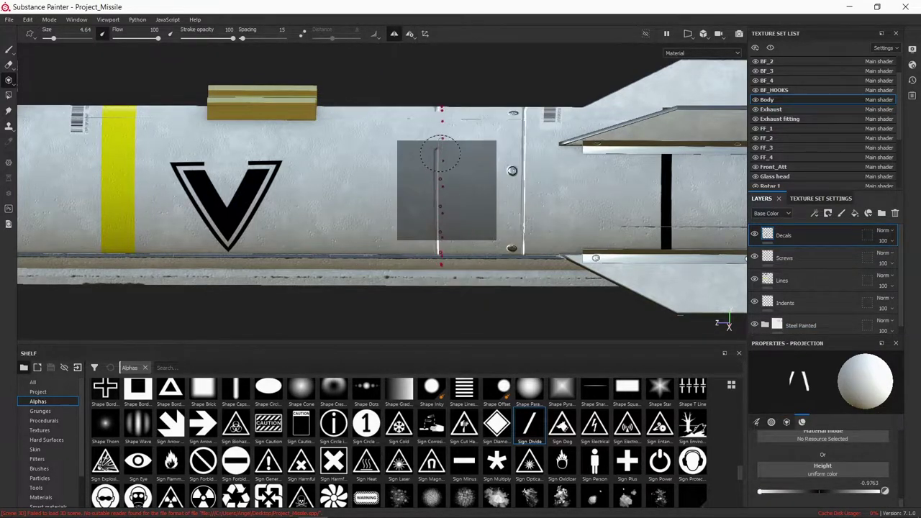
pyautogui.moveTo(440, 155)
pyautogui.keyDown('alt'); pyautogui.mouseDown()
pyautogui.moveTo(434, 213)
pyautogui.moveTo(449, 209)
pyautogui.mouseUp(); pyautogui.keyUp('alt')
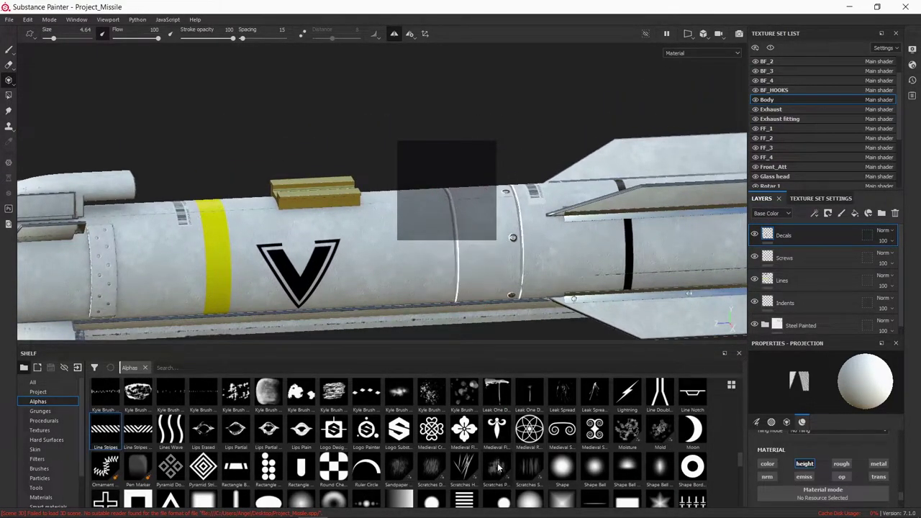
pyautogui.scroll(-2, 499, 469)
pyautogui.scroll(-2, 499, 468)
pyautogui.scroll(-1, 499, 468)
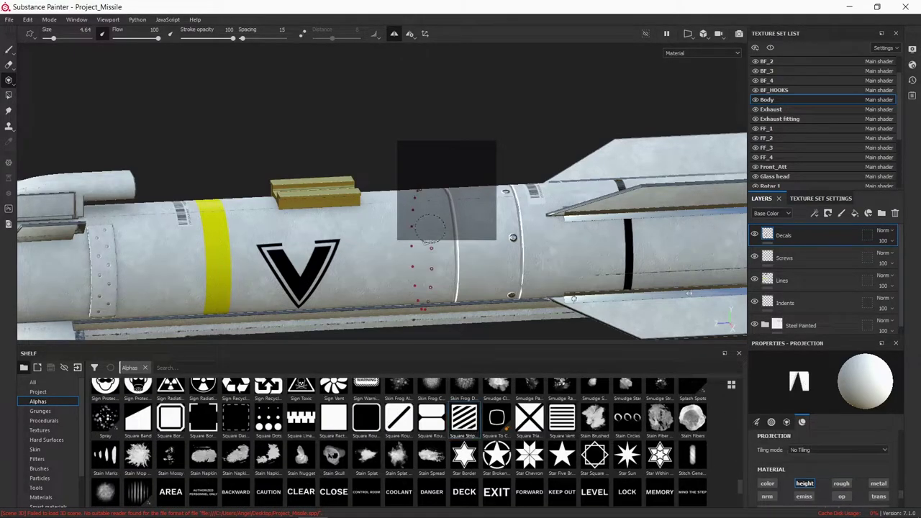
pyautogui.keyDown('alt'); pyautogui.moveTo(430, 229); pyautogui.dragTo(446, 208); pyautogui.keyUp('alt')
pyautogui.scroll(3, 446, 209)
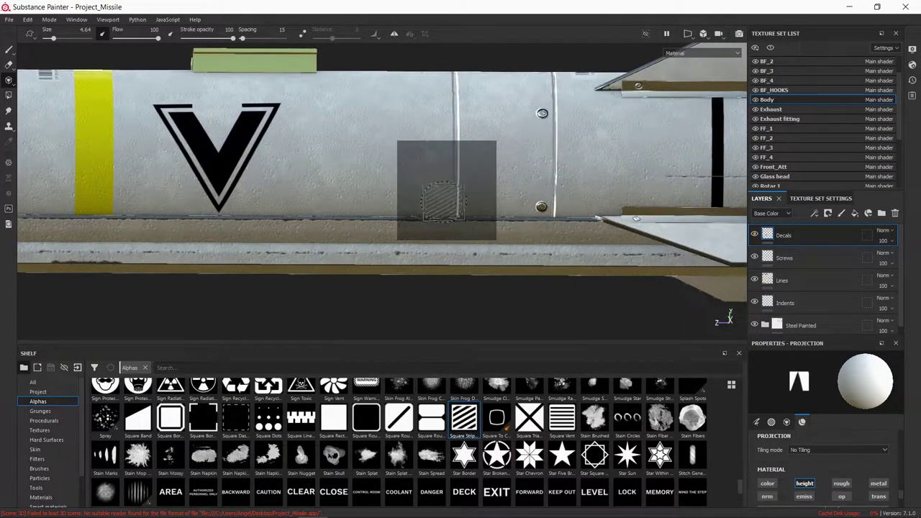
pyautogui.click(46, 440)
pyautogui.moveTo(105, 395)
pyautogui.mouseDown()
pyautogui.moveTo(765, 474)
pyautogui.moveTo(616, 460)
pyautogui.moveTo(823, 475)
pyautogui.mouseUp()
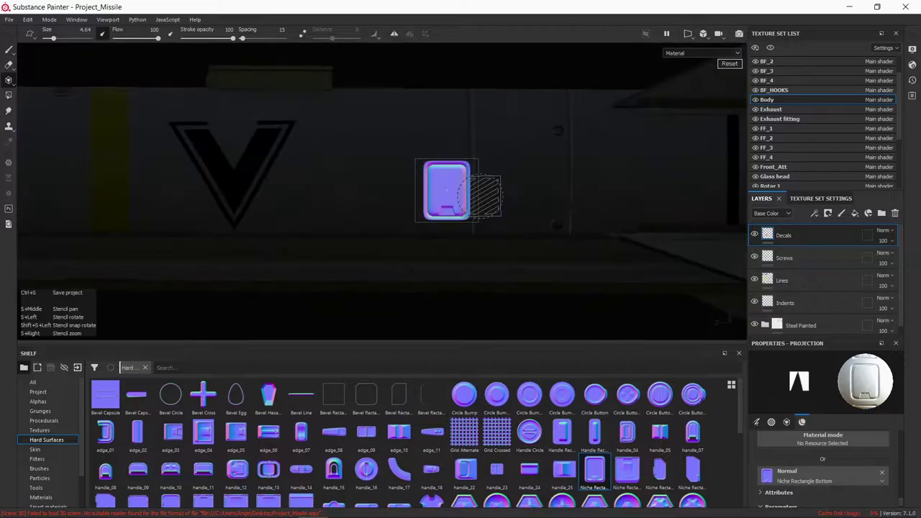
# Stamp a shrunken, rotated niche panel and remove the Screw Pozidrive Round alpha.
pyautogui.moveTo(489, 193); pyautogui.dragTo(481, 243)
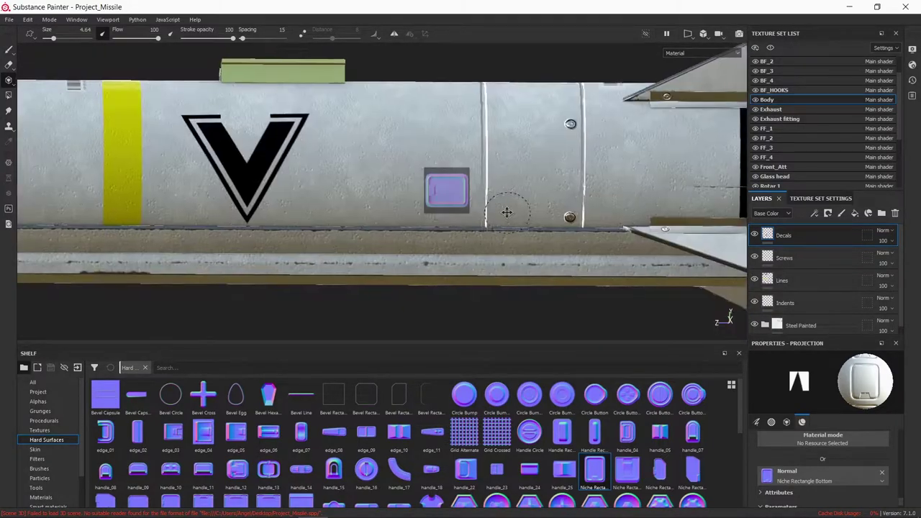
pyautogui.click(506, 212)
pyautogui.scroll(5, 518, 196)
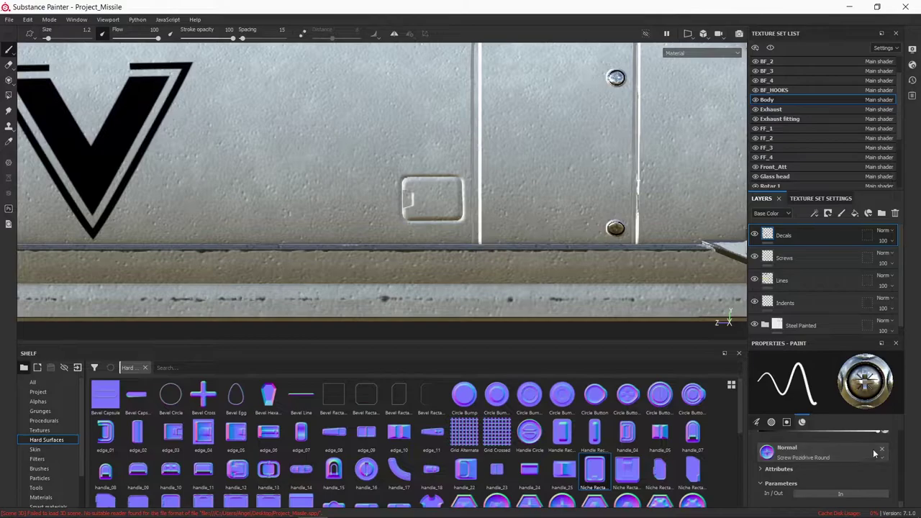
pyautogui.click(881, 450)
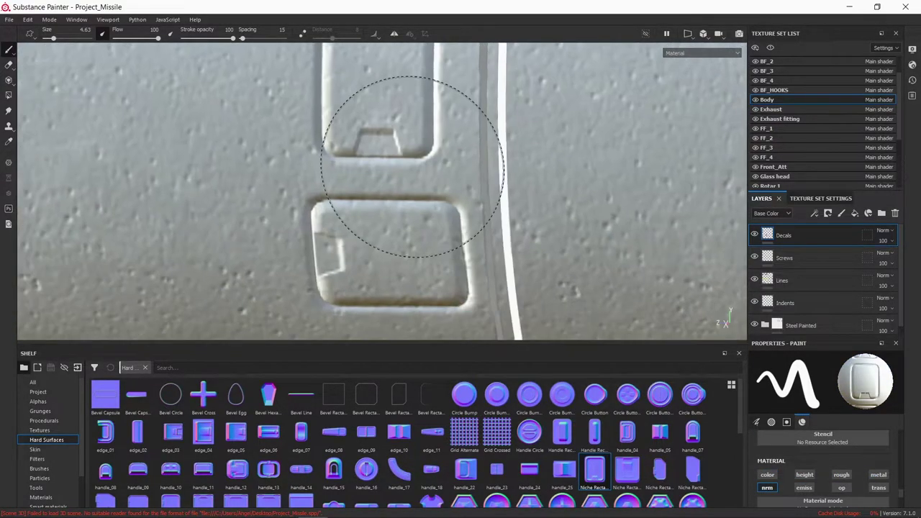
# Inspect the missile and triangle logo up close, then save the project.
pyautogui.scroll(-5, 447, 171)
pyautogui.scroll(-5, 447, 171)
pyautogui.keyDown('alt'); pyautogui.moveTo(447, 171); pyautogui.dragTo(532, 228); pyautogui.keyUp('alt')
pyautogui.scroll(5, 532, 228)
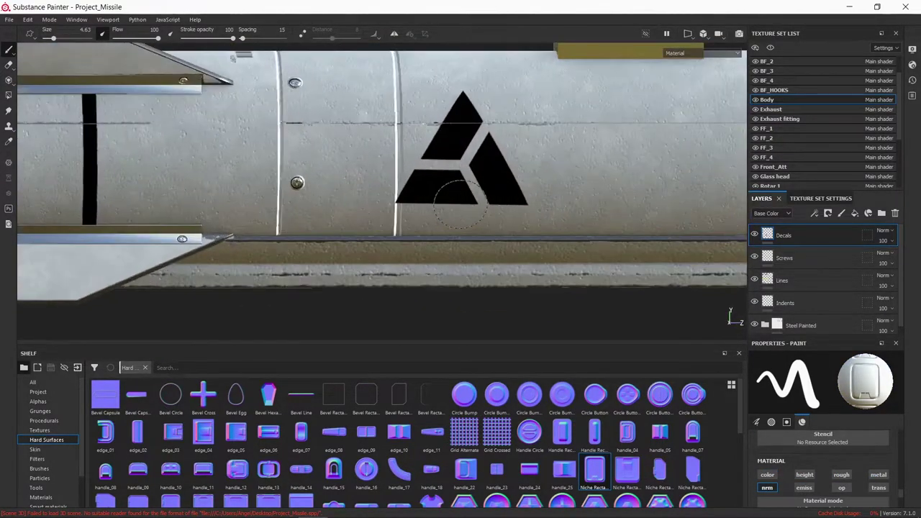
pyautogui.keyDown('alt'); pyautogui.moveTo(461, 204); pyautogui.dragTo(367, 191); pyautogui.keyUp('alt')
pyautogui.click(367, 190)
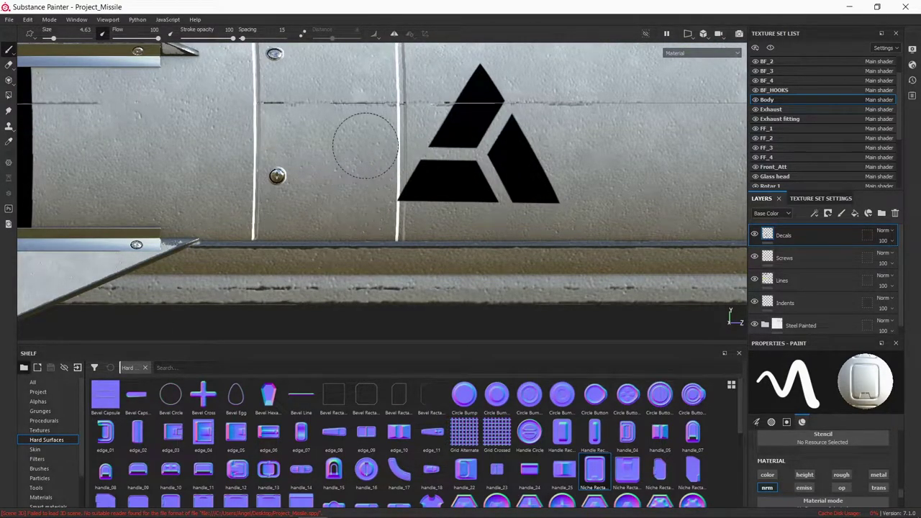
pyautogui.moveTo(365, 146)
pyautogui.keyDown('alt'); pyautogui.mouseDown()
pyautogui.moveTo(339, 113)
pyautogui.moveTo(369, 115)
pyautogui.moveTo(441, 171)
pyautogui.moveTo(632, 164)
pyautogui.mouseUp(); pyautogui.keyUp('alt')
pyautogui.scroll(-5, 364, 109)
pyautogui.scroll(2, 632, 164)
pyautogui.hotkey('ctrl', 's')
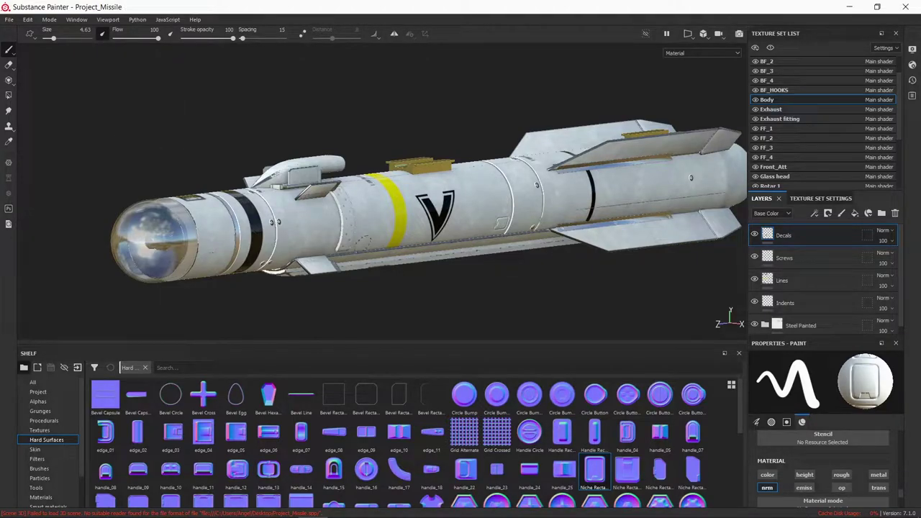
# Group the detail layers into a folder and collapse the Extras folder.
pyautogui.rightClick(788, 279)
pyautogui.click(799, 302)
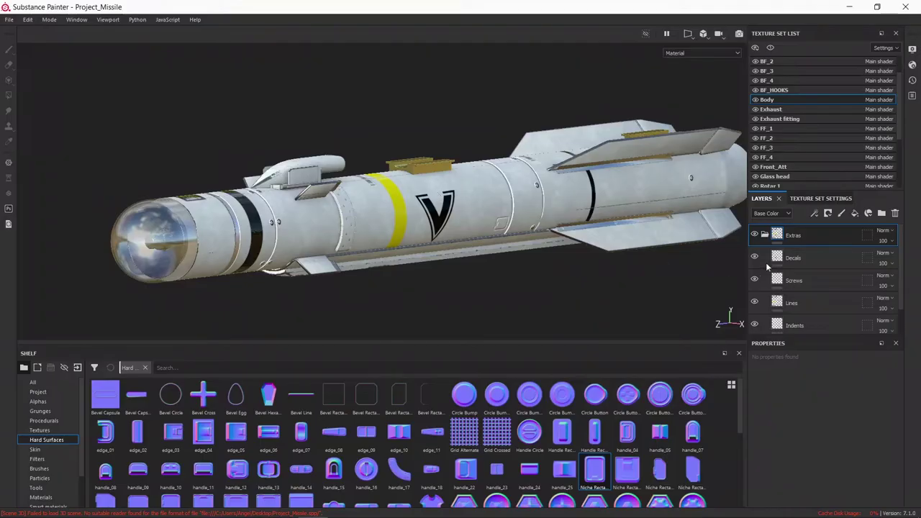
pyautogui.click(766, 237)
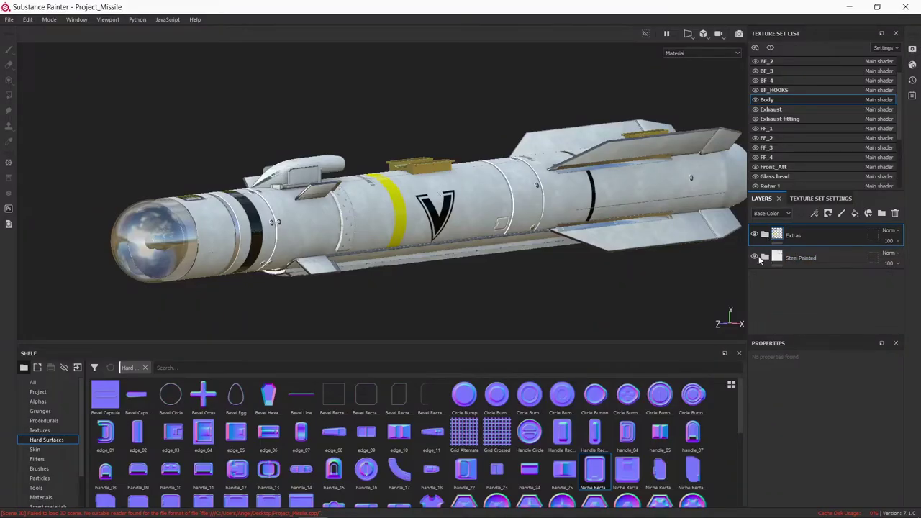
pyautogui.scroll(3, 474, 236)
pyautogui.scroll(3, 487, 216)
pyautogui.moveTo(487, 216)
pyautogui.keyDown('alt'); pyautogui.mouseDown()
pyautogui.moveTo(548, 257)
pyautogui.moveTo(450, 267)
pyautogui.mouseUp(); pyautogui.keyUp('alt')
# Test a red Dirt 2 stroke on a new paint layer in the exhaust, then undo and delete it.
pyautogui.click(841, 213)
pyautogui.click(39, 468)
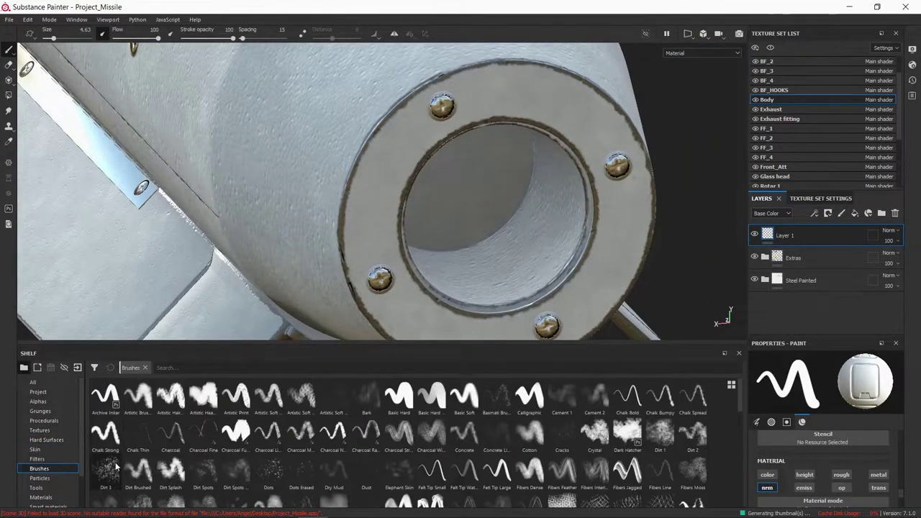
pyautogui.click(693, 433)
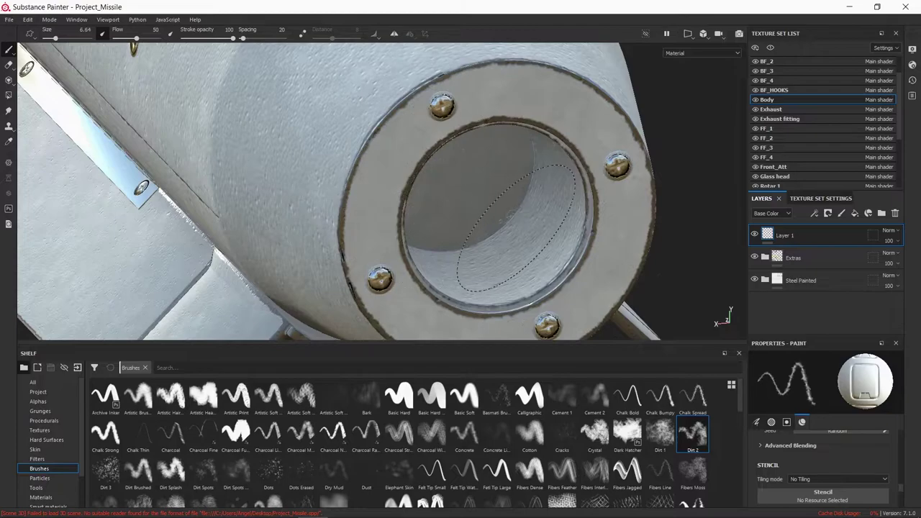
pyautogui.scroll(-3, 831, 457)
pyautogui.scroll(-3, 864, 461)
pyautogui.click(848, 446)
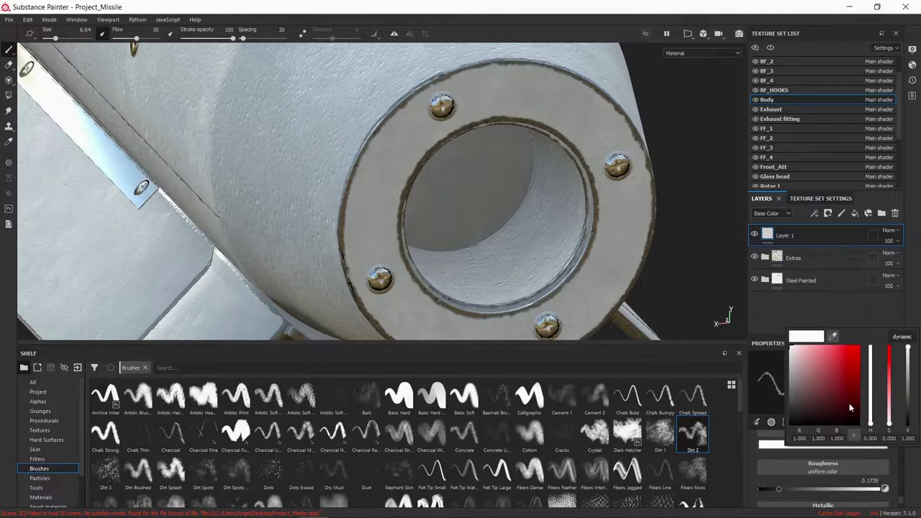
pyautogui.moveTo(795, 373); pyautogui.dragTo(858, 348)
pyautogui.scroll(2, 825, 461)
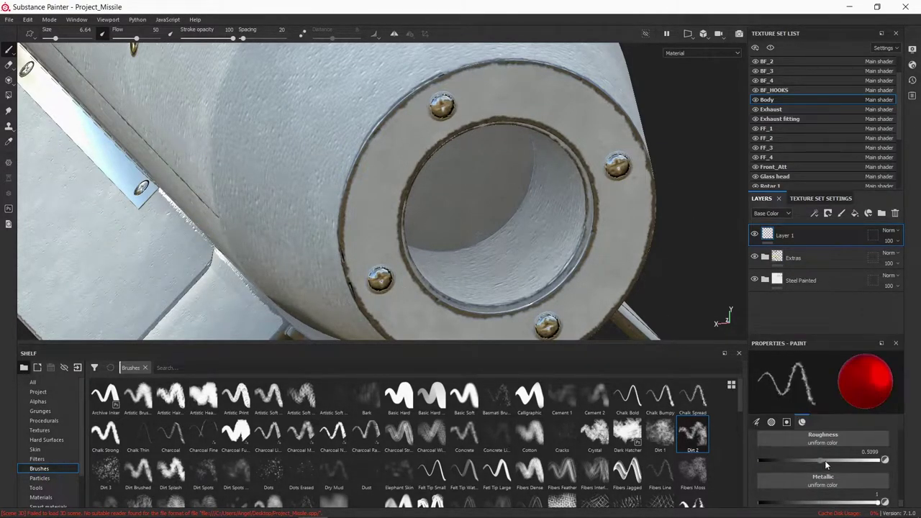
pyautogui.moveTo(486, 215); pyautogui.dragTo(536, 259)
pyautogui.hotkey('ctrl', 'z')
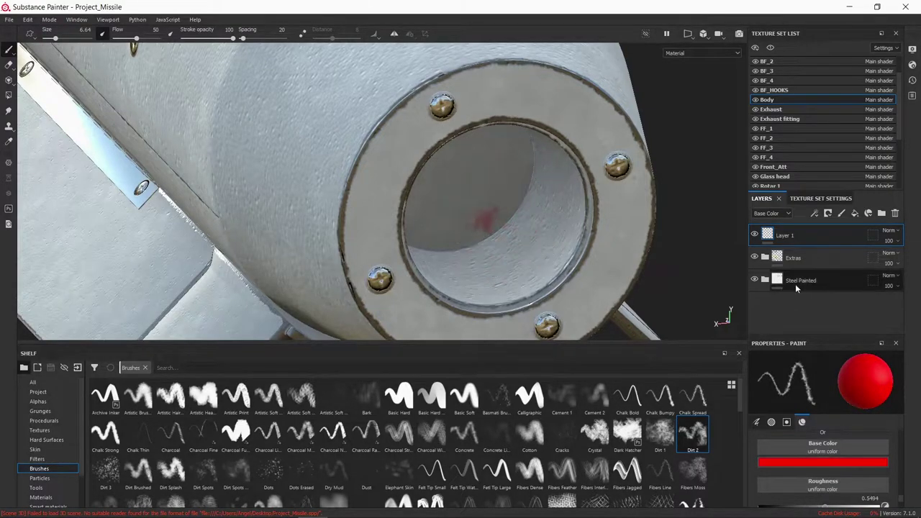
pyautogui.press('Delete')
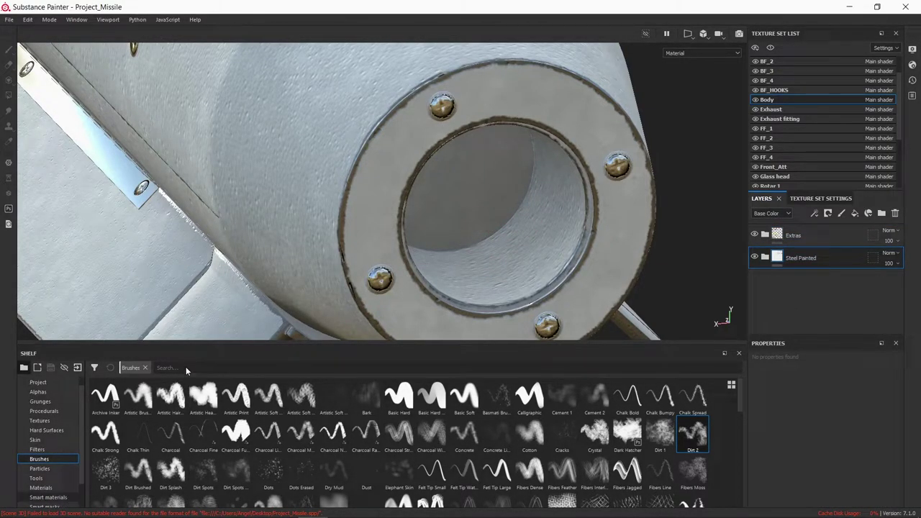
# Search shelf materials for 'rust' and add Rust Coarse as a layer below Steel Painted.
pyautogui.click(178, 367)
pyautogui.write('rust')
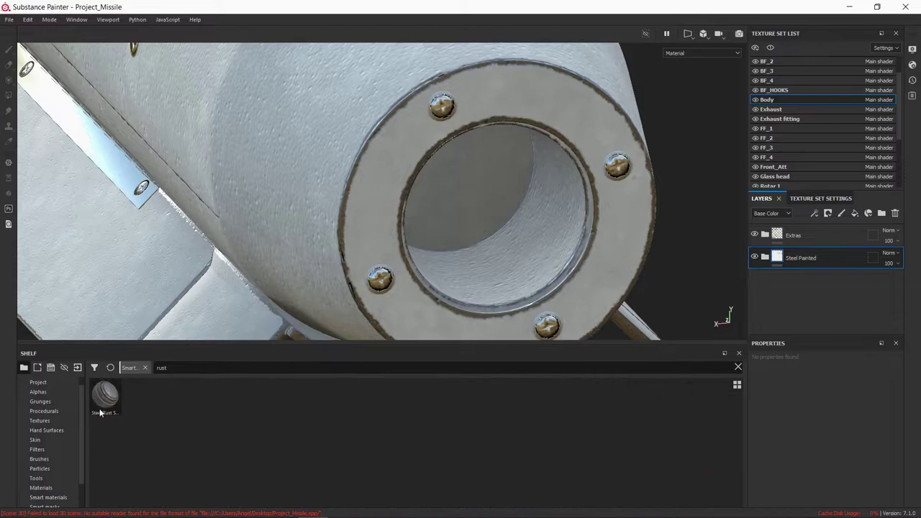
pyautogui.click(41, 487)
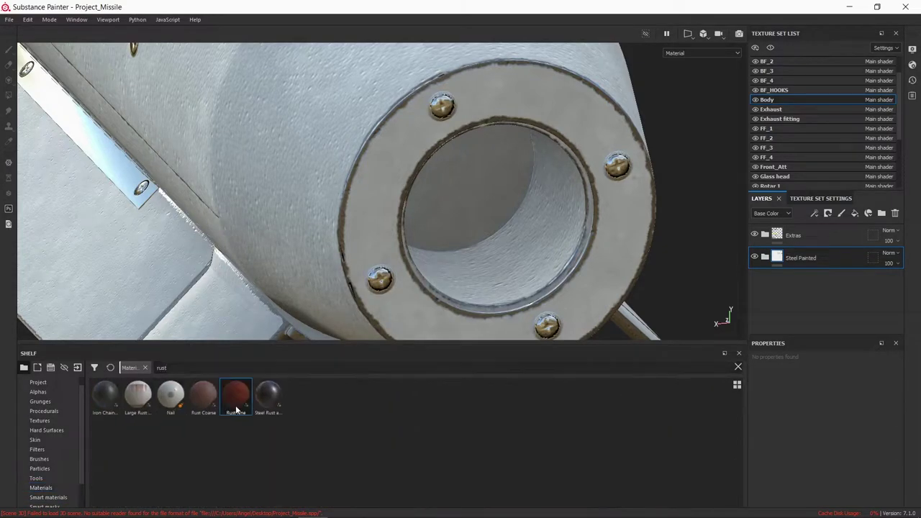
pyautogui.moveTo(204, 394); pyautogui.dragTo(806, 285)
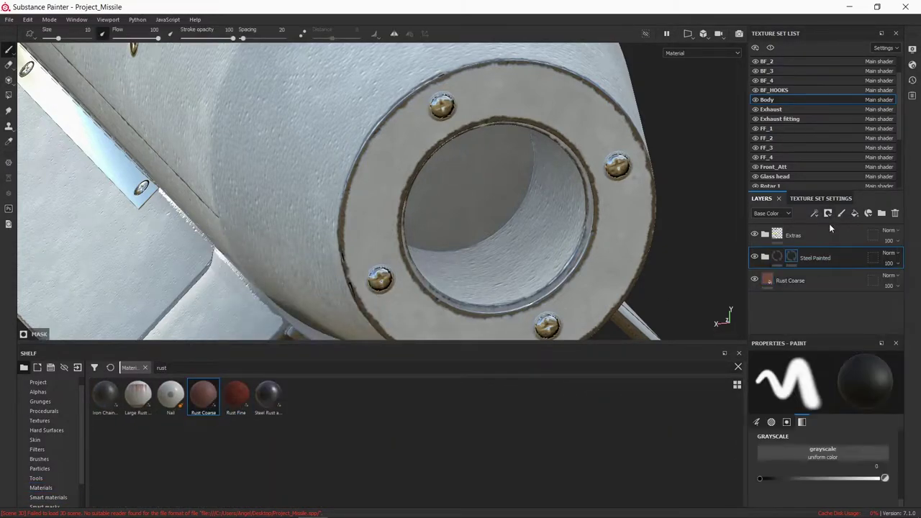
# With the Dirt 2 brush at flow 80, brush rust wear inside the exhaust opening.
pyautogui.click(39, 458)
pyautogui.click(692, 434)
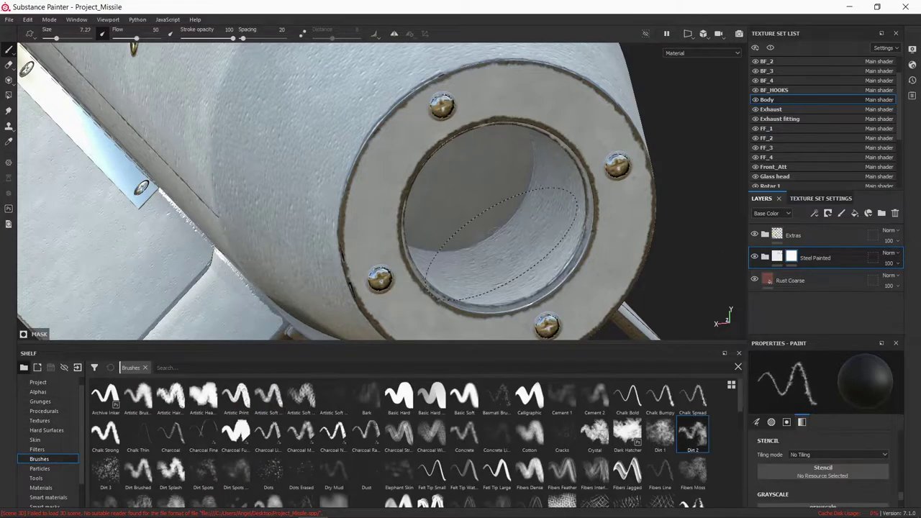
pyautogui.keyDown('alt'); pyautogui.moveTo(569, 231); pyautogui.dragTo(547, 238); pyautogui.keyUp('alt')
pyautogui.hotkey('ctrl', 'z')
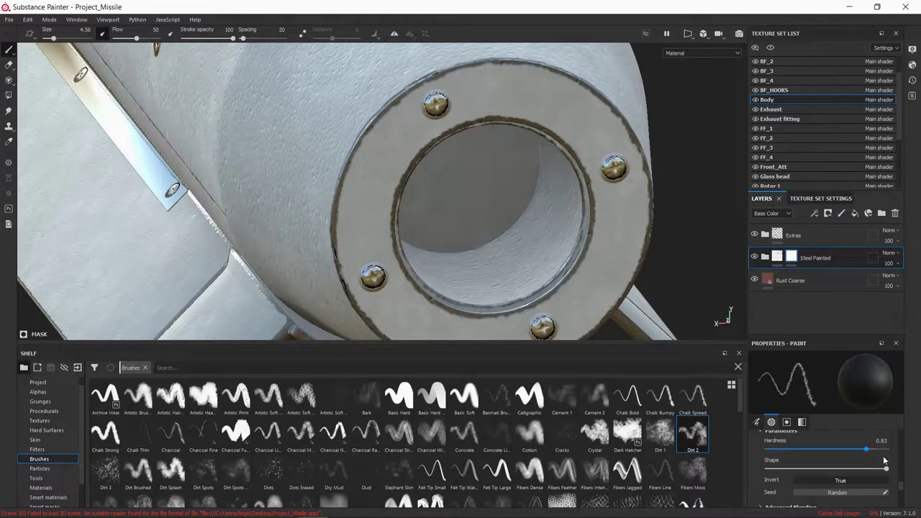
pyautogui.scroll(3, 830, 475)
pyautogui.scroll(-3, 835, 472)
pyautogui.scroll(-2, 842, 462)
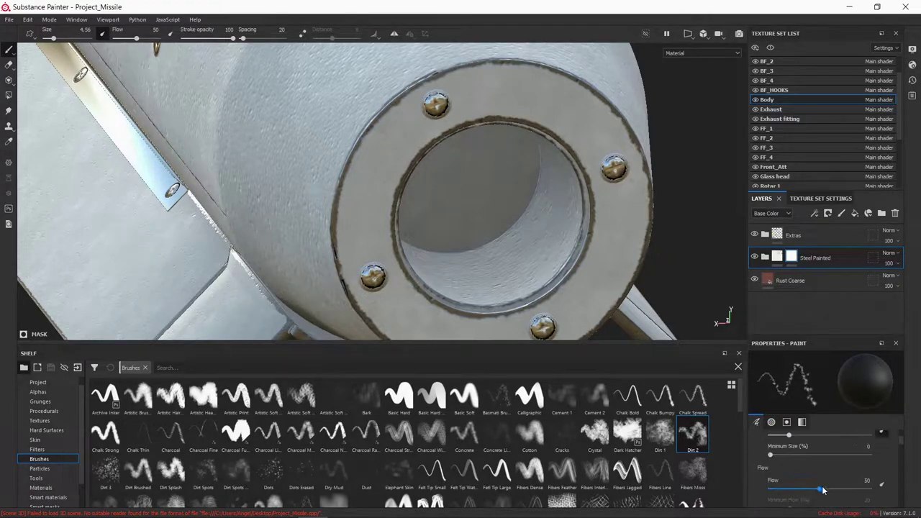
pyautogui.click(844, 481)
pyautogui.scroll(1, 842, 478)
pyautogui.keyDown('alt'); pyautogui.moveTo(486, 248); pyautogui.dragTo(547, 216); pyautogui.keyUp('alt')
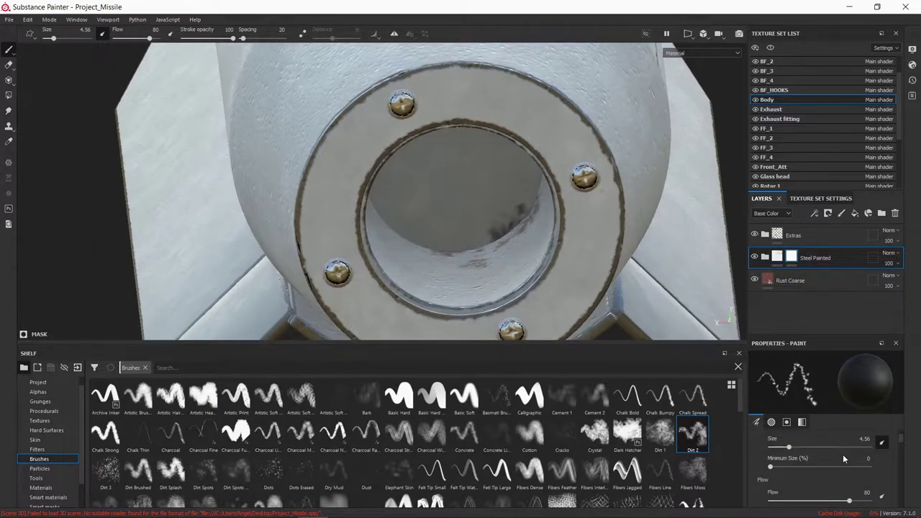
pyautogui.scroll(-3, 838, 460)
pyautogui.moveTo(504, 245)
pyautogui.keyDown('alt'); pyautogui.mouseDown()
pyautogui.moveTo(580, 153)
pyautogui.moveTo(399, 216)
pyautogui.moveTo(496, 183)
pyautogui.moveTo(414, 148)
pyautogui.moveTo(503, 216)
pyautogui.moveTo(458, 265)
pyautogui.mouseUp(); pyautogui.keyUp('alt')
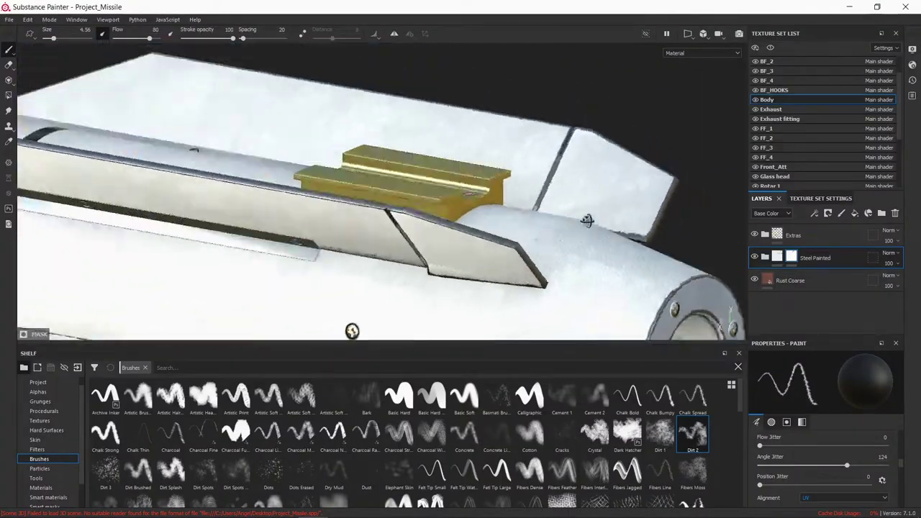
pyautogui.keyDown('alt'); pyautogui.moveTo(350, 328); pyautogui.dragTo(626, 245); pyautogui.keyUp('alt')
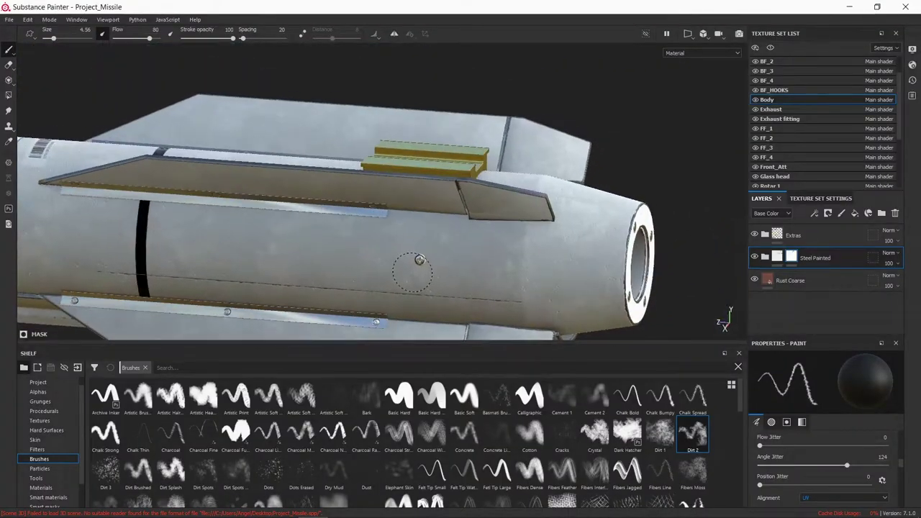
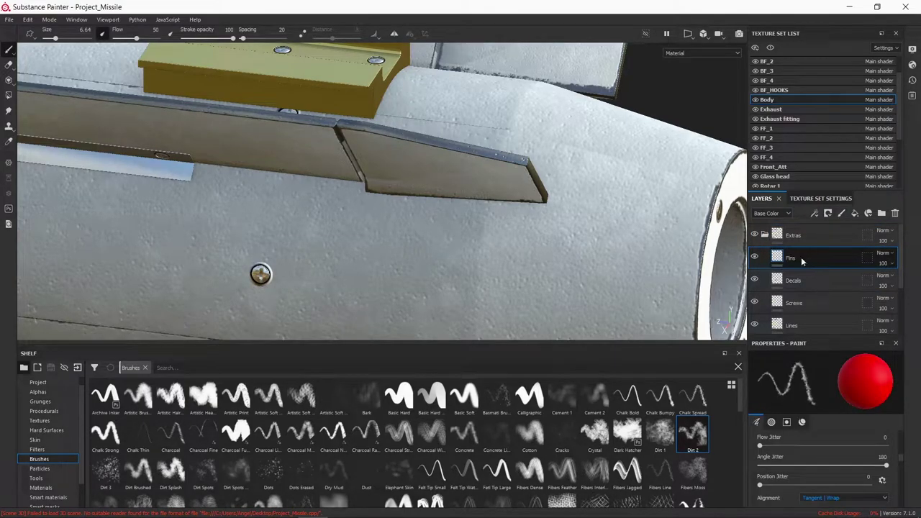
# Show the Hard Surfaces stamps and shift the brush base colour from orange to yellow.
pyautogui.click(46, 429)
pyautogui.moveTo(739, 400)
pyautogui.mouseDown()
pyautogui.moveTo(745, 470)
pyautogui.moveTo(742, 407)
pyautogui.mouseUp()
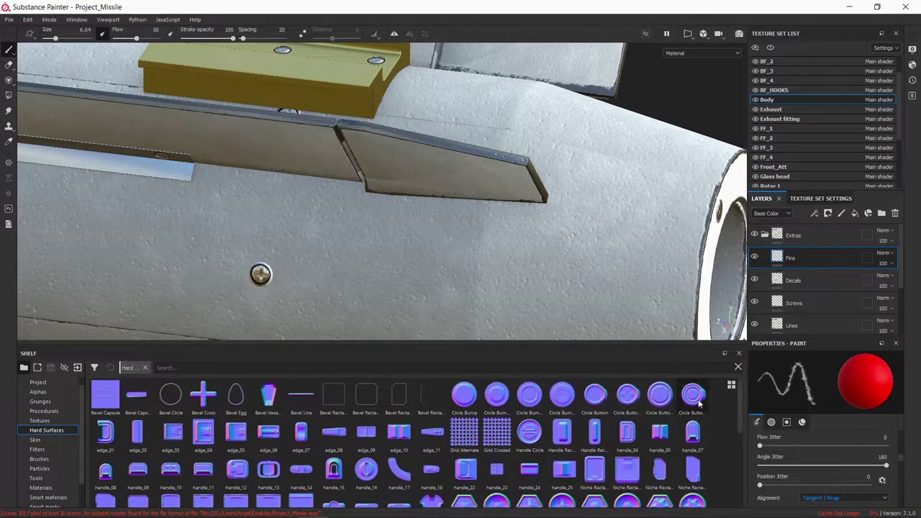
pyautogui.scroll(-3, 791, 444)
pyautogui.scroll(-3, 822, 447)
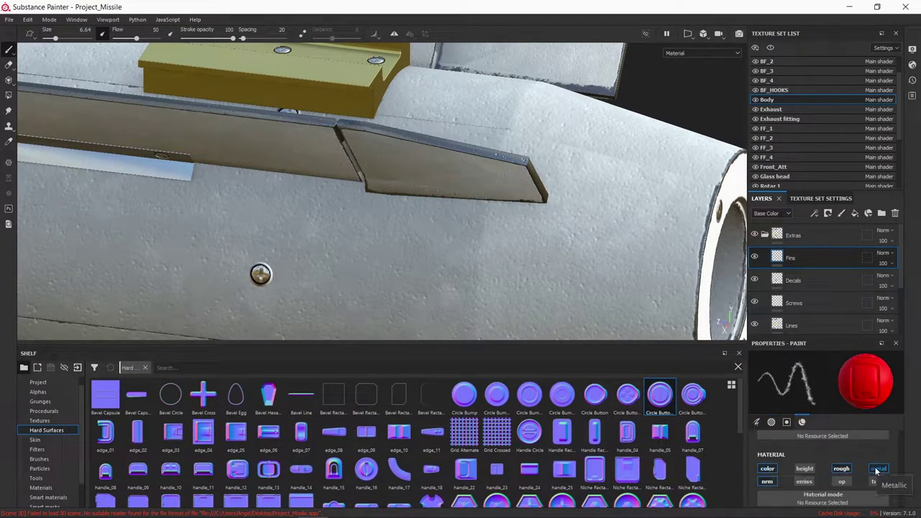
pyautogui.scroll(-2, 809, 474)
pyautogui.click(823, 463)
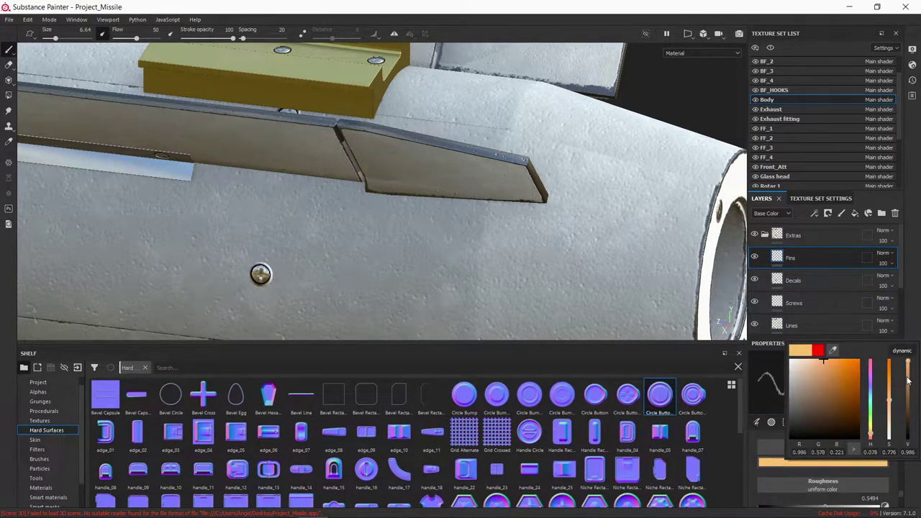
pyautogui.scroll(-2, 758, 453)
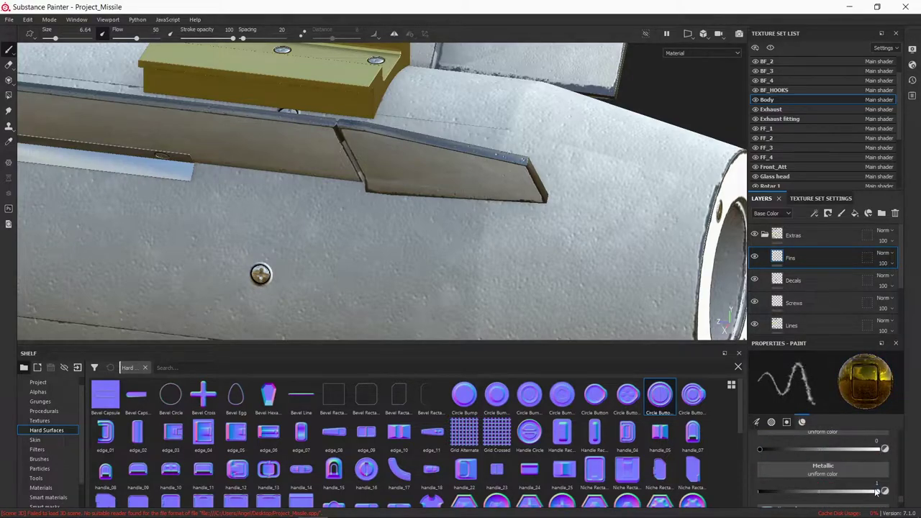
pyautogui.scroll(2, 879, 475)
pyautogui.click(884, 463)
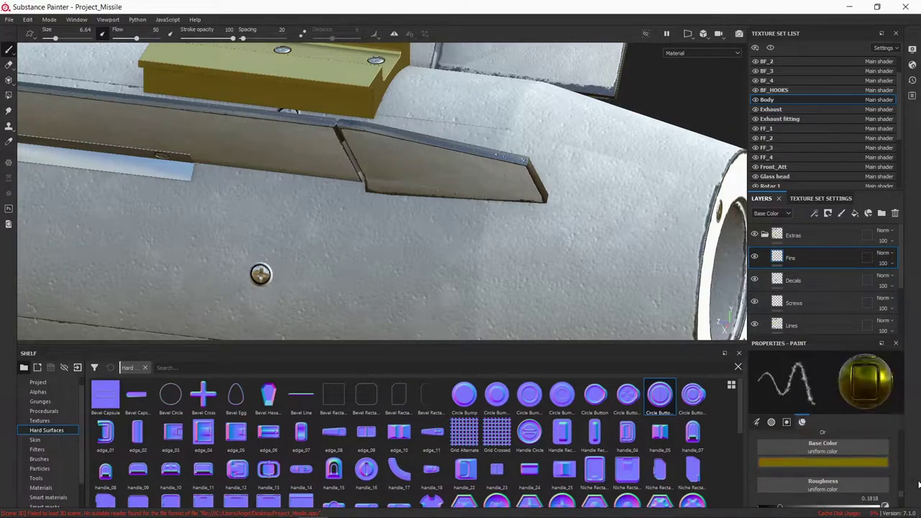
pyautogui.moveTo(870, 438); pyautogui.dragTo(873, 431)
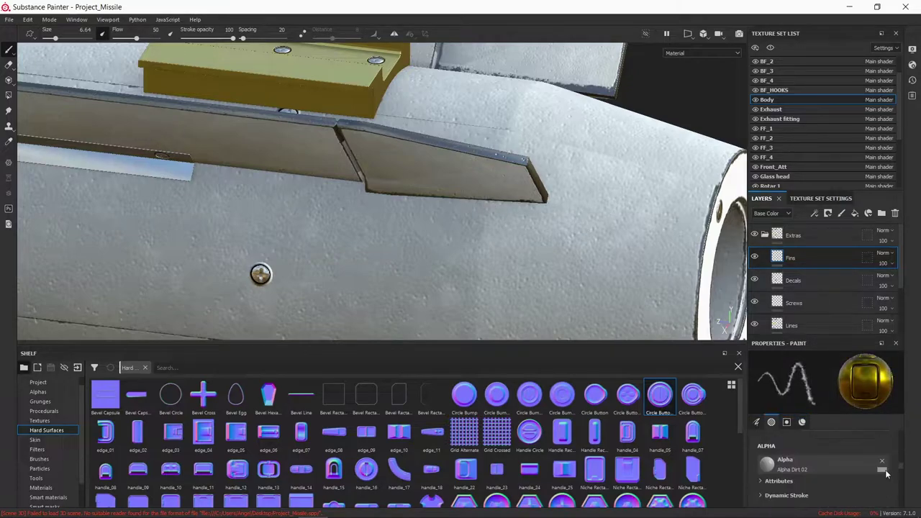
# Remove the dirt alpha, then pick the Basic Hard brush and Circle Button Sliced stamp.
pyautogui.click(882, 470)
pyautogui.click(39, 458)
pyautogui.click(399, 395)
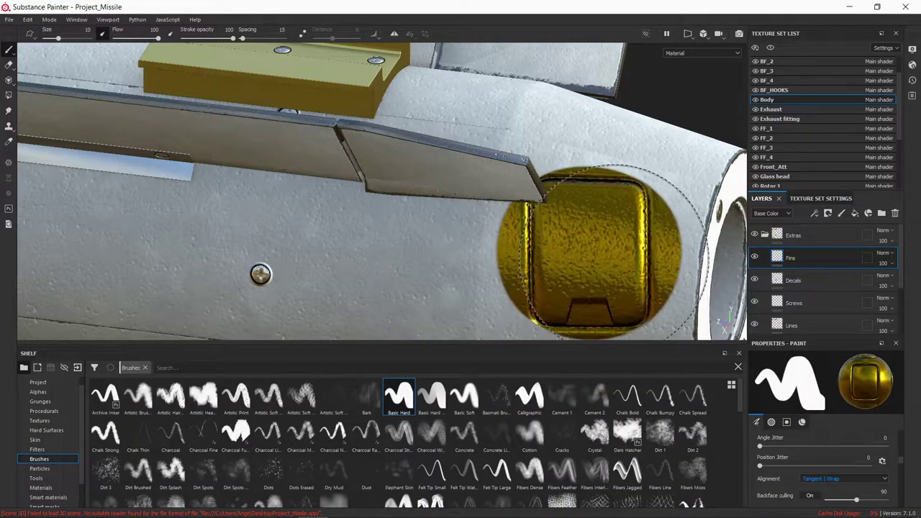
pyautogui.click(46, 430)
pyautogui.click(660, 394)
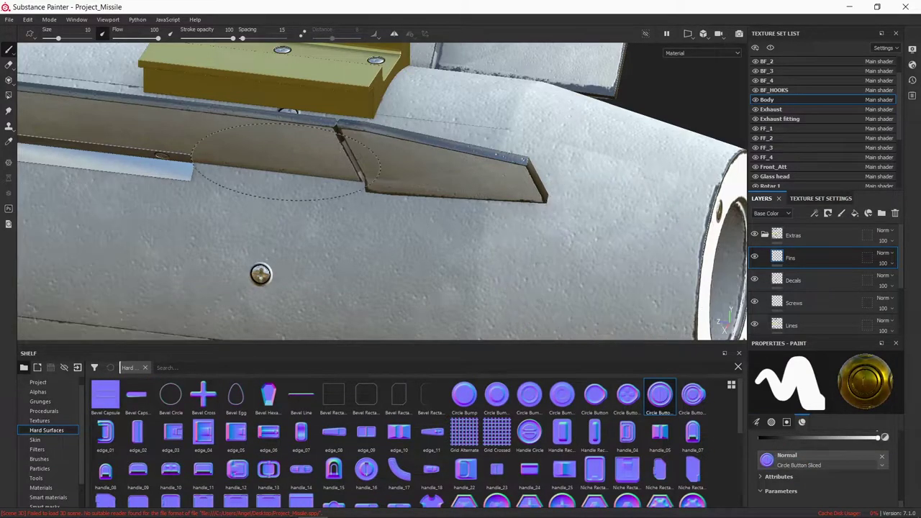
# Load Circle Button into the projection, clear its material preset and colour it yellow.
pyautogui.press('3')
pyautogui.moveTo(849, 479); pyautogui.dragTo(840, 454)
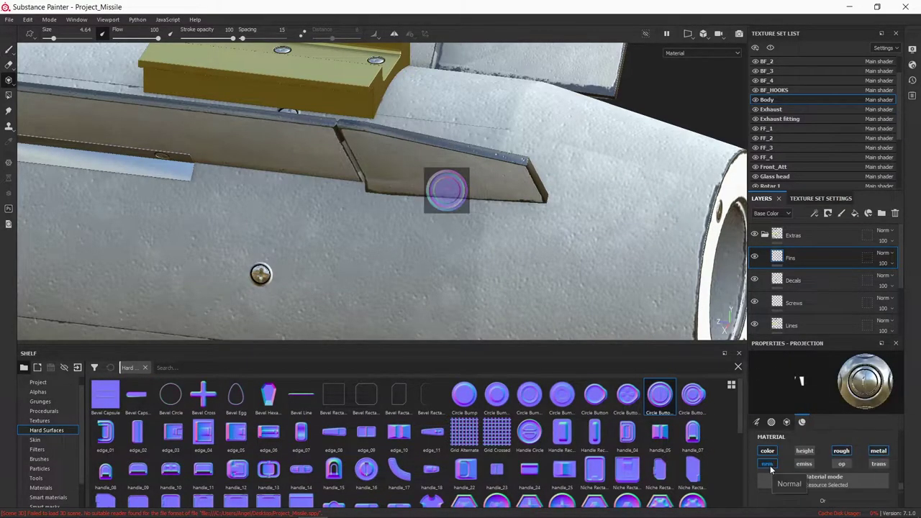
pyautogui.click(890, 478)
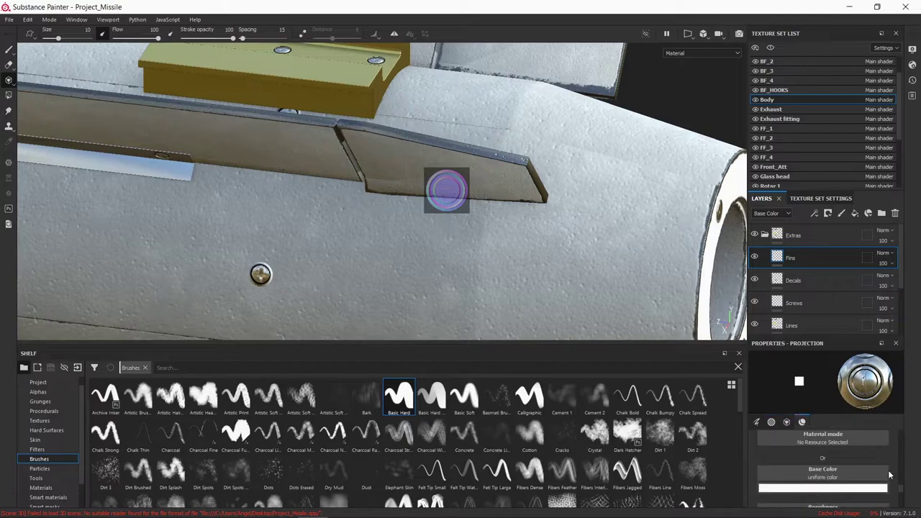
pyautogui.click(889, 475)
pyautogui.scroll(-2, 890, 455)
pyautogui.scroll(2, 916, 446)
pyautogui.click(873, 432)
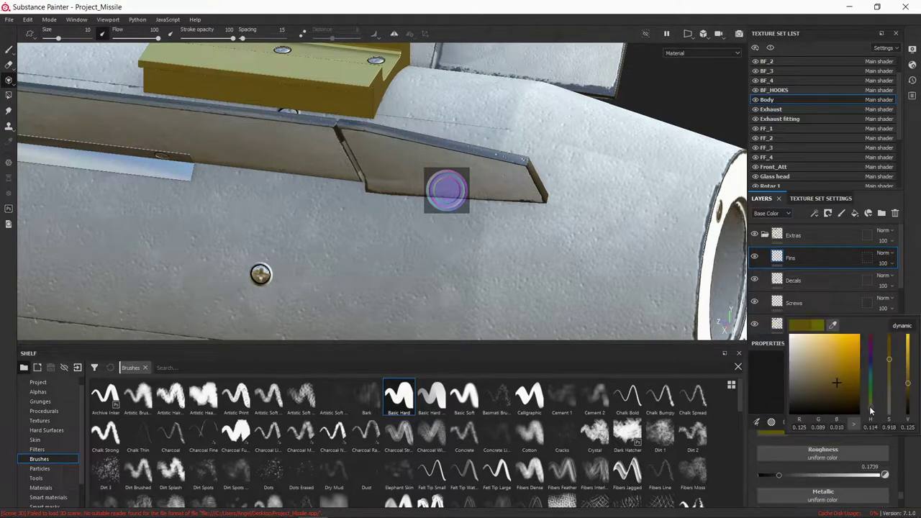
# Orbit to a side view of the fin, check FF_3, return to Body, shrink the brush.
pyautogui.moveTo(477, 245)
pyautogui.keyDown('alt'); pyautogui.mouseDown()
pyautogui.moveTo(514, 256)
pyautogui.moveTo(777, 136)
pyautogui.mouseUp(); pyautogui.keyUp('alt')
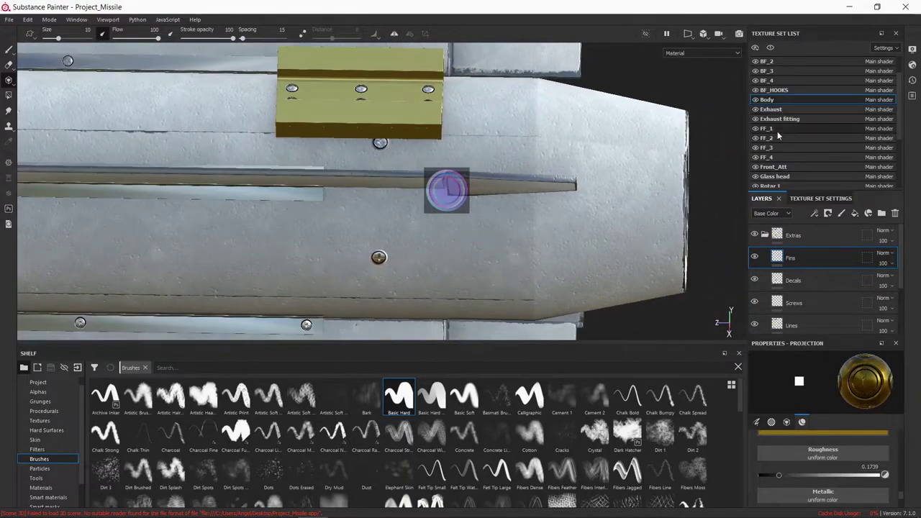
pyautogui.click(758, 151)
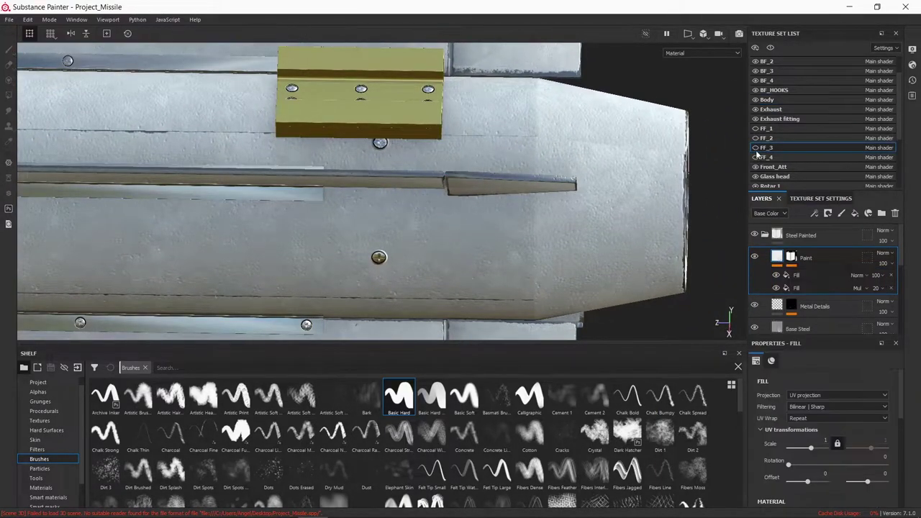
pyautogui.click(774, 100)
pyautogui.scroll(1, 778, 117)
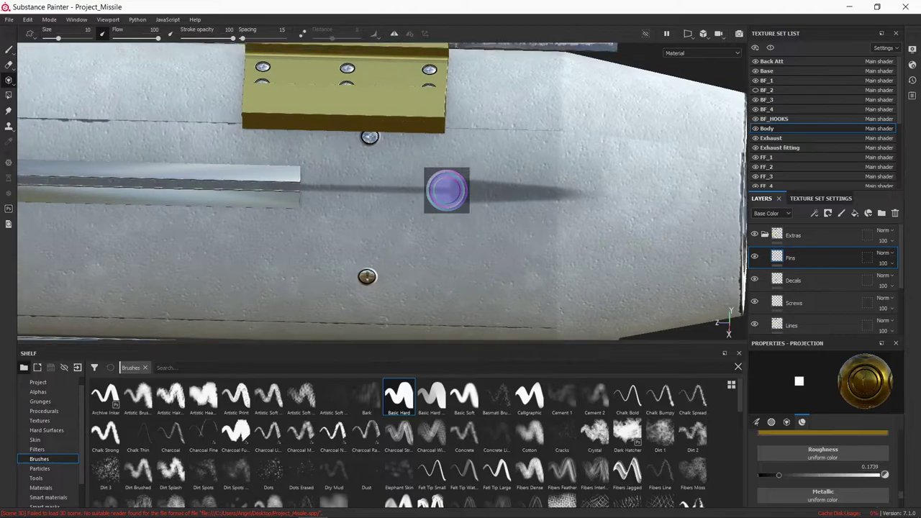
pyautogui.scroll(3, 437, 271)
pyautogui.keyDown('ctrl'); pyautogui.moveTo(500, 278); pyautogui.dragTo(471, 234, button='right'); pyautogui.keyUp('ctrl')
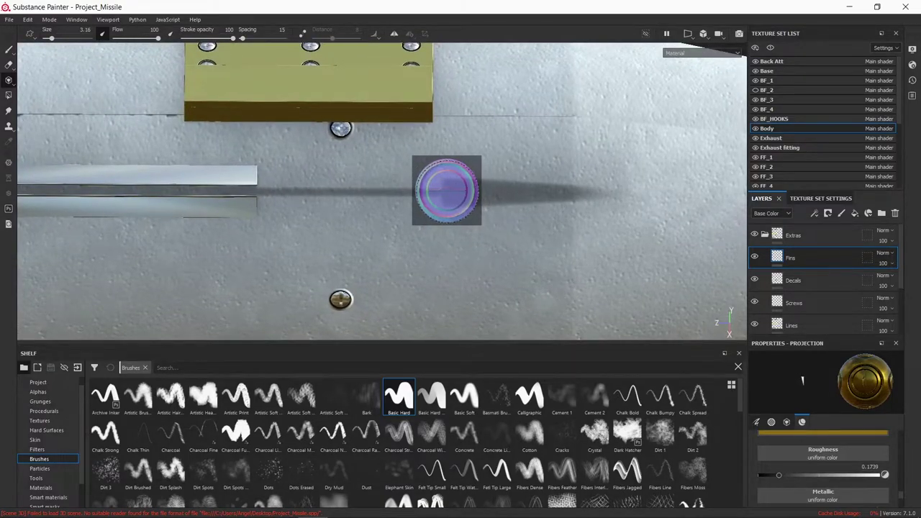
# Check the symmetry settings and orbit the model so the missile parts sit level.
pyautogui.click(410, 34)
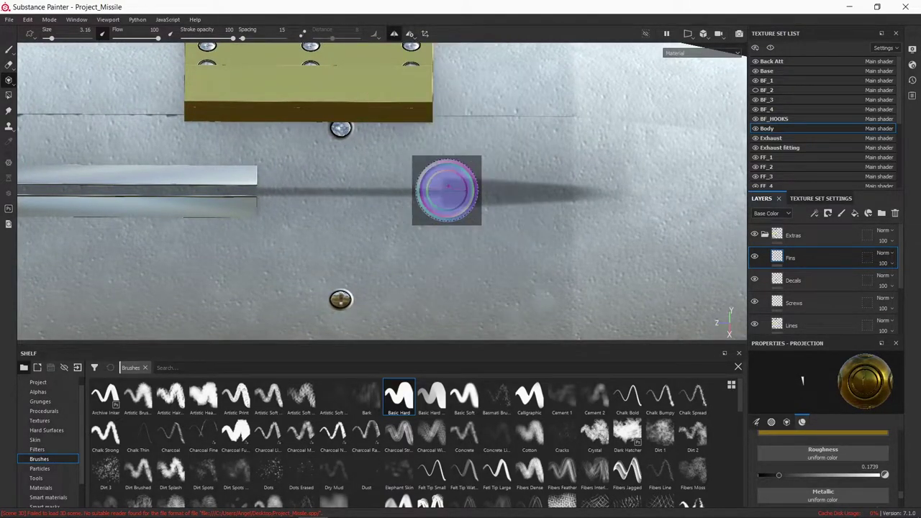
pyautogui.keyDown('alt'); pyautogui.moveTo(447, 186); pyautogui.dragTo(504, 237); pyautogui.keyUp('alt')
pyautogui.scroll(3, 812, 456)
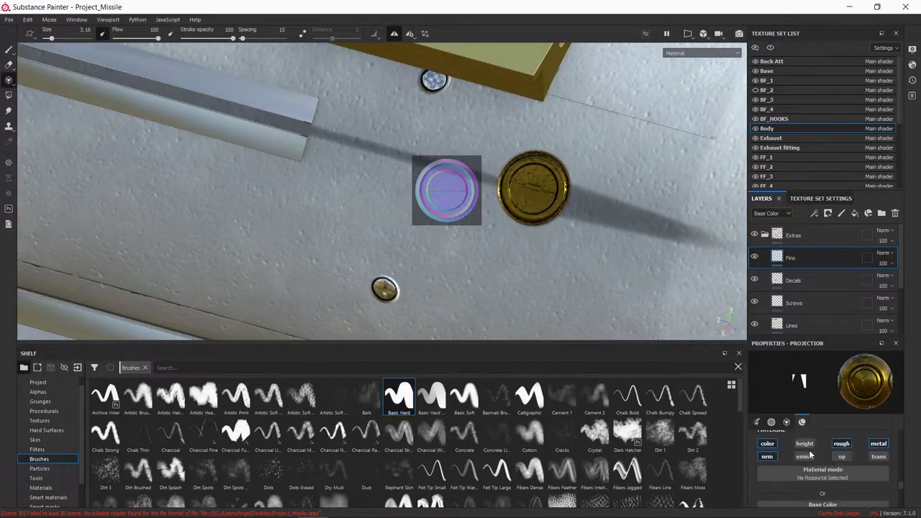
pyautogui.scroll(-2, 811, 455)
pyautogui.keyDown('alt'); pyautogui.moveTo(637, 320); pyautogui.dragTo(535, 206); pyautogui.keyUp('alt')
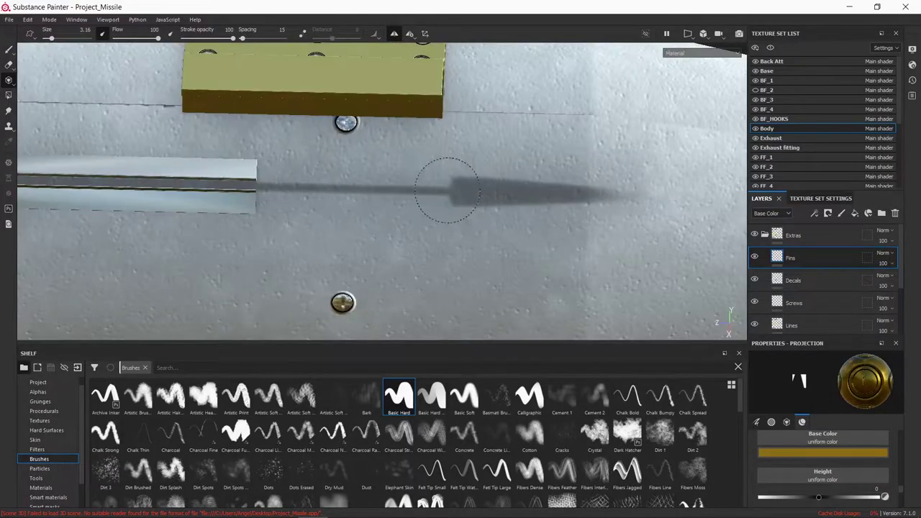
pyautogui.keyDown('alt'); pyautogui.moveTo(447, 189); pyautogui.dragTo(545, 154); pyautogui.keyUp('alt')
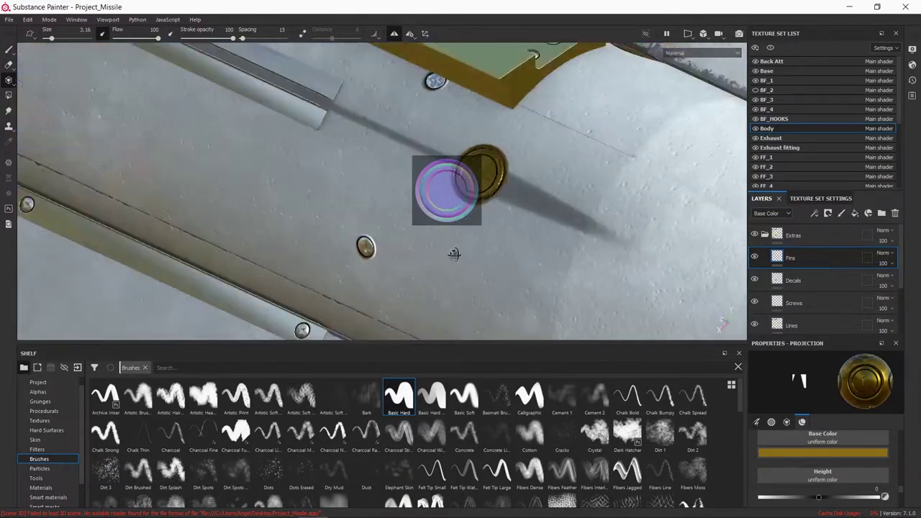
pyautogui.scroll(-2, 902, 475)
pyautogui.scroll(2, 902, 475)
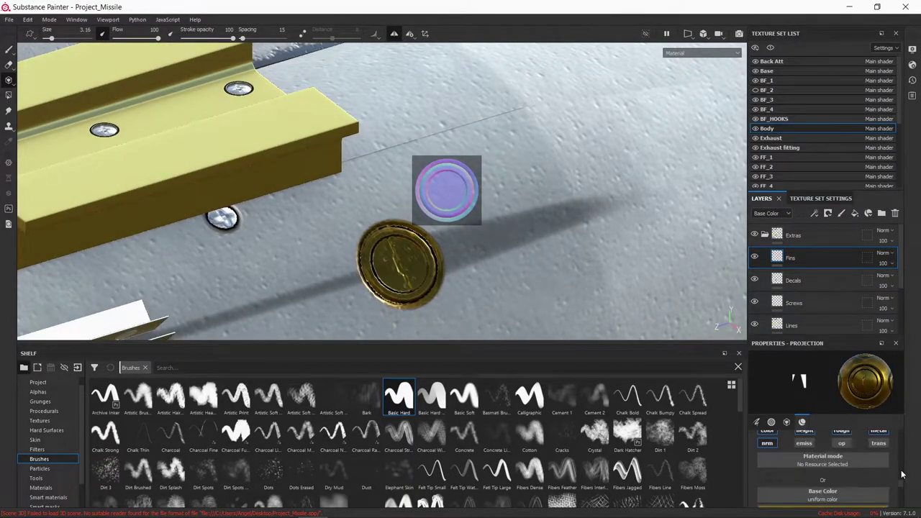
pyautogui.scroll(2, 901, 475)
# Preview the yellow projection on fins, body and nose, then return to ordinary painting.
pyautogui.moveTo(547, 237)
pyautogui.keyDown('alt'); pyautogui.mouseDown()
pyautogui.moveTo(426, 202)
pyautogui.moveTo(526, 228)
pyautogui.mouseUp(); pyautogui.keyUp('alt')
pyautogui.scroll(3, 526, 228)
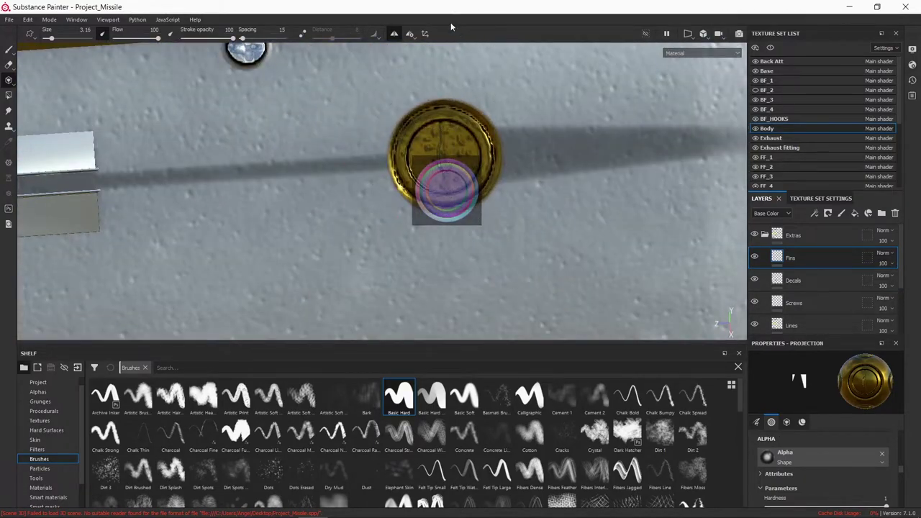
pyautogui.scroll(-3, 513, 202)
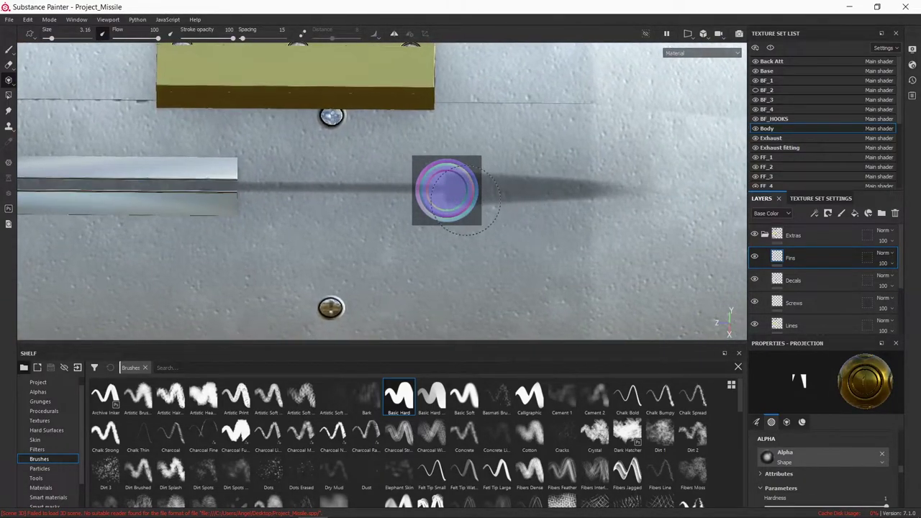
pyautogui.keyDown('alt'); pyautogui.moveTo(494, 245); pyautogui.dragTo(507, 213); pyautogui.keyUp('alt')
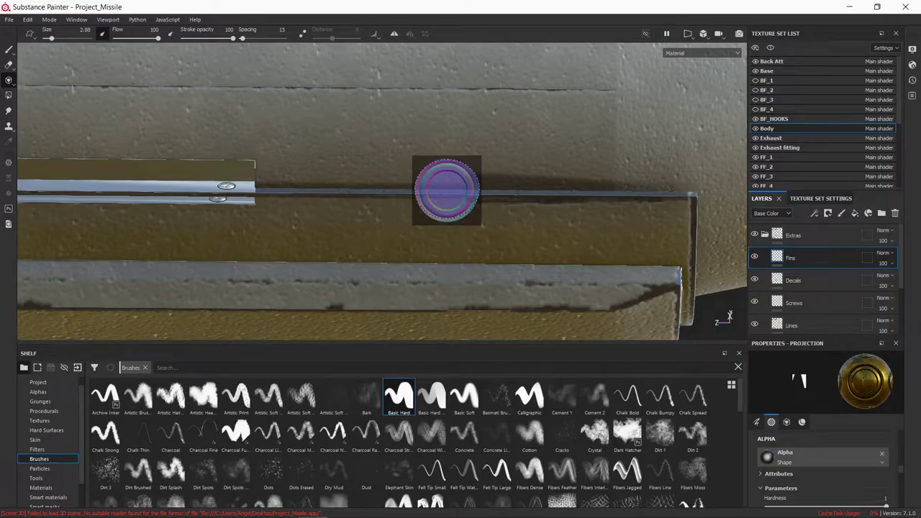
pyautogui.moveTo(507, 213)
pyautogui.keyDown('alt'); pyautogui.mouseDown()
pyautogui.moveTo(558, 214)
pyautogui.moveTo(524, 220)
pyautogui.mouseUp(); pyautogui.keyUp('alt')
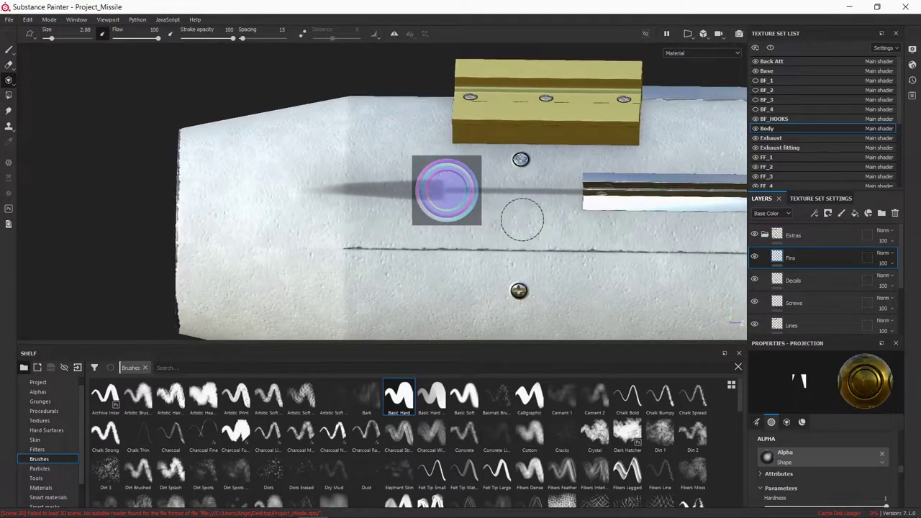
pyautogui.scroll(2, 520, 226)
pyautogui.scroll(3, 466, 203)
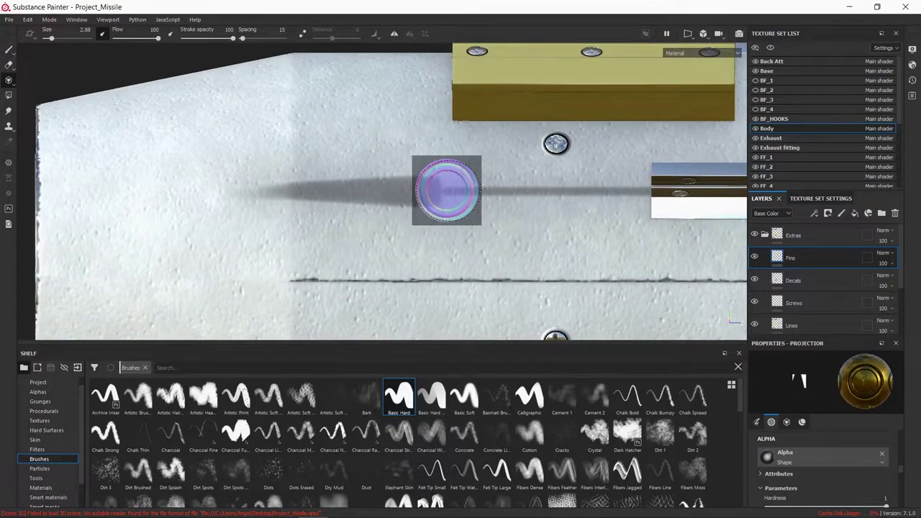
pyautogui.moveTo(464, 203)
pyautogui.keyDown('alt'); pyautogui.mouseDown()
pyautogui.moveTo(461, 180)
pyautogui.moveTo(446, 191)
pyautogui.mouseUp(); pyautogui.keyUp('alt')
pyautogui.scroll(2, 461, 194)
pyautogui.scroll(2, 455, 193)
pyautogui.scroll(-5, 558, 168)
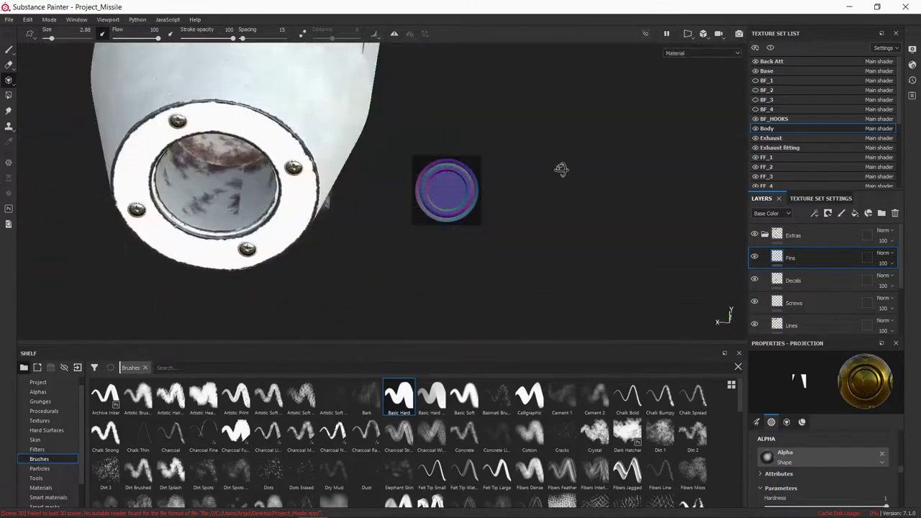
pyautogui.keyDown('alt'); pyautogui.moveTo(558, 168); pyautogui.dragTo(530, 204); pyautogui.keyUp('alt')
pyautogui.press('1')
pyautogui.moveTo(475, 206)
pyautogui.keyDown('alt'); pyautogui.mouseDown()
pyautogui.moveTo(481, 173)
pyautogui.moveTo(522, 191)
pyautogui.mouseUp(); pyautogui.keyUp('alt')
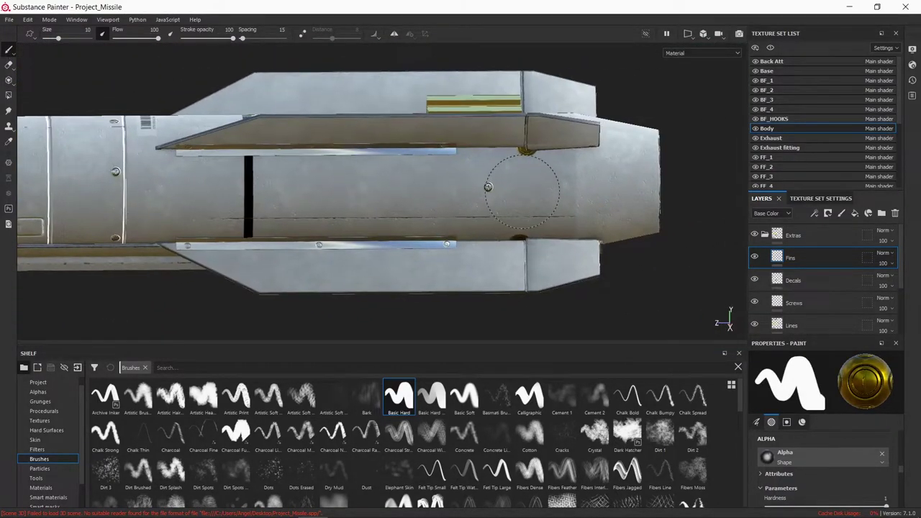
# Choose the Sign Divide alpha from the shelf for the brush.
pyautogui.click(9, 20)
pyautogui.click(37, 391)
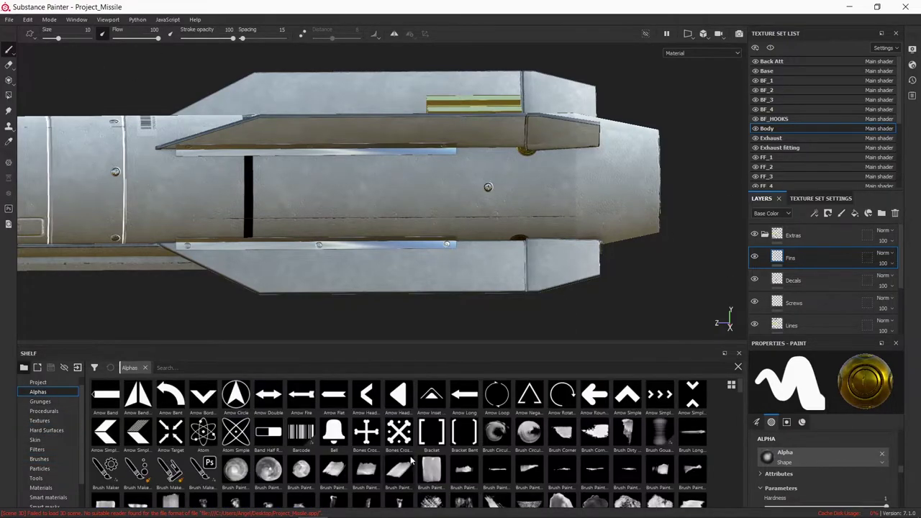
pyautogui.scroll(-3, 569, 445)
pyautogui.click(533, 440)
pyautogui.scroll(-3, 829, 467)
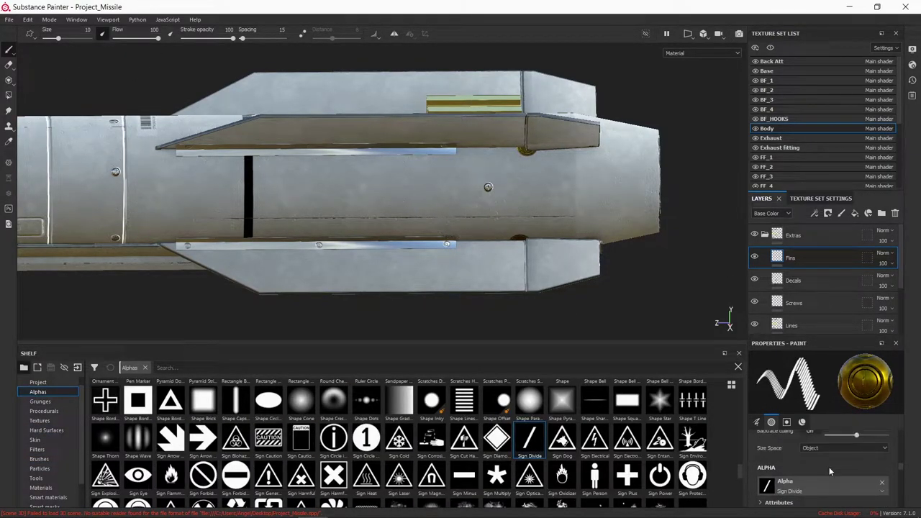
pyautogui.scroll(-3, 833, 454)
pyautogui.scroll(-2, 834, 457)
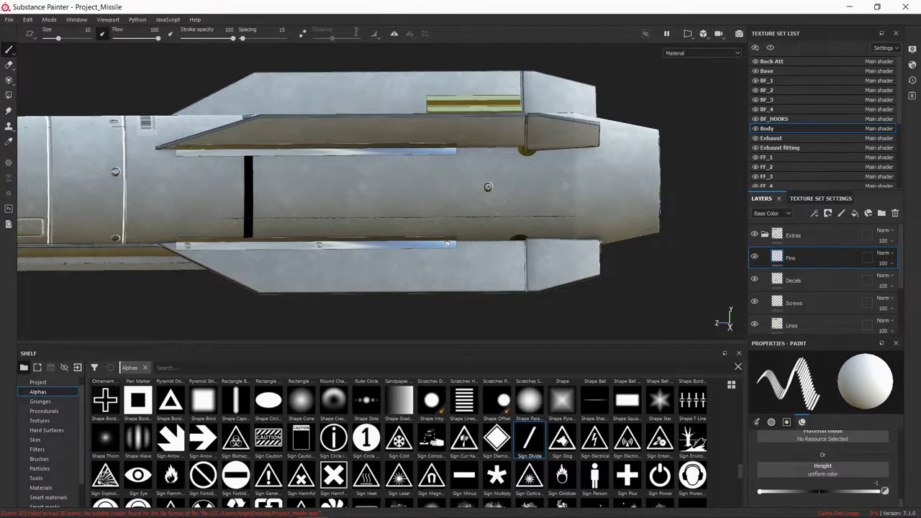
# Turn on radial symmetry painting and start shrinking the brush.
pyautogui.click(411, 35)
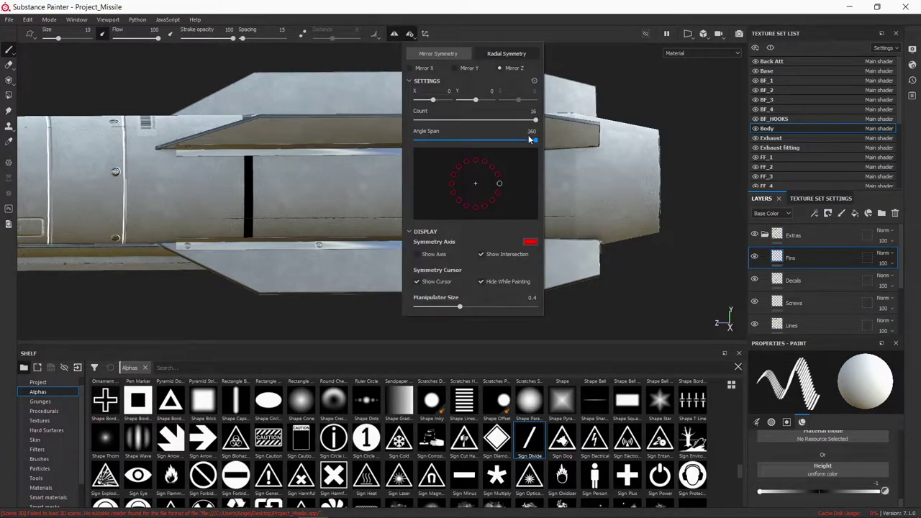
pyautogui.scroll(2, 507, 161)
pyautogui.scroll(4, 507, 162)
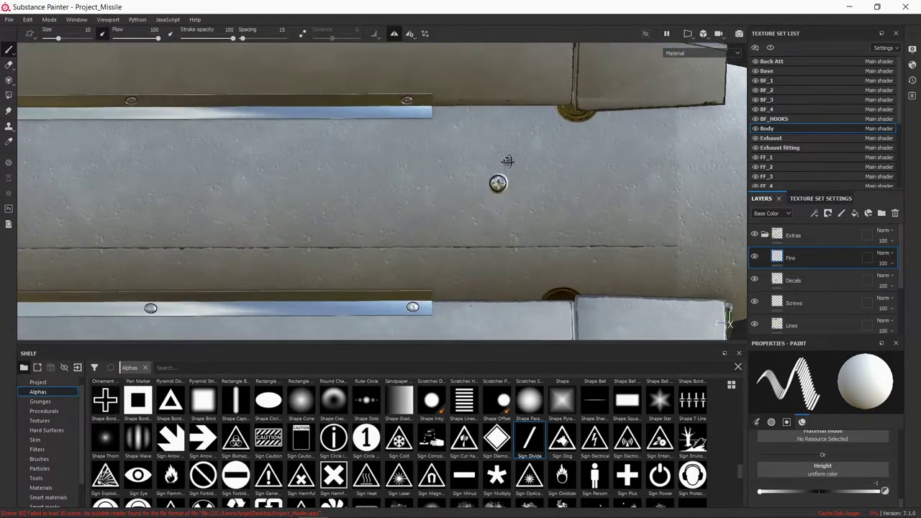
pyautogui.scroll(2, 507, 161)
pyautogui.keyDown('ctrl'); pyautogui.moveTo(507, 161); pyautogui.dragTo(473, 170, button='right'); pyautogui.keyUp('ctrl')
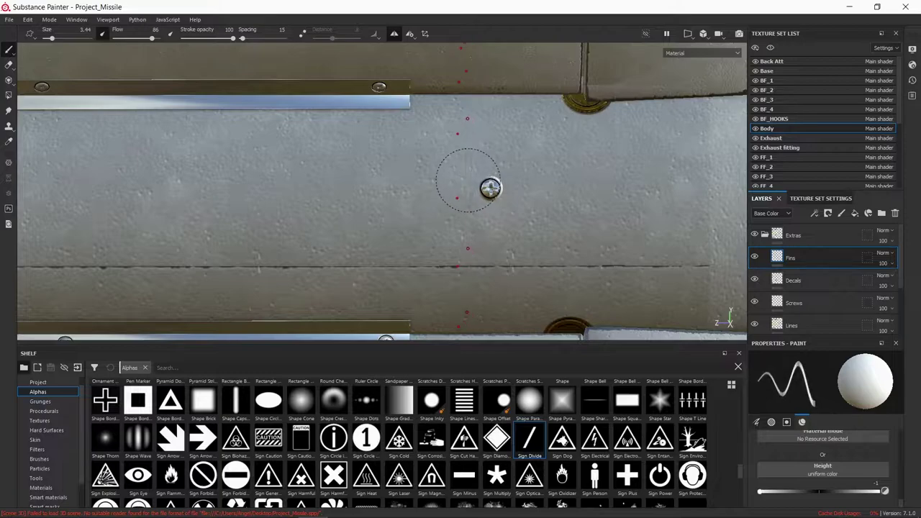
pyautogui.click(411, 34)
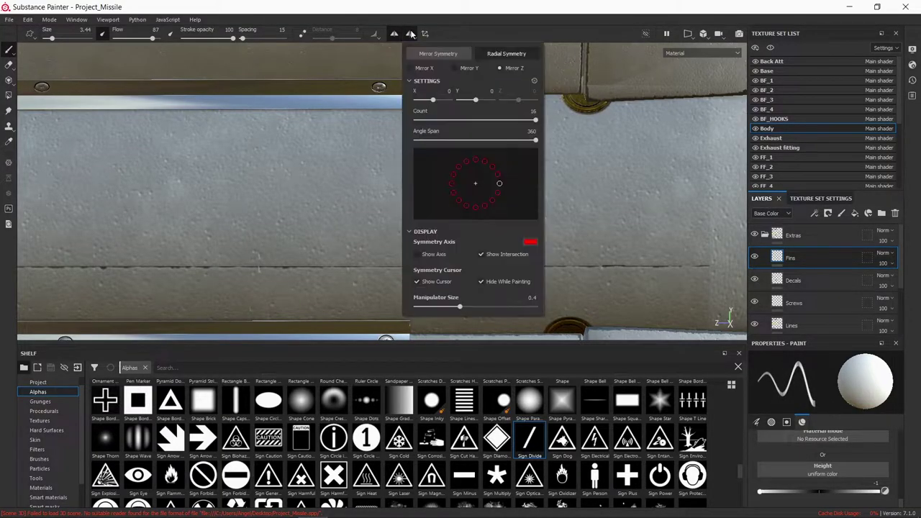
pyautogui.click(394, 34)
# Reduce the Basic Hard brush to size 2.82 and reframe the missile.
pyautogui.moveTo(465, 181)
pyautogui.keyDown('alt'); pyautogui.mouseDown()
pyautogui.moveTo(489, 138)
pyautogui.moveTo(407, 186)
pyautogui.mouseUp(); pyautogui.keyUp('alt')
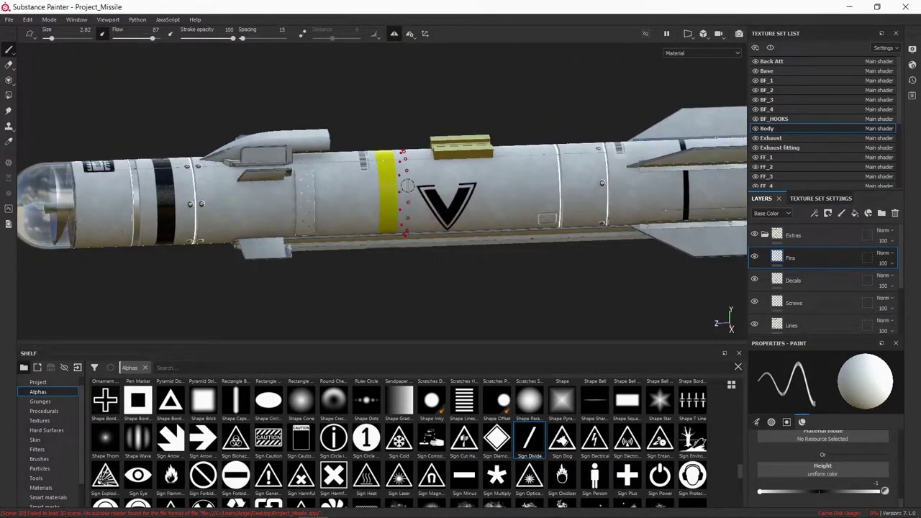
pyautogui.scroll(5, 407, 186)
pyautogui.scroll(-4, 421, 207)
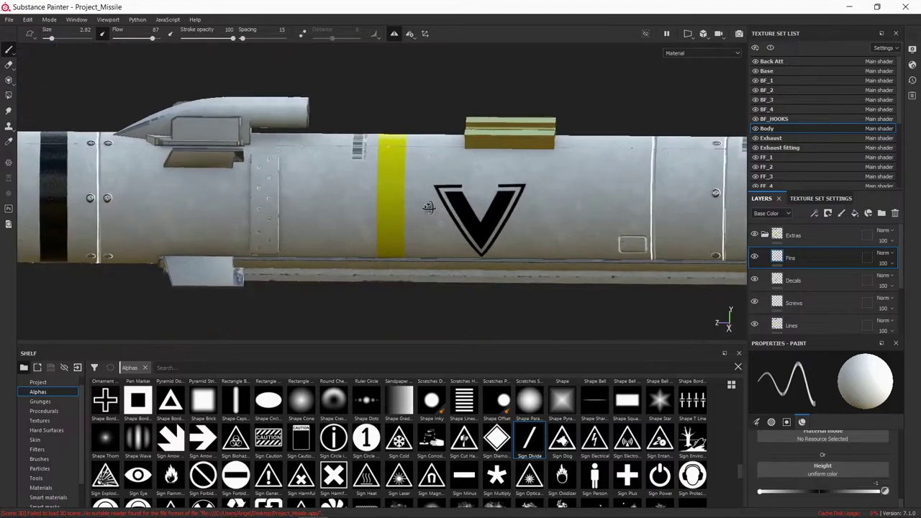
pyautogui.scroll(3, 429, 207)
pyautogui.scroll(-3, 406, 185)
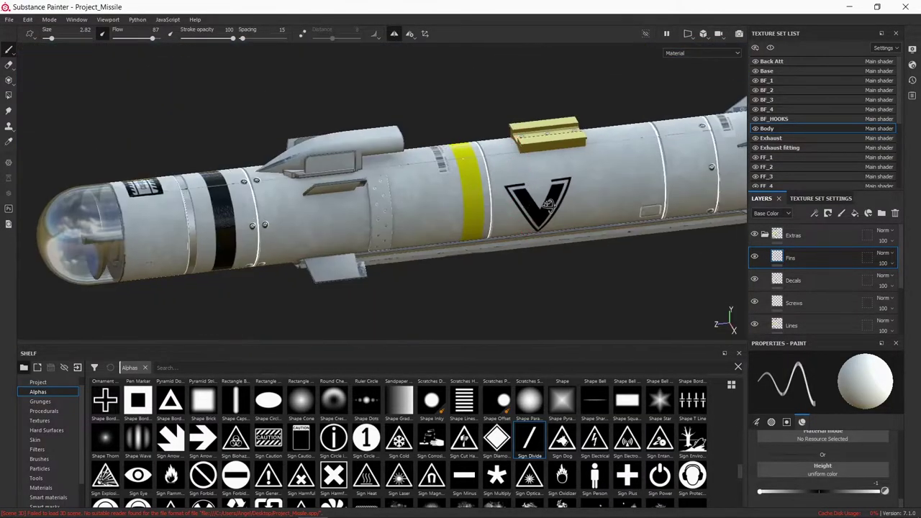
pyautogui.scroll(4, 339, 211)
pyautogui.scroll(2, 867, 444)
pyautogui.scroll(2, 856, 461)
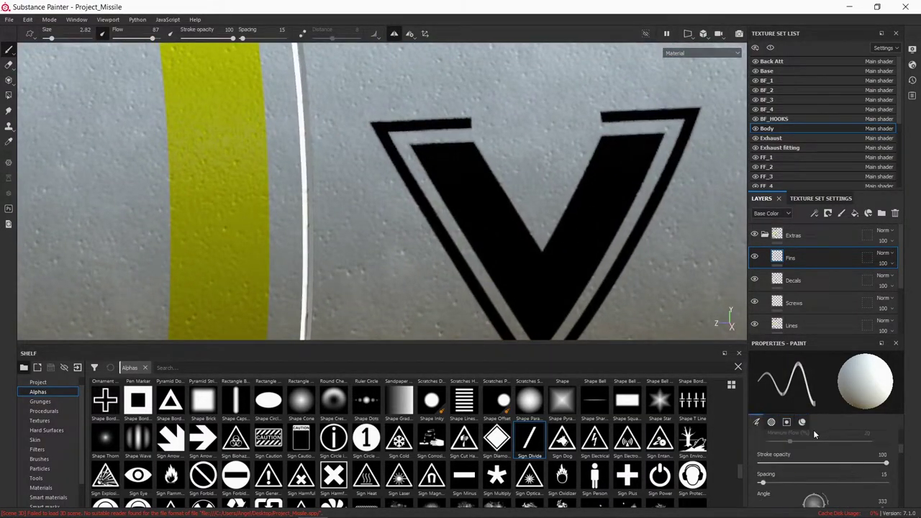
pyautogui.scroll(-2, 506, 250)
pyautogui.scroll(-2, 506, 250)
pyautogui.scroll(-2, 506, 250)
pyautogui.scroll(2, 506, 250)
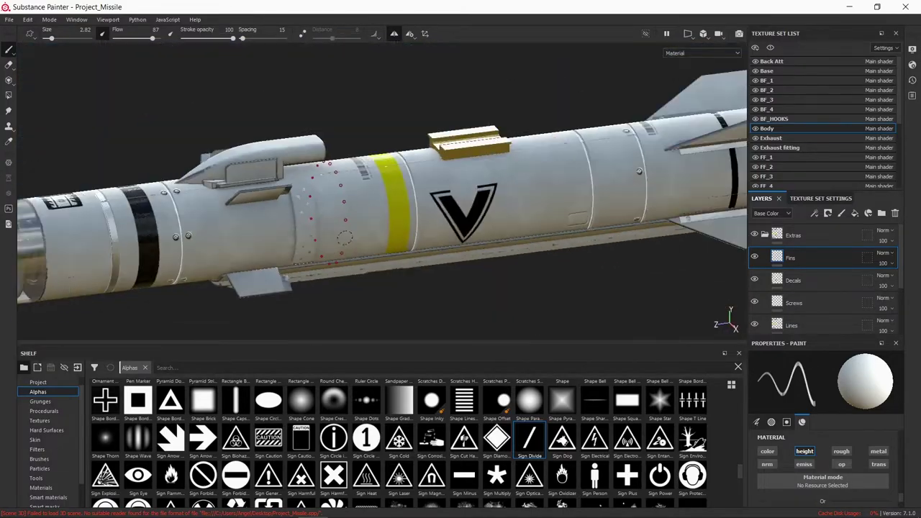
pyautogui.scroll(2, 506, 250)
pyautogui.scroll(2, 506, 250)
pyautogui.scroll(1, 506, 250)
pyautogui.scroll(-5, 786, 168)
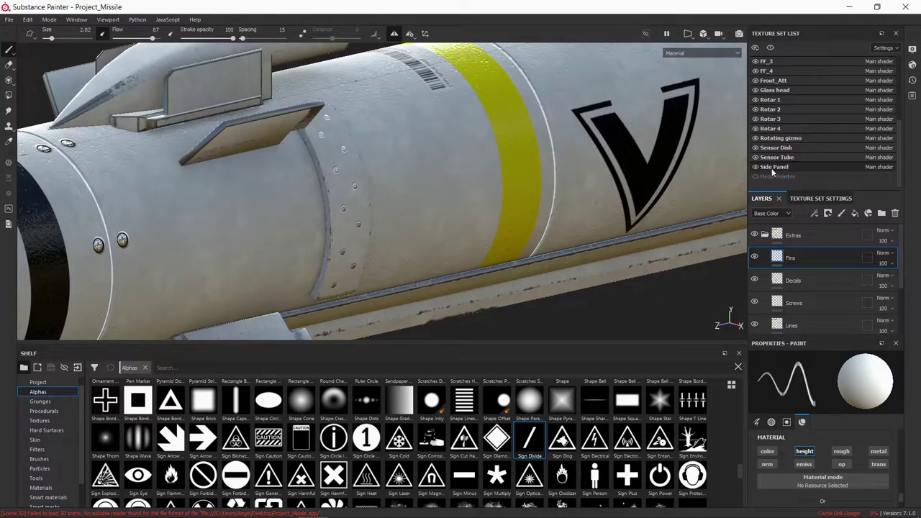
# Inspect the Side Panel's Steel Painted mg_mask_editor settings and reframe the whole missile.
pyautogui.click(774, 167)
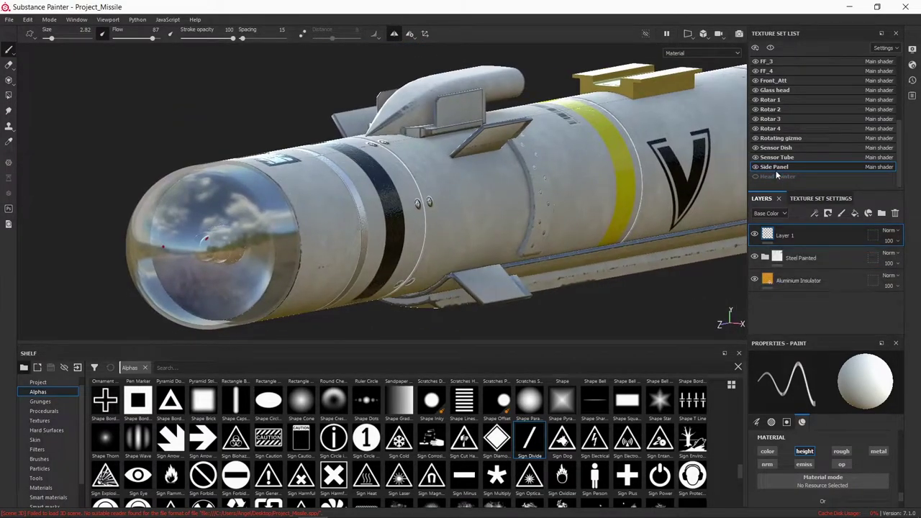
pyautogui.click(824, 280)
pyautogui.click(781, 260)
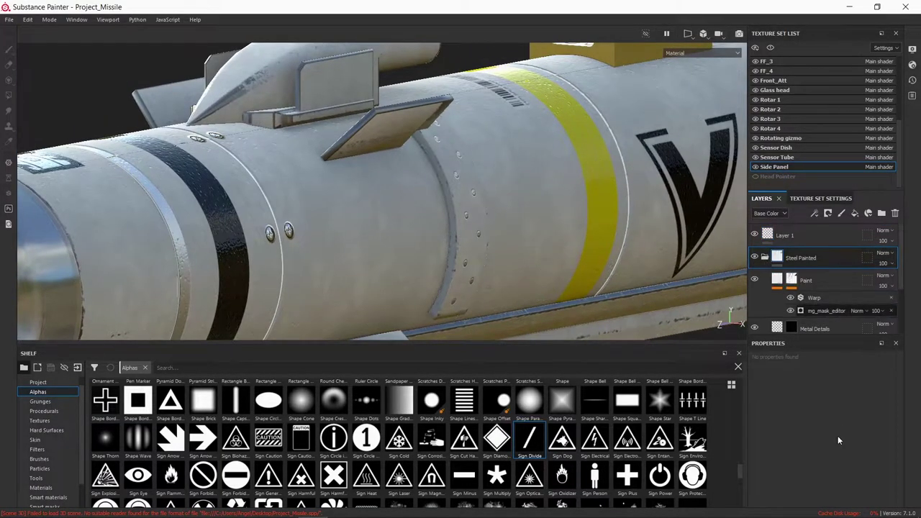
pyautogui.click(827, 311)
pyautogui.scroll(-3, 834, 432)
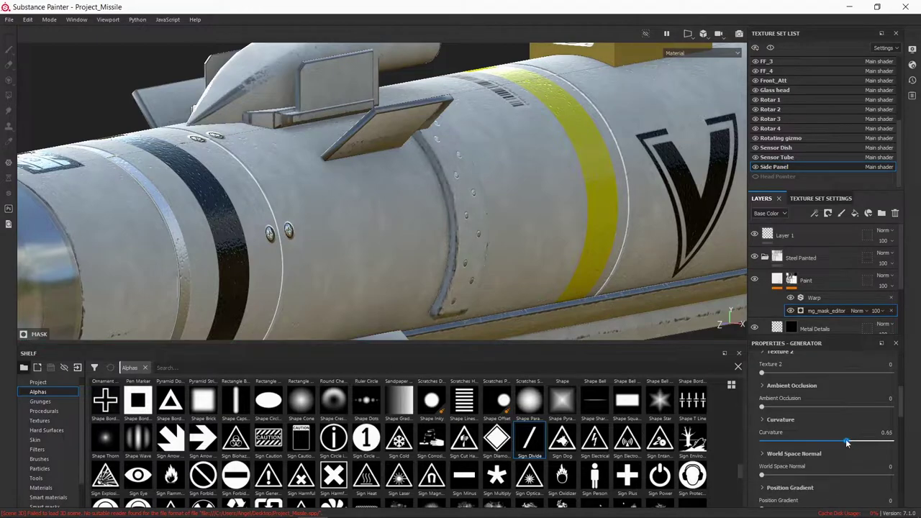
pyautogui.moveTo(615, 264)
pyautogui.keyDown('alt'); pyautogui.mouseDown()
pyautogui.moveTo(429, 163)
pyautogui.moveTo(537, 134)
pyautogui.moveTo(397, 180)
pyautogui.moveTo(508, 281)
pyautogui.mouseUp(); pyautogui.keyUp('alt')
pyautogui.scroll(5, 508, 282)
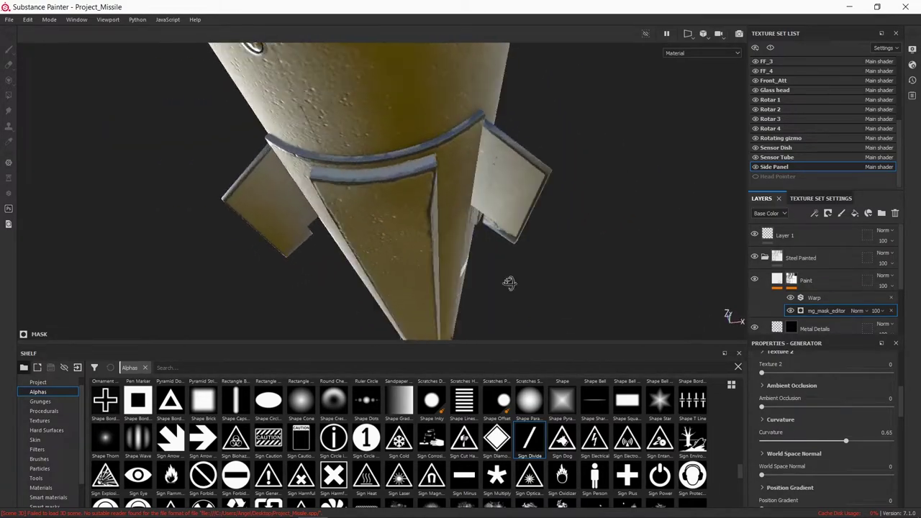
pyautogui.press('f')
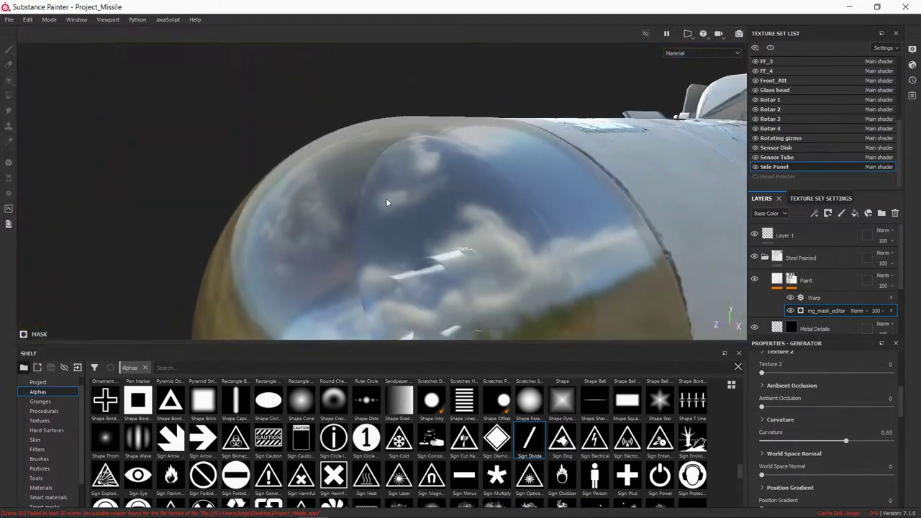
# Save the missile project and view the Iray render of the textured missile.
pyautogui.click(9, 19)
pyautogui.click(29, 69)
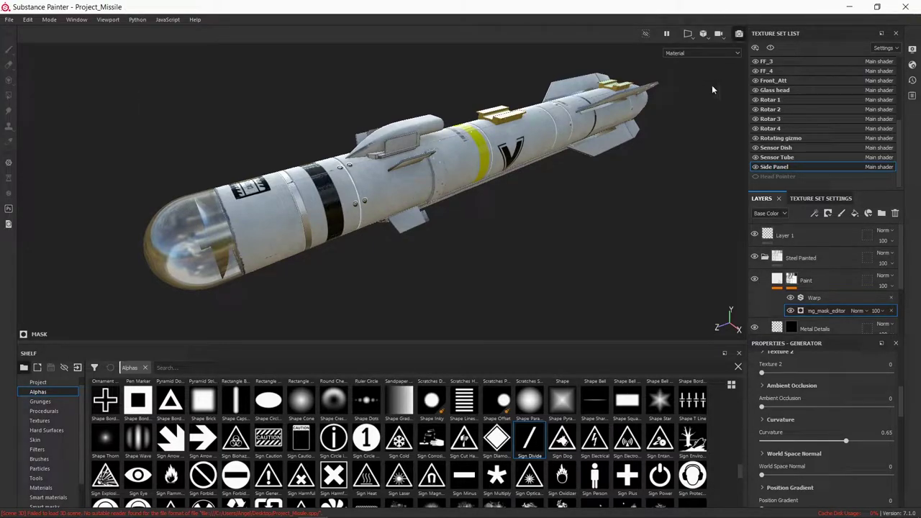
pyautogui.press('F10')
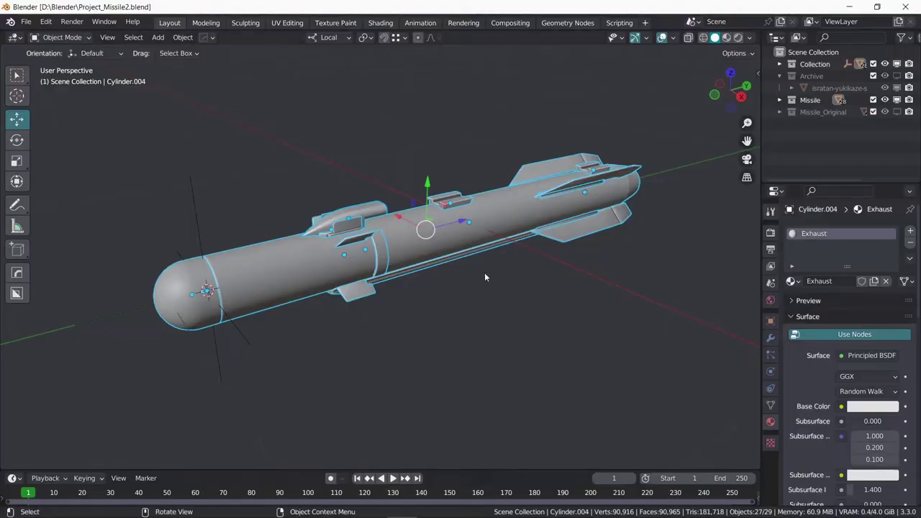
pyautogui.click(484, 278)
pyautogui.moveTo(484, 277); pyautogui.dragTo(392, 30, button='middle')
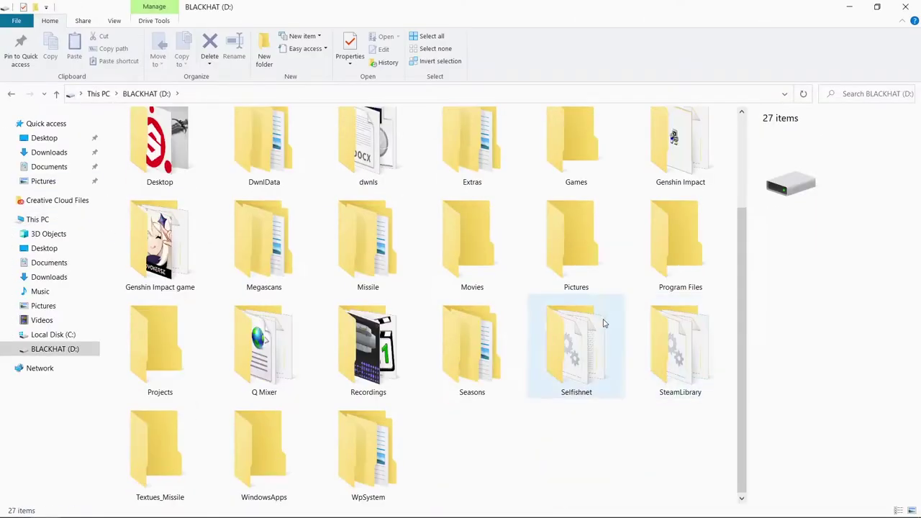
# In Textues_Missile, search 'emissive' and delete all matching Emissive maps.
pyautogui.doubleClick(146, 460)
pyautogui.hotkey('ctrl', 'f')
pyautogui.write('emissive')
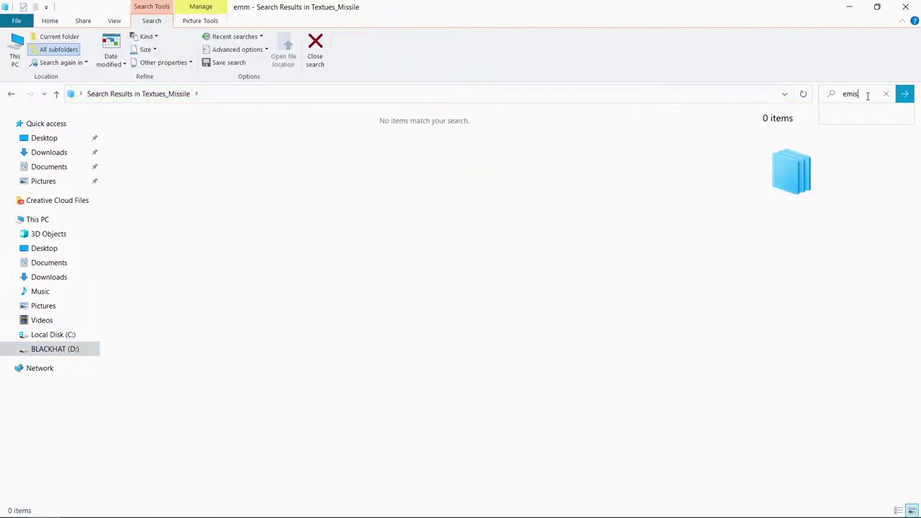
pyautogui.hotkey('ctrl', 'a')
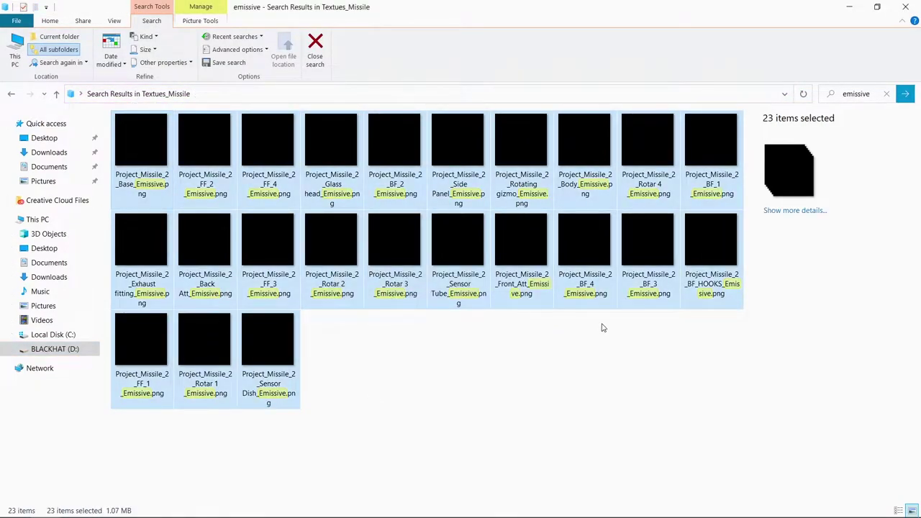
pyautogui.press('Delete')
# Clear the emissive search to list the 120 remaining textures, then select the glass nose cone.
pyautogui.press('Escape')
pyautogui.rightClick(522, 328)
pyautogui.click(547, 374)
pyautogui.click(872, 94)
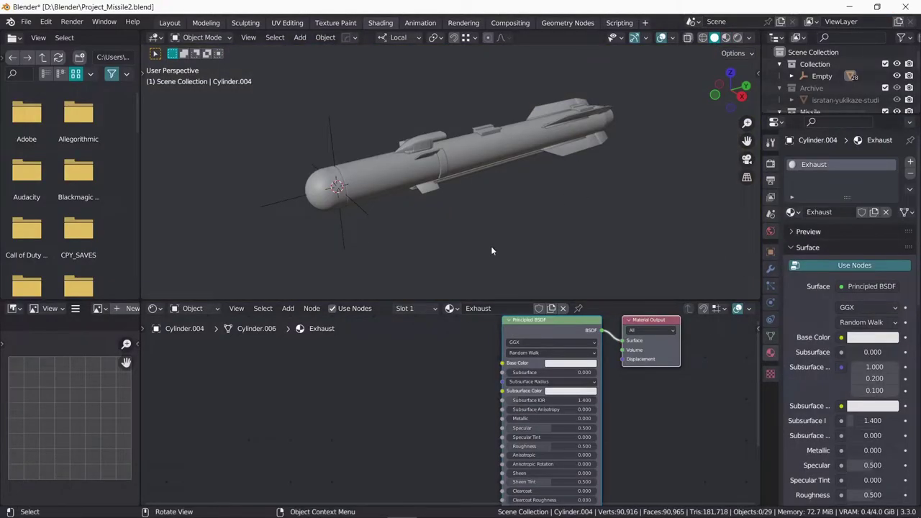
pyautogui.click(329, 187)
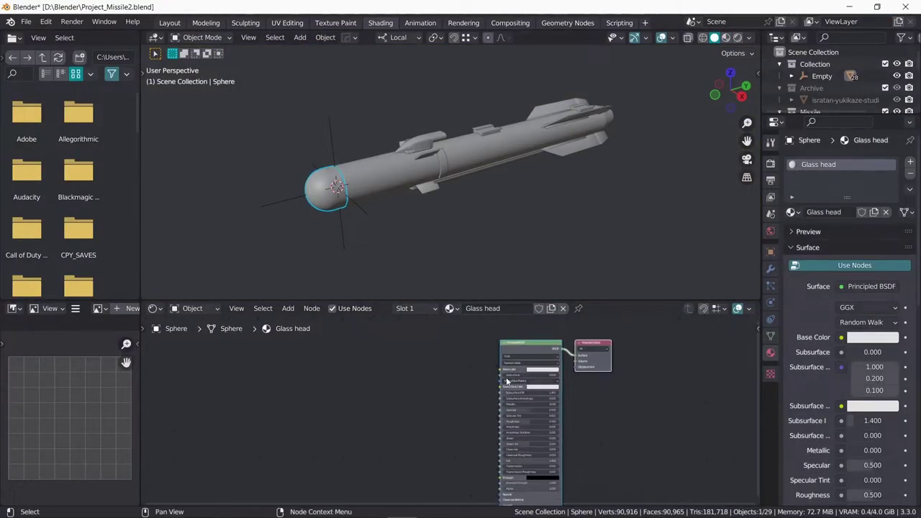
# Load the Body and side panel texture sets into their materials.
pyautogui.hotkey('ctrl', 'shift', 't')
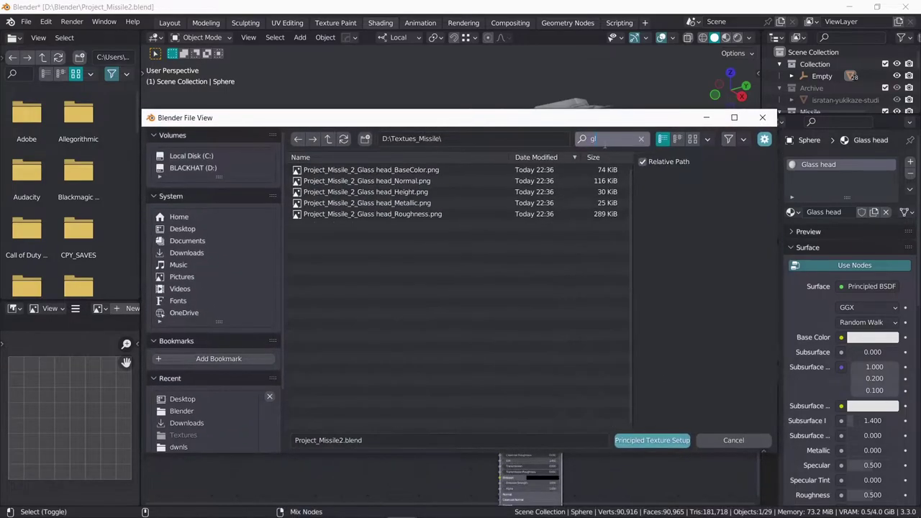
pyautogui.scroll(-2, 475, 389)
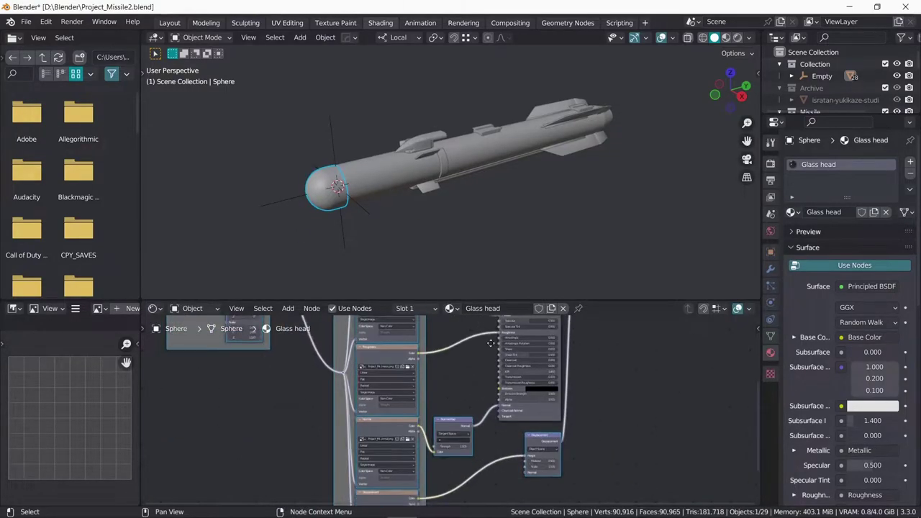
pyautogui.click(428, 164)
pyautogui.hotkey('ctrl', 'shift', 't')
pyautogui.click(428, 165)
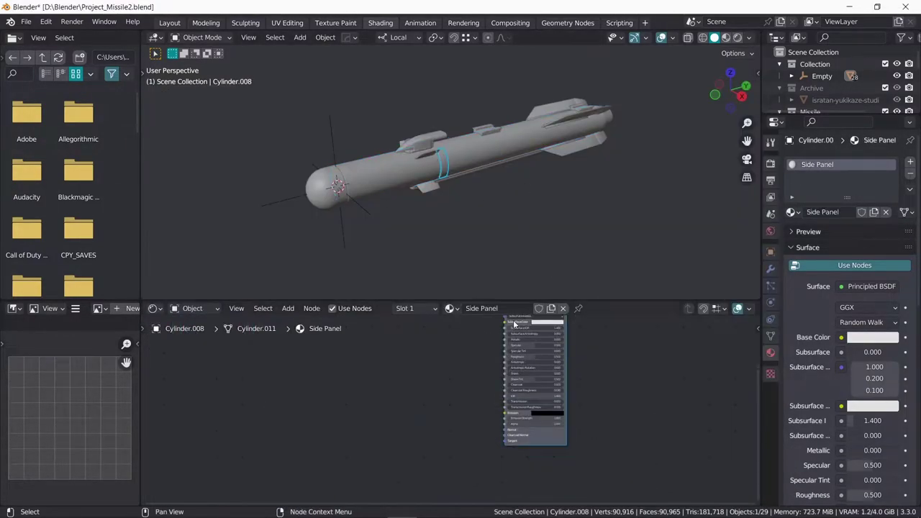
pyautogui.hotkey('ctrl', 'shift', 't')
pyautogui.press('Return')
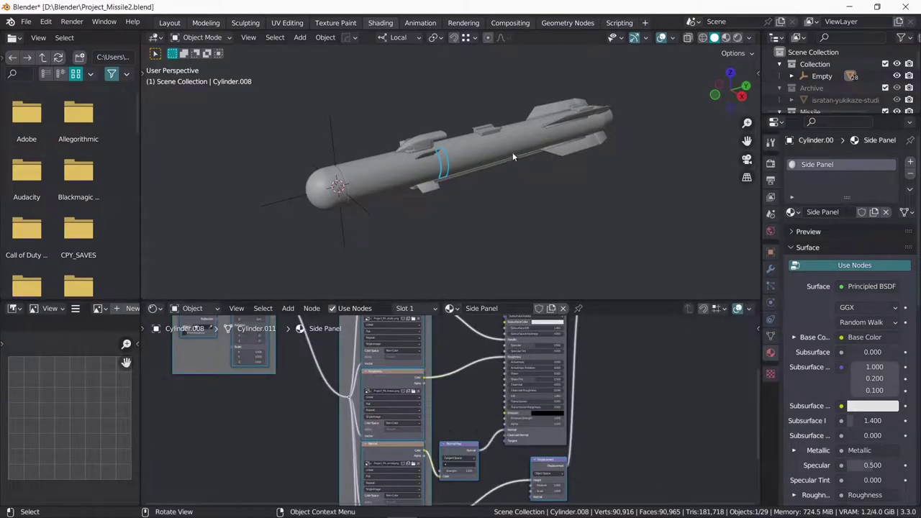
# Apply the FF_3, FF_2 and FF_1 texture sets to the fins.
pyautogui.click(412, 185)
pyautogui.hotkey('ctrl', 'shift', 't')
pyautogui.write('ff3')
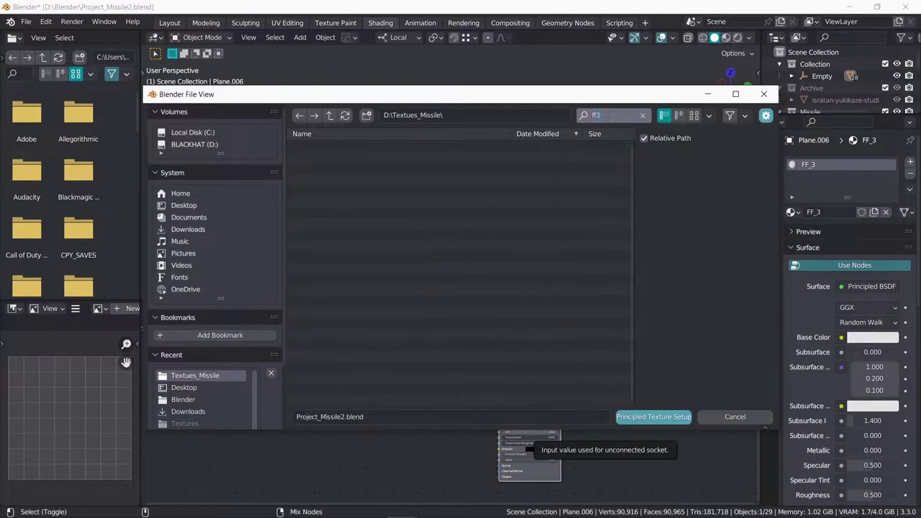
pyautogui.click(652, 416)
pyautogui.click(411, 154)
pyautogui.hotkey('ctrl', 'shift', 't')
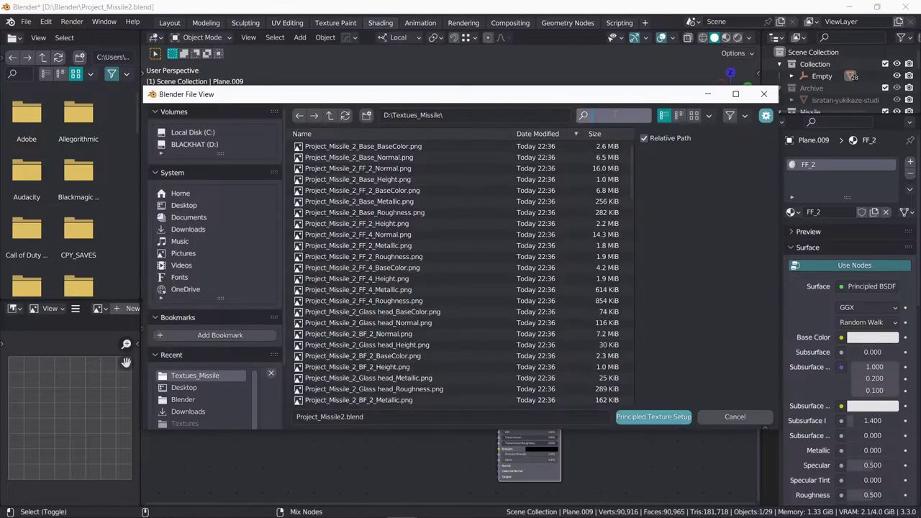
pyautogui.press('Escape')
pyautogui.click(396, 167)
pyautogui.hotkey('ctrl', 'shift', 't')
pyautogui.write('ff_1')
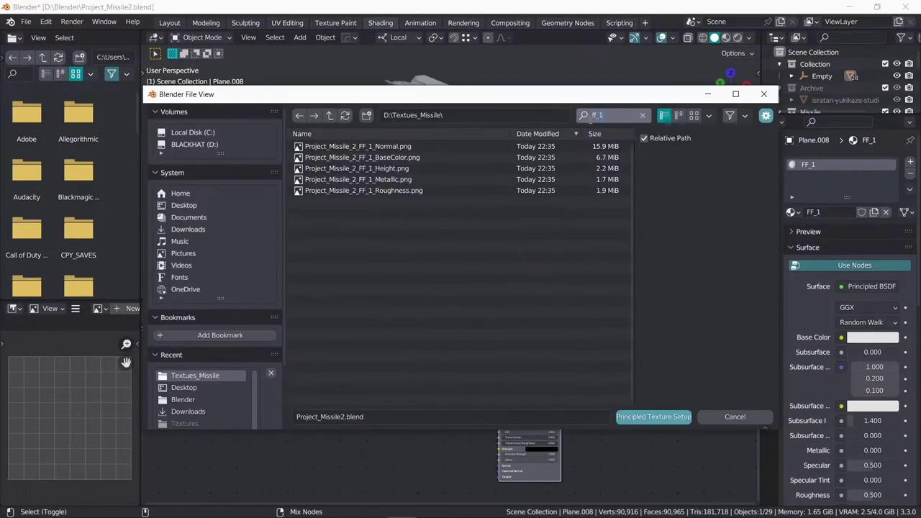
pyautogui.click(653, 417)
# Apply the filtered 'exhaust' texture sets to the exhaust fitting and exhaust parts.
pyautogui.click(550, 209)
pyautogui.hotkey('ctrl', 'shift', 't')
pyautogui.press('Escape')
pyautogui.click(568, 154)
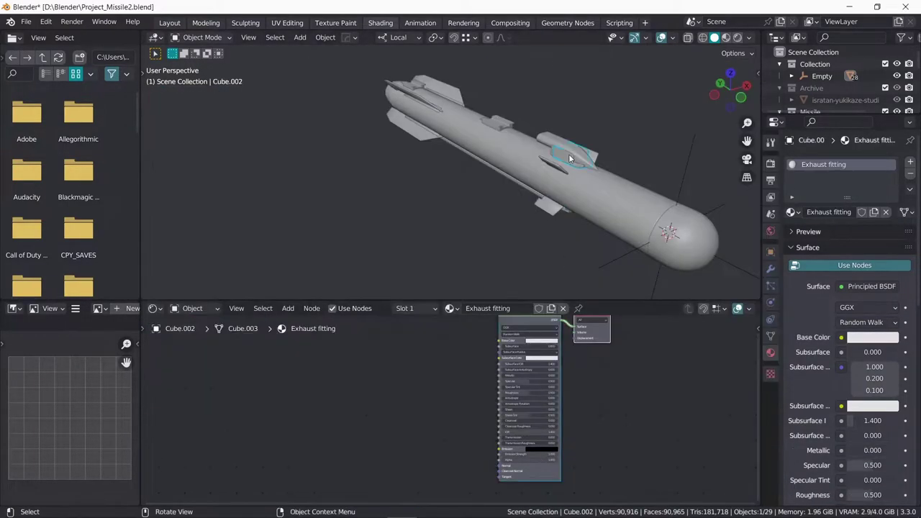
pyautogui.hotkey('ctrl', 'shift', 't')
pyautogui.write('exhaust')
pyautogui.click(652, 417)
pyautogui.click(562, 143)
pyautogui.hotkey('ctrl', 'shift', 't')
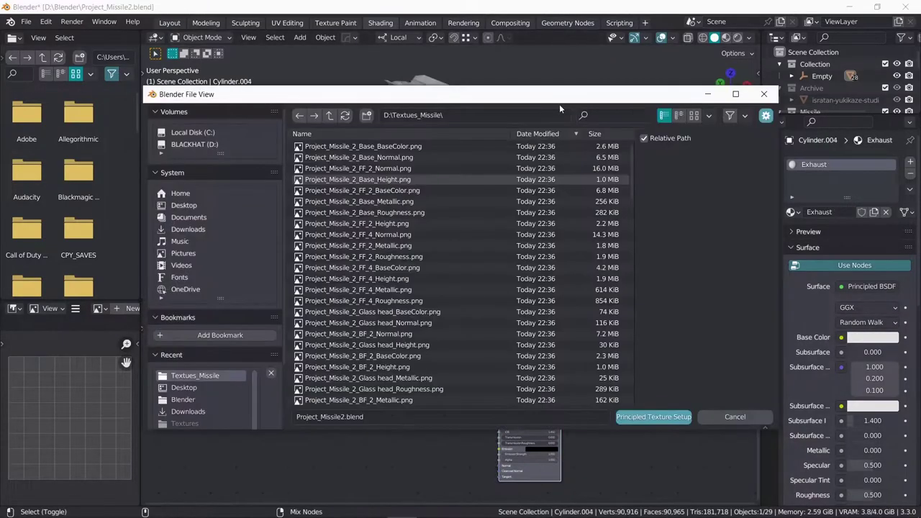
pyautogui.write('exhaust')
pyautogui.moveTo(409, 247); pyautogui.dragTo(409, 157)
pyautogui.click(653, 416)
# Apply the Front_Att and Back Att texture sets to the attachment parts.
pyautogui.click(504, 144)
pyautogui.hotkey('ctrl', 'shift', 't')
pyautogui.write('a')
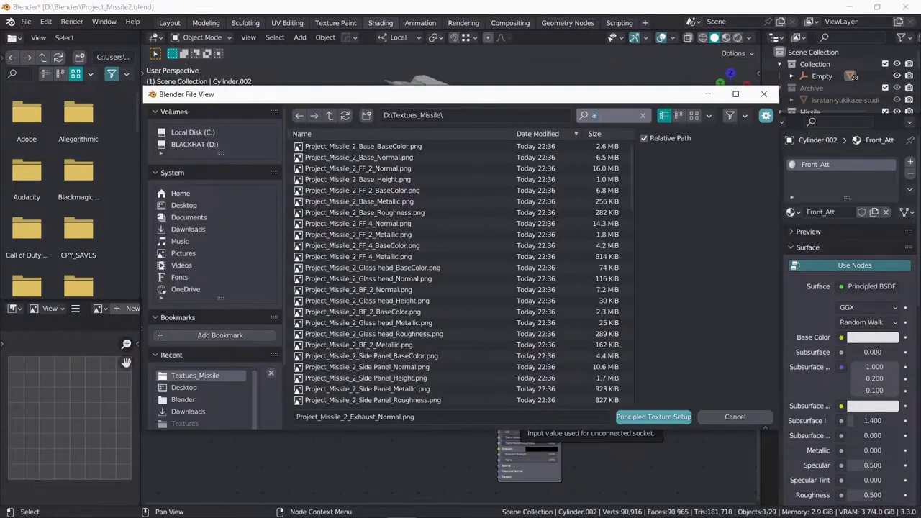
pyautogui.write('tt')
pyautogui.moveTo(415, 312); pyautogui.dragTo(414, 201)
pyautogui.click(653, 417)
pyautogui.click(424, 142)
pyautogui.hotkey('ctrl', 'shift', 't')
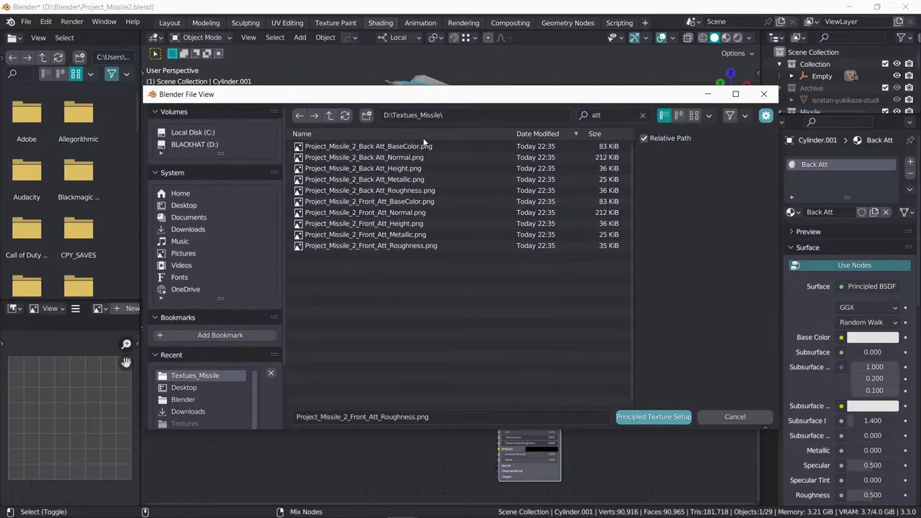
pyautogui.moveTo(424, 141); pyautogui.dragTo(424, 190)
pyautogui.press('Return')
# Apply the BF_4 and BF_1 texture sets to their fins.
pyautogui.scroll(3, 462, 160)
pyautogui.click(399, 200)
pyautogui.hotkey('ctrl', 'shift', 't')
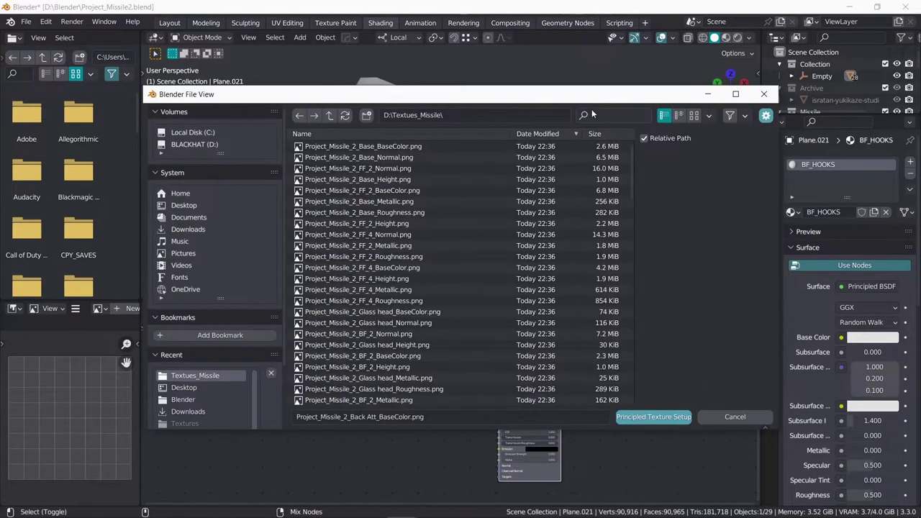
pyautogui.press('Escape')
pyautogui.hotkey('ctrl', 'shift', 't')
pyautogui.write('4')
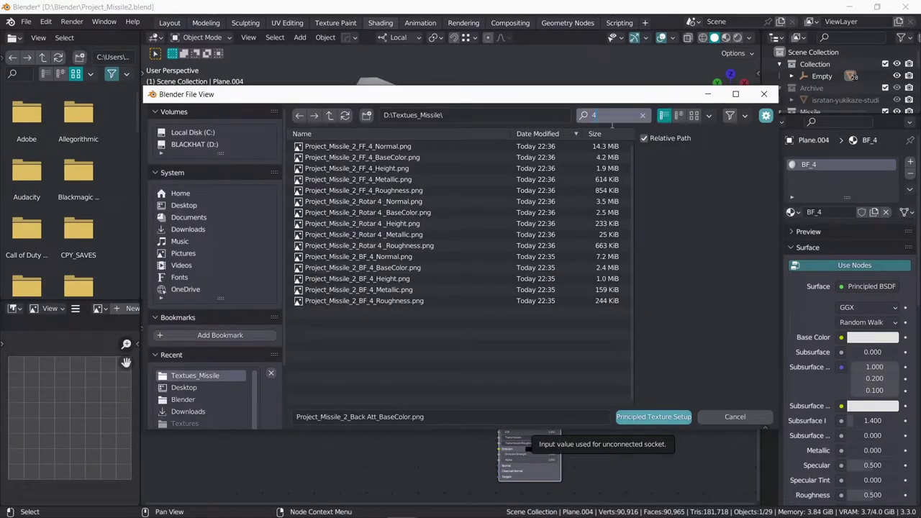
pyautogui.click(612, 119)
pyautogui.press('BackSpace')
pyautogui.write('bf_4')
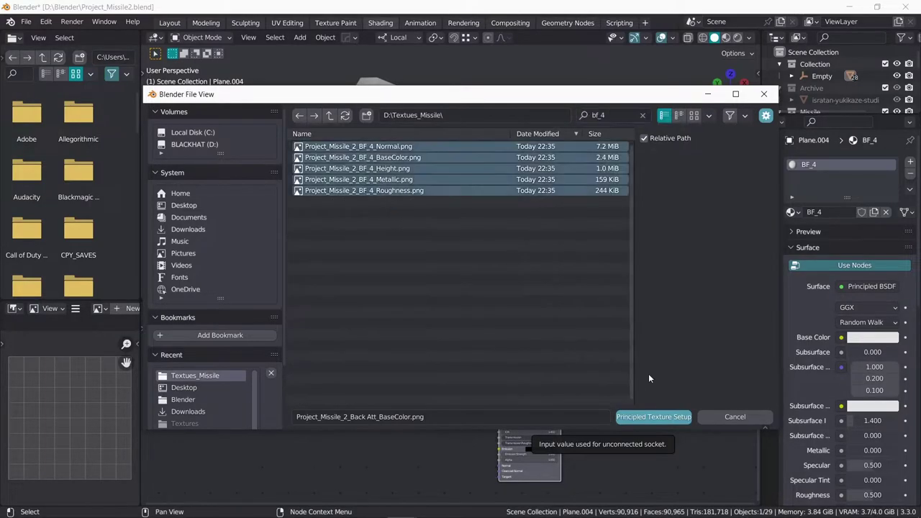
pyautogui.press('Return')
pyautogui.click(389, 125)
pyautogui.hotkey('ctrl', 'shift', 't')
pyautogui.write('bf_1a')
pyautogui.press('Return')
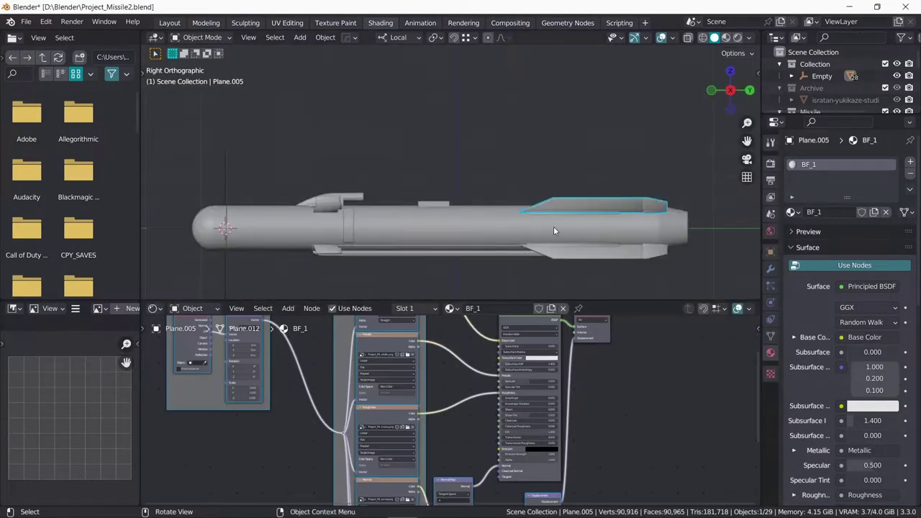
# Apply the BF_2 texture set to its fin.
pyautogui.moveTo(522, 221); pyautogui.dragTo(461, 238, button='middle')
pyautogui.click(460, 244)
pyautogui.hotkey('ctrl', 'shift', 't')
pyautogui.press('Escape')
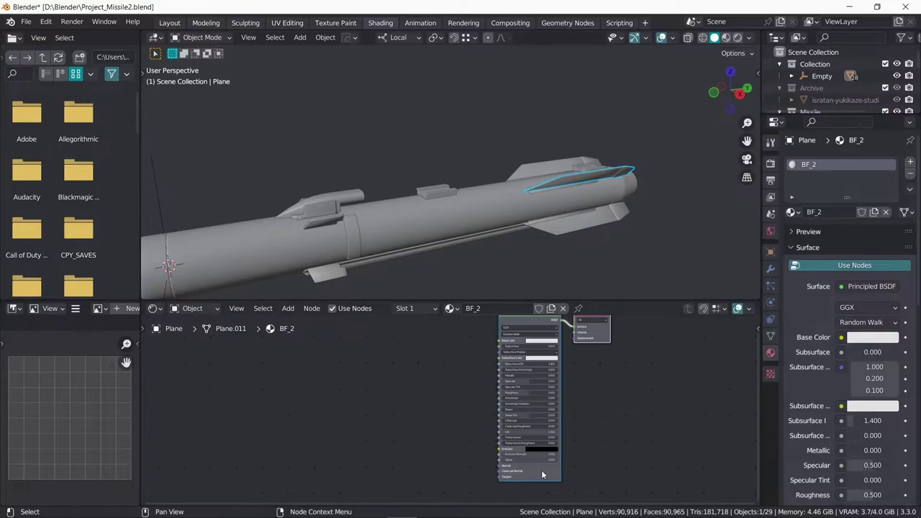
pyautogui.hotkey('ctrl', 'shift', 't')
pyautogui.press('Return')
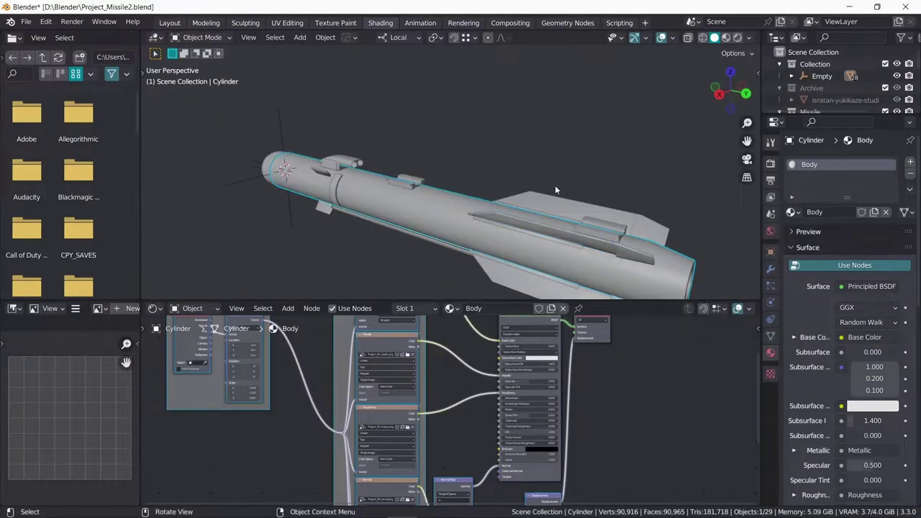
# Apply the five Base texture maps, sorted by name, to the base section.
pyautogui.moveTo(555, 190); pyautogui.dragTo(525, 131, button='middle')
pyautogui.click(524, 131)
pyautogui.hotkey('ctrl', 'shift', 't')
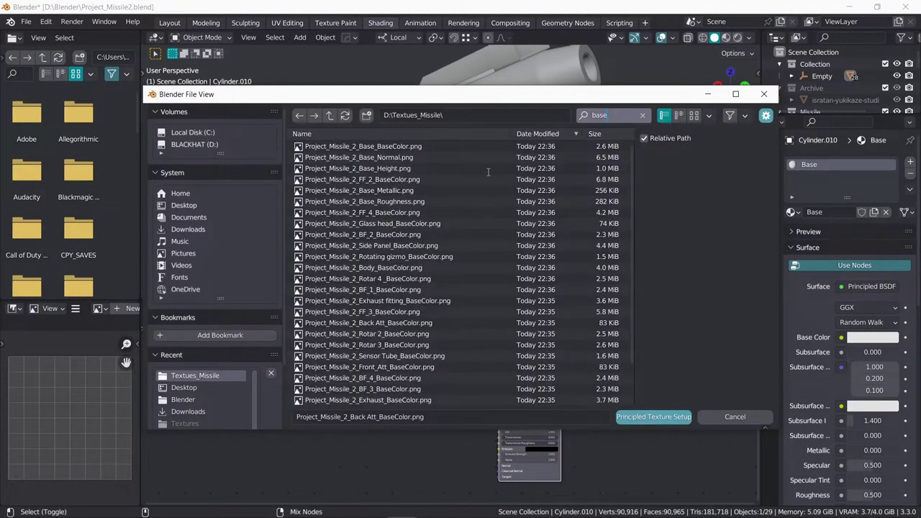
pyautogui.click(709, 115)
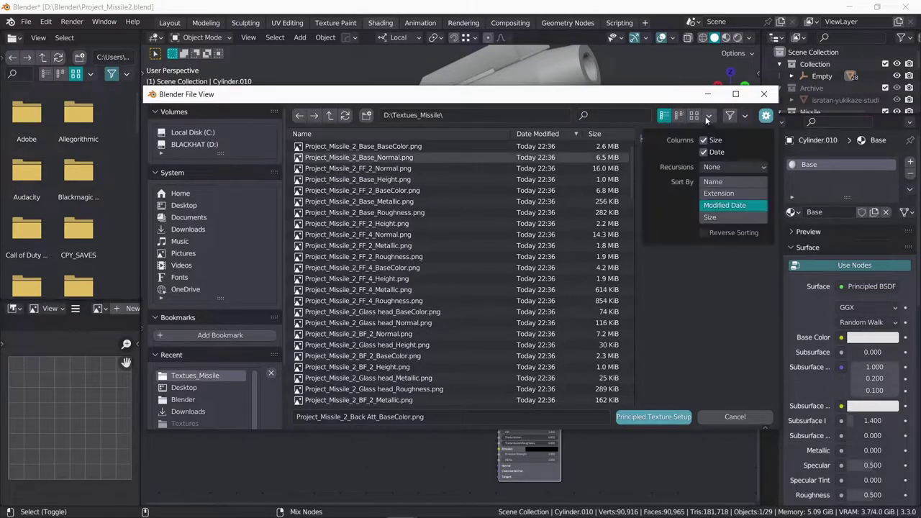
pyautogui.click(719, 181)
pyautogui.moveTo(374, 202); pyautogui.dragTo(381, 248)
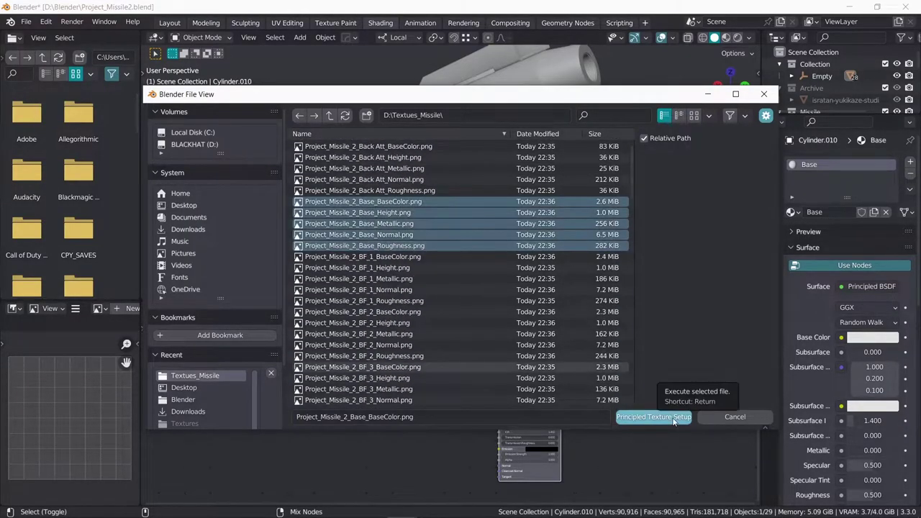
pyautogui.click(673, 422)
# Apply the five Sensor Dish texture maps to the sensor dish.
pyautogui.moveTo(400, 158); pyautogui.dragTo(446, 191, button='middle')
pyautogui.click(446, 191)
pyautogui.click(392, 216)
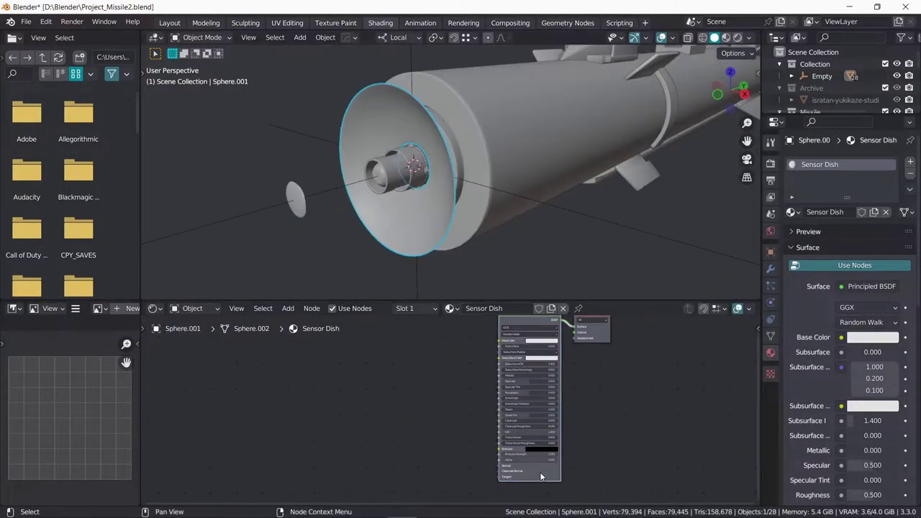
pyautogui.hotkey('ctrl', 'shift', 't')
pyautogui.write('sens')
pyautogui.moveTo(375, 146); pyautogui.dragTo(374, 190)
pyautogui.click(655, 417)
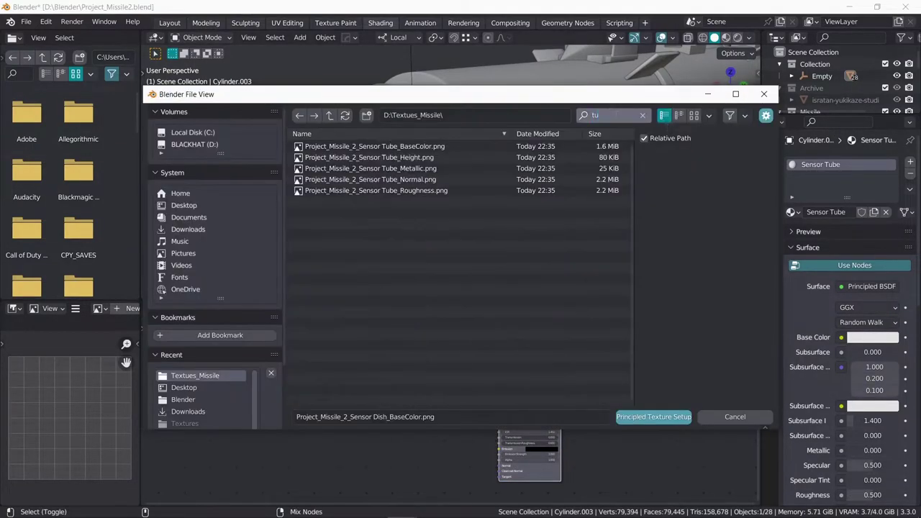
# Skip texturing the glass head and return to the full missile view.
pyautogui.hotkey('ctrl', 'shift', 't')
pyautogui.write('head')
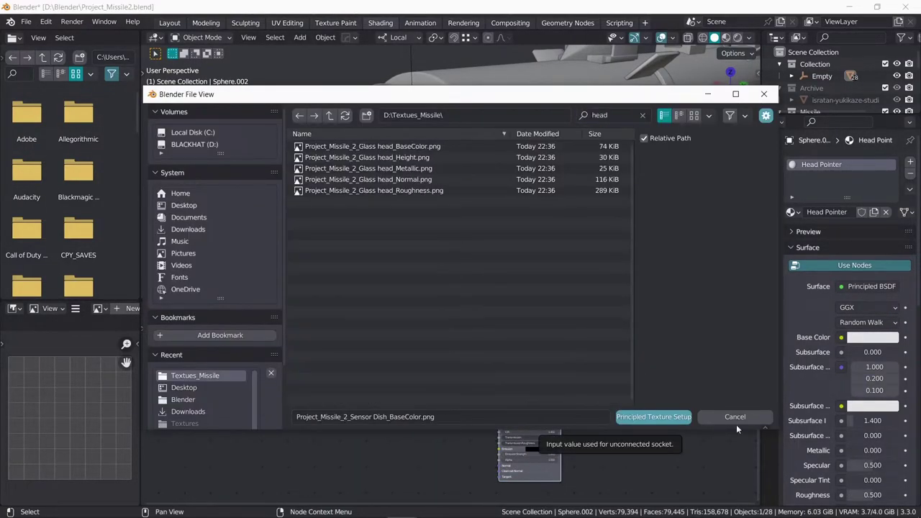
pyautogui.press('Escape')
pyautogui.moveTo(346, 199); pyautogui.dragTo(433, 186, button='middle')
pyautogui.press('KP_Divide')
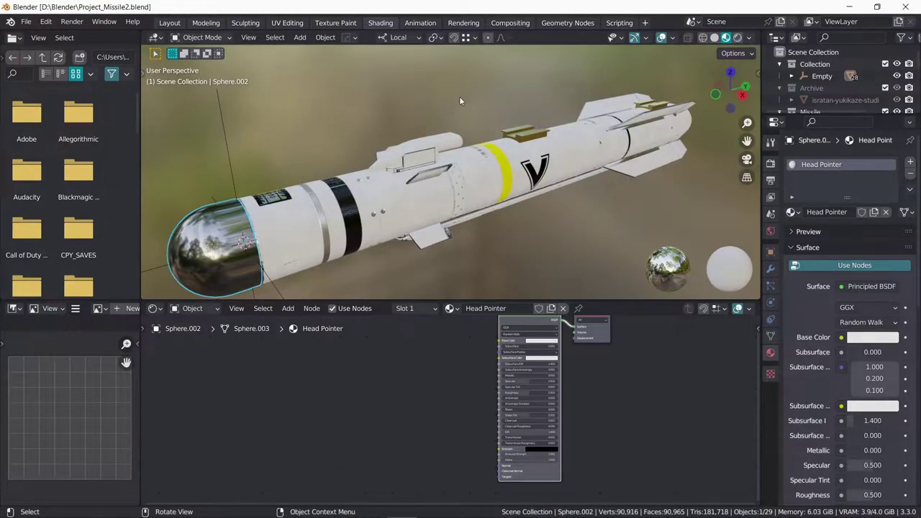
# Hide the glass head sphere to expose the disc inside.
pyautogui.moveTo(459, 96)
pyautogui.mouseDown(button='middle')
pyautogui.moveTo(520, 195)
pyautogui.moveTo(366, 188)
pyautogui.moveTo(453, 167)
pyautogui.moveTo(443, 185)
pyautogui.moveTo(501, 220)
pyautogui.mouseUp(button='middle')
pyautogui.scroll(8, 520, 196)
pyautogui.scroll(-5, 366, 189)
pyautogui.scroll(3, 369, 213)
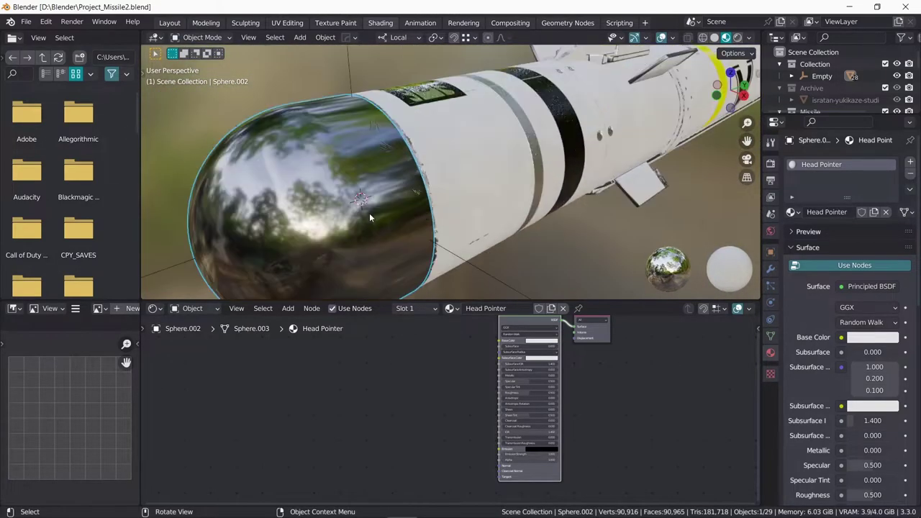
pyautogui.scroll(-1, 370, 213)
pyautogui.click(311, 216)
pyautogui.press('h')
# Raise the inner disc's Metallic value to 1 in its Principled BSDF.
pyautogui.click(309, 220)
pyautogui.click(554, 333)
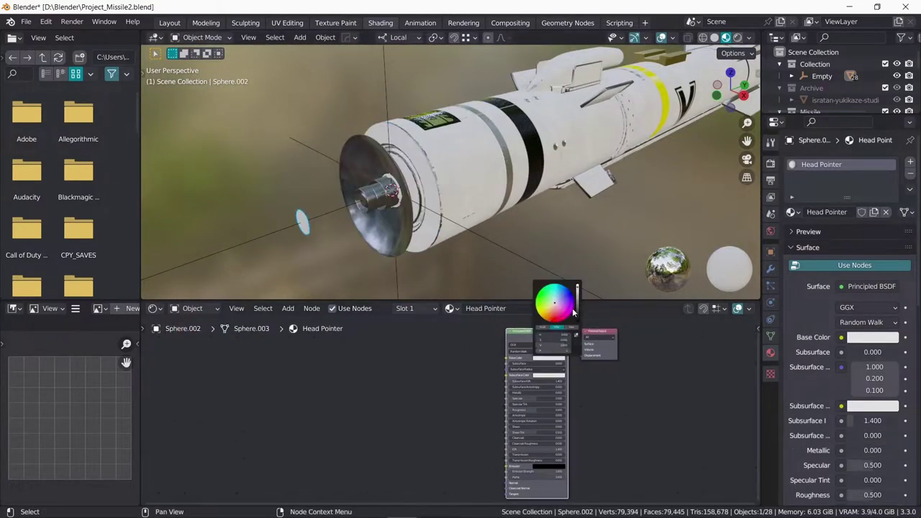
pyautogui.scroll(5, 522, 177)
pyautogui.scroll(2, 545, 416)
pyautogui.scroll(2, 545, 416)
pyautogui.moveTo(558, 393)
pyautogui.mouseDown()
pyautogui.moveTo(575, 425)
pyautogui.moveTo(562, 430)
pyautogui.mouseUp()
pyautogui.hotkey('shift', 'a')
# Place the Noise Texture, link it to Roughness, and add mapping nodes.
pyautogui.click(401, 379)
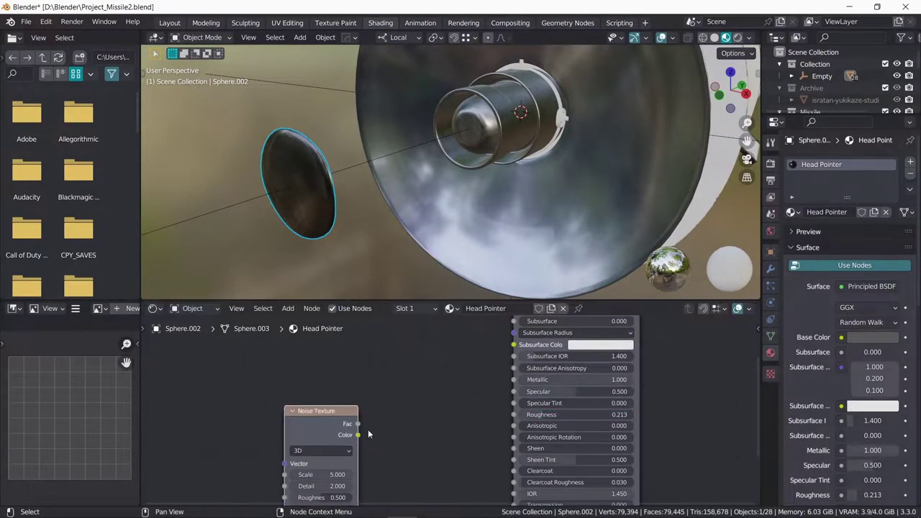
pyautogui.click(310, 417)
pyautogui.hotkey('ctrl', 'shift', 't')
pyautogui.press('Escape')
pyautogui.hotkey('ctrl', 't')
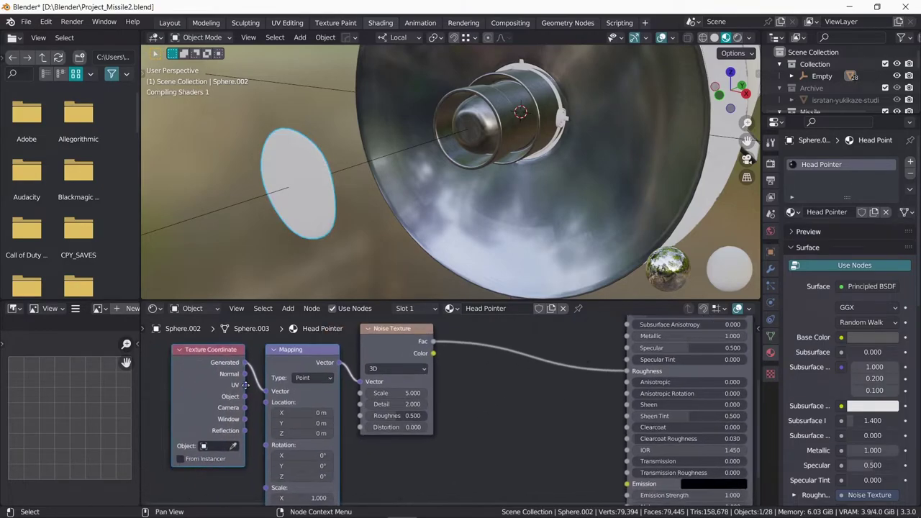
# Set the mapping X scale and the noise Scale both to 20.
pyautogui.moveTo(432, 180)
pyautogui.mouseDown(button='middle')
pyautogui.moveTo(323, 189)
pyautogui.moveTo(529, 202)
pyautogui.mouseUp(button='middle')
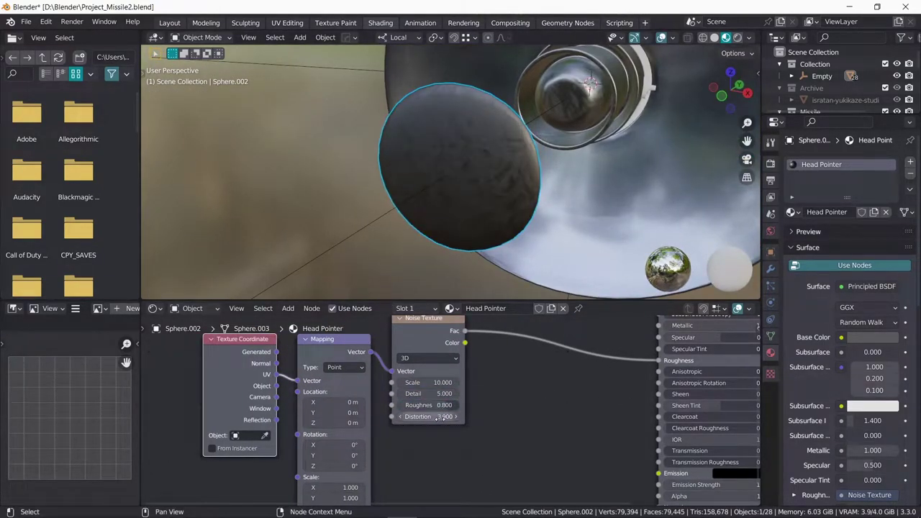
pyautogui.hotkey('ctrl', 'z')
pyautogui.write('10')
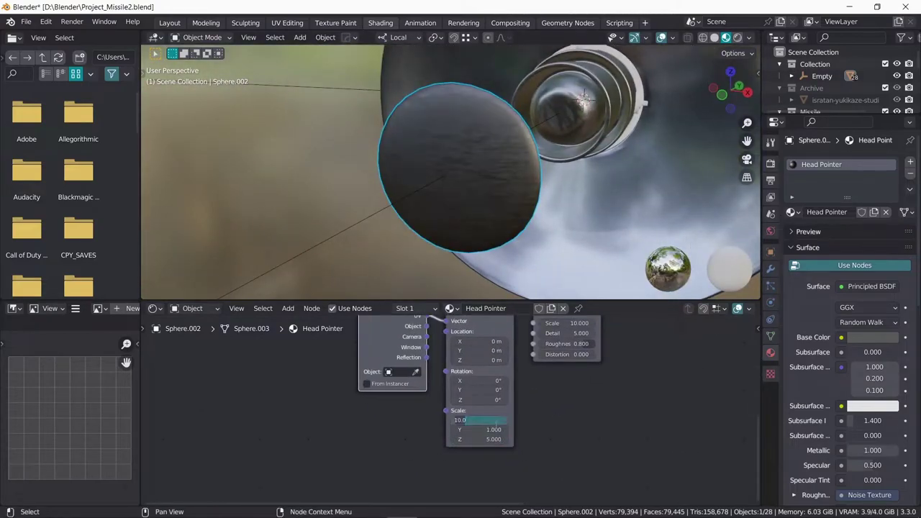
pyautogui.write('20')
pyautogui.press('Return')
pyautogui.moveTo(496, 216); pyautogui.dragTo(568, 128, button='middle')
pyautogui.scroll(1, 583, 353)
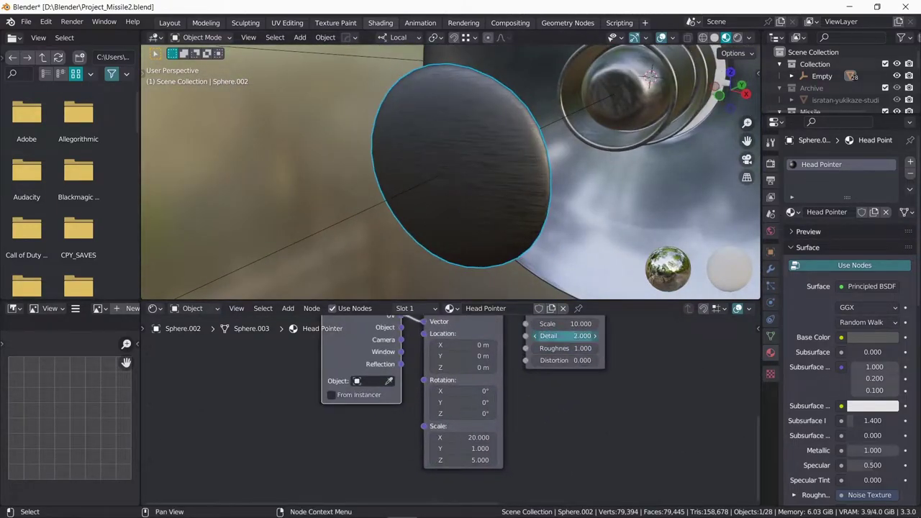
pyautogui.hotkey('ctrl', 'z')
pyautogui.doubleClick(569, 326)
pyautogui.write('20')
pyautogui.press('Return')
# Add a Bump node with the noise Fac driving its Height.
pyautogui.scroll(-2, 504, 403)
pyautogui.hotkey('shift', 'a')
pyautogui.write('bump')
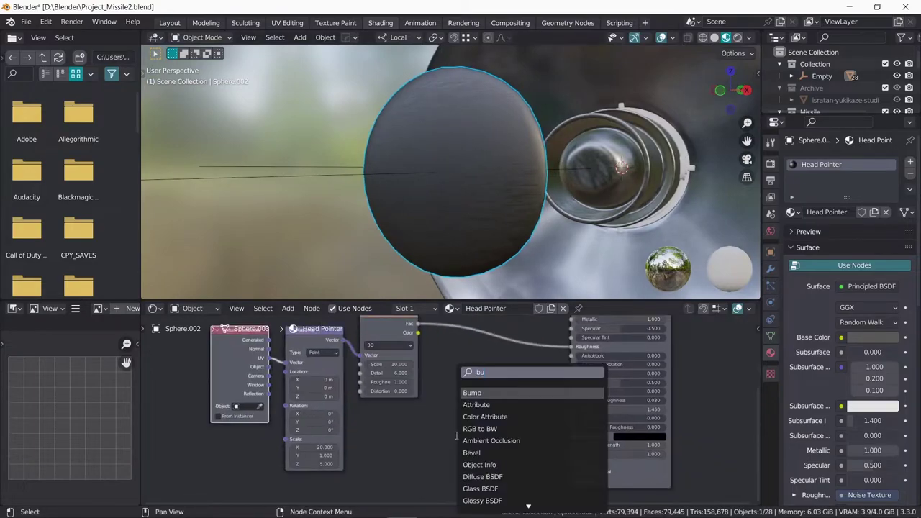
pyautogui.press('Return')
pyautogui.click(345, 379)
pyautogui.moveTo(367, 339); pyautogui.dragTo(472, 416)
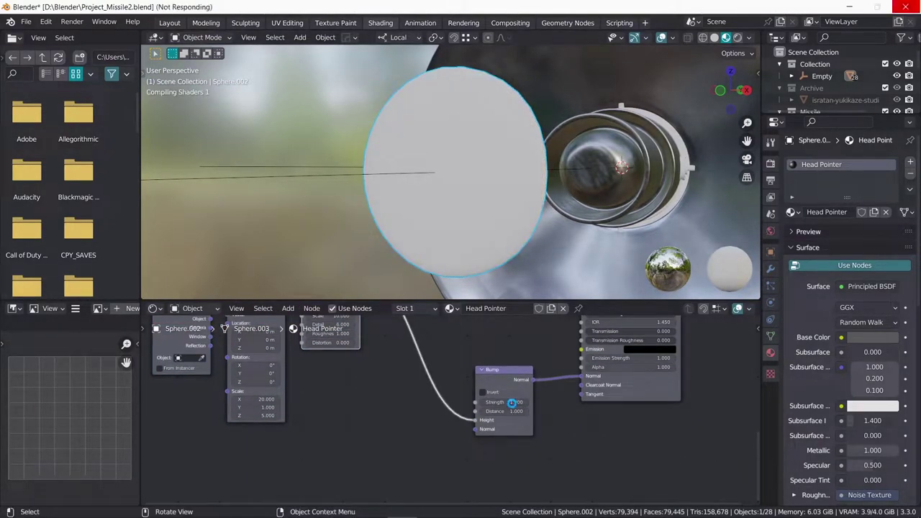
pyautogui.moveTo(460, 201); pyautogui.dragTo(483, 188, button='middle')
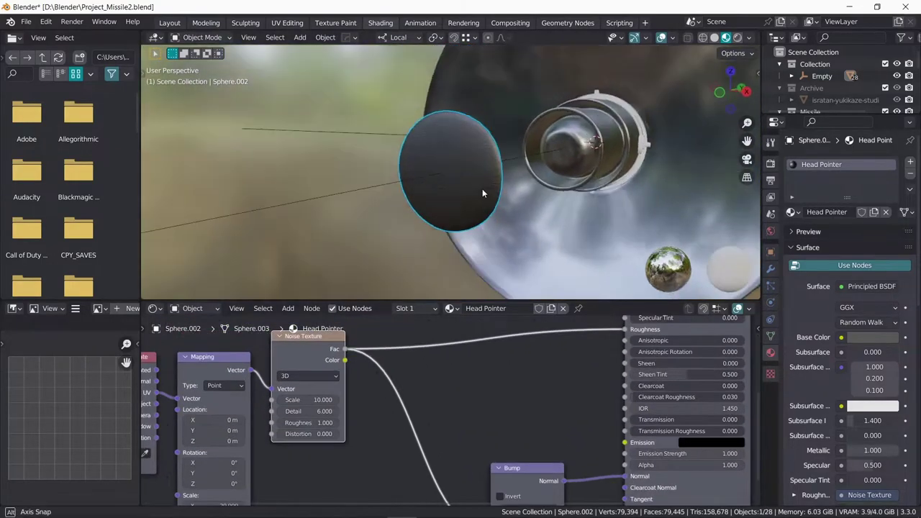
# Insert a ColorRamp between noise and Roughness and move its stops to darken the sphere.
pyautogui.scroll(2, 482, 189)
pyautogui.hotkey('shift', 'a')
pyautogui.write('ramp')
pyautogui.press('Return')
pyautogui.click(490, 360)
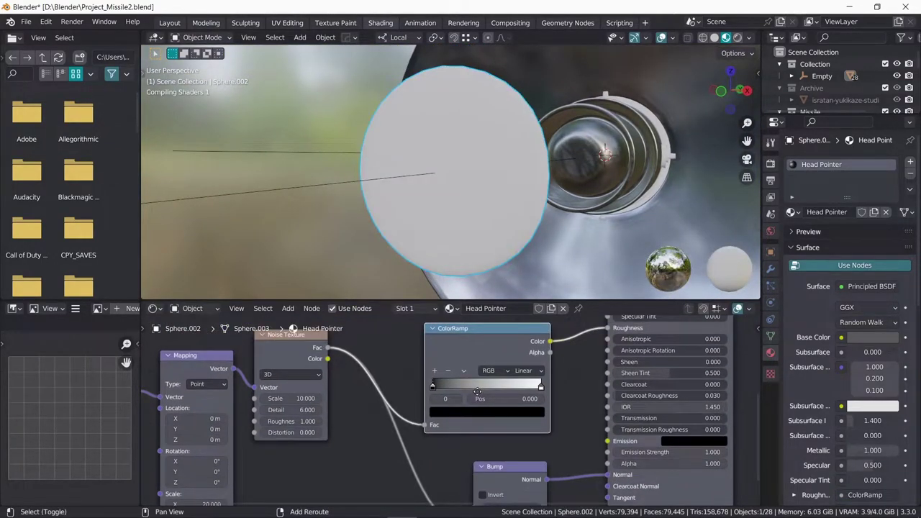
pyautogui.moveTo(541, 389); pyautogui.dragTo(514, 385)
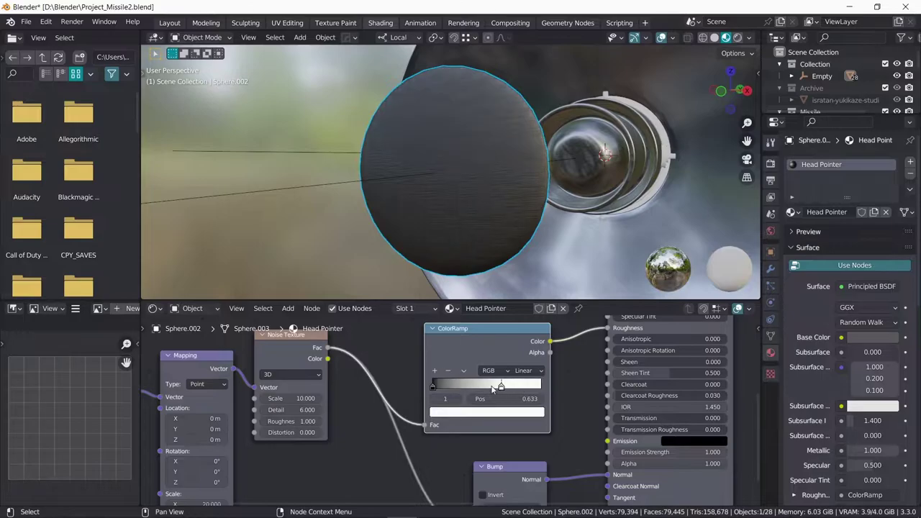
pyautogui.moveTo(504, 241); pyautogui.dragTo(491, 228, button='middle')
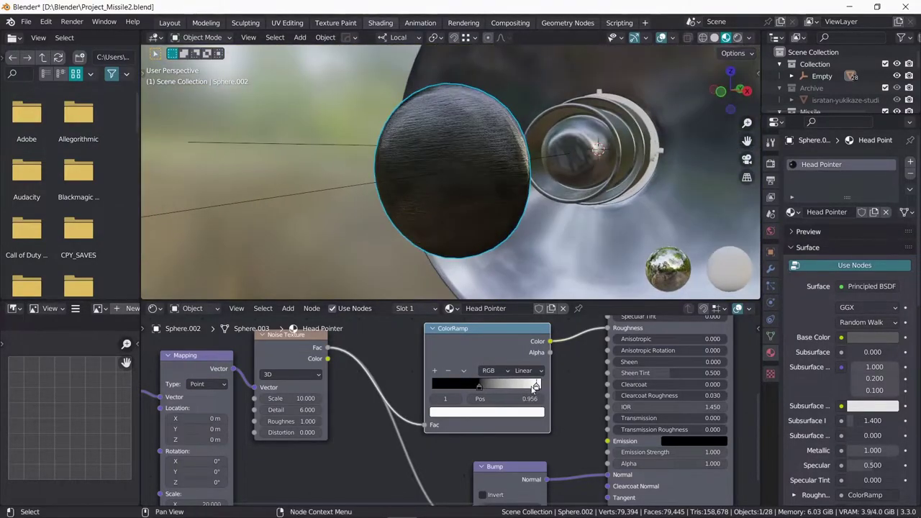
# Fine-tune the ColorRamp white stop while checking the scratched Sphere.002.
pyautogui.moveTo(528, 388); pyautogui.dragTo(507, 389)
pyautogui.moveTo(474, 222); pyautogui.dragTo(500, 204, button='middle')
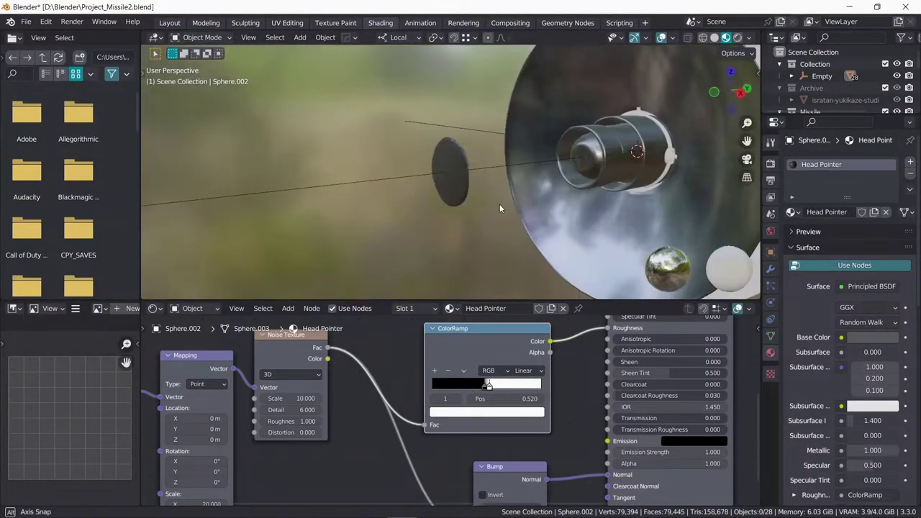
pyautogui.moveTo(535, 452); pyautogui.dragTo(536, 367, button='middle')
pyautogui.moveTo(523, 419); pyautogui.dragTo(523, 469, button='middle')
pyautogui.moveTo(432, 216); pyautogui.dragTo(460, 212, button='middle')
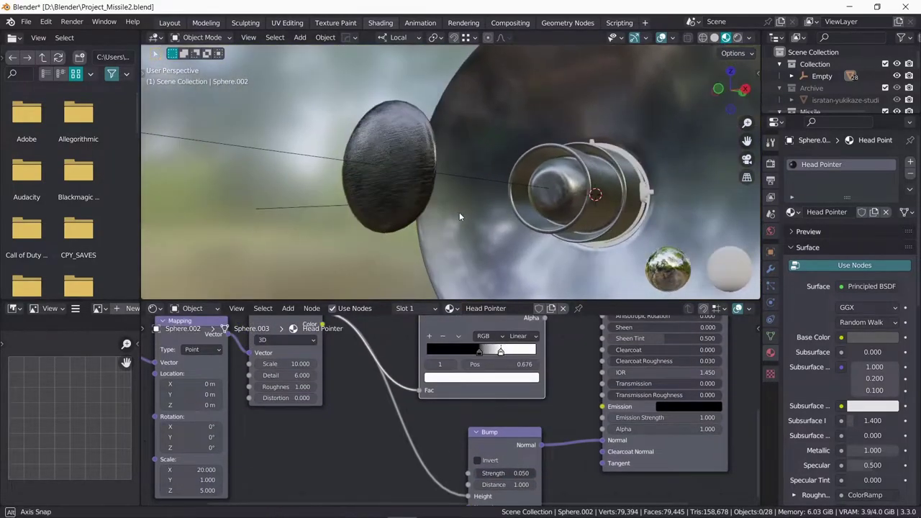
pyautogui.moveTo(515, 353); pyautogui.dragTo(527, 354)
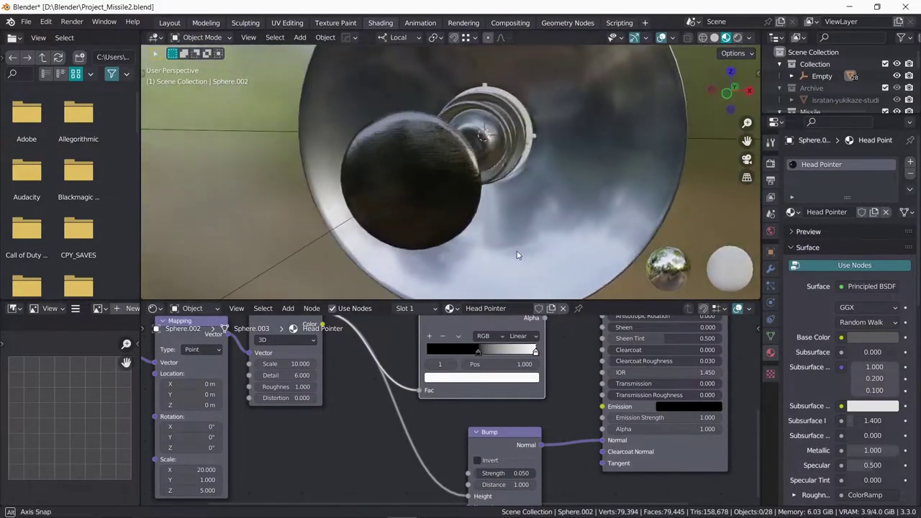
pyautogui.moveTo(460, 179)
pyautogui.mouseDown(button='middle')
pyautogui.moveTo(513, 211)
pyautogui.moveTo(553, 157)
pyautogui.moveTo(503, 180)
pyautogui.mouseUp(button='middle')
pyautogui.click(359, 198)
pyautogui.scroll(-3, 357, 200)
pyautogui.scroll(5, 467, 204)
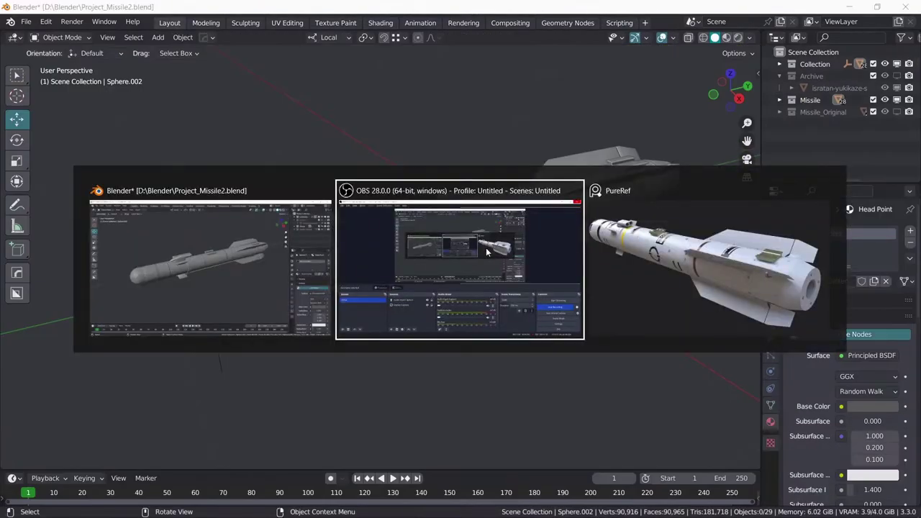
# Box a render region around the missile nose and switch the render engine to Cycles.
pyautogui.scroll(5, 355, 222)
pyautogui.hotkey('ctrl', 'b')
pyautogui.moveTo(244, 88); pyautogui.dragTo(475, 333)
pyautogui.click(771, 266)
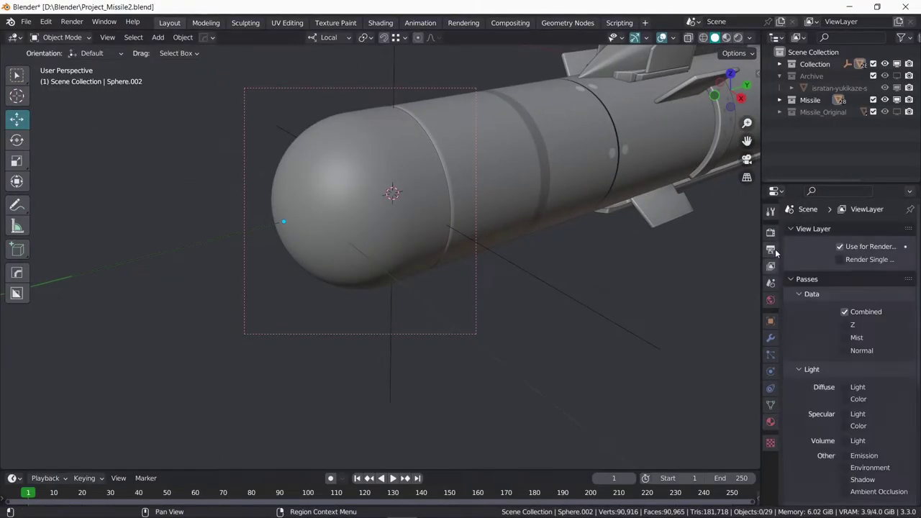
pyautogui.click(771, 233)
pyautogui.click(878, 231)
pyautogui.click(855, 272)
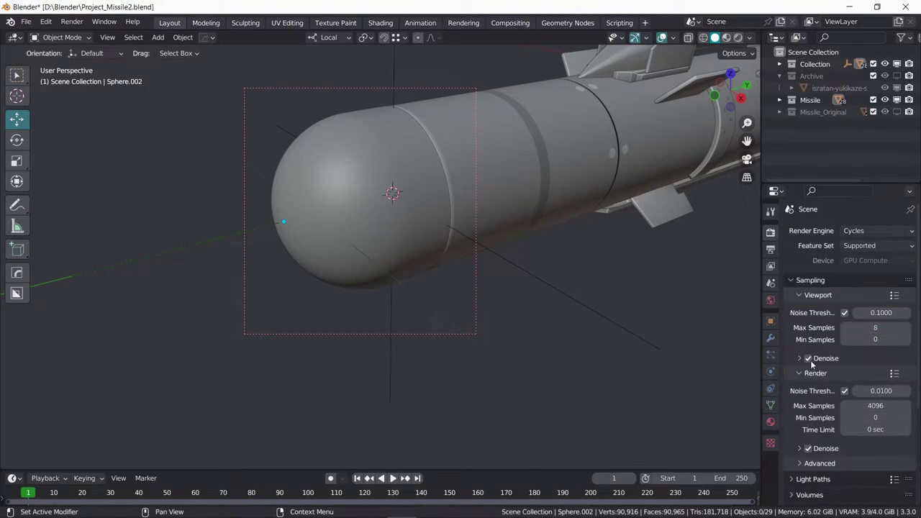
# Review the Film and Performance render settings, then collapse them.
pyautogui.scroll(-3, 835, 403)
pyautogui.click(803, 419)
pyautogui.keyDown('ctrl'); pyautogui.click(813, 457); pyautogui.keyUp('ctrl')
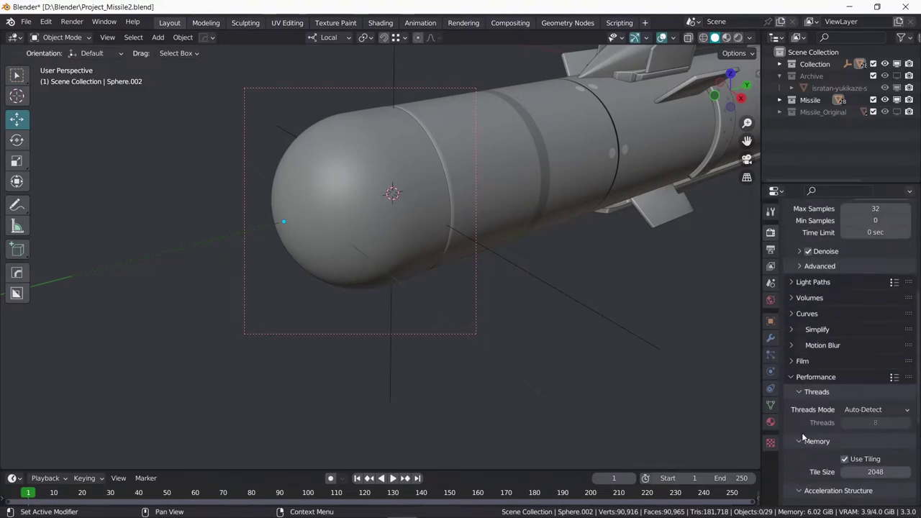
pyautogui.click(813, 326)
# Light the world with the studio_small HDRI environment texture and preview in rendered shading.
pyautogui.click(771, 421)
pyautogui.click(842, 305)
pyautogui.click(547, 345)
pyautogui.click(890, 320)
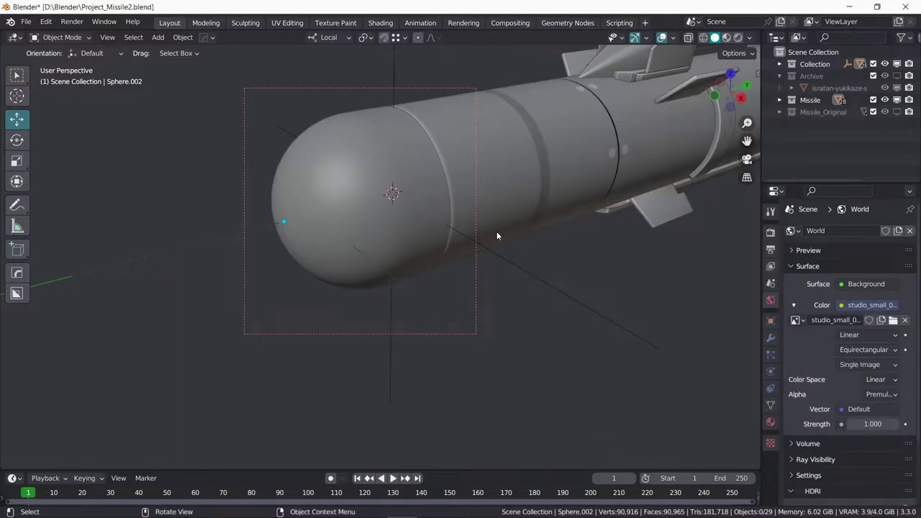
pyautogui.press('z')
pyautogui.press('6')
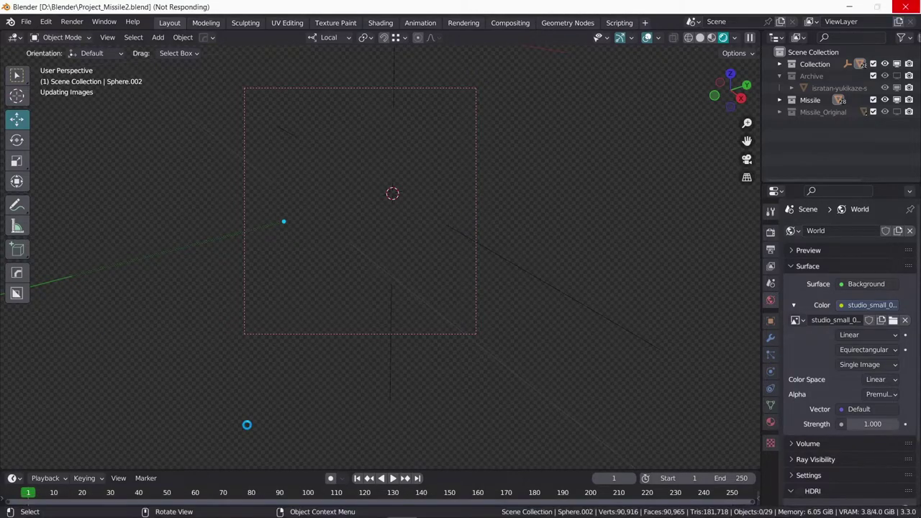
# Bring up File Explorer from the taskbar.
pyautogui.click(55, 507)
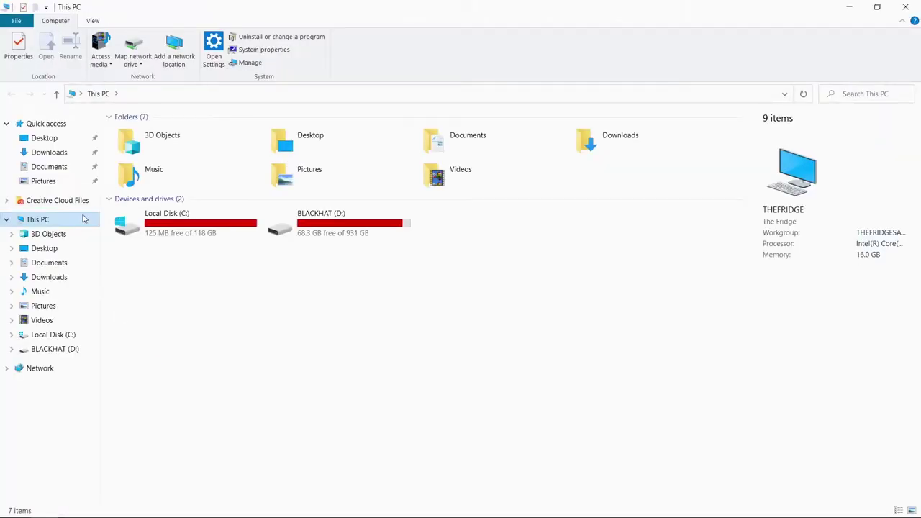
pyautogui.click(906, 9)
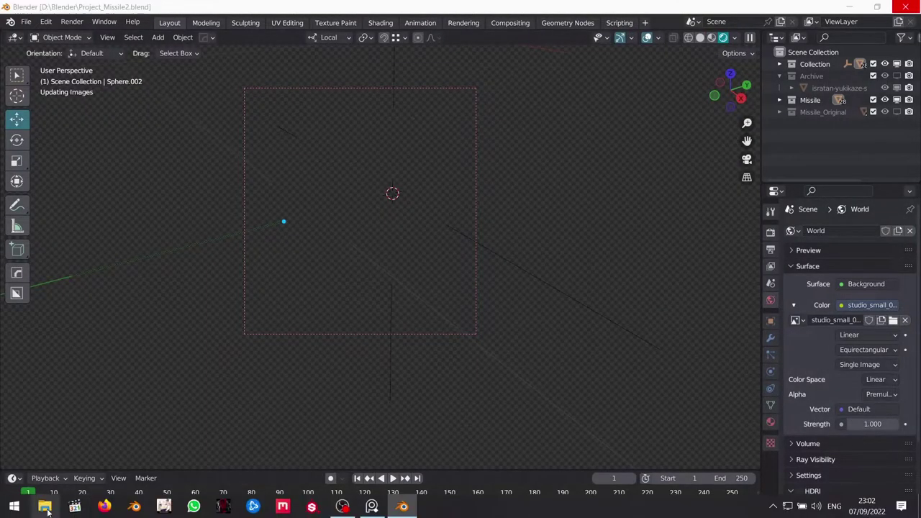
pyautogui.click(55, 507)
pyautogui.rightClick(242, 327)
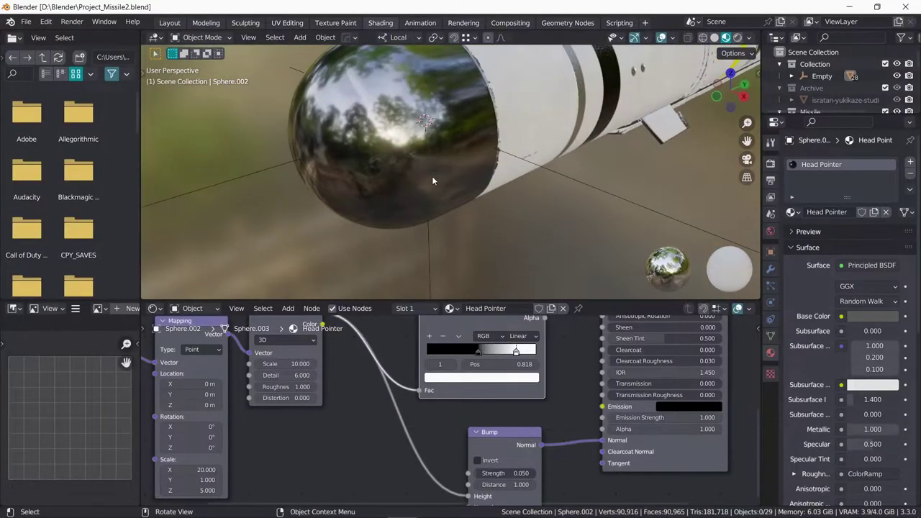
# Select the glass head sphere and show a Glass head texture in Blender's image editor.
pyautogui.click(432, 182)
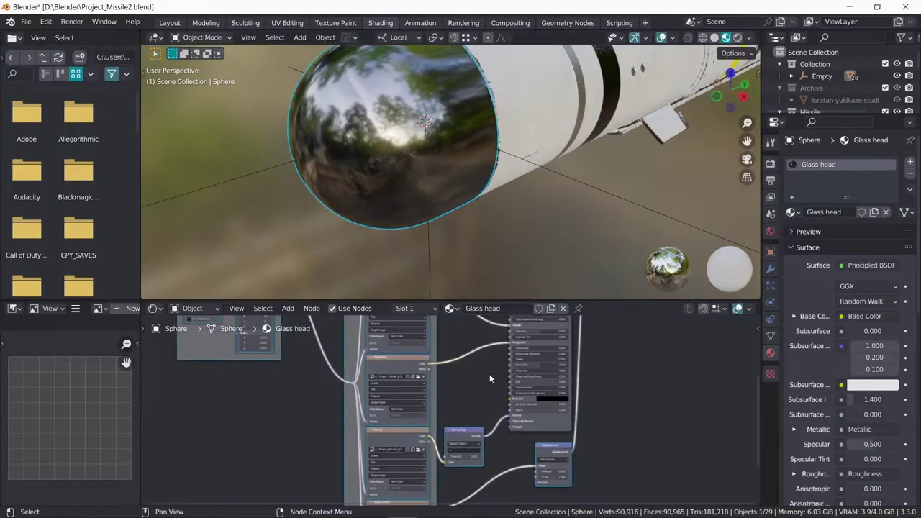
pyautogui.scroll(3, 486, 392)
pyautogui.click(50, 308)
pyautogui.click(101, 308)
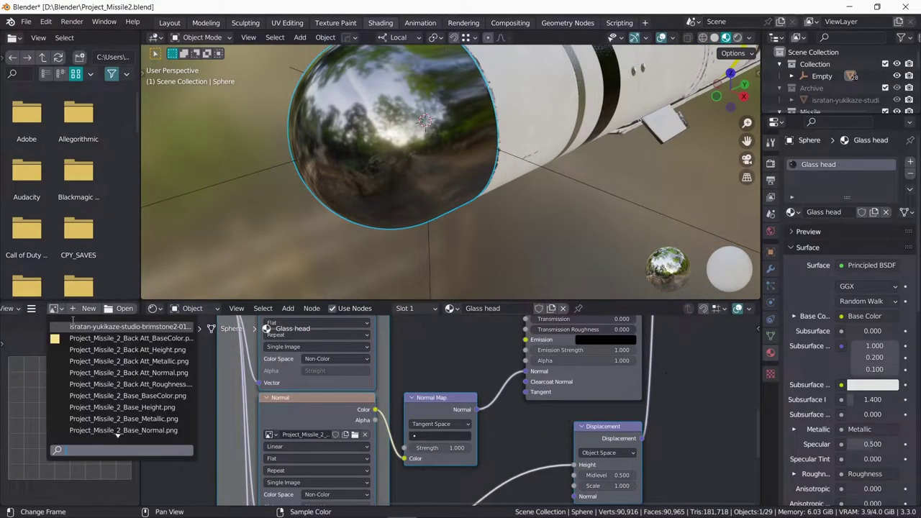
pyautogui.scroll(-3, 115, 359)
pyautogui.click(115, 332)
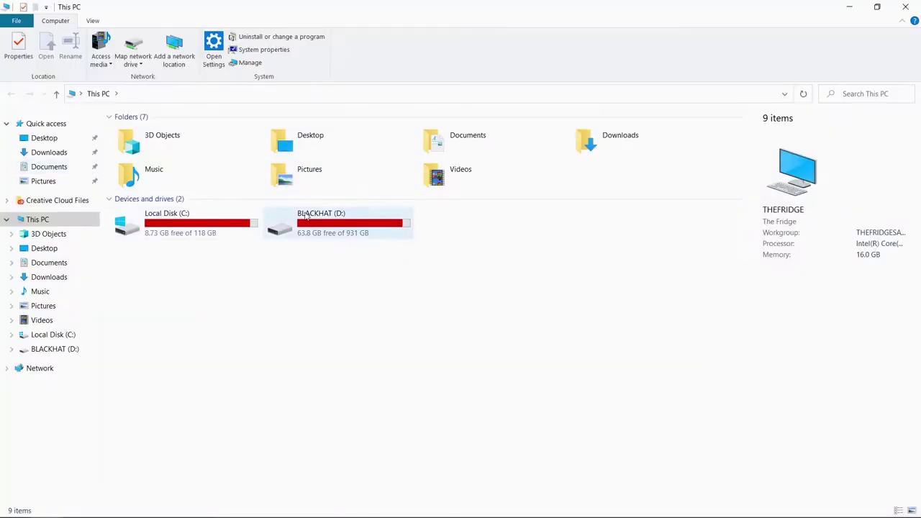
# Go to the Textues_Missile folder on the BLACKHAT (D:) drive and search for 'head'.
pyautogui.doubleClick(306, 216)
pyautogui.doubleClick(374, 452)
pyautogui.click(864, 94)
pyautogui.write('head')
# Preview the head Metallic, Roughness and Normal maps, then select the Height and BaseColor textures.
pyautogui.click(407, 171)
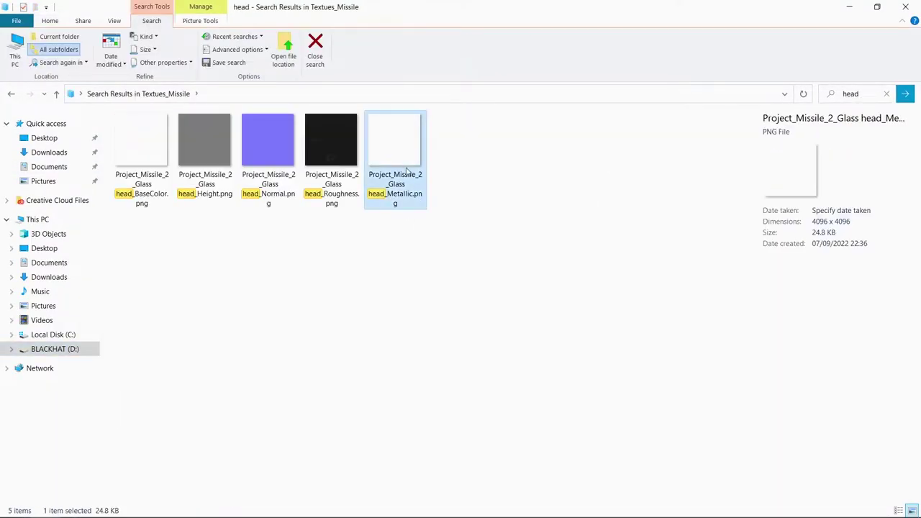
pyautogui.doubleClick(407, 171)
pyautogui.press('Left')
pyautogui.press('Left')
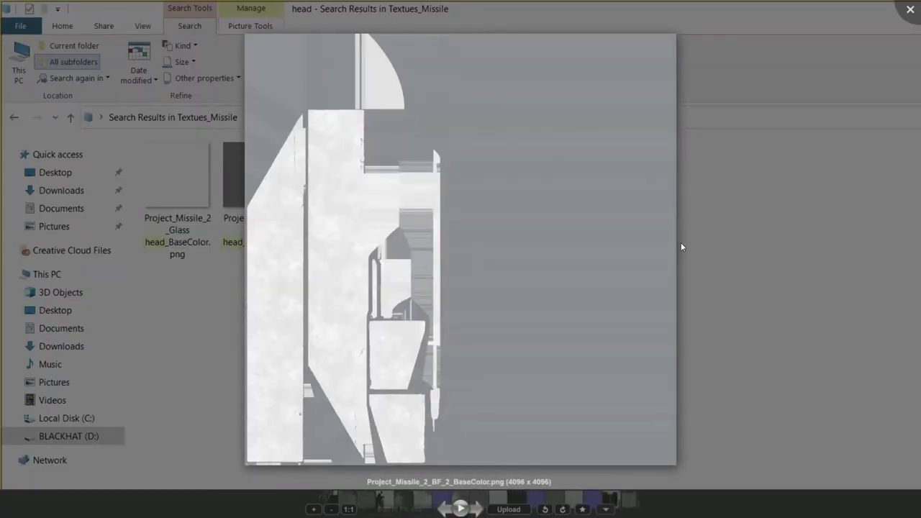
pyautogui.press('Right')
pyautogui.press('Right')
pyautogui.press('Right')
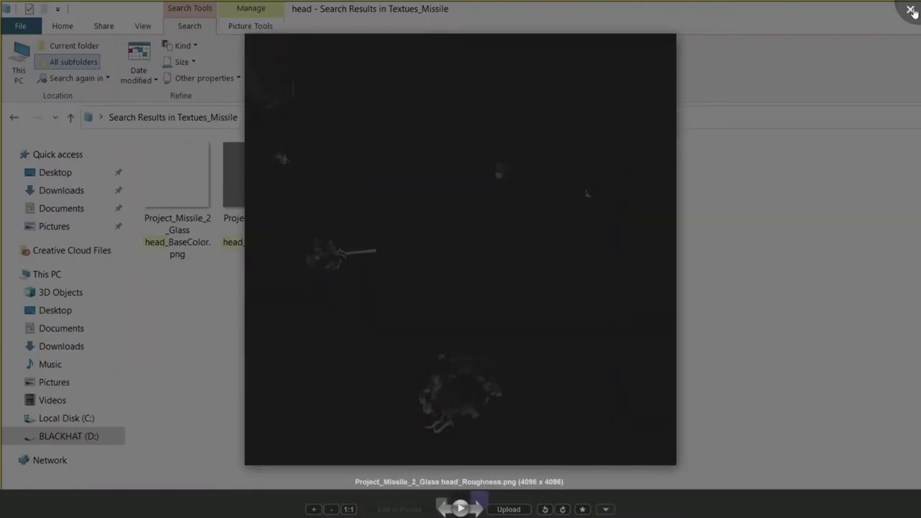
pyautogui.click(912, 13)
pyautogui.click(280, 161)
pyautogui.doubleClick(280, 161)
pyautogui.press('Escape')
pyautogui.click(195, 149)
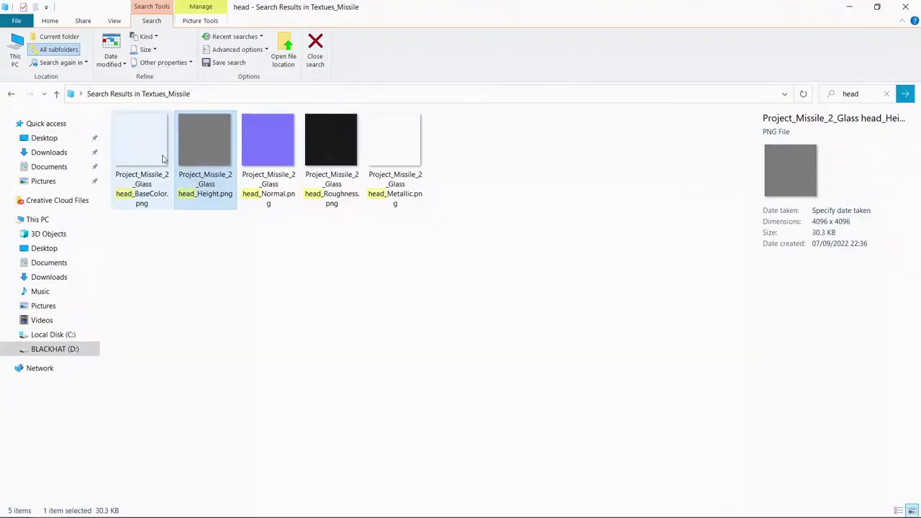
pyautogui.click(163, 158)
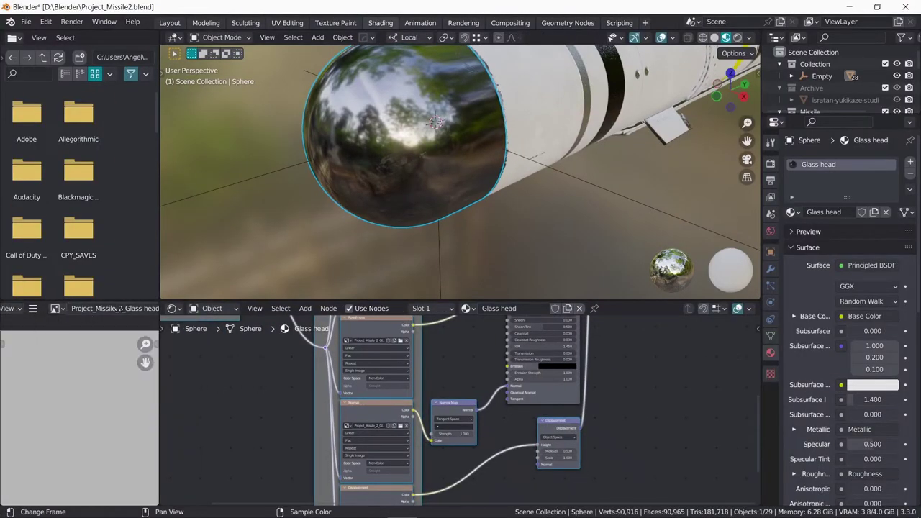
# Undo the recent image and node changes and compare rendered against solid shading.
pyautogui.hotkey('ctrl', 'z')
pyautogui.hotkey('ctrl', 'z')
pyautogui.hotkey('ctrl', 'z')
pyautogui.hotkey('ctrl', 'z')
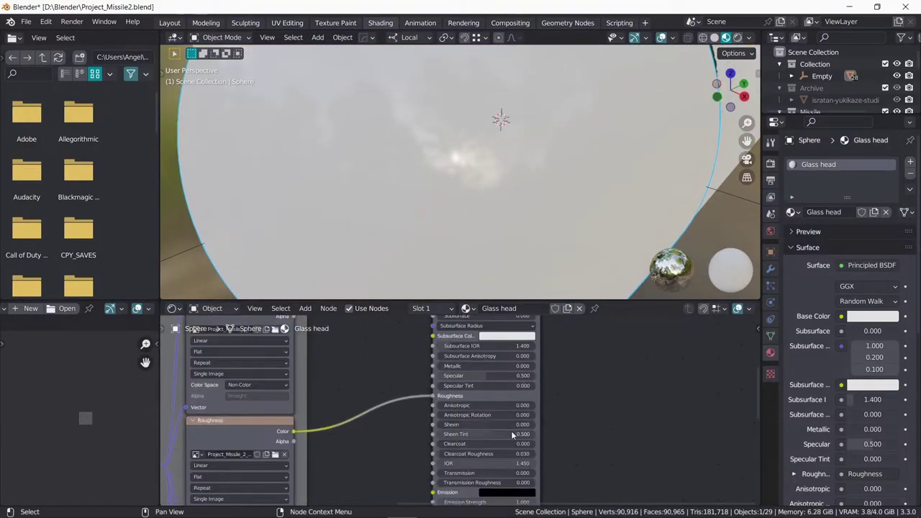
pyautogui.moveTo(513, 435); pyautogui.dragTo(502, 391, button='middle')
pyautogui.scroll(-10, 502, 216)
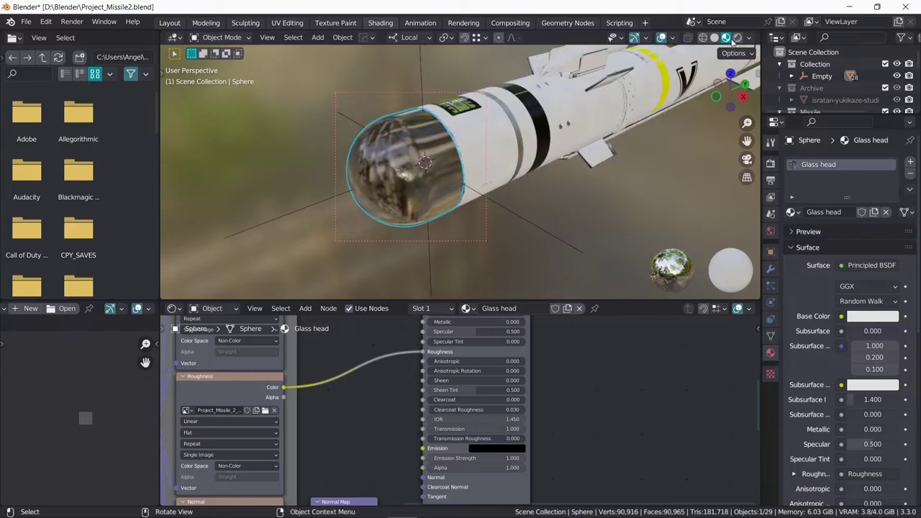
pyautogui.click(734, 39)
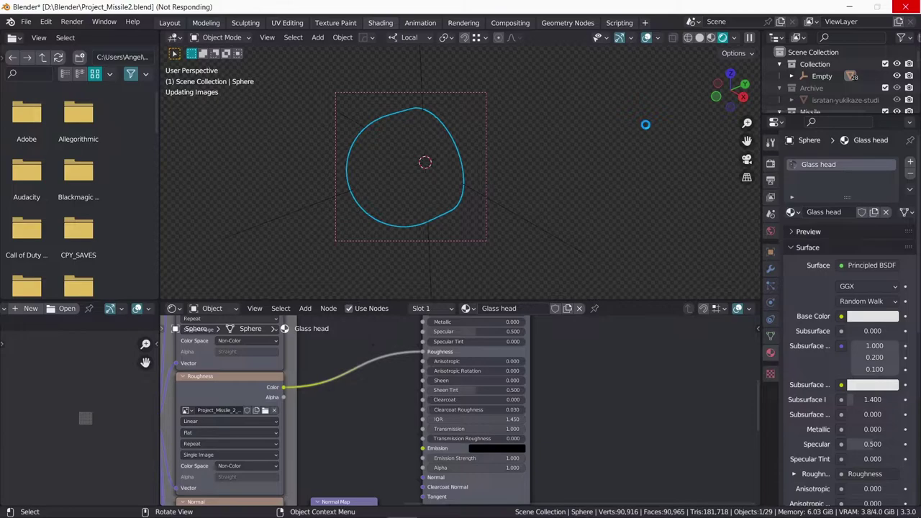
pyautogui.click(711, 38)
# Raise the Cycles viewport Max Samples to 64 for the rendered preview.
pyautogui.click(770, 163)
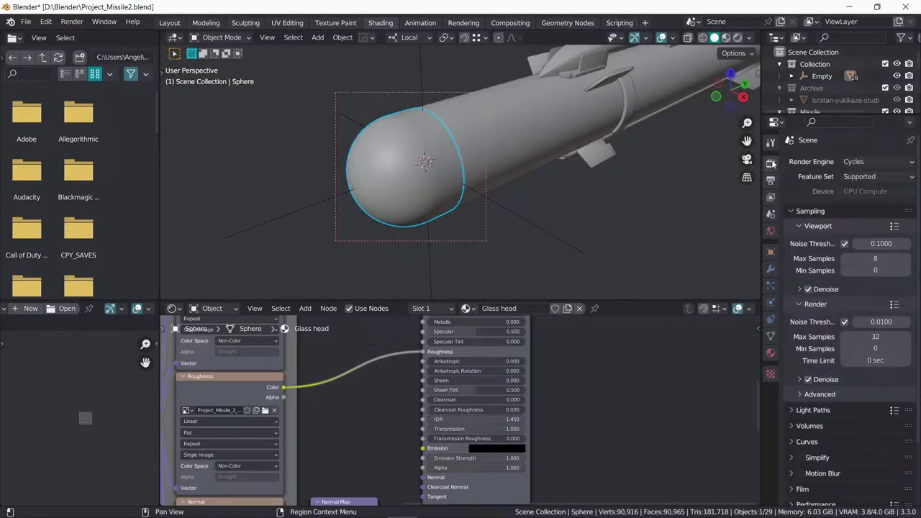
pyautogui.hotkey('shift', 'z')
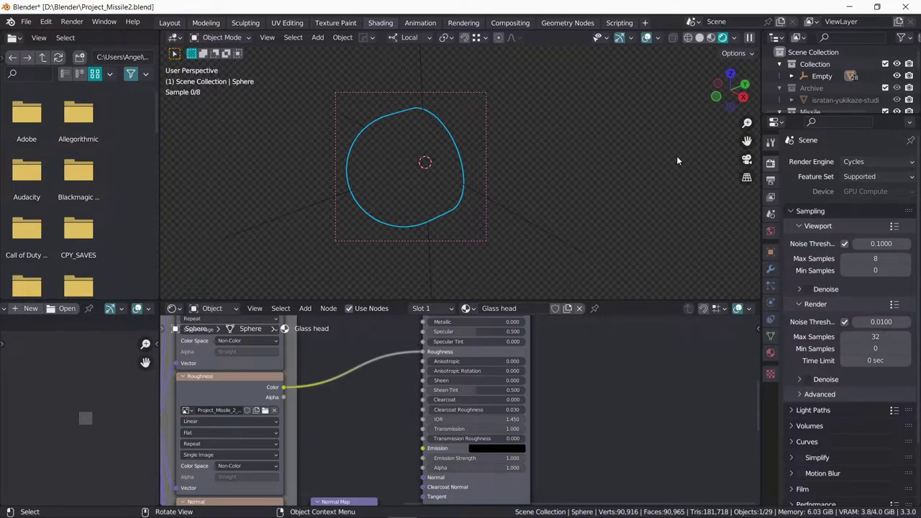
pyautogui.click(876, 258)
pyautogui.write('64')
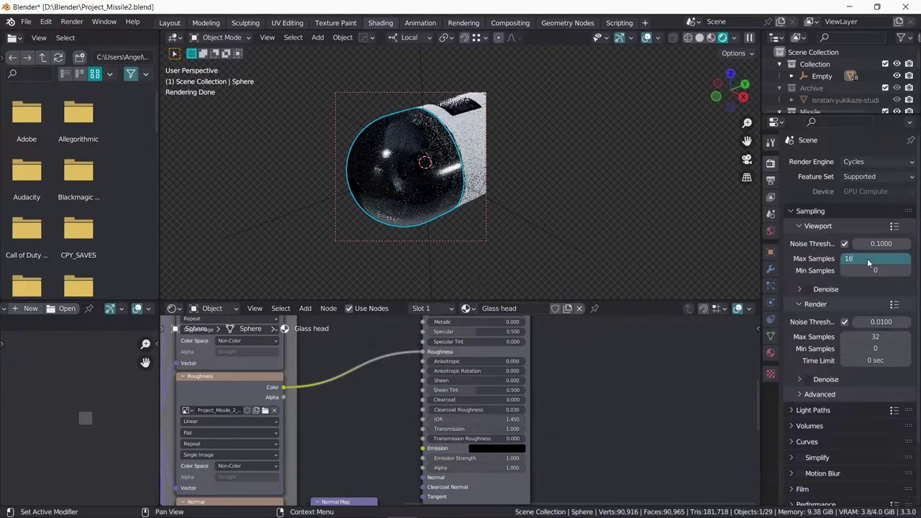
pyautogui.press('Return')
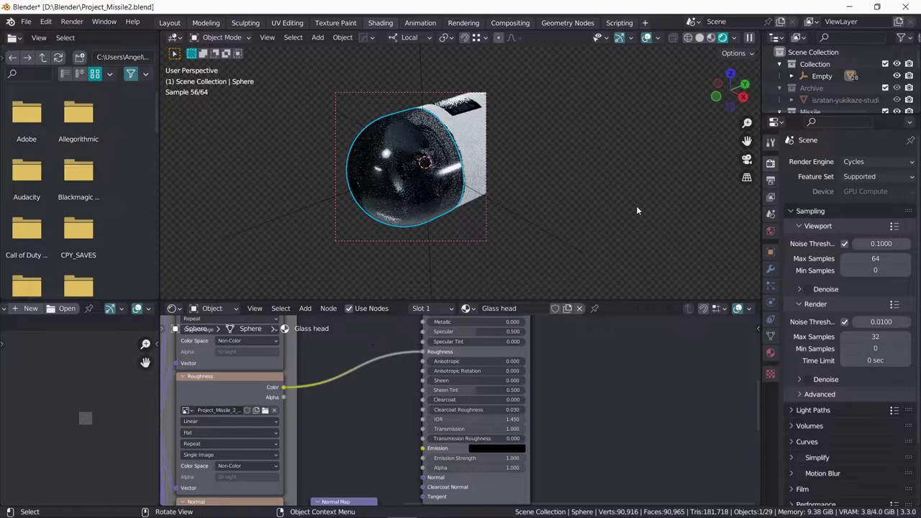
pyautogui.click(699, 38)
# Start loading a new HDRI image for the world's environment texture.
pyautogui.click(770, 231)
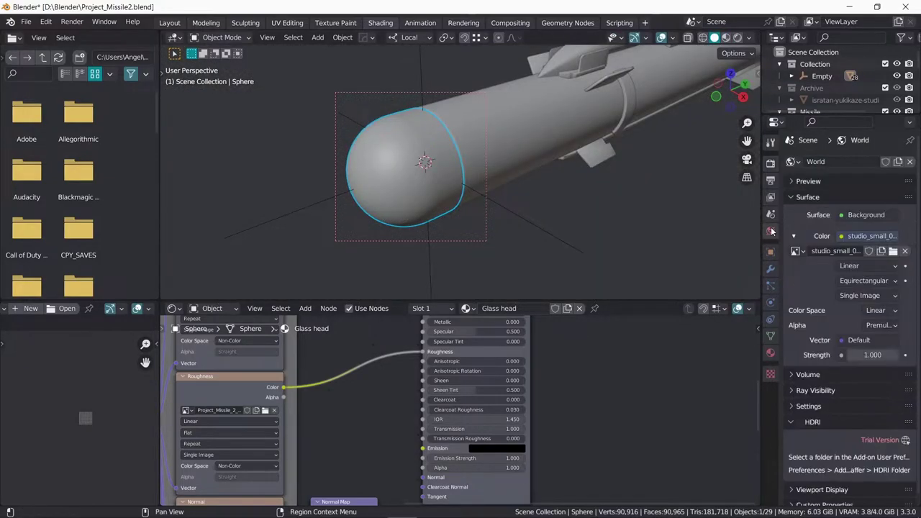
pyautogui.click(795, 250)
pyautogui.click(892, 252)
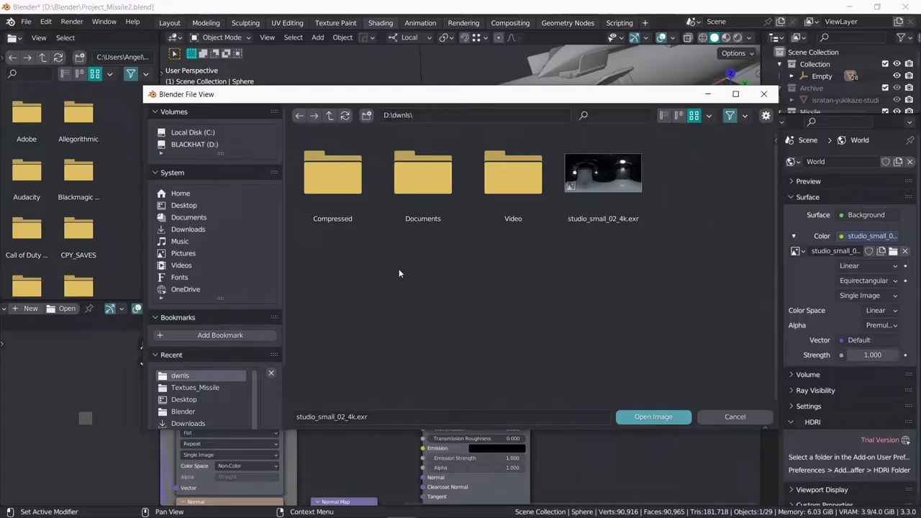
# Go to the Poly Haven HDRIs page in the browser.
pyautogui.click(654, 417)
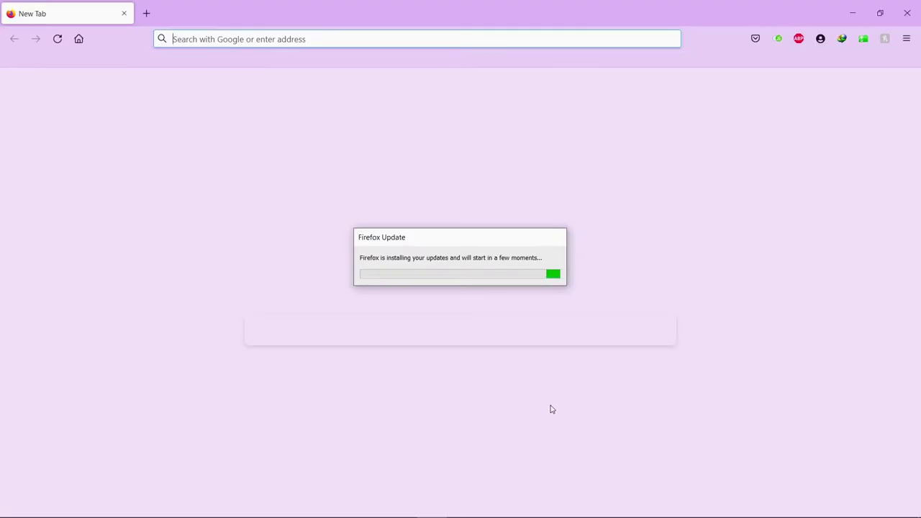
pyautogui.write('poly')
pyautogui.click(252, 96)
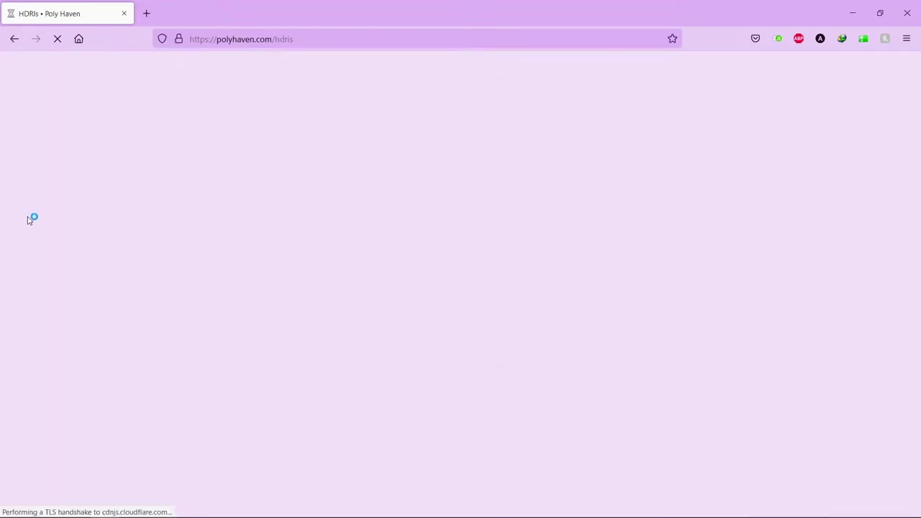
pyautogui.click(238, 39)
pyautogui.write('poliigon.com/')
pyautogui.click(202, 227)
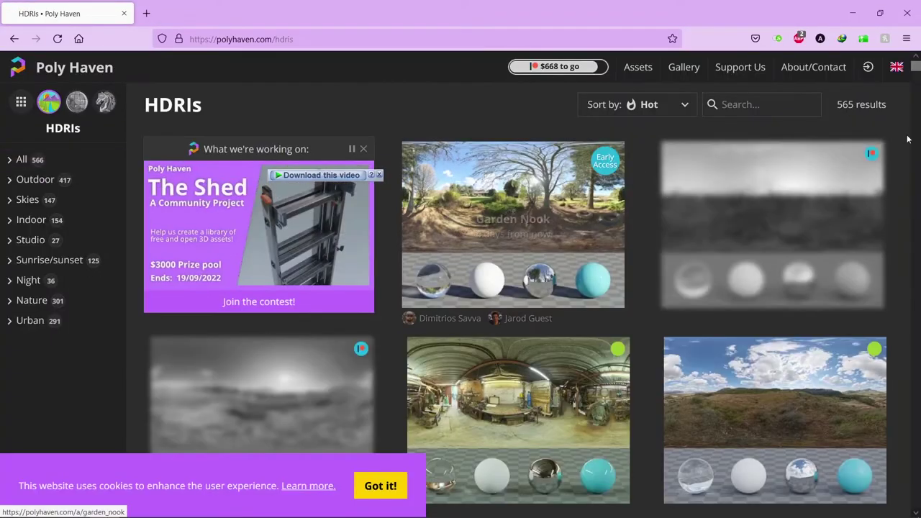
# Download the 4K EXR of the J&E Gray Park sky HDRI and load je_gray_park_4k.exr in Blender.
pyautogui.click(27, 199)
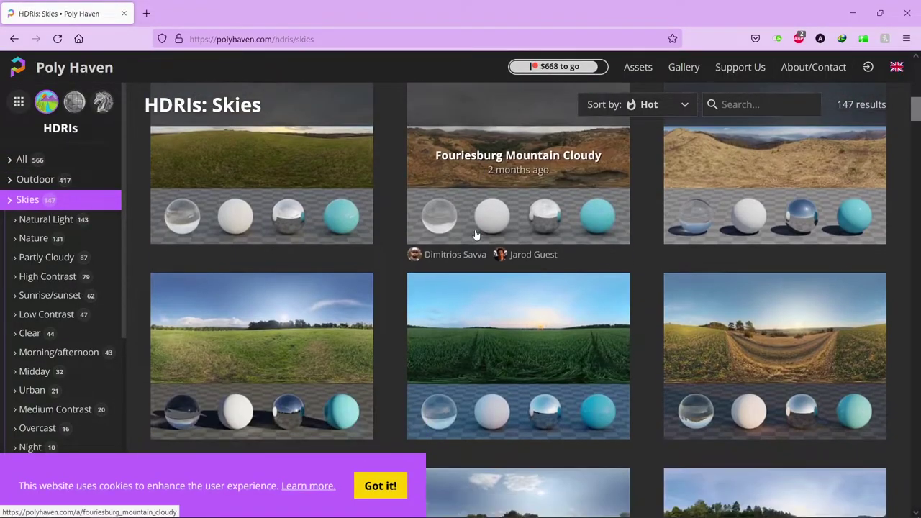
pyautogui.click(519, 187)
pyautogui.click(798, 115)
pyautogui.hotkey('alt', 'Tab')
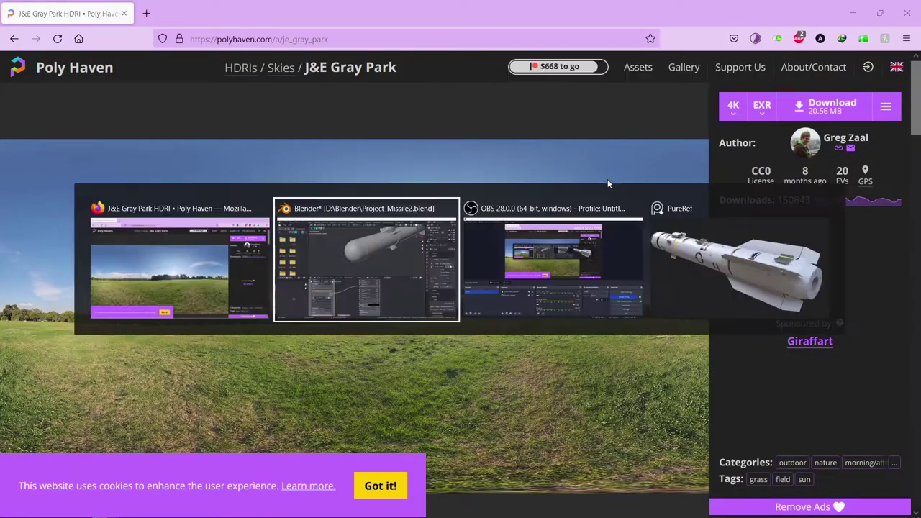
pyautogui.press('Return')
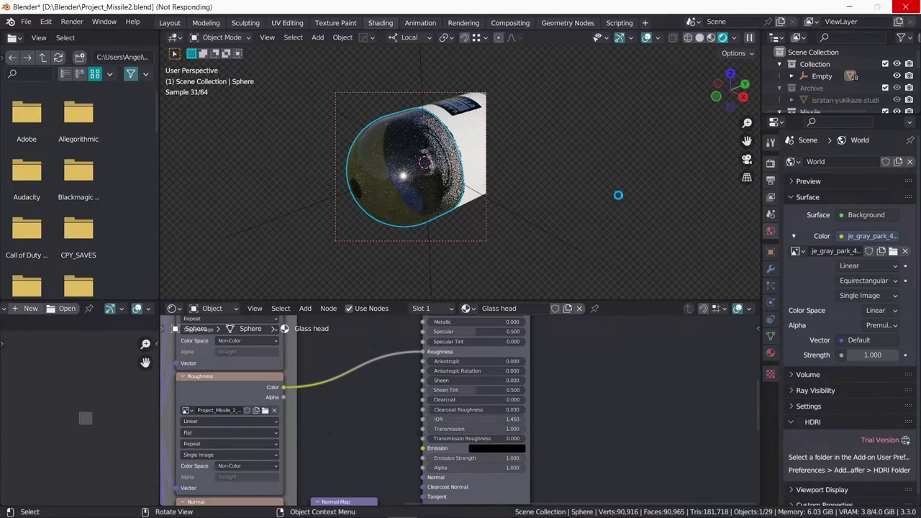
# Add a Glass BSDF node to the glass head material.
pyautogui.click(700, 38)
pyautogui.scroll(-2, 491, 393)
pyautogui.hotkey('shift', 'a')
pyautogui.write('glass')
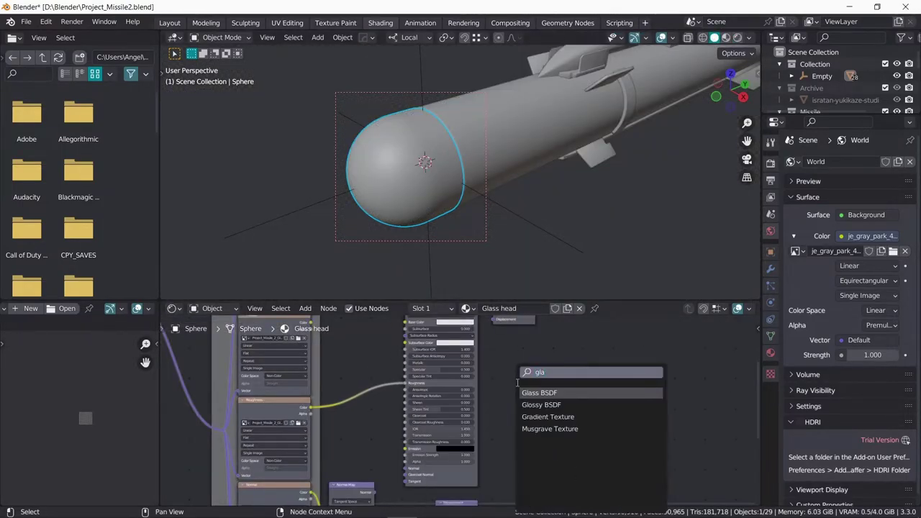
pyautogui.press('Return')
pyautogui.click(568, 346)
# Connect the Glass BSDF to the Material Output Surface, preview it rendered, then return to Layout.
pyautogui.scroll(2, 669, 372)
pyautogui.moveTo(669, 371); pyautogui.dragTo(441, 426, button='middle')
pyautogui.moveTo(435, 422); pyautogui.dragTo(545, 375)
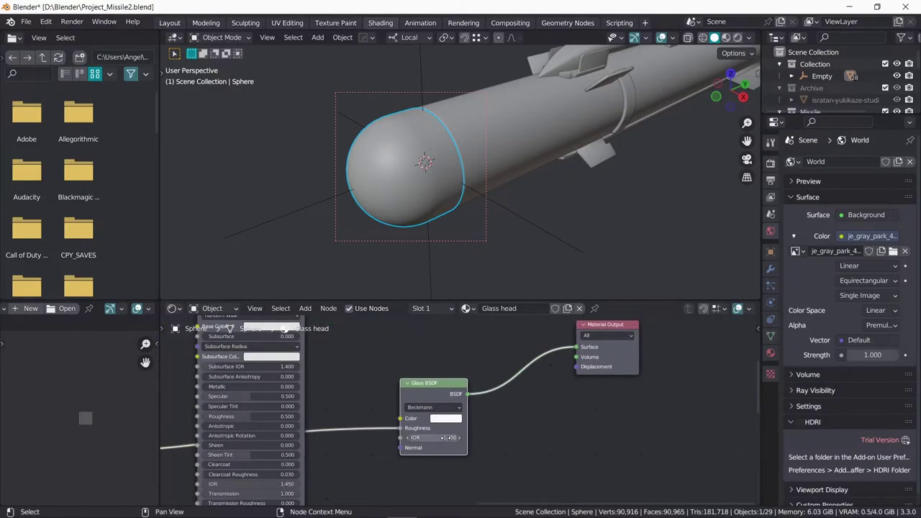
pyautogui.click(737, 37)
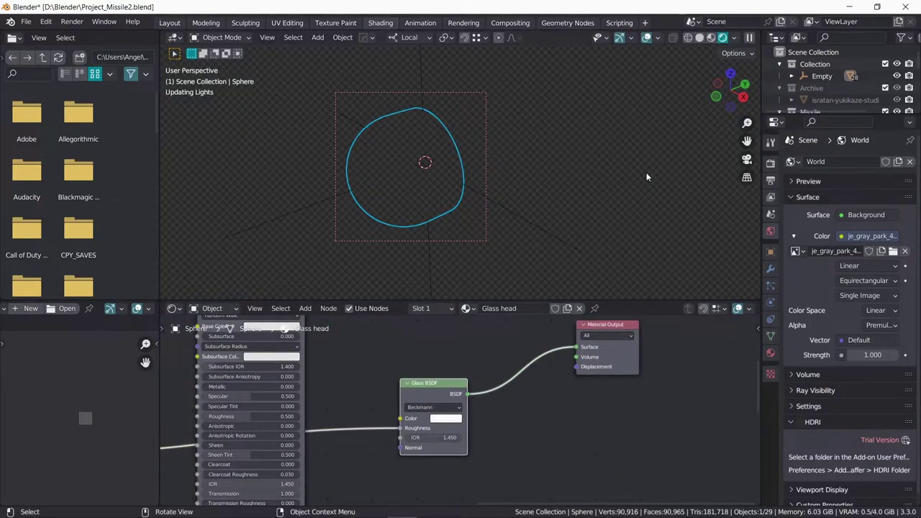
pyautogui.click(699, 38)
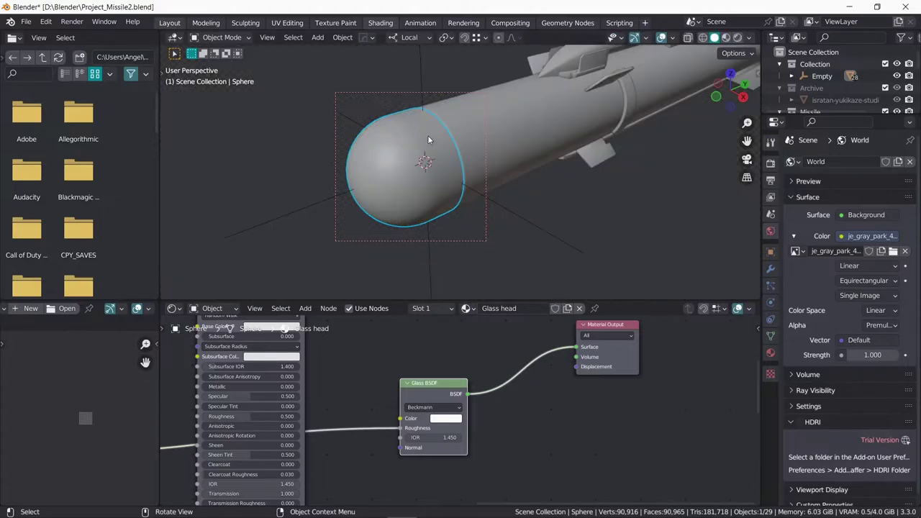
pyautogui.click(172, 24)
pyautogui.scroll(-5, 454, 253)
pyautogui.hotkey('shift', 'a')
# Add a camera and frame the whole missile through it using Lock Camera to View.
pyautogui.click(410, 431)
pyautogui.press('KP_0')
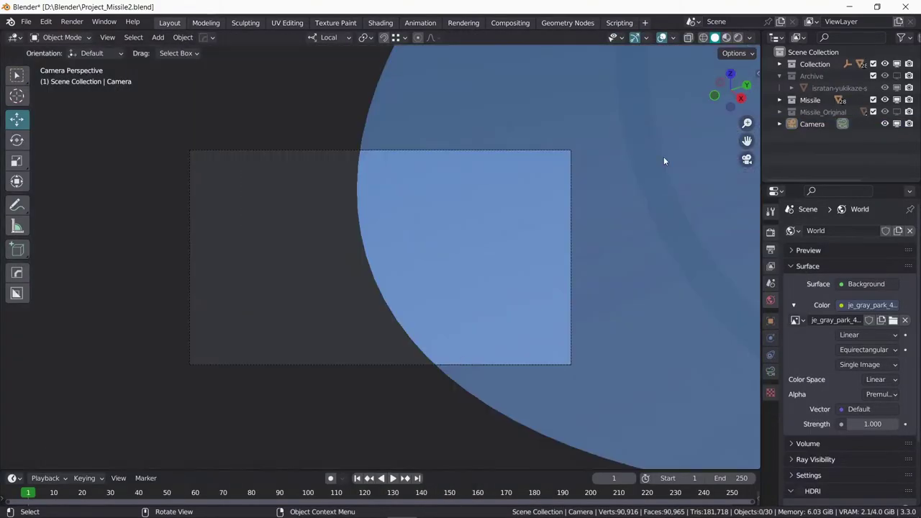
pyautogui.press('n')
pyautogui.click(697, 217)
pyautogui.scroll(-5, 469, 246)
pyautogui.moveTo(433, 256)
pyautogui.mouseDown(button='middle')
pyautogui.moveTo(448, 268)
pyautogui.moveTo(438, 258)
pyautogui.mouseUp(button='middle')
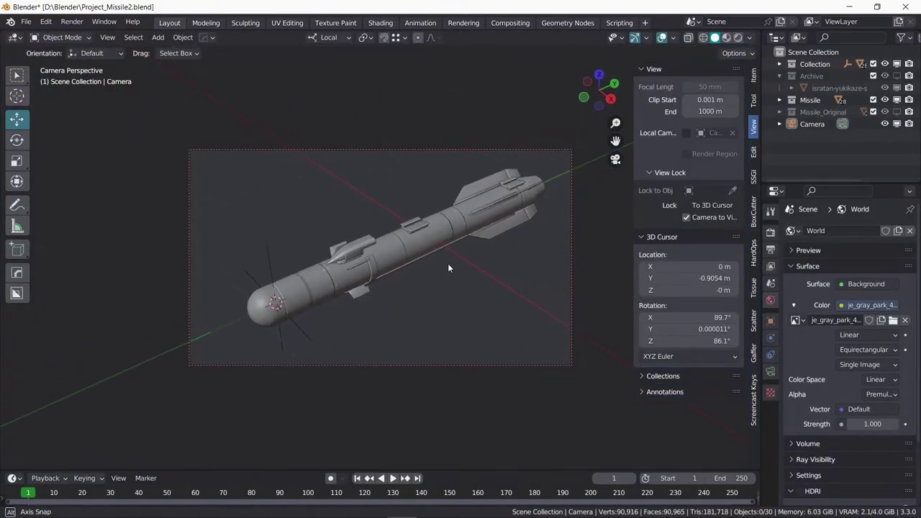
pyautogui.click(686, 217)
pyautogui.scroll(2, 597, 271)
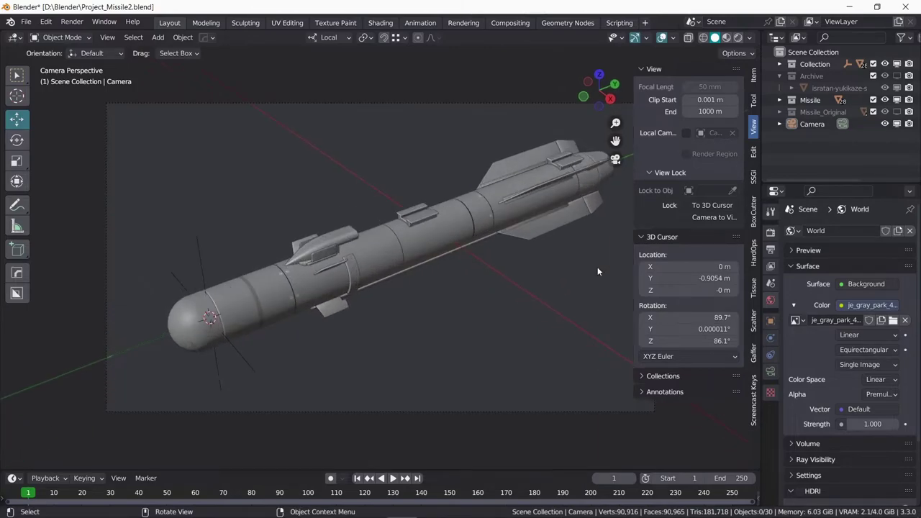
pyautogui.press('n')
# Save the project and render the final Cycles image from the camera at 256 samples.
pyautogui.click(770, 249)
pyautogui.click(771, 232)
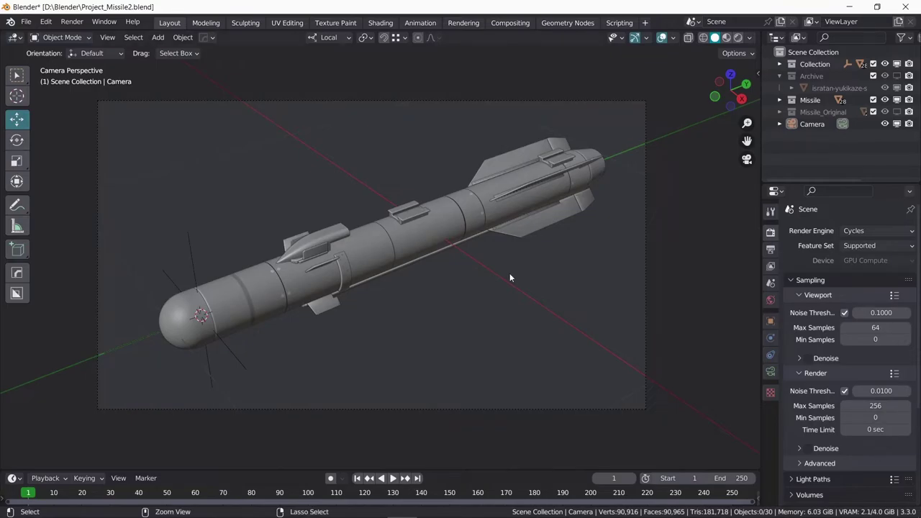
pyautogui.hotkey('ctrl', 's')
pyautogui.press('F12')
pyautogui.scroll(1, 504, 216)
pyautogui.scroll(2, 216, 360)
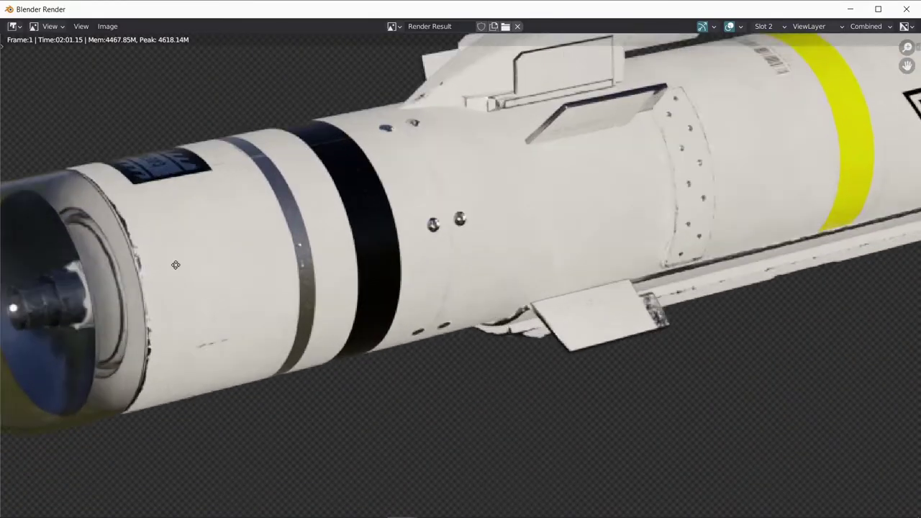
pyautogui.scroll(2, 108, 353)
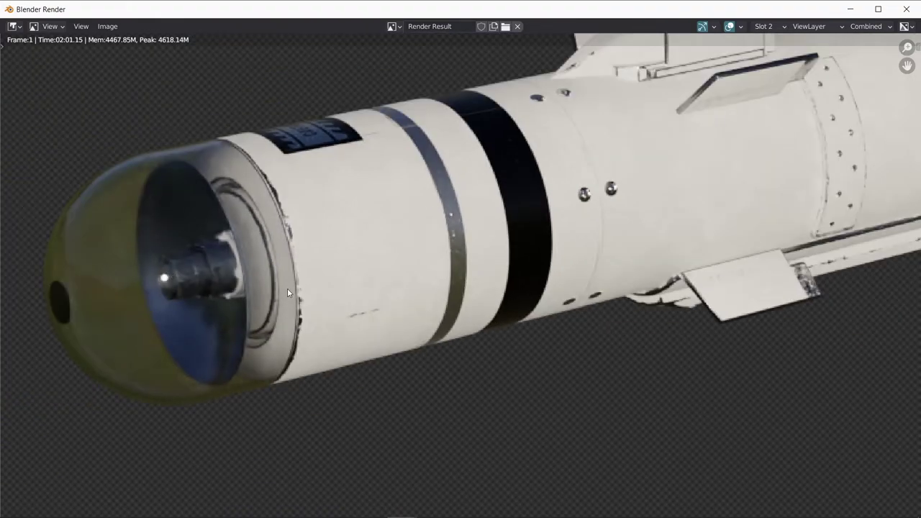
pyautogui.scroll(-2, 247, 303)
pyautogui.scroll(-1, 360, 281)
pyautogui.scroll(-2, 512, 257)
pyautogui.scroll(5, 512, 256)
pyautogui.scroll(-2, 453, 305)
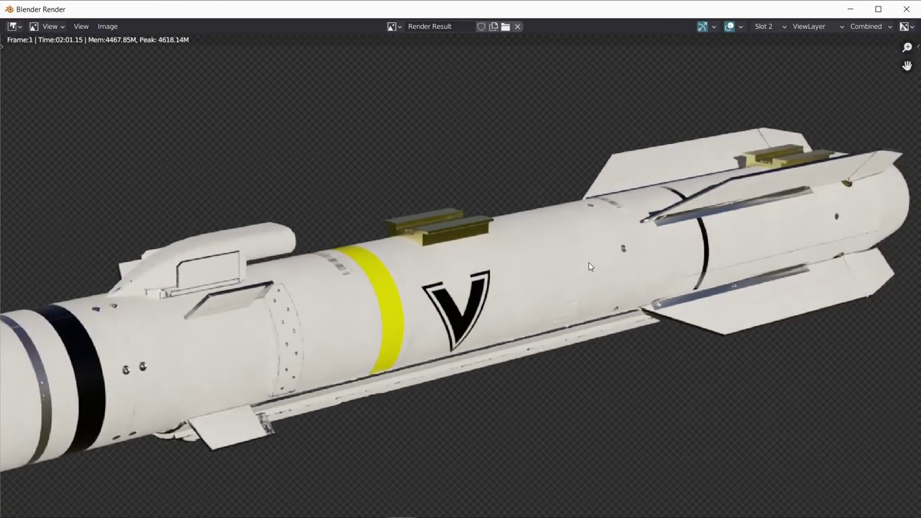
pyautogui.scroll(2, 645, 135)
pyautogui.scroll(-5, 531, 216)
pyautogui.scroll(2, 531, 216)
pyautogui.scroll(-1, 836, 176)
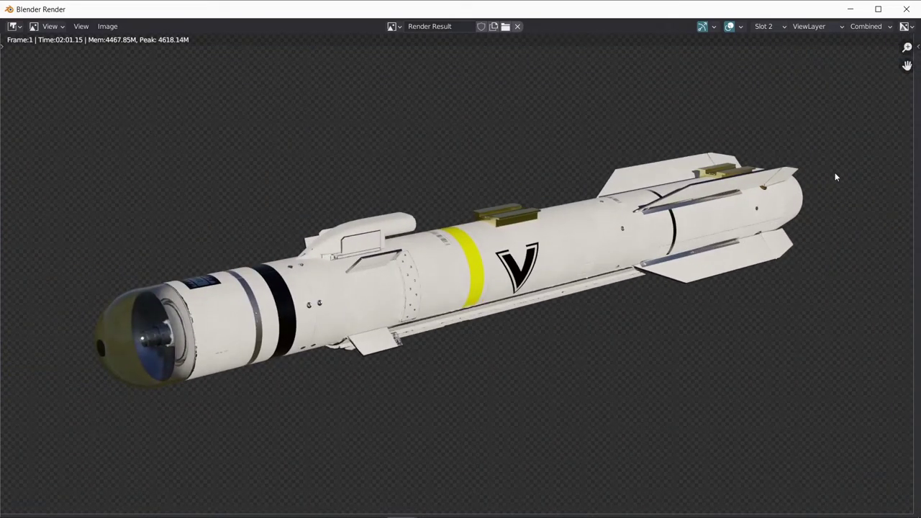